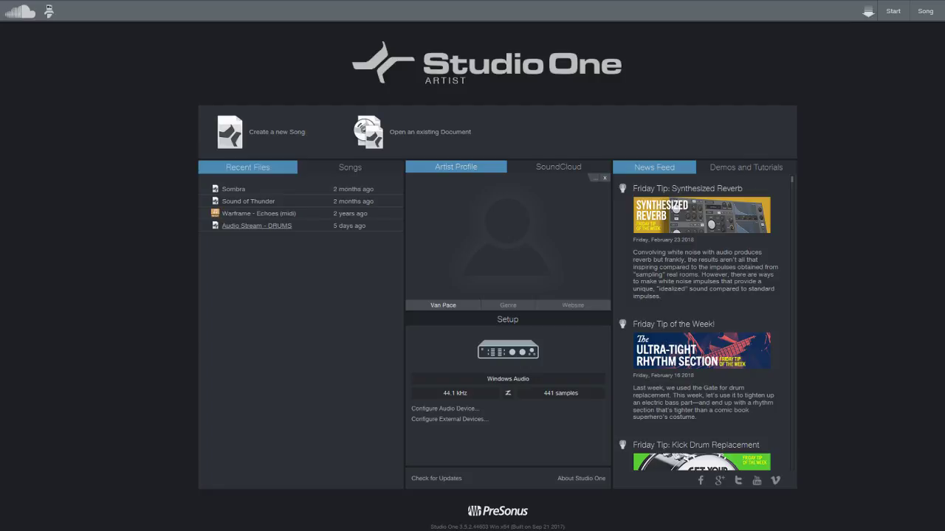
# Step: Open the recent song "Audio Stream - DRUMS" and hide the editor pane below the arrangement
pyautogui.click(257, 226)
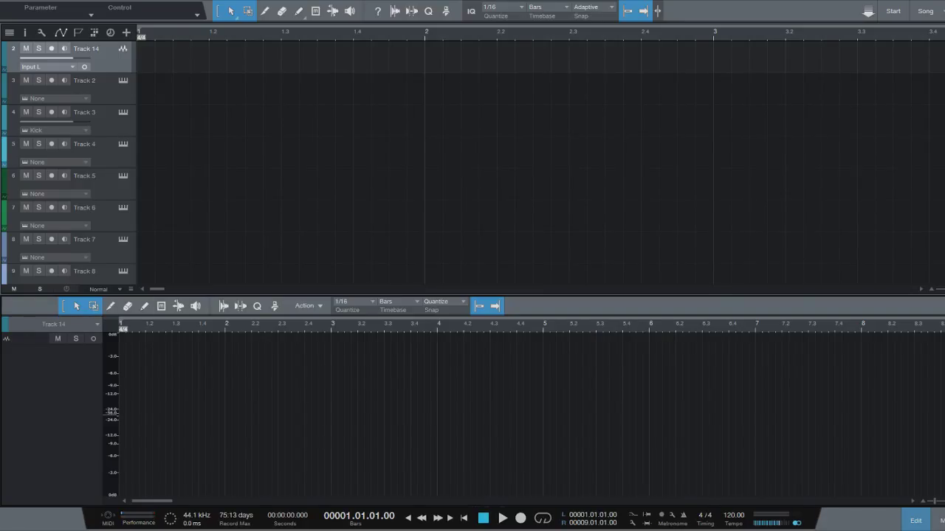
pyautogui.scroll(1, 472, 163)
pyautogui.scroll(-6, 472, 163)
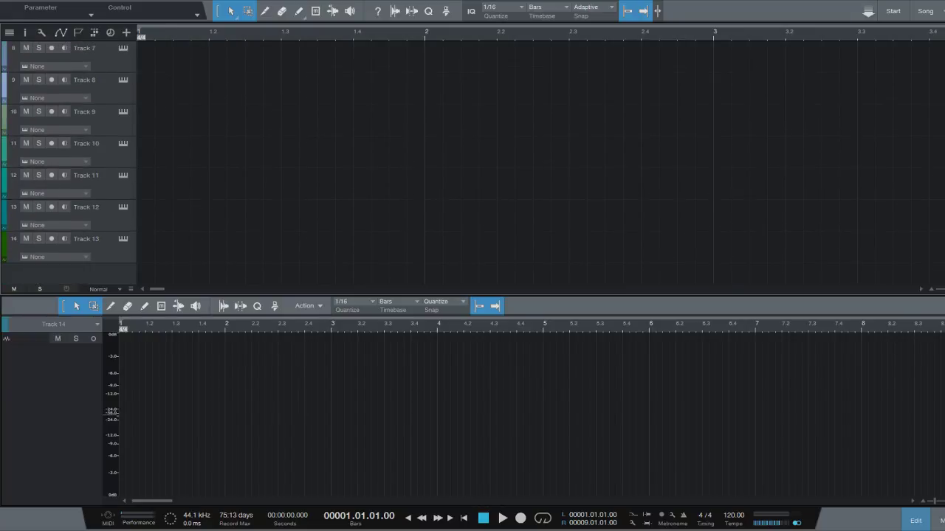
pyautogui.scroll(7, 473, 163)
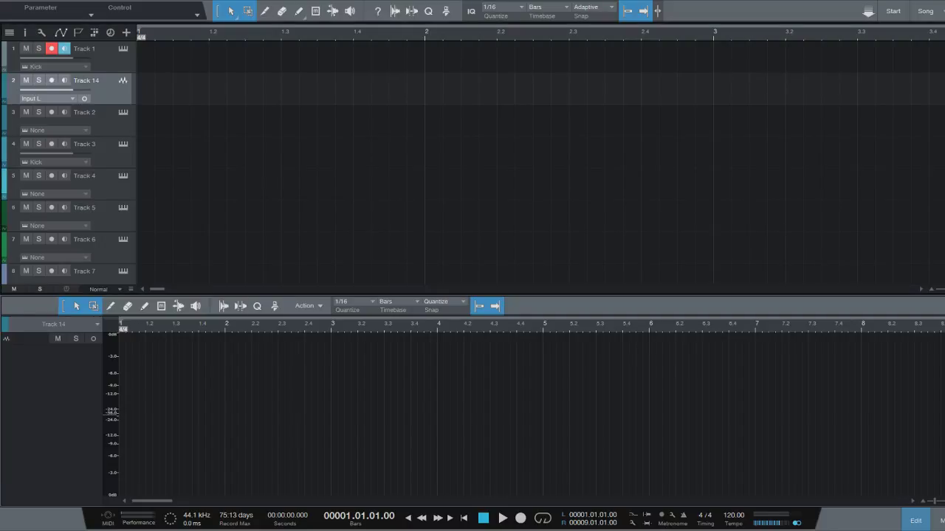
pyautogui.press('F2')
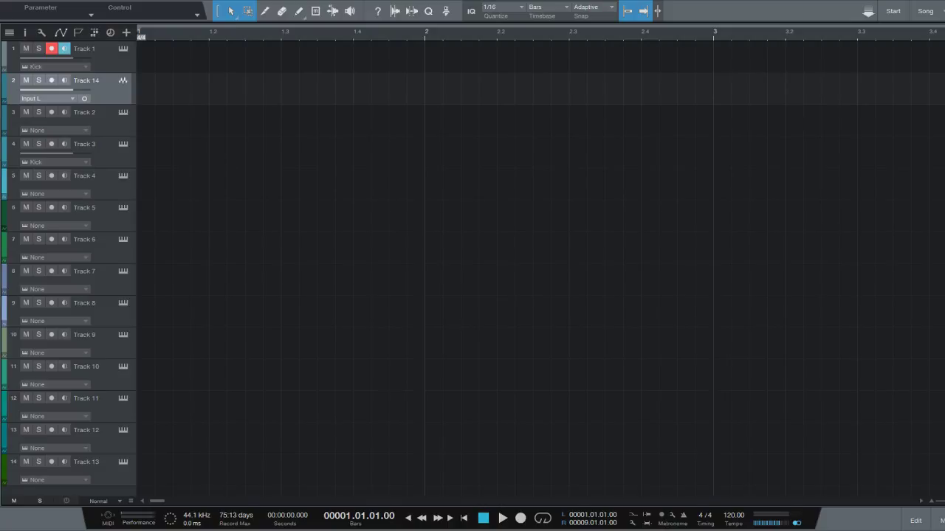
# Step: Fit the full song length in the arrangement and select all tracks from Track 13 up to Track 1
pyautogui.click(104, 149)
pyautogui.press('z')
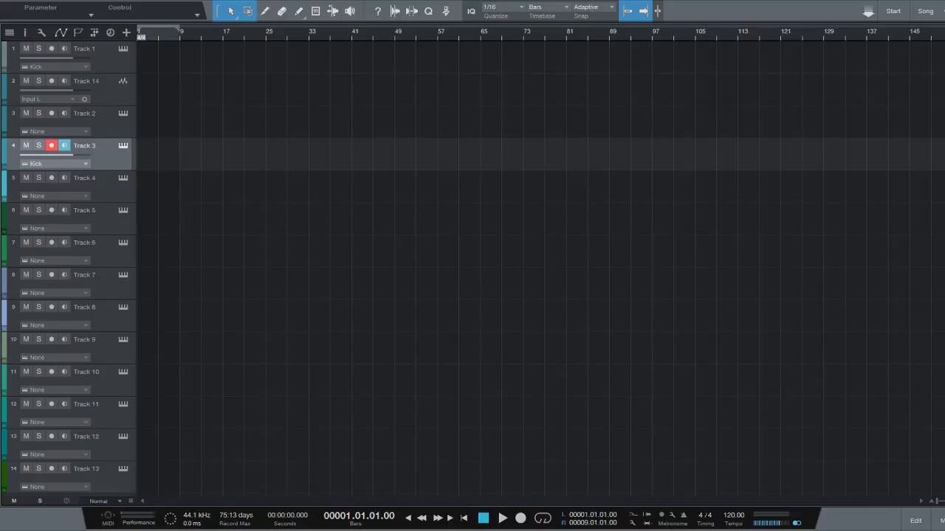
pyautogui.scroll(-1, 473, 267)
pyautogui.click(107, 461)
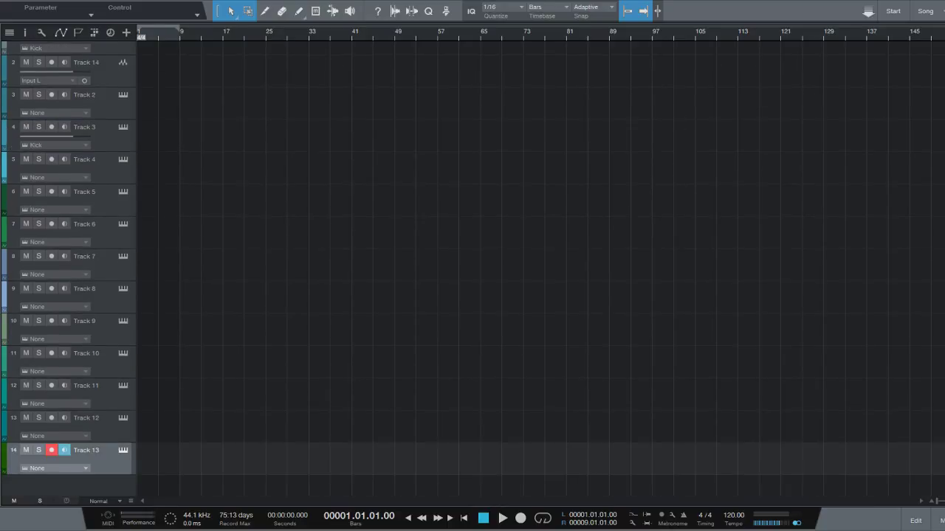
pyautogui.scroll(1, 472, 268)
pyautogui.keyDown('shift'); pyautogui.click(106, 57); pyautogui.keyUp('shift')
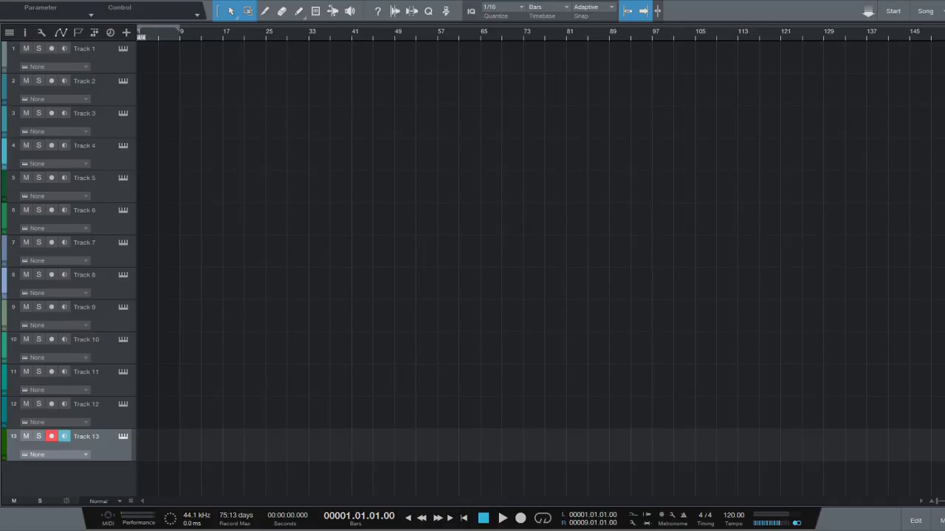
# Step: Rename Track 1 as "Kick In" and Track 2 as "Kick Out"
pyautogui.click(103, 53)
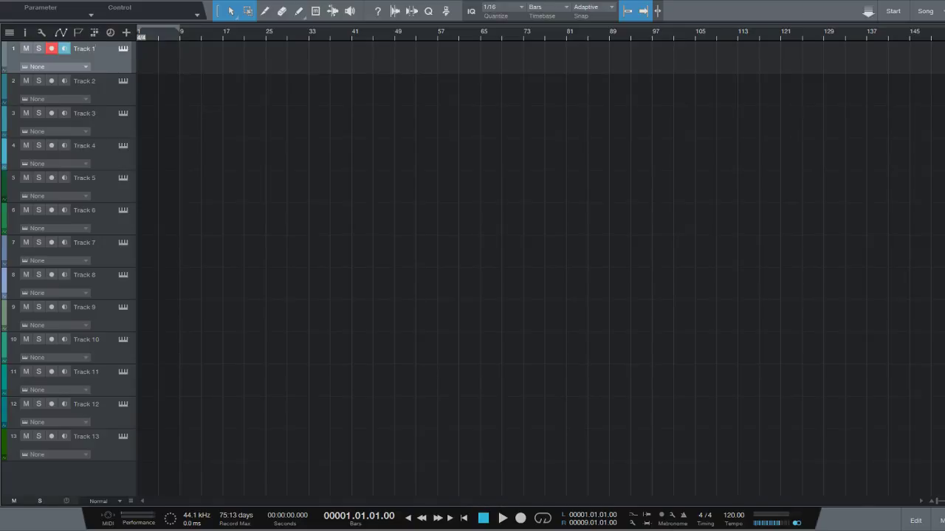
pyautogui.doubleClick(85, 49)
pyautogui.write('Kick In')
pyautogui.click(85, 81)
pyautogui.doubleClick(84, 80)
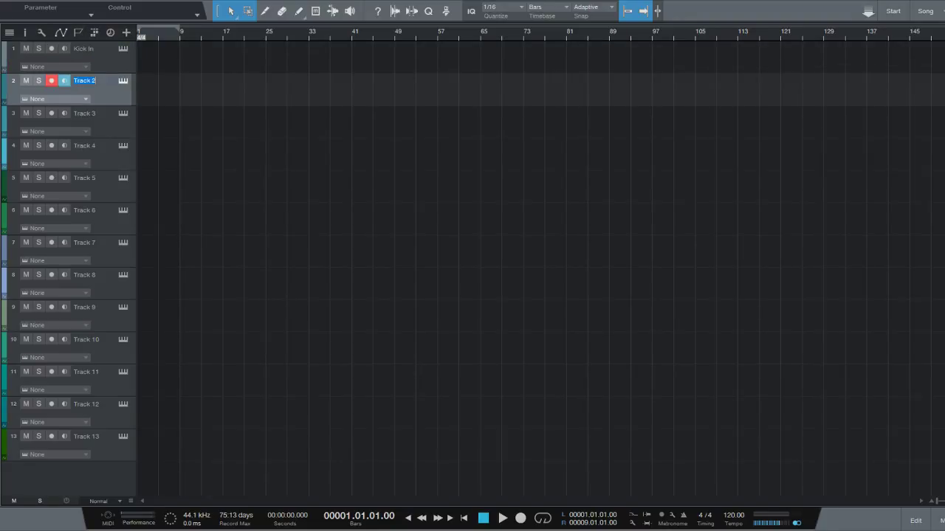
pyautogui.press('BackSpace')
pyautogui.write('Kick Out')
# Step: Rename Track 3 as "Snare T" and Track 4 as "Snare B"
pyautogui.click(84, 113)
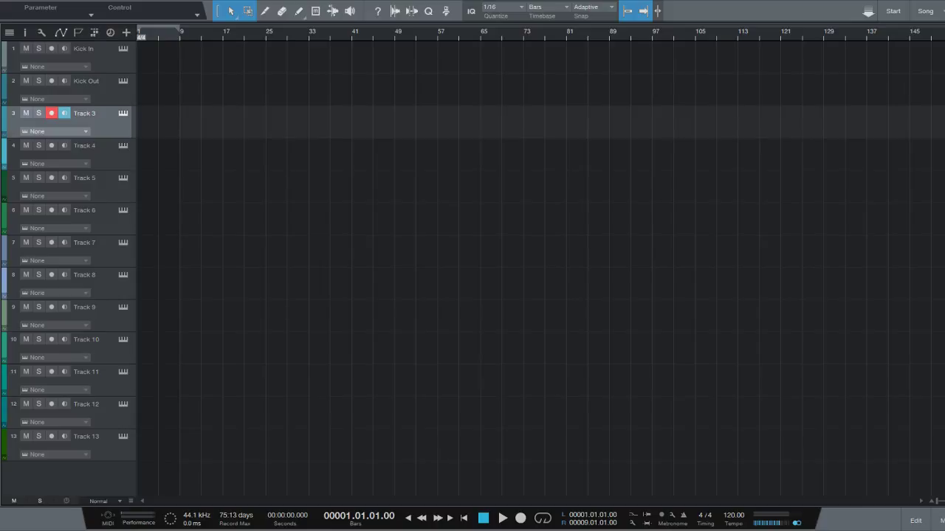
pyautogui.doubleClick(84, 113)
pyautogui.write('Snare T')
pyautogui.press('Return')
pyautogui.doubleClick(85, 146)
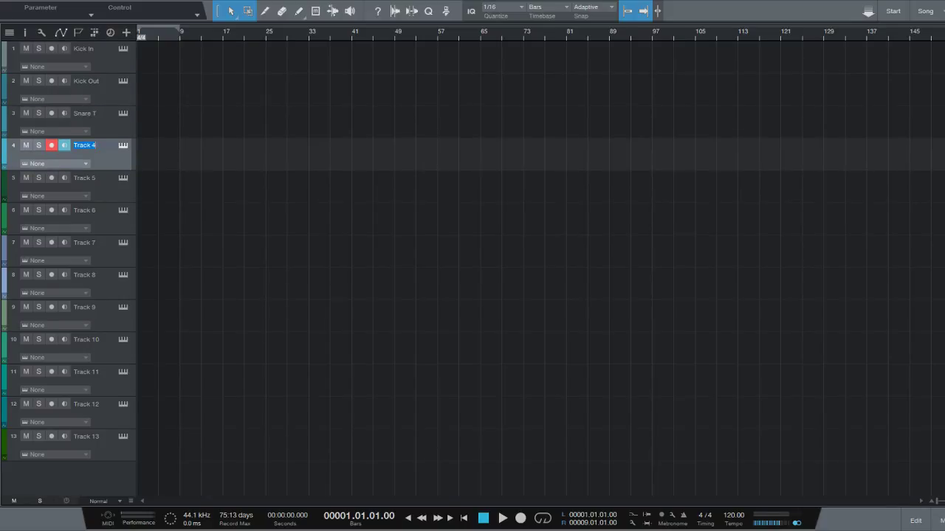
pyautogui.press('BackSpace')
pyautogui.write('Snare B')
pyautogui.press('Tab')
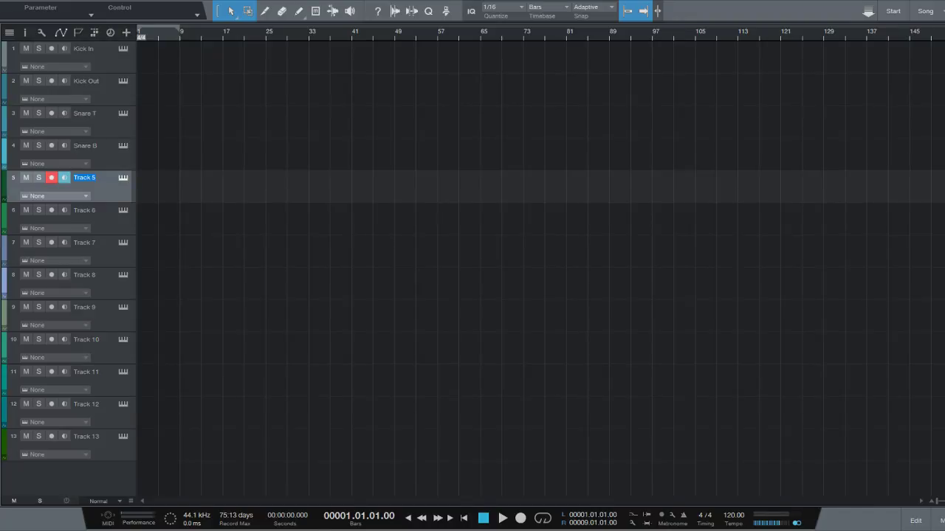
# Step: Name the cymbal tracks: Track 5 as "Hi Hat", Track 6 as "Ride" and Track 7 as "Crash"
pyautogui.write('Hi Hat')
pyautogui.press('Return')
pyautogui.press('Tab')
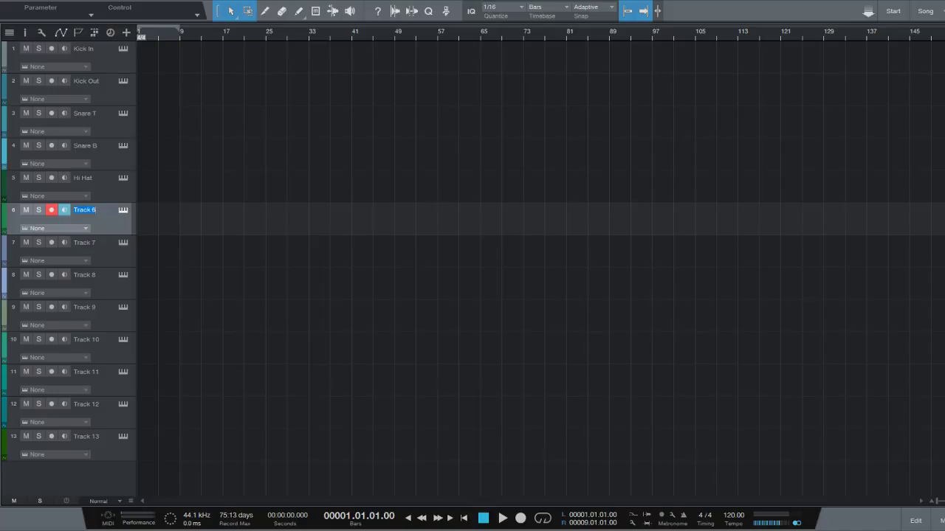
pyautogui.write('Ride')
pyautogui.press('Return')
pyautogui.doubleClick(84, 242)
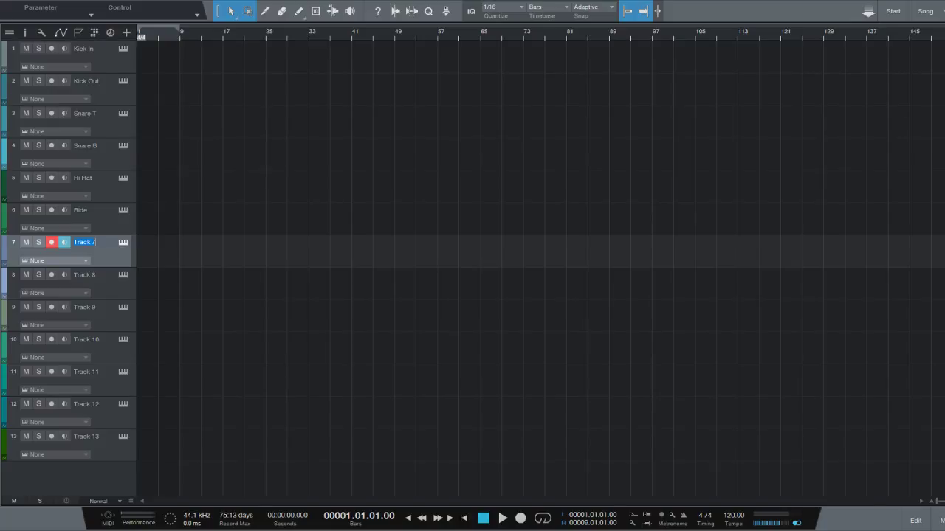
pyautogui.write('XCrash')
pyautogui.press('BackSpace')
pyautogui.press('Tab')
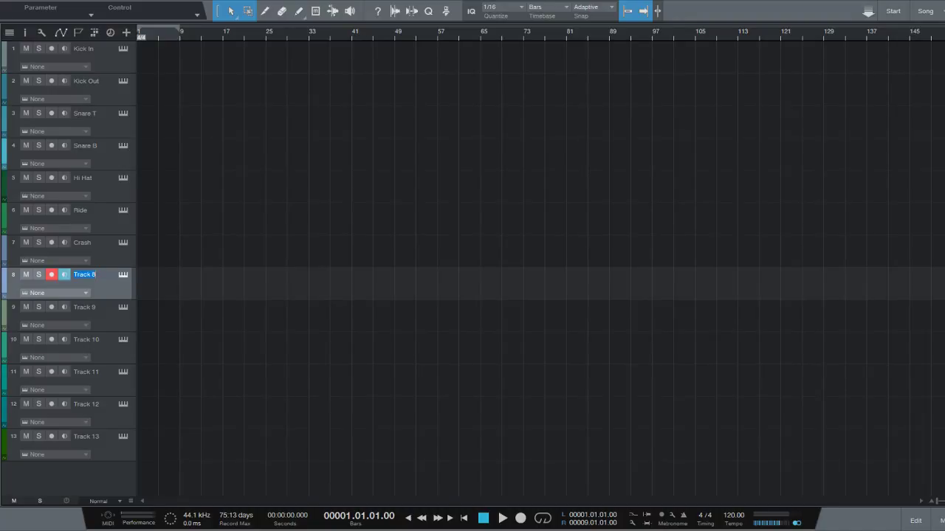
# Step: Name the tom tracks: Track 8 as "Low Tom", Track 9 as "Mid Tom" and Track 10 as "Hi Tom"
pyautogui.write('Low Tom')
pyautogui.press('Return')
pyautogui.doubleClick(85, 307)
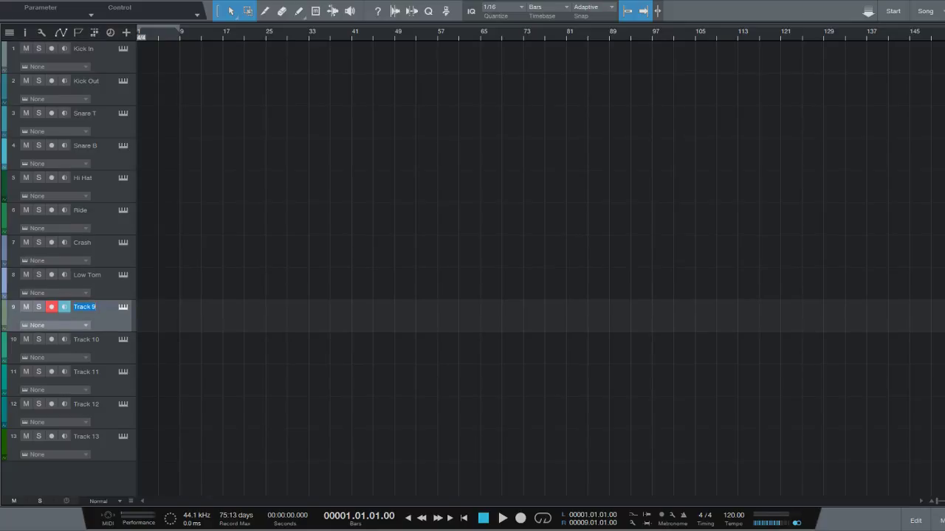
pyautogui.press('BackSpace')
pyautogui.write('Mid Tom')
pyautogui.press('Return')
pyautogui.press('Tab')
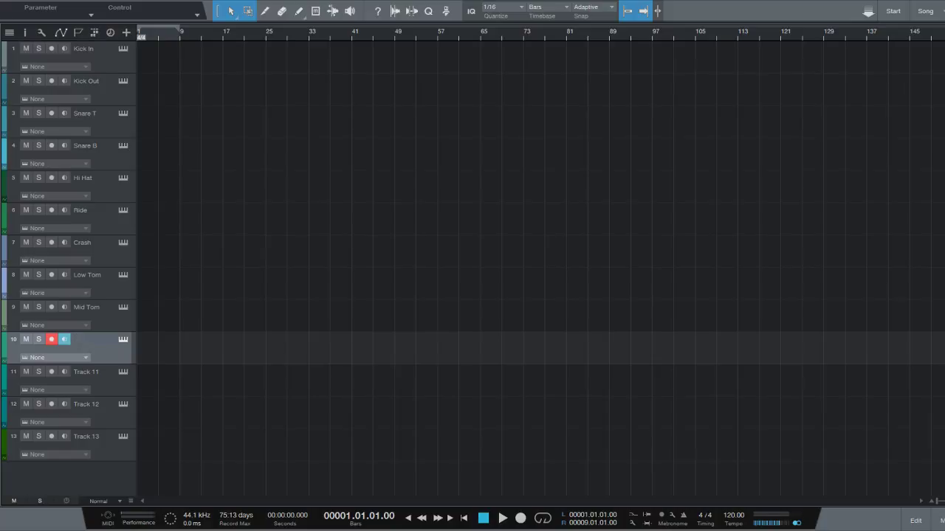
pyautogui.write('Hig')
pyautogui.press('BackSpace')
pyautogui.write('Tom')
pyautogui.press('Tab')
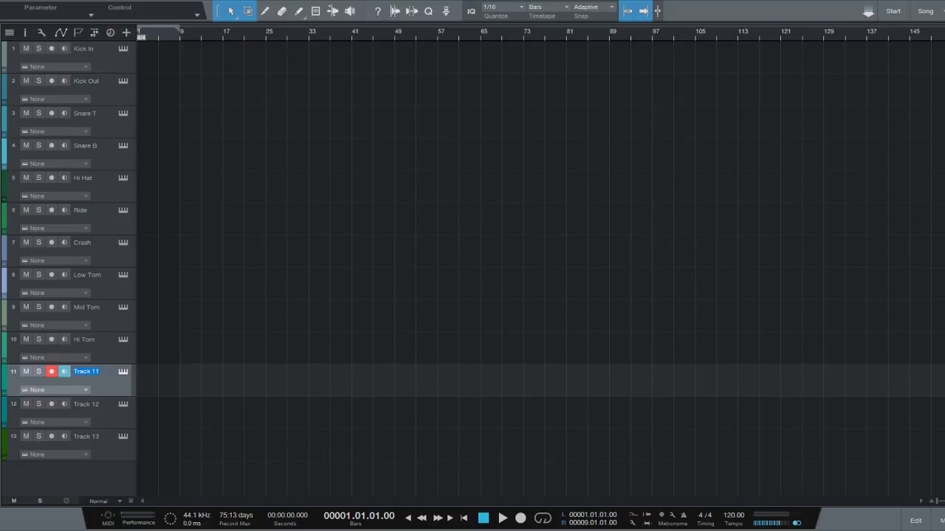
# Step: Name the overhead tracks: Track 11 as "OH L" and Track 12 as "OH R"
pyautogui.write('OH L')
pyautogui.press('Return')
pyautogui.press('Tab')
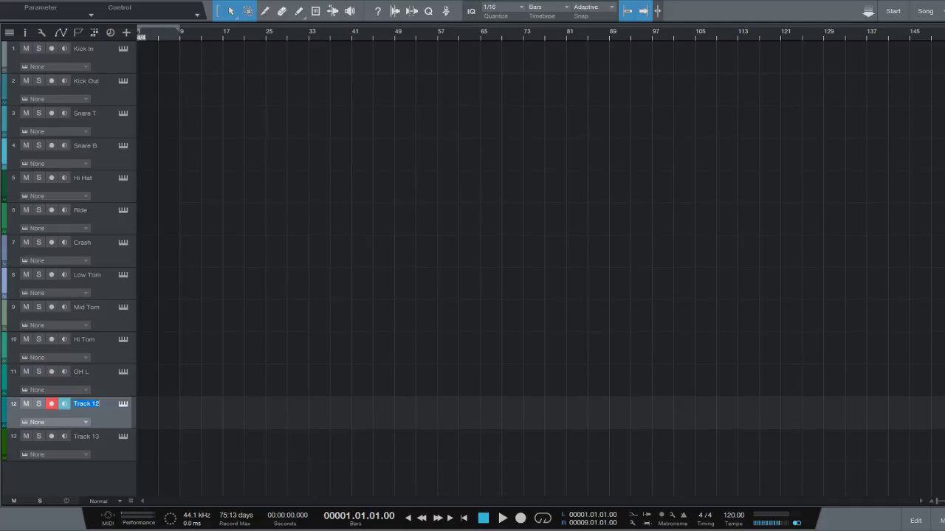
pyautogui.write('OH R')
pyautogui.press('Return')
pyautogui.press('Tab')
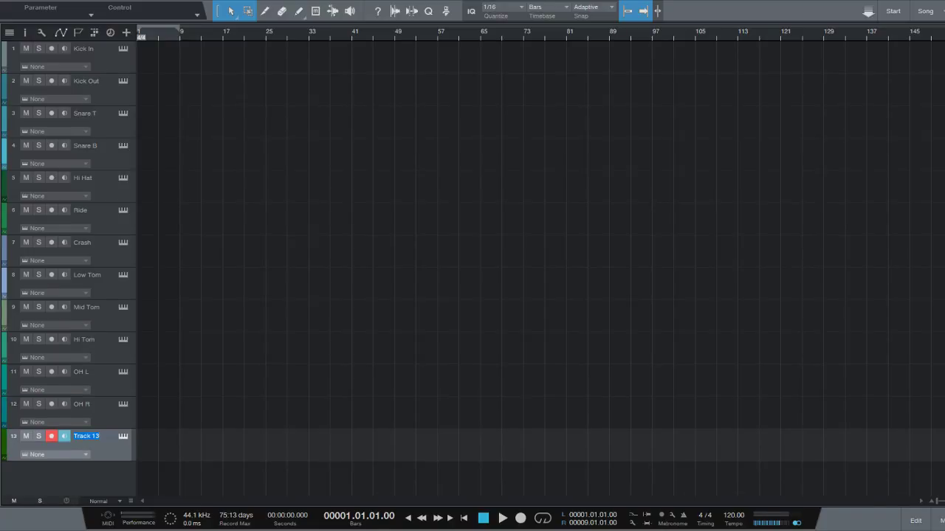
# Step: Rename Track 13 as "Comp Drums" and move it above Kick In as the first track
pyautogui.press('BackSpace')
pyautogui.write('Compon')
pyautogui.press('BackSpace')
pyautogui.press('BackSpace')
pyautogui.press('BackSpace')
pyautogui.write('p Drums')
pyautogui.press('Return')
pyautogui.moveTo(93, 437); pyautogui.dragTo(94, 44)
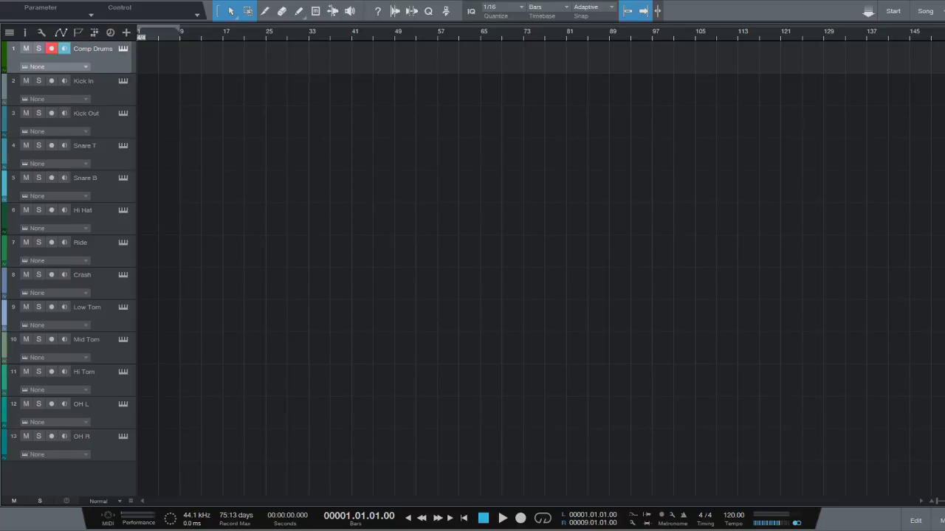
# Step: Step through the renamed drum tracks to review the order and layout of the track list
pyautogui.press('Down')
pyautogui.press('Down')
pyautogui.press('Down')
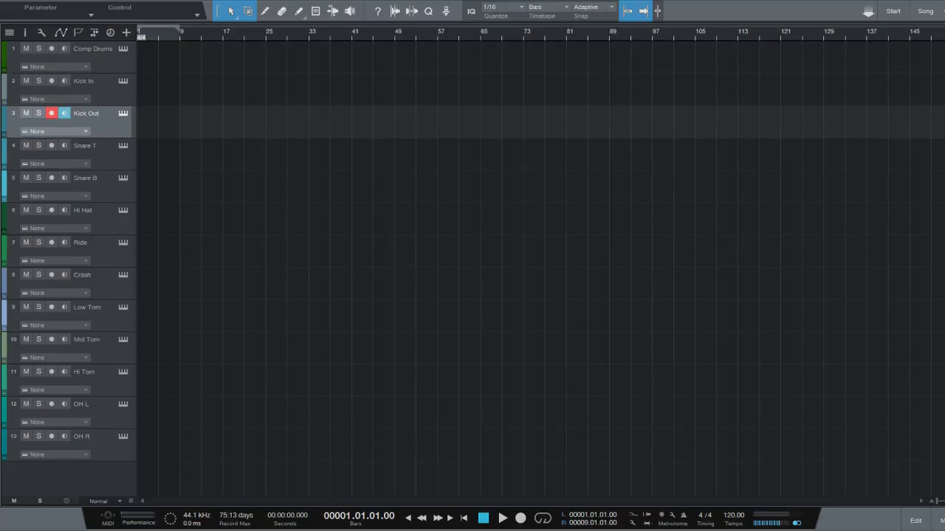
pyautogui.press('Down')
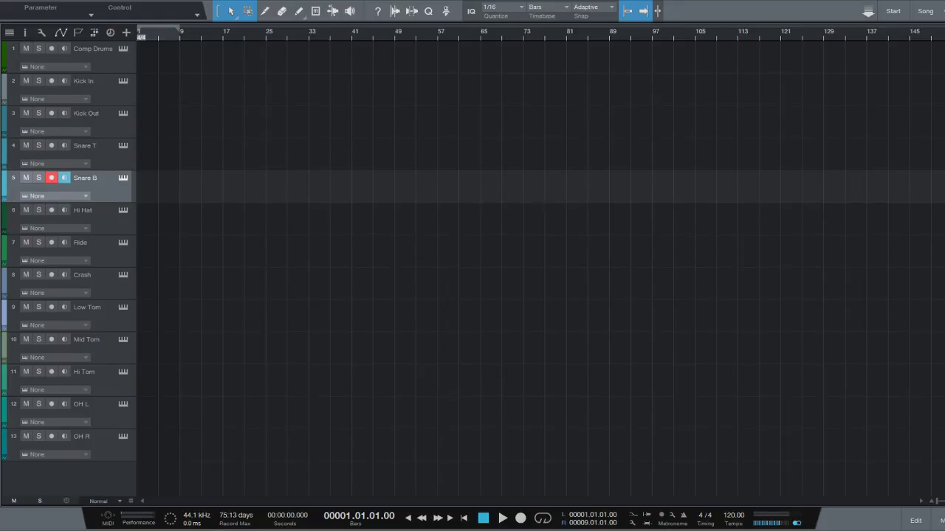
pyautogui.click(93, 49)
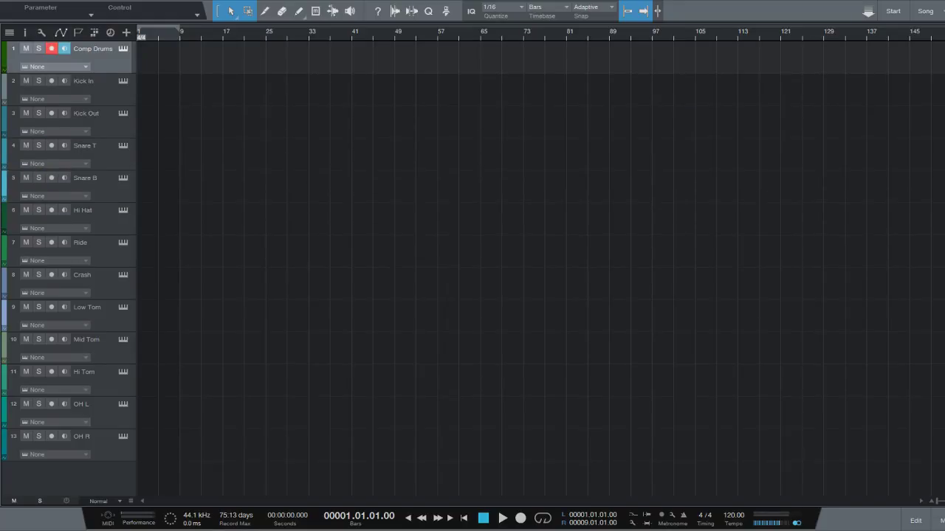
pyautogui.press('End')
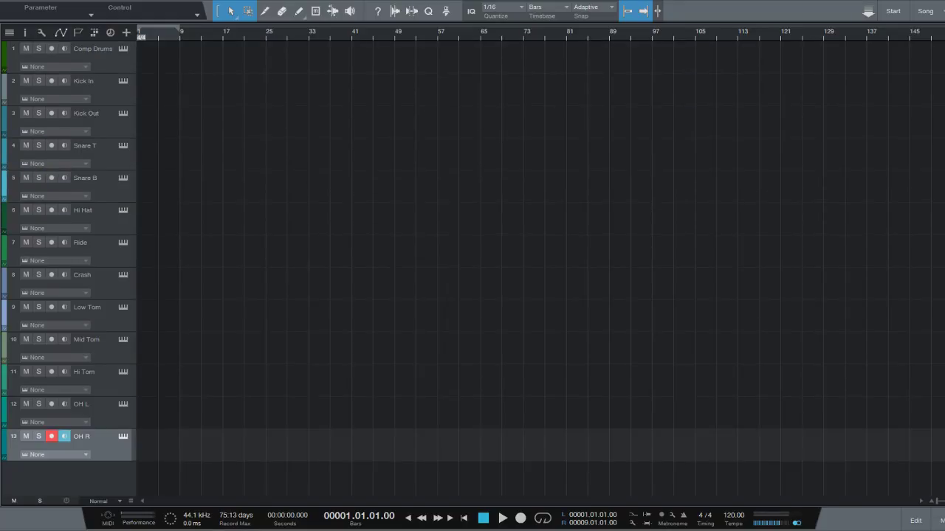
pyautogui.press('Up')
pyautogui.press('Up')
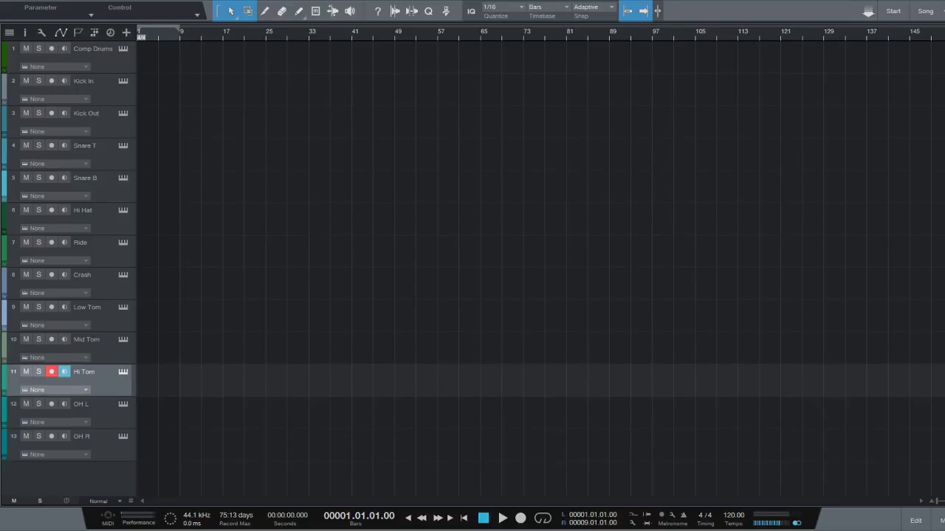
pyautogui.press('Up')
pyautogui.press('Up')
pyautogui.press('Up')
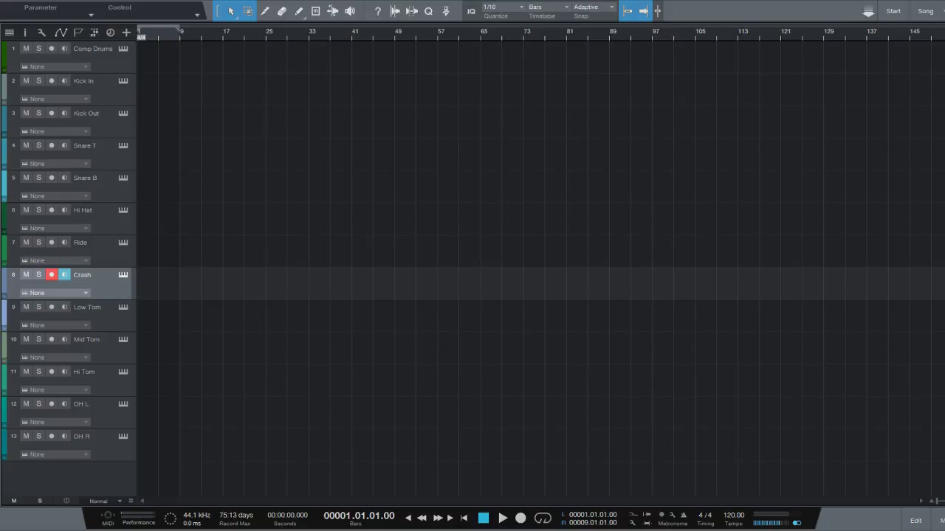
pyautogui.click(83, 81)
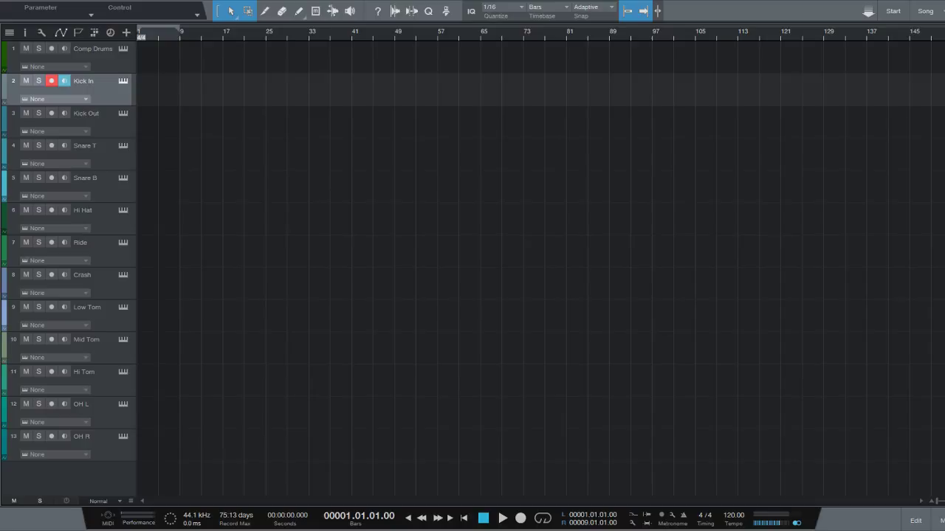
pyautogui.press('Down')
pyautogui.press('Down')
pyautogui.press('Down')
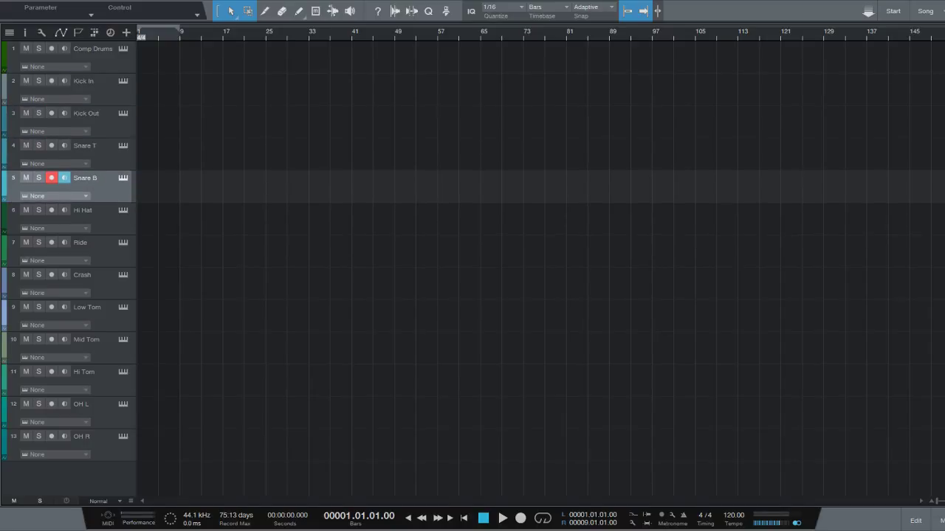
pyautogui.press('Down')
pyautogui.press('Down')
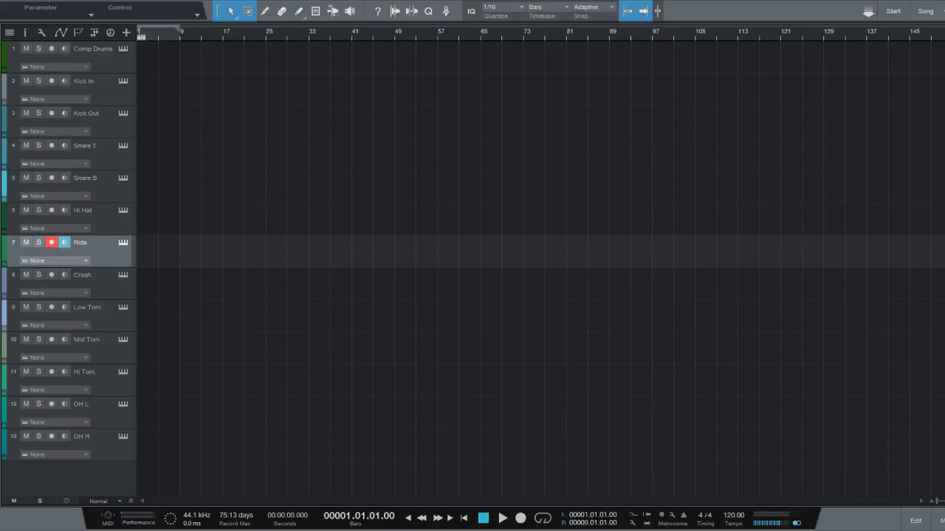
pyautogui.press('Down')
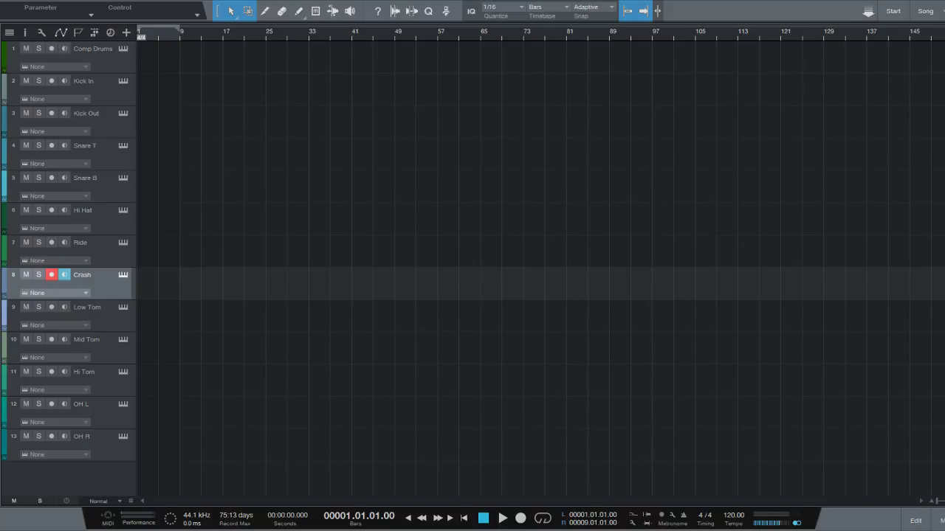
pyautogui.click(93, 49)
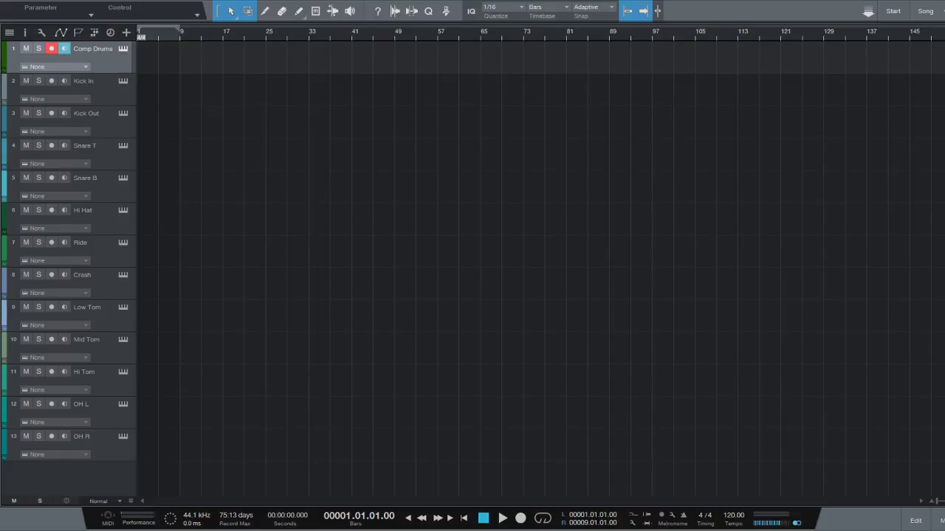
pyautogui.click(84, 81)
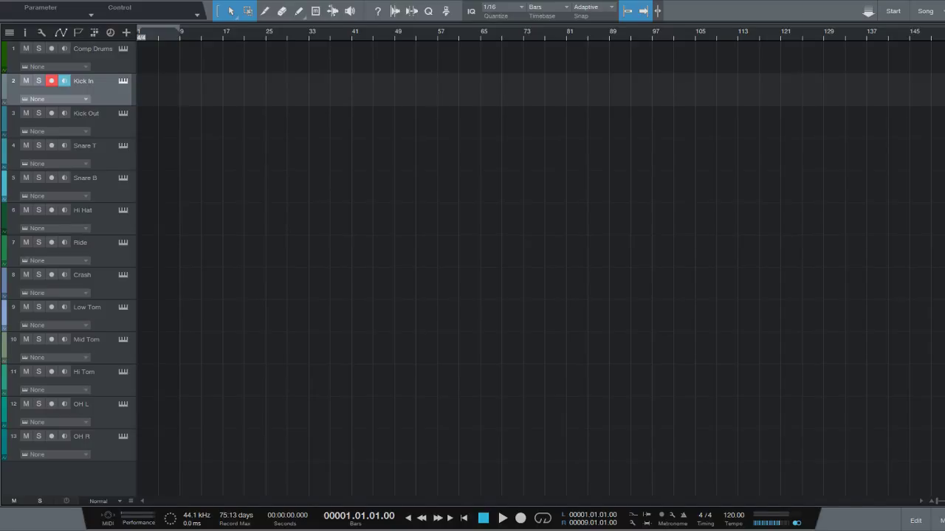
pyautogui.click(93, 49)
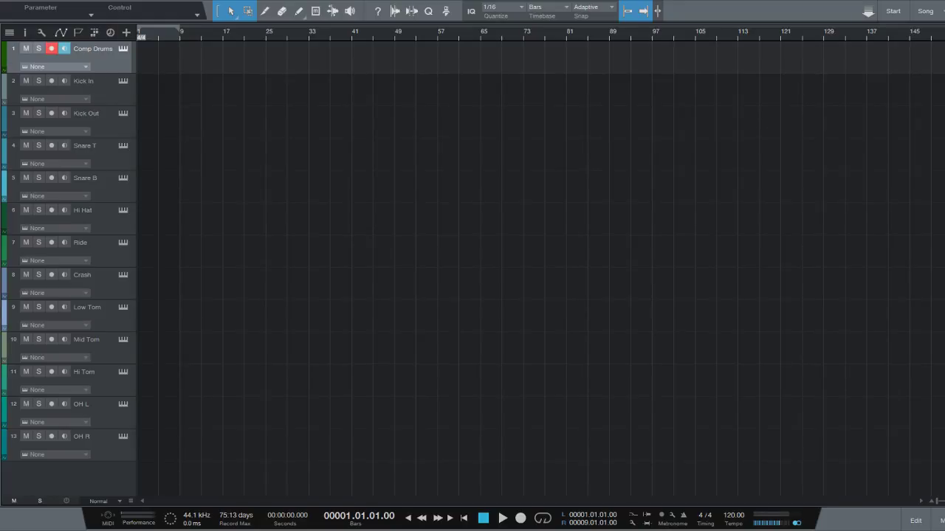
pyautogui.press('Down')
pyautogui.press('Down')
pyautogui.press('Down')
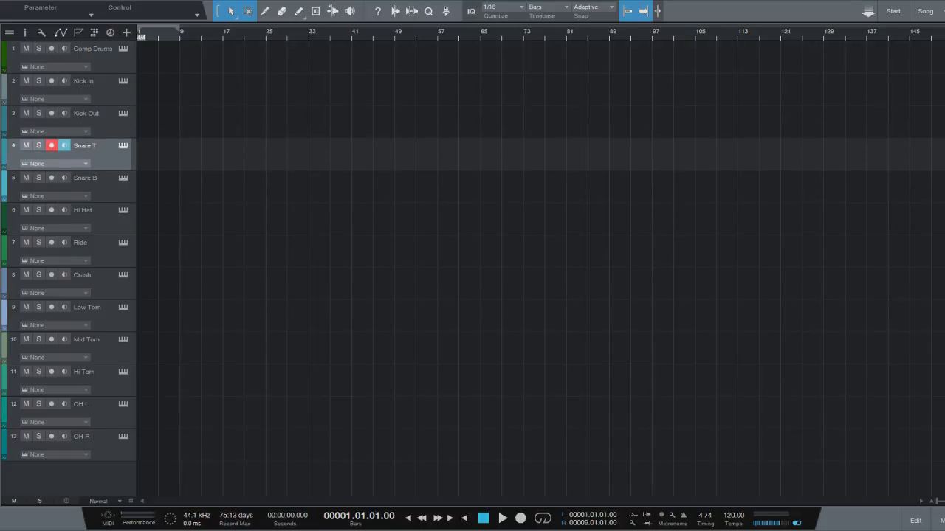
# Step: Select the Comp Drums track and show the browser with the available instruments
pyautogui.press('Up')
pyautogui.press('Up')
pyautogui.press('Up')
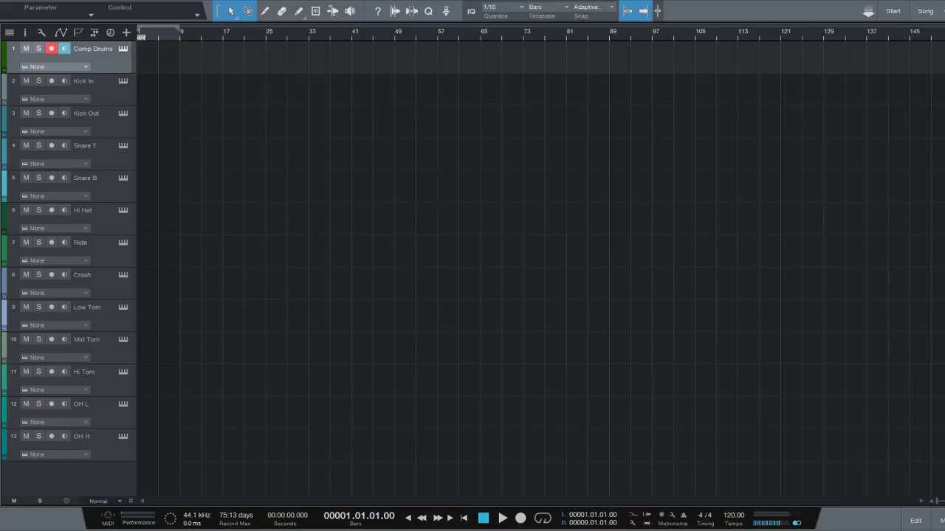
pyautogui.press('F5')
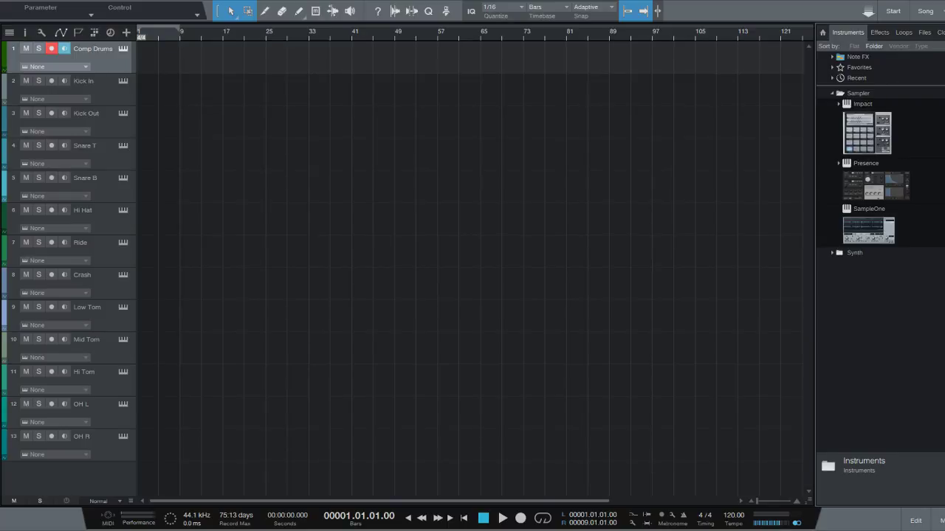
# Step: Load the Impact sampler on the Comp Drums track and collapse its preset list
pyautogui.click(839, 104)
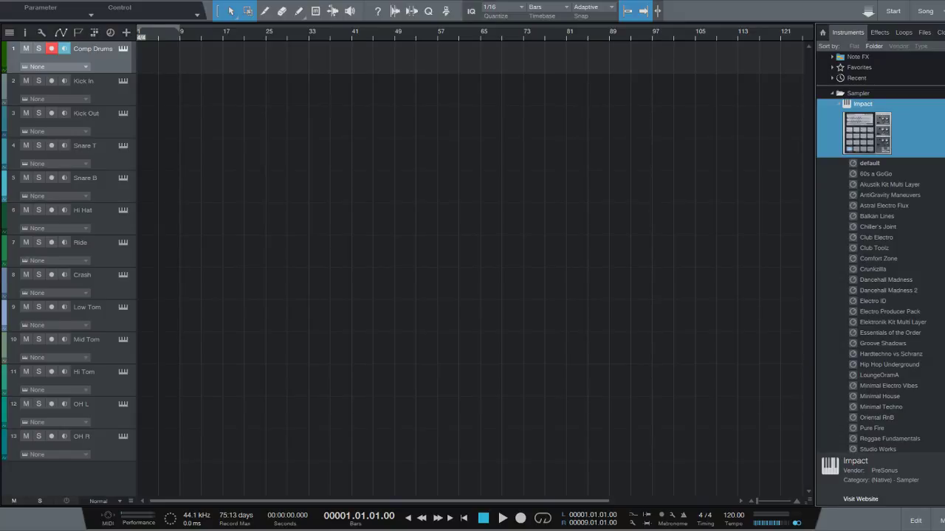
pyautogui.moveTo(862, 105); pyautogui.dragTo(92, 53)
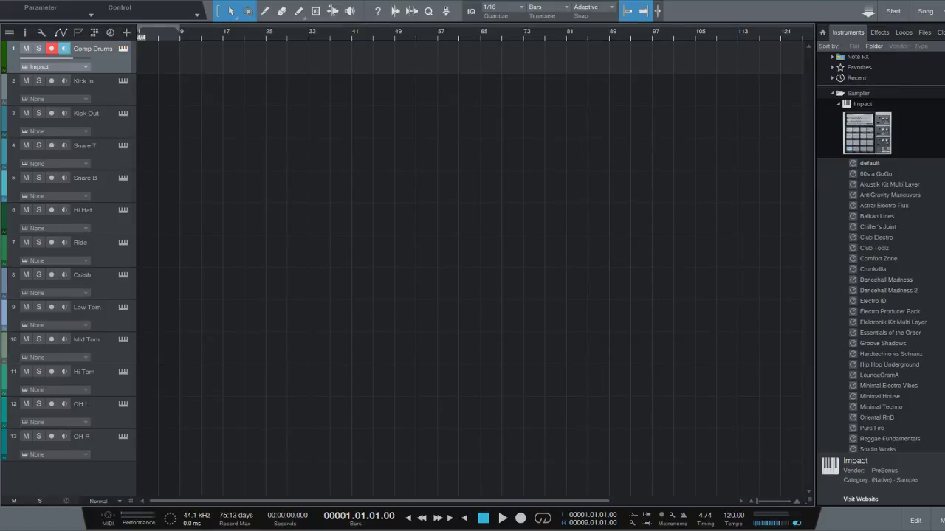
pyautogui.click(838, 104)
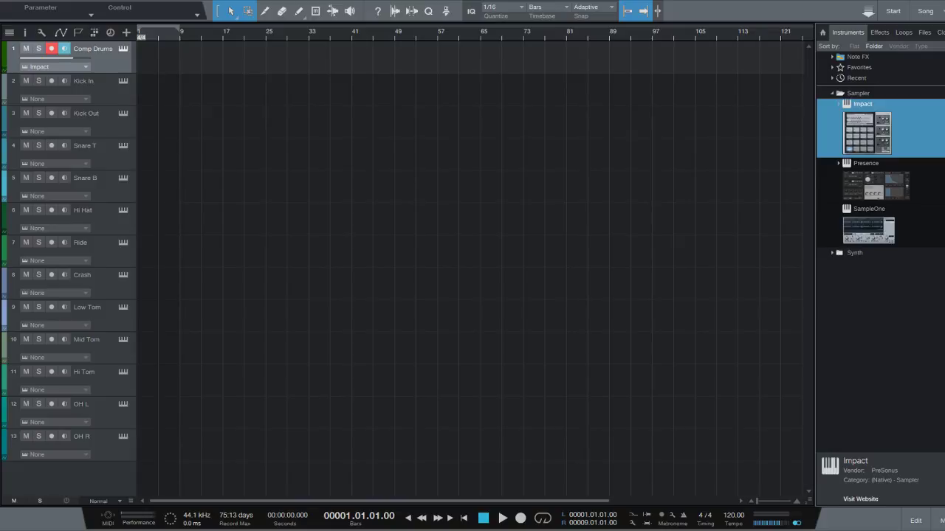
# Step: Load separate Presence sampler instances on the Comp Drums, Kick In and Kick Out tracks
pyautogui.click(838, 163)
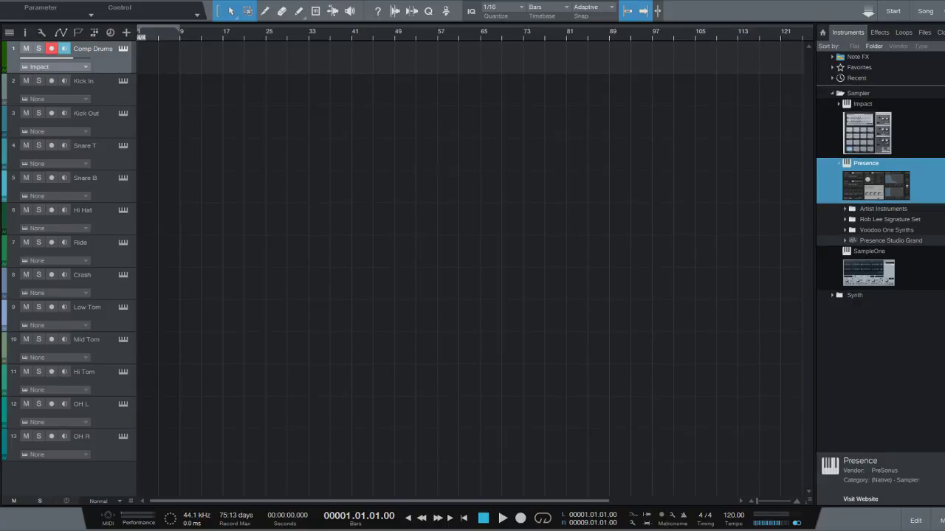
pyautogui.moveTo(866, 164); pyautogui.dragTo(93, 49)
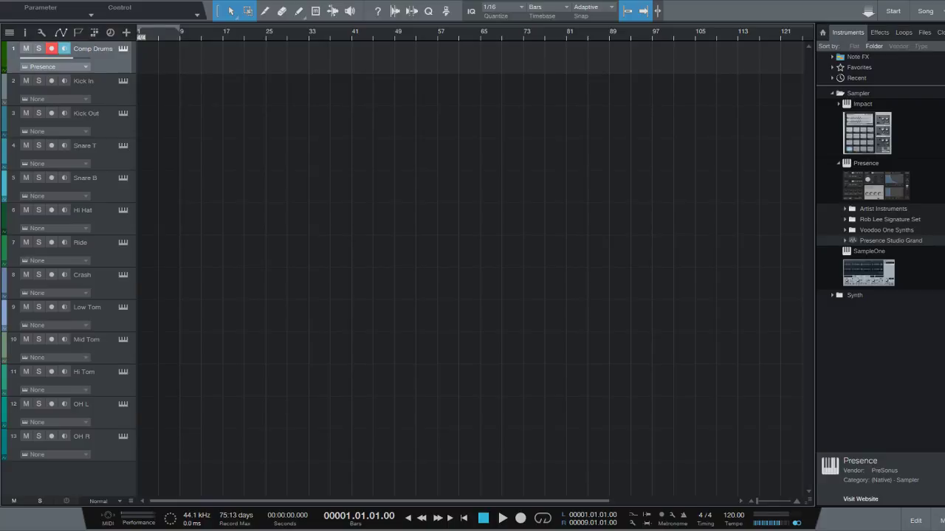
pyautogui.click(871, 177)
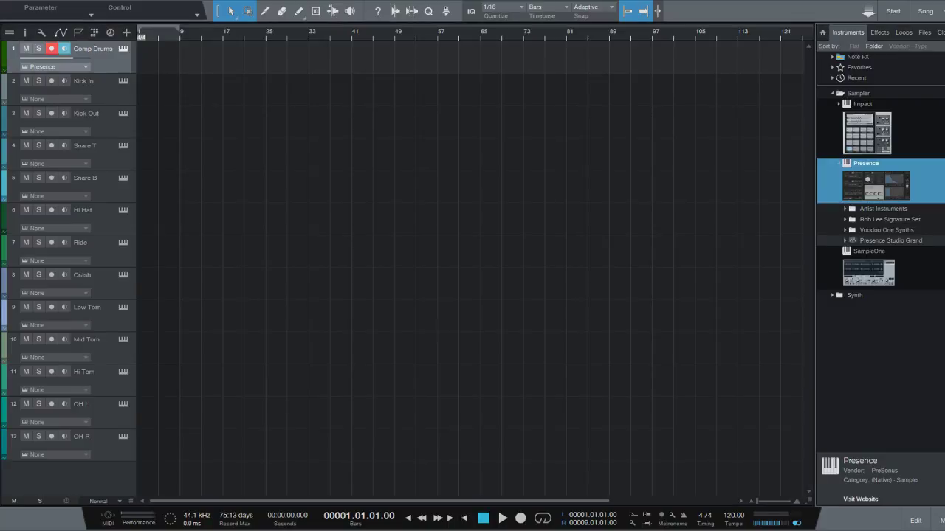
pyautogui.moveTo(871, 177); pyautogui.dragTo(89, 88)
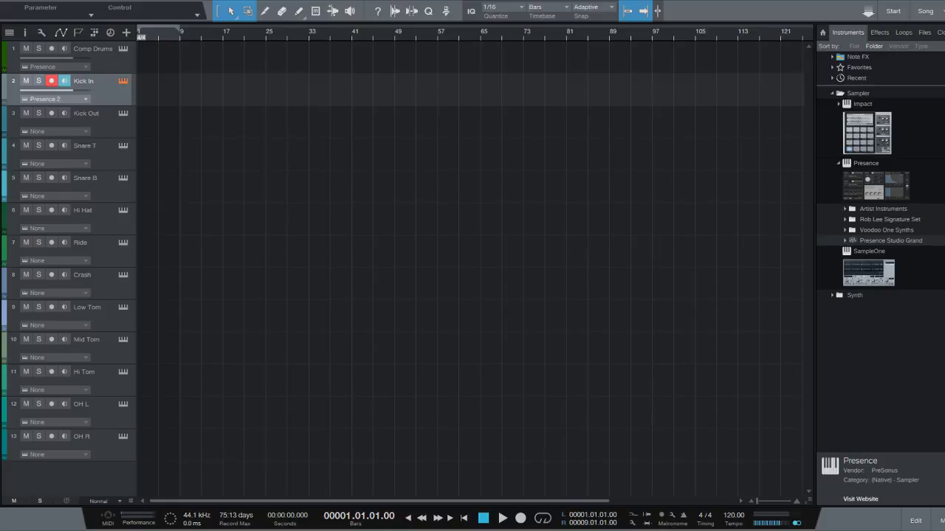
pyautogui.click(871, 178)
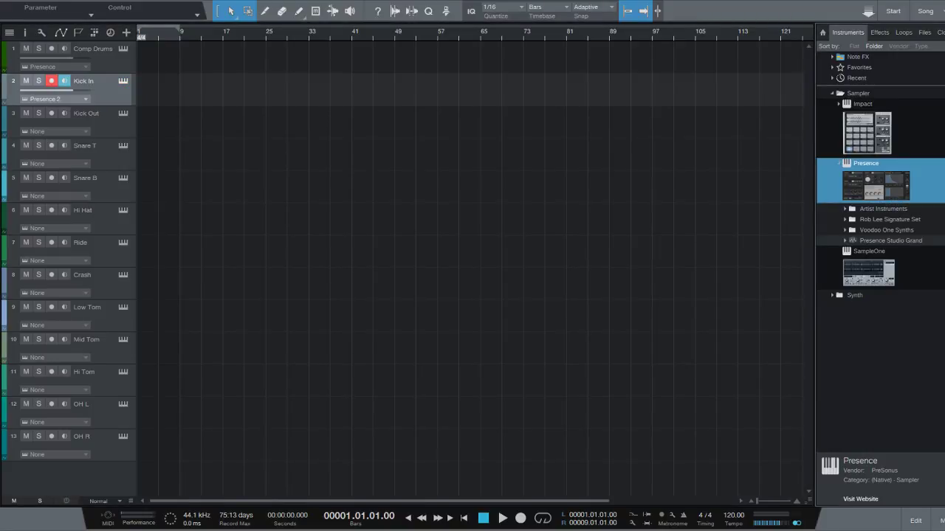
pyautogui.moveTo(871, 179); pyautogui.dragTo(88, 121)
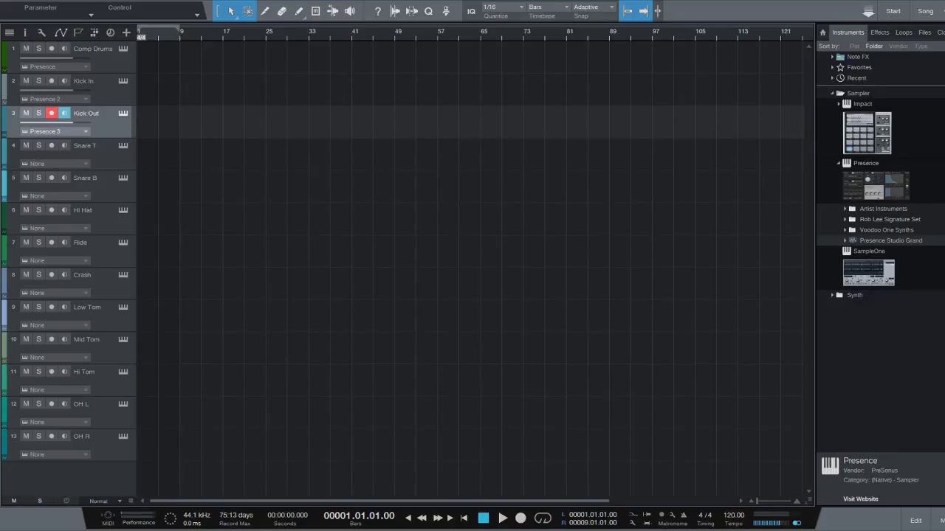
# Step: Load separate Presence instances on the Snare T, Snare B, Hi Hat, Ride and Crash tracks
pyautogui.click(872, 181)
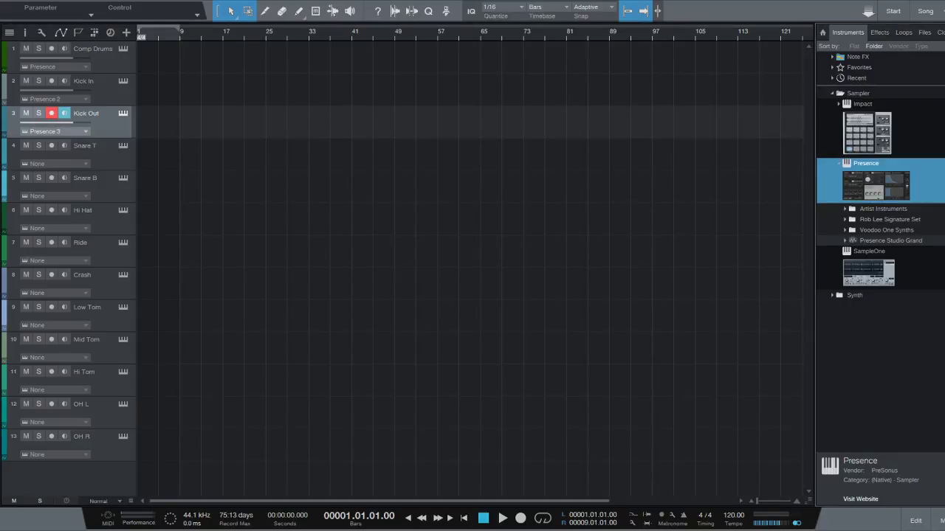
pyautogui.moveTo(873, 180); pyautogui.dragTo(85, 154)
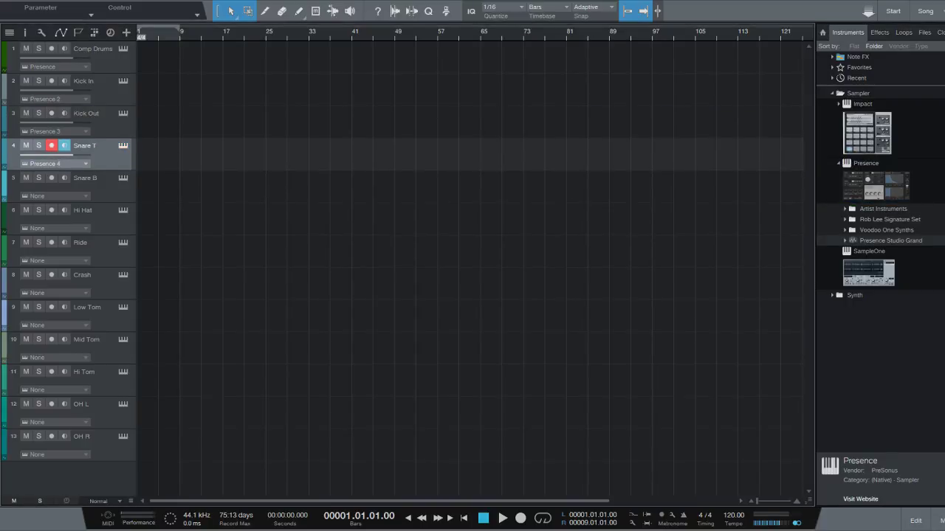
pyautogui.moveTo(874, 183); pyautogui.dragTo(85, 186)
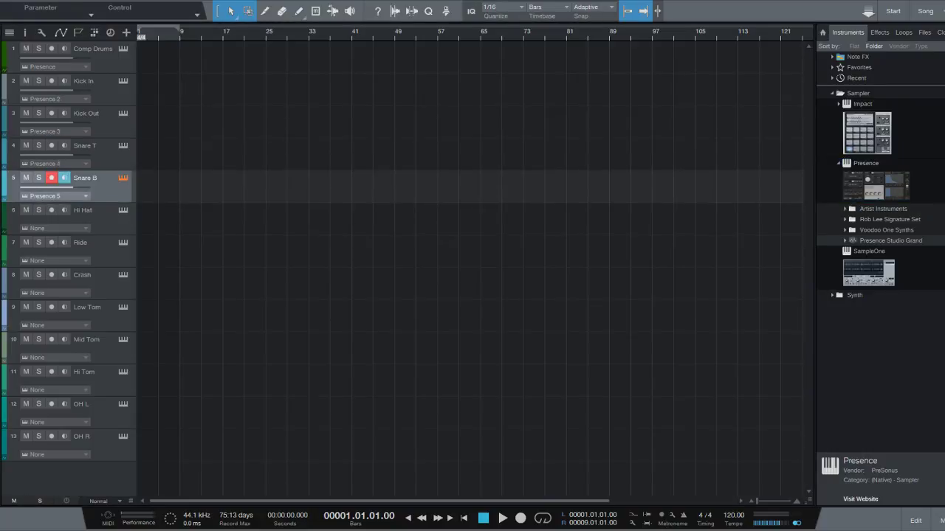
pyautogui.moveTo(874, 183); pyautogui.dragTo(85, 219)
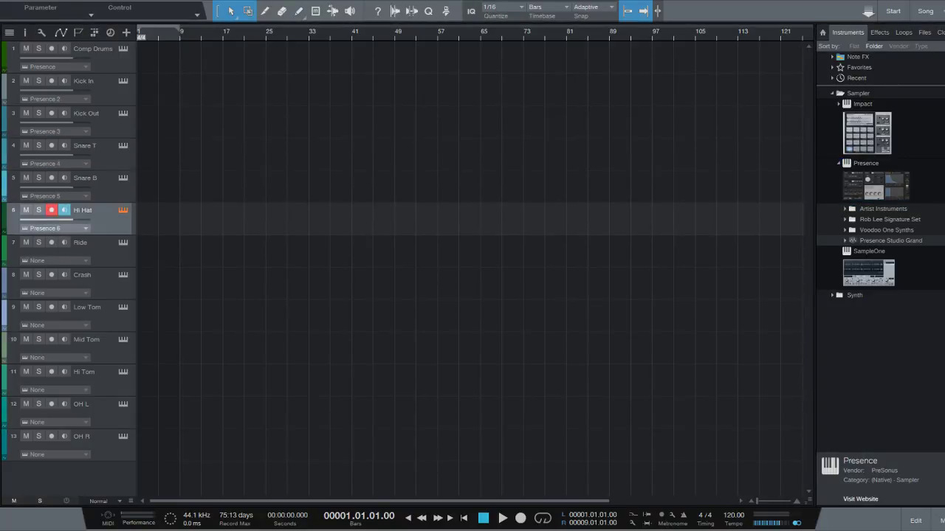
pyautogui.moveTo(874, 183); pyautogui.dragTo(84, 251)
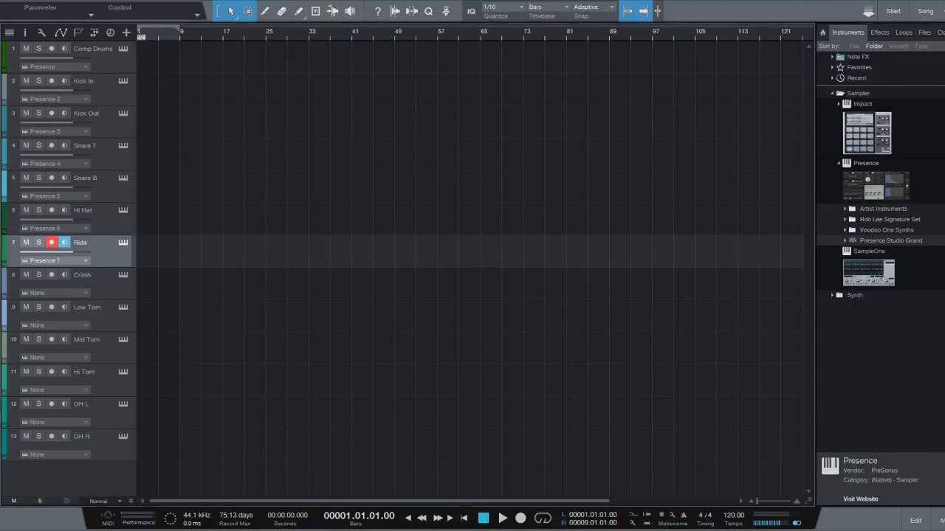
pyautogui.moveTo(874, 183); pyautogui.dragTo(85, 283)
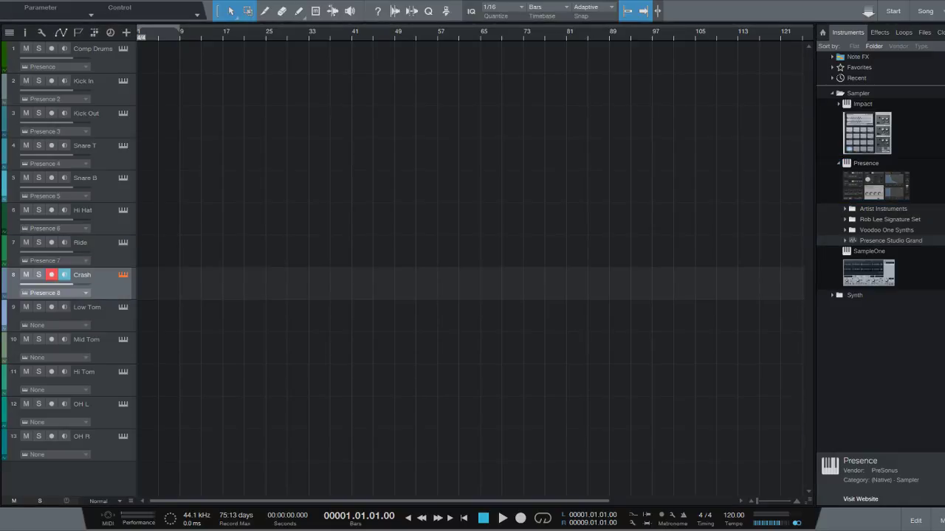
# Step: Load separate Presence instances on the Low Tom, Mid Tom and Hi Tom tracks
pyautogui.moveTo(874, 185); pyautogui.dragTo(85, 316)
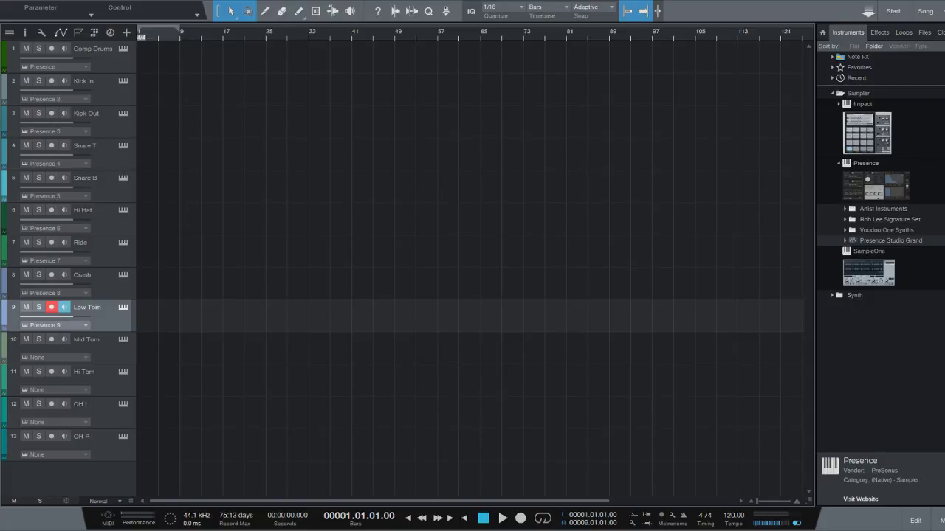
pyautogui.click(876, 180)
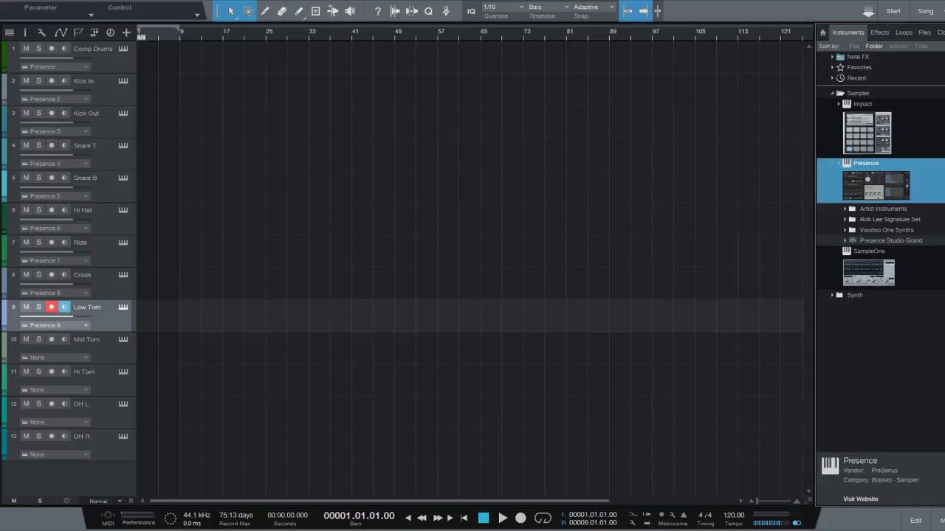
pyautogui.moveTo(875, 180); pyautogui.dragTo(88, 345)
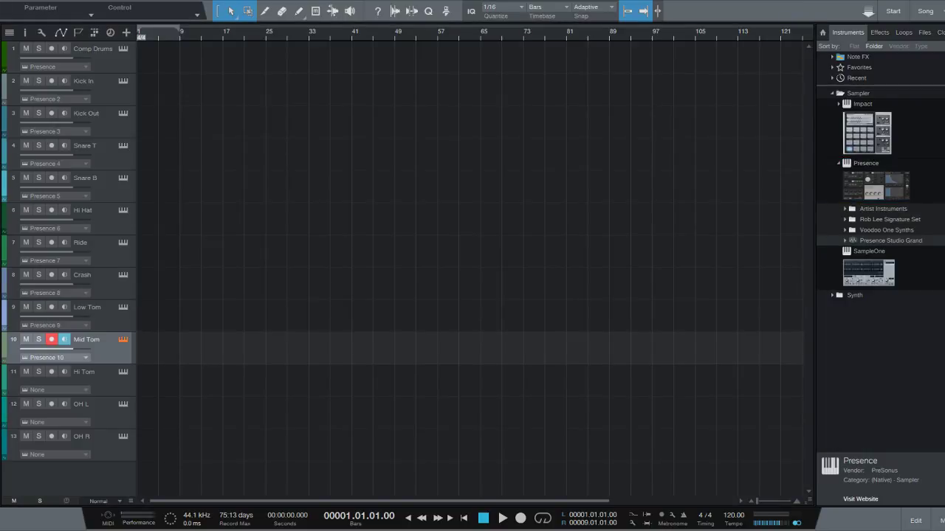
pyautogui.click(875, 182)
pyautogui.moveTo(875, 180); pyautogui.dragTo(87, 378)
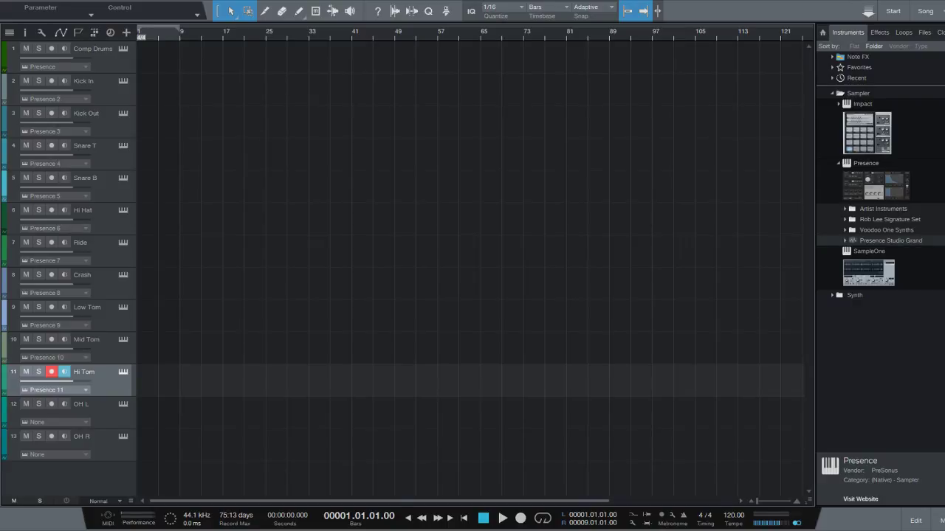
# Step: Try a Comp Drums volume of -7.4 dB and a pan to the left in the inspector, reverting each change
pyautogui.click(25, 33)
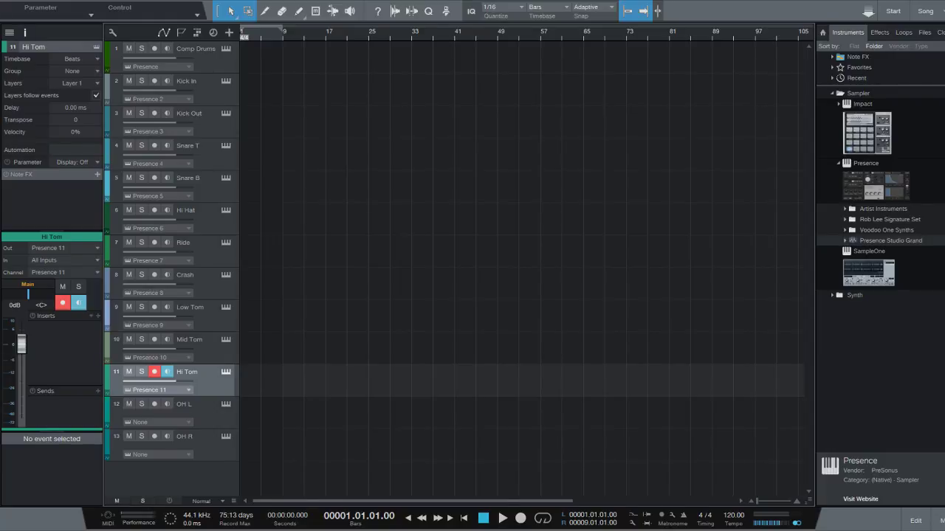
pyautogui.click(195, 49)
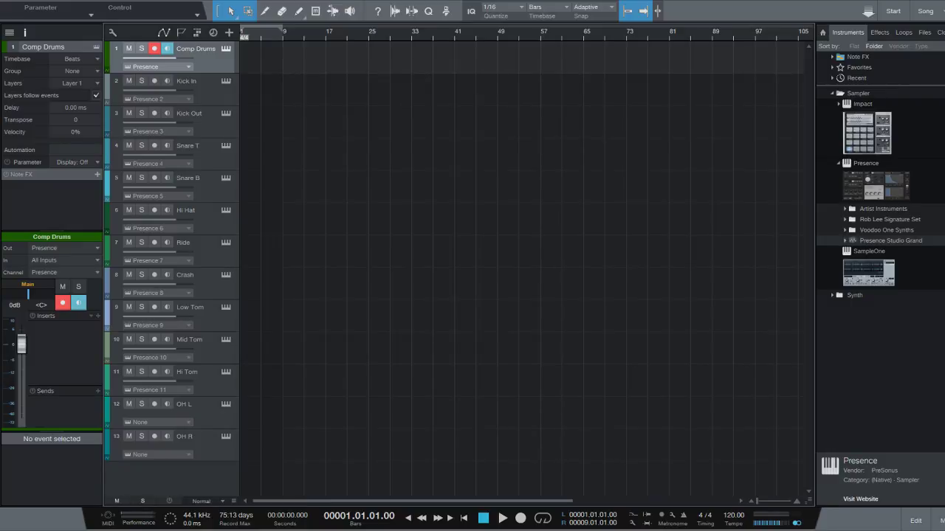
pyautogui.moveTo(21, 343)
pyautogui.mouseDown()
pyautogui.moveTo(21, 373)
pyautogui.moveTo(21, 362)
pyautogui.mouseUp()
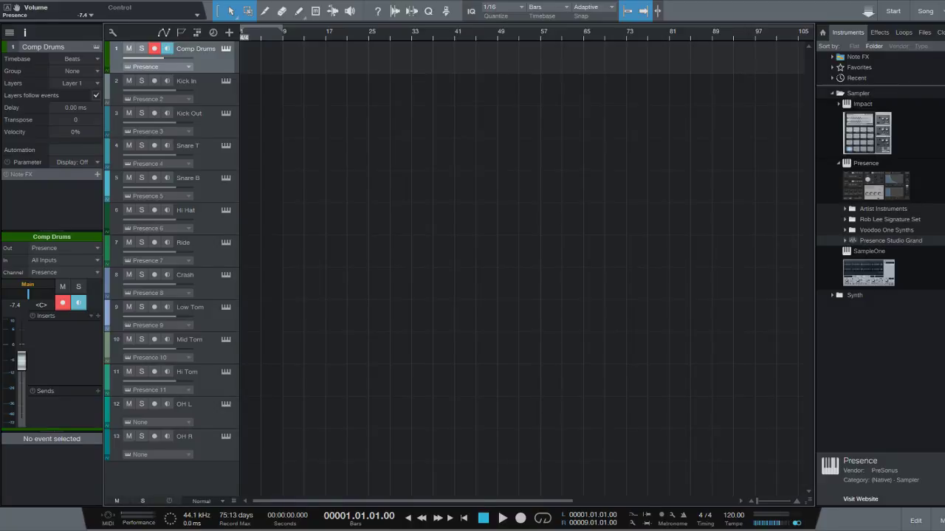
pyautogui.hotkey('ctrl', 'z')
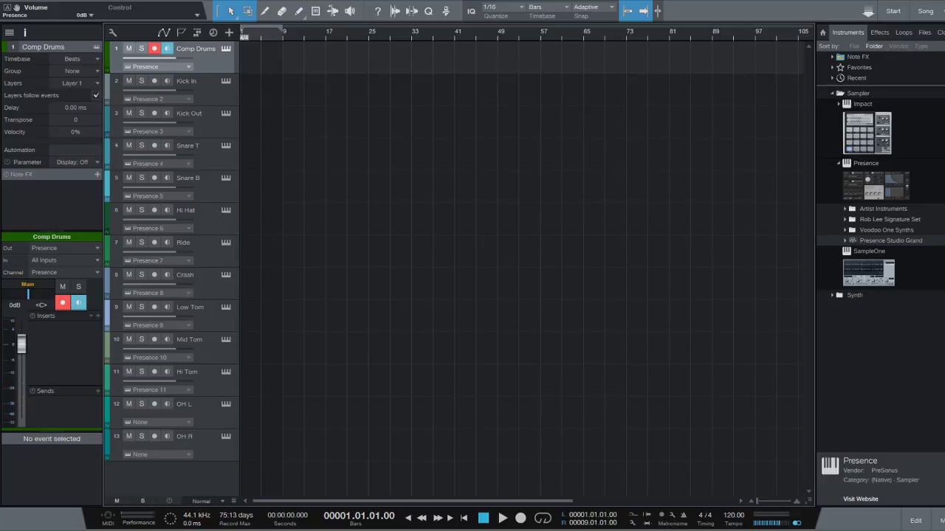
pyautogui.moveTo(28, 294); pyautogui.dragTo(7, 295)
pyautogui.keyDown('ctrl'); pyautogui.click(29, 294); pyautogui.keyUp('ctrl')
# Step: Try a Comp Drums volume of -50.9 dB and a pan to the right, undo both and hide the inspector
pyautogui.moveTo(21, 344); pyautogui.dragTo(22, 408)
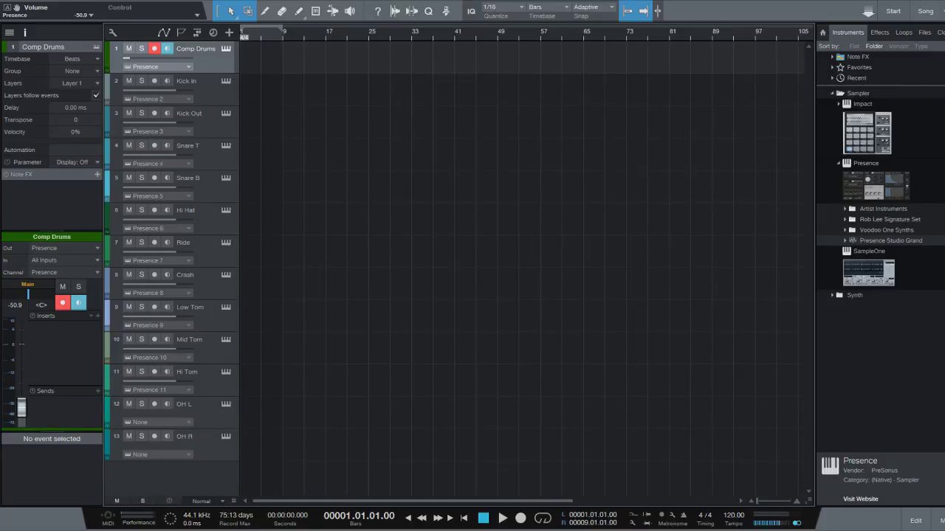
pyautogui.hotkey('ctrl', 'z')
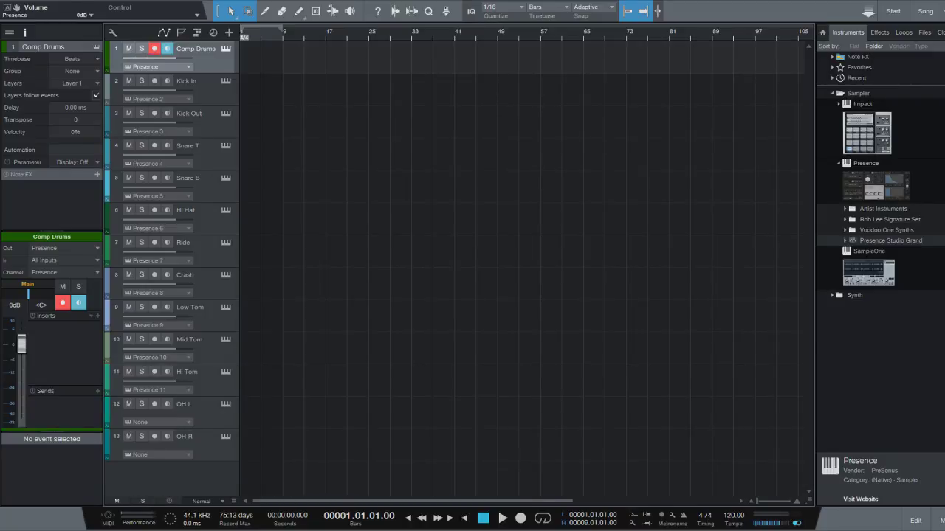
pyautogui.moveTo(28, 294); pyautogui.dragTo(47, 294)
pyautogui.hotkey('ctrl', 'z')
pyautogui.press('F4')
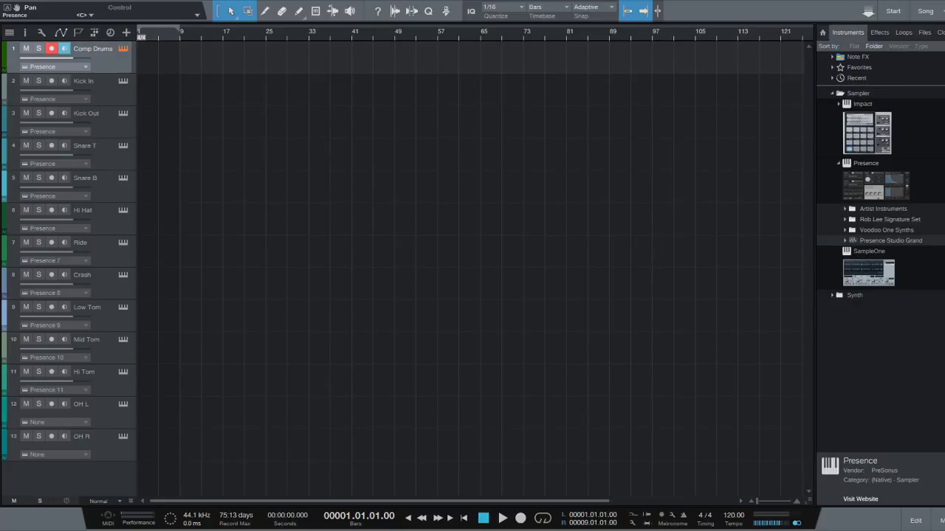
# Step: Set the instrument output of the Comp Drums and Kick In tracks to "Drums" and show the track inspector
pyautogui.press('Return')
pyautogui.moveTo(123, 49); pyautogui.dragTo(123, 81)
pyautogui.click(24, 32)
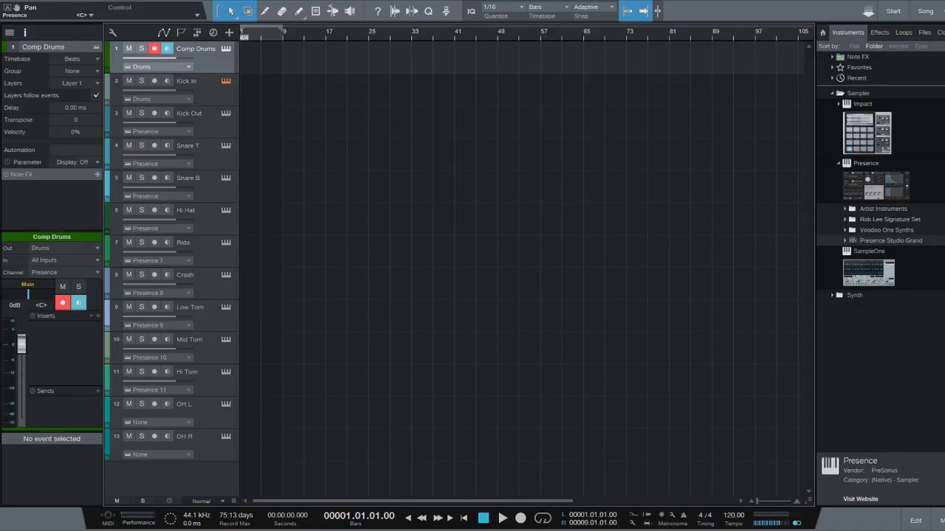
# Step: Pan Comp Drums to L82, then compare the pan settings of the tracks from Kick In to Hi Hat
pyautogui.moveTo(28, 294); pyautogui.dragTo(8, 294)
pyautogui.click(188, 82)
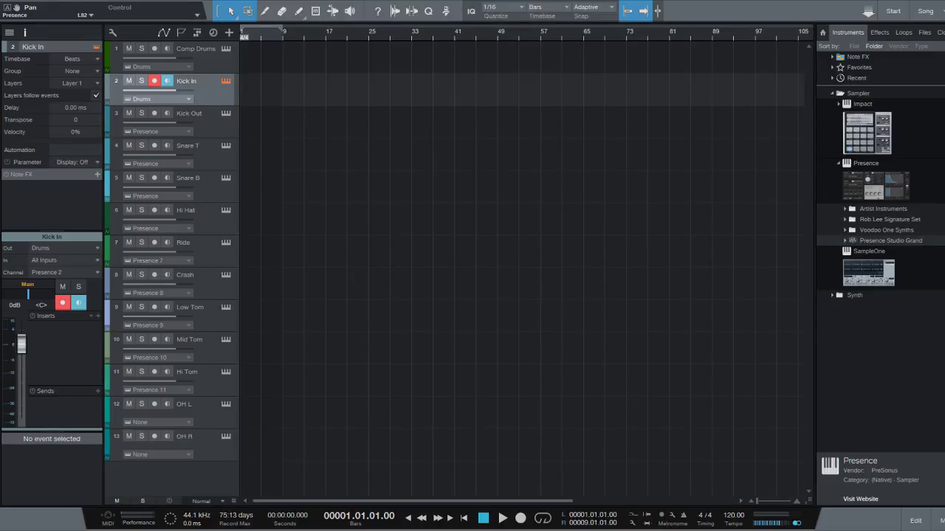
pyautogui.click(164, 131)
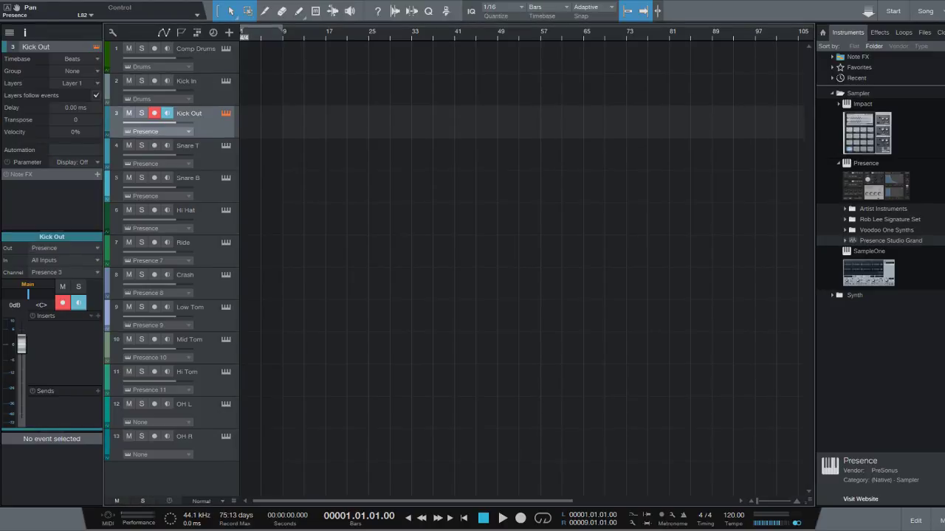
pyautogui.click(188, 146)
pyautogui.click(187, 179)
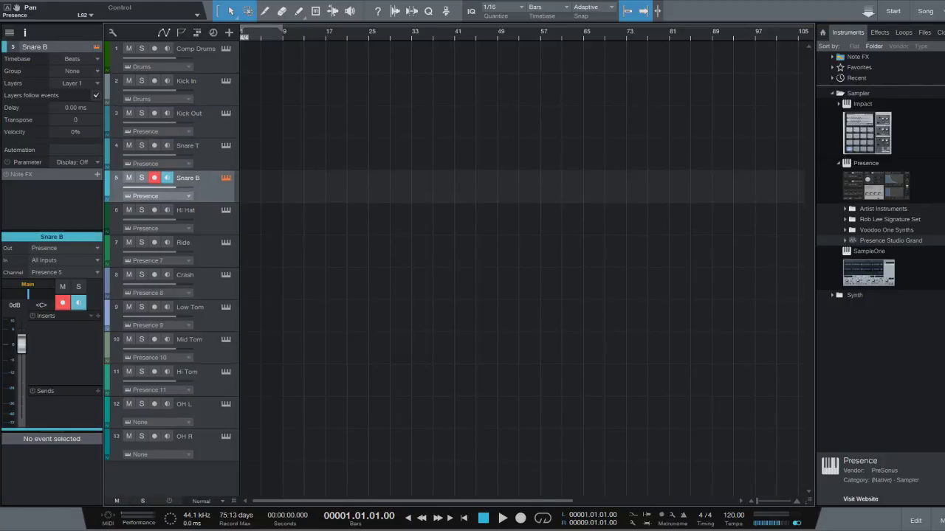
pyautogui.click(186, 211)
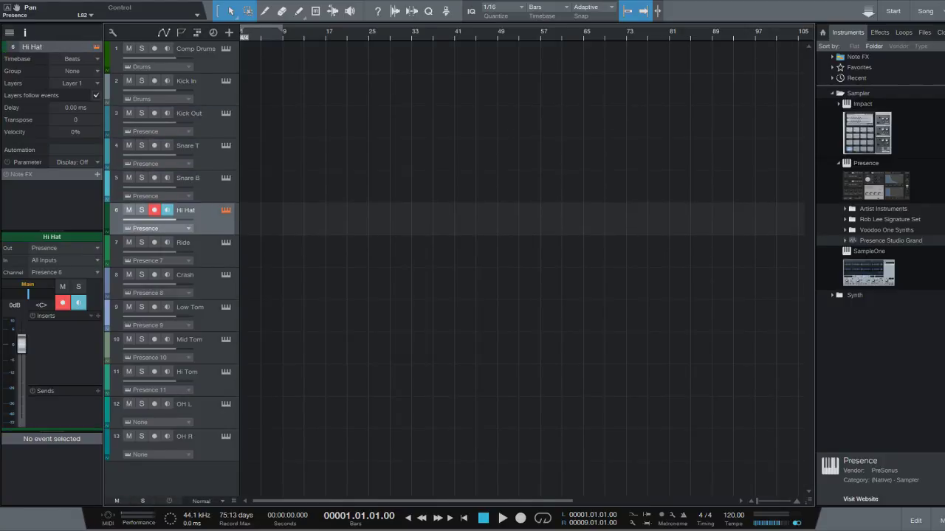
# Step: Lower the Comp Drums volume to about -31.1 dB
pyautogui.click(196, 49)
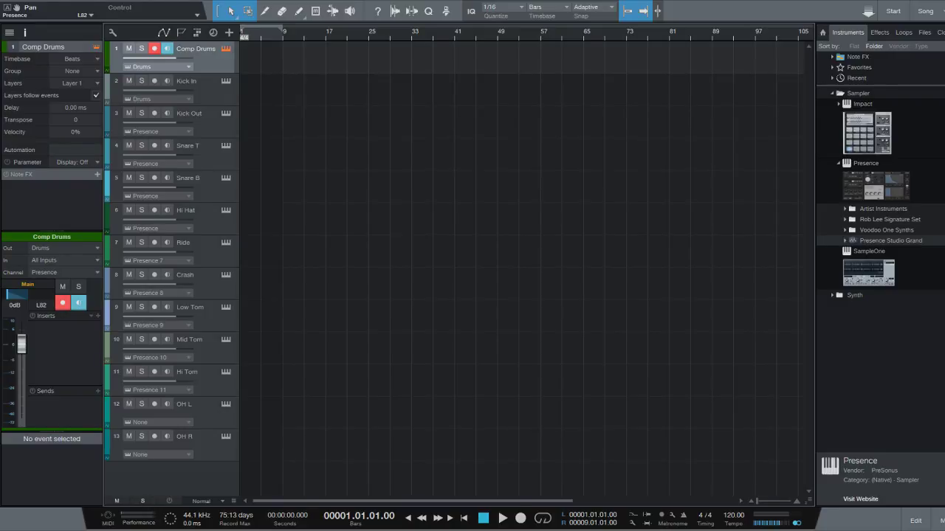
pyautogui.moveTo(21, 344); pyautogui.dragTo(22, 390)
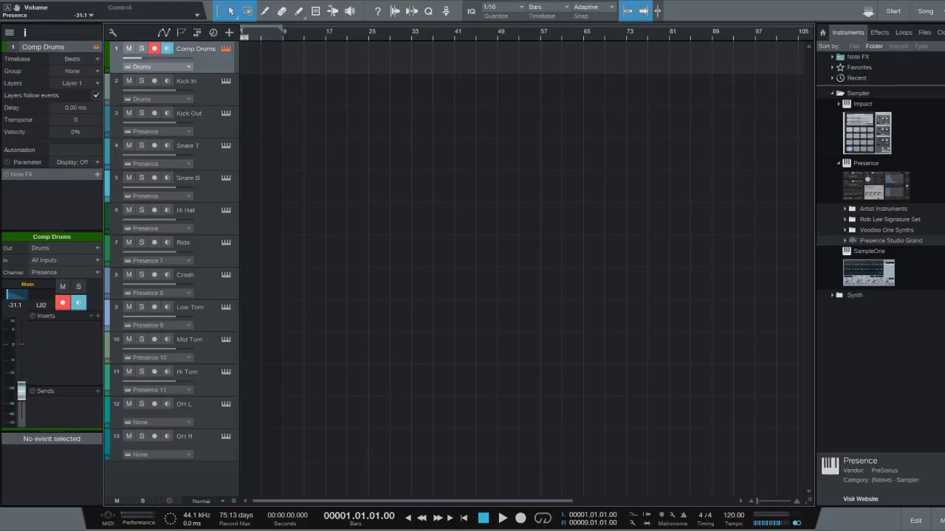
# Step: Check the Low Tom and Snare T mixer settings, then reset the Comp Drums pan to centre and its volume to 0 dB
pyautogui.click(189, 308)
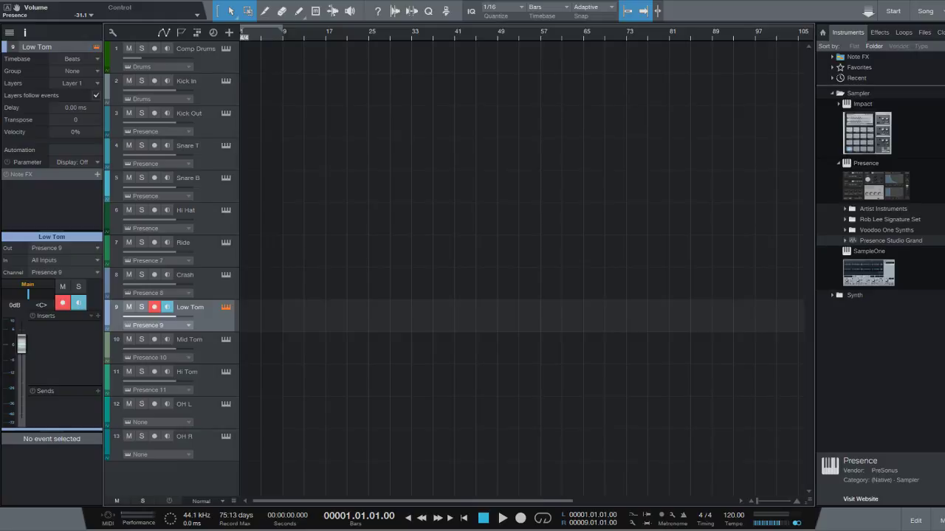
pyautogui.click(187, 146)
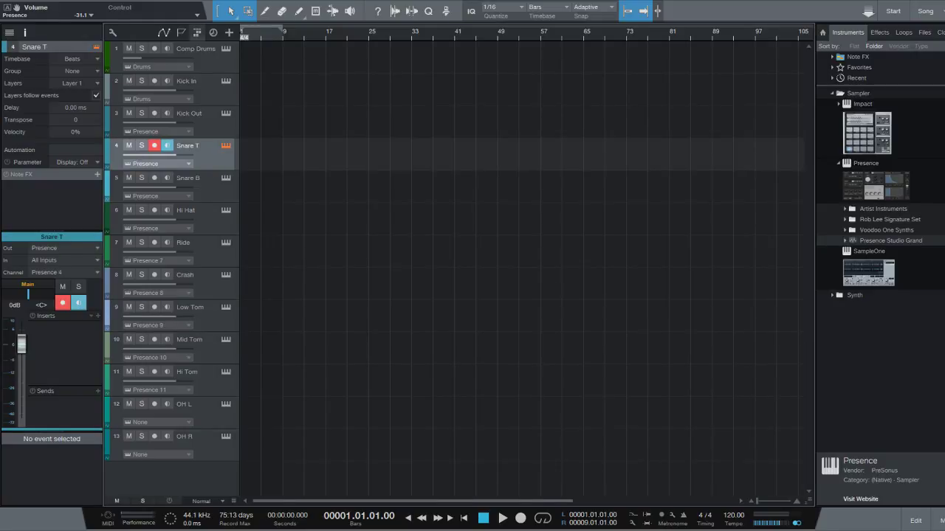
pyautogui.click(195, 49)
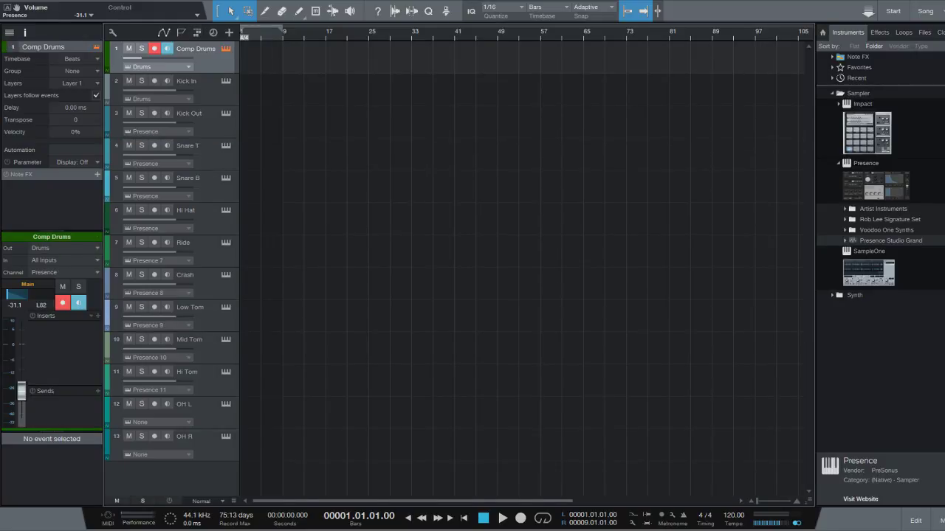
pyautogui.keyDown('ctrl'); pyautogui.click(28, 294); pyautogui.keyUp('ctrl')
pyautogui.keyDown('ctrl'); pyautogui.click(22, 392); pyautogui.keyUp('ctrl')
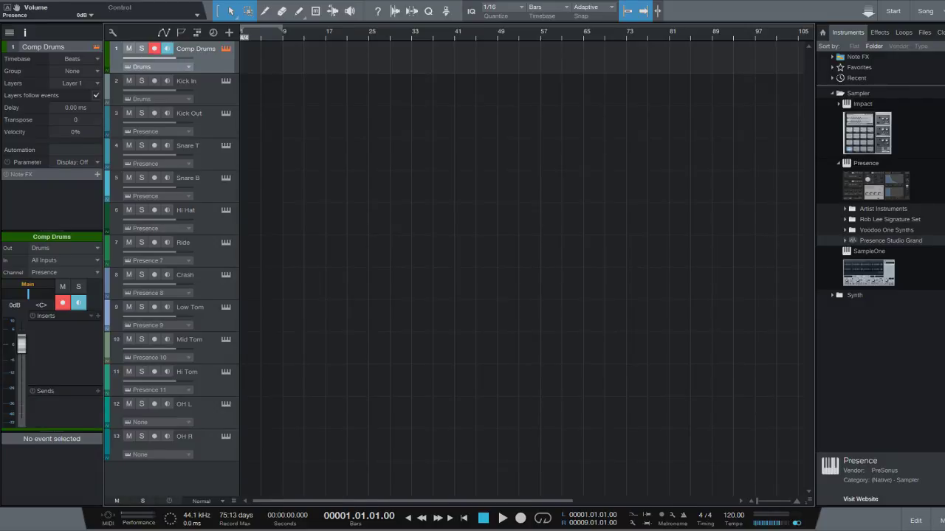
# Step: Set the instrument output of Kick In to "Kick" and the outputs of the tracks from Kick Out to Hi Tom to "Drums"
pyautogui.click(226, 81)
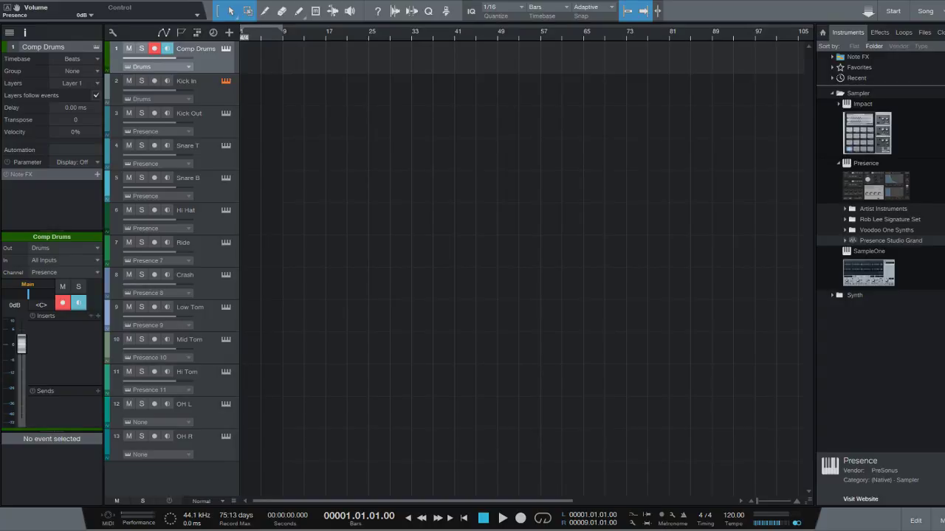
pyautogui.click(158, 132)
pyautogui.click(158, 164)
pyautogui.click(158, 196)
pyautogui.click(158, 229)
pyautogui.click(158, 293)
pyautogui.click(158, 325)
pyautogui.click(158, 358)
pyautogui.click(158, 390)
# Step: Compare the output and channel assignments of the tracks from Kick In to Hi Hat
pyautogui.click(189, 82)
pyautogui.click(189, 114)
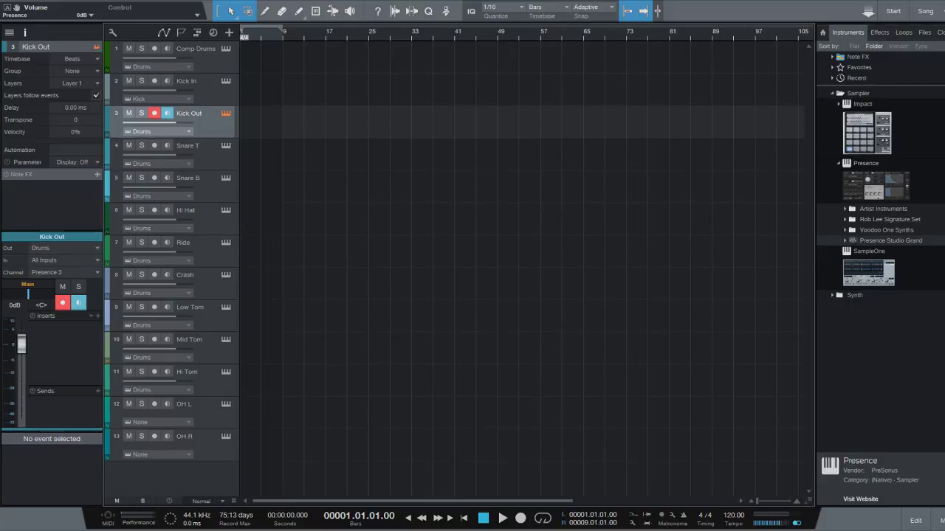
pyautogui.click(189, 146)
pyautogui.click(189, 179)
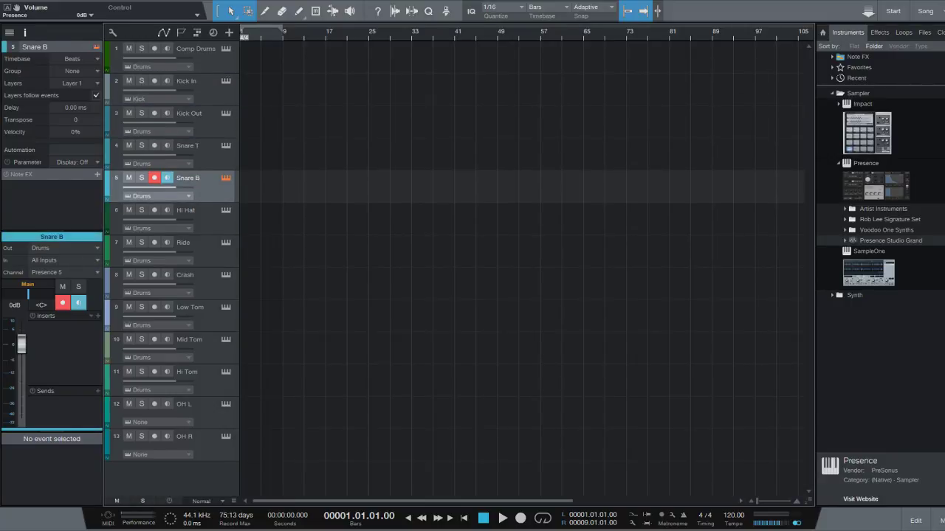
pyautogui.click(189, 211)
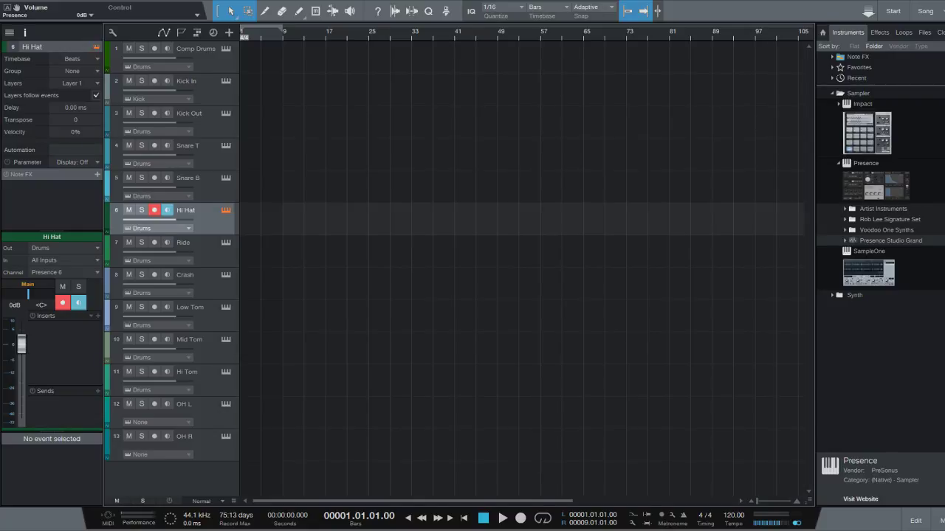
# Step: Check the instruments of Kick Out and Kick In, and set the Kick Out output to "Kick"
pyautogui.click(226, 114)
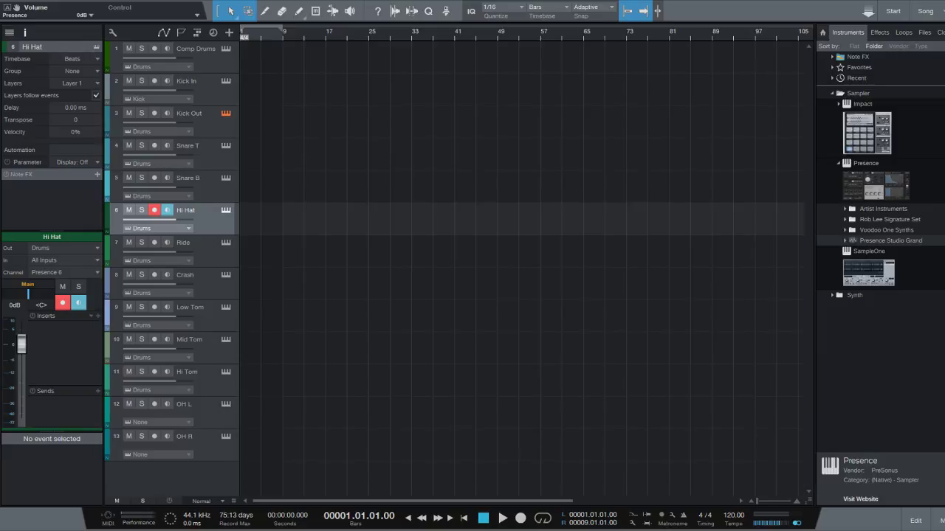
pyautogui.click(226, 81)
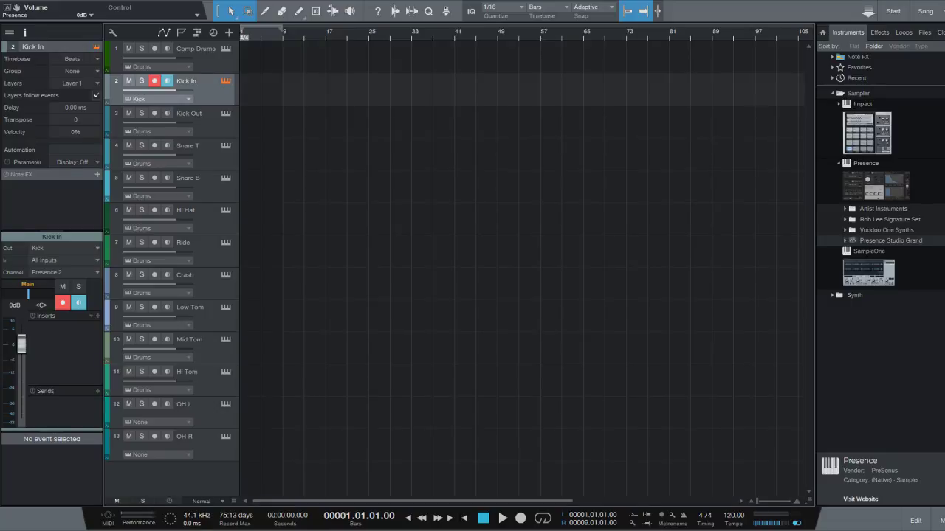
pyautogui.click(199, 146)
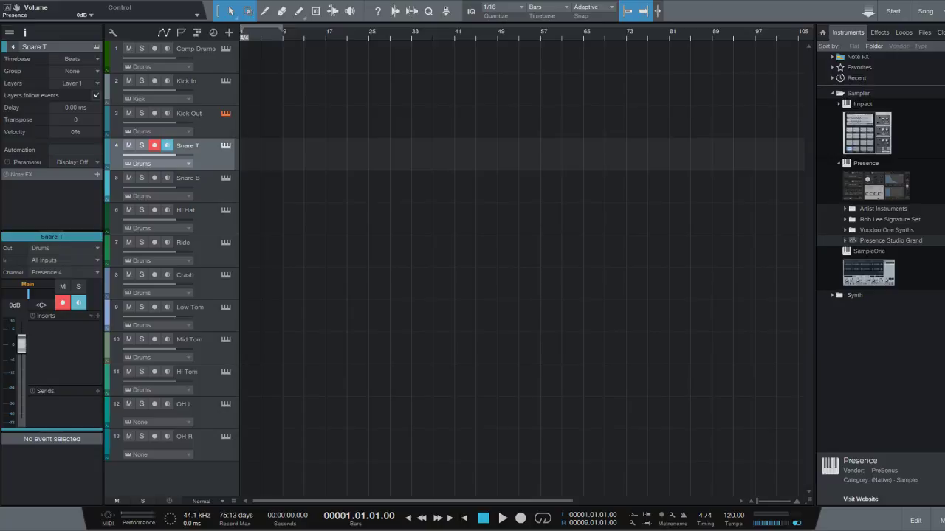
pyautogui.click(206, 120)
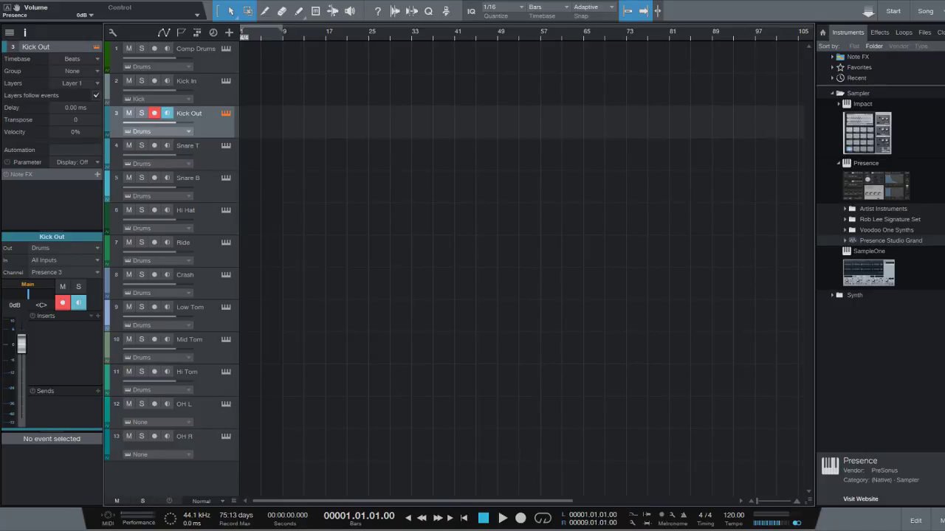
pyautogui.click(149, 154)
# Step: Set the instrument outputs of tracks 4 to 11 in order to Hi Hat, Ride, Crash, Low Tom, Mid Tom, Hi Tom, None and None
pyautogui.click(226, 145)
pyautogui.click(225, 145)
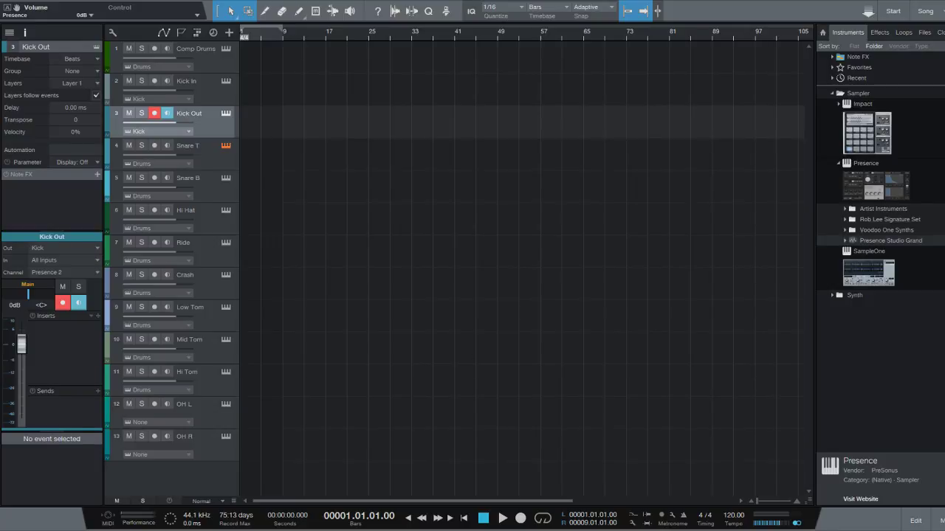
pyautogui.click(157, 164)
pyautogui.click(156, 197)
pyautogui.click(158, 261)
pyautogui.click(158, 293)
pyautogui.click(157, 358)
pyautogui.click(157, 390)
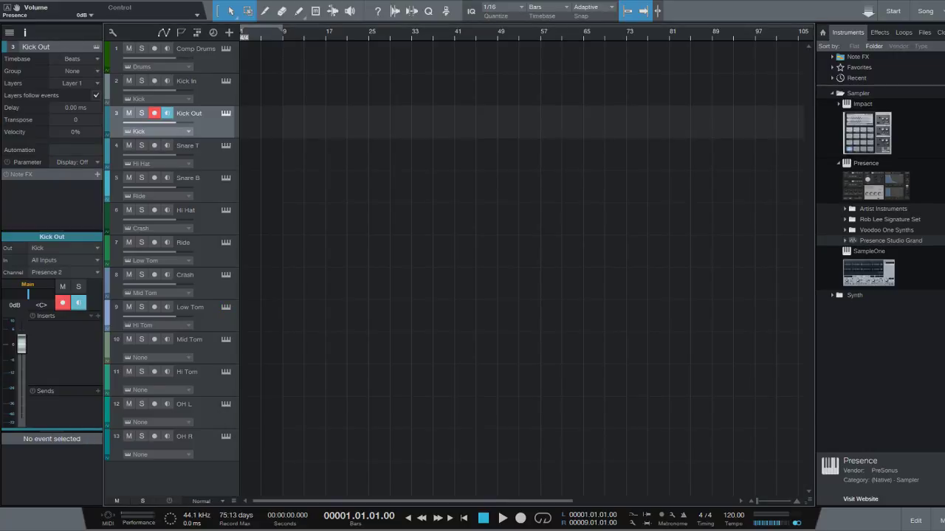
# Step: Set the instrument outputs of the OH L and OH R tracks to "Drums"
pyautogui.click(158, 423)
pyautogui.click(193, 441)
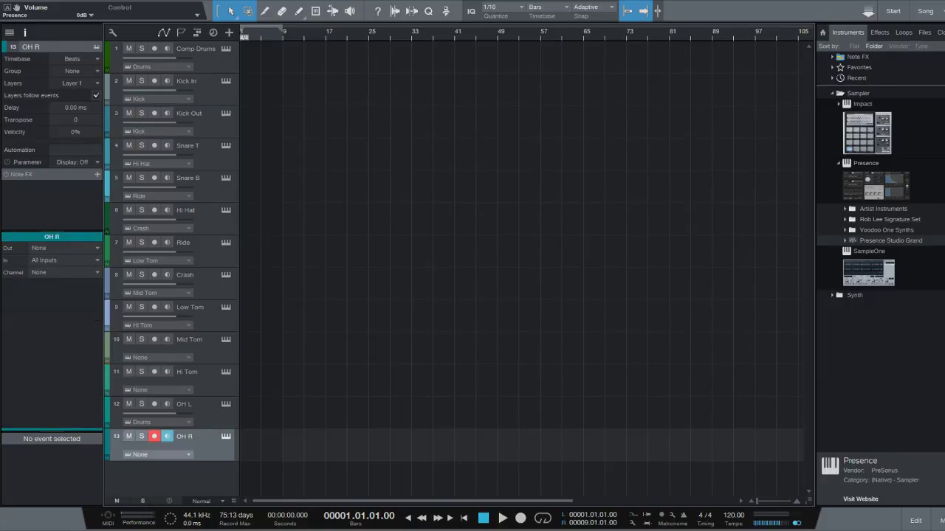
pyautogui.click(158, 455)
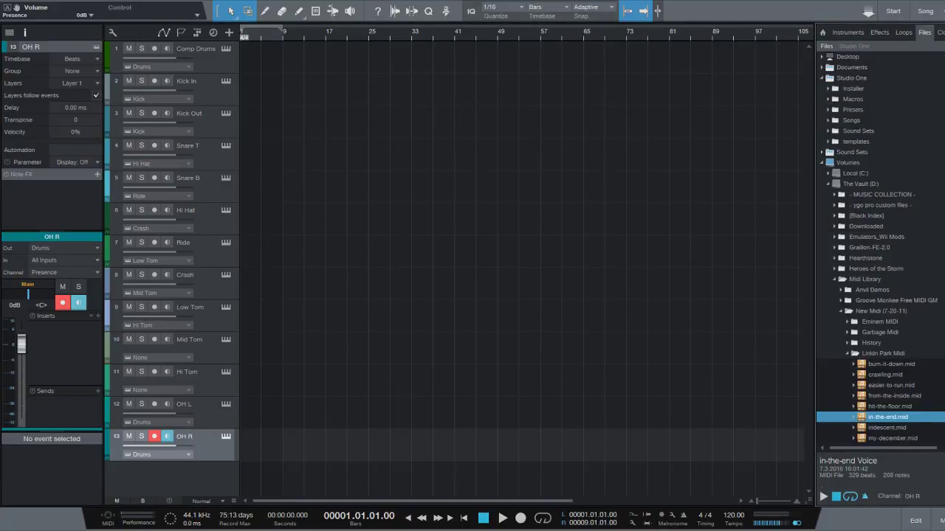
# Step: Look through the MIDI files in the "New Midi (7-20-11)" folder and select linkin_park-papercut.mid
pyautogui.scroll(-1, 878, 243)
pyautogui.scroll(-2, 879, 243)
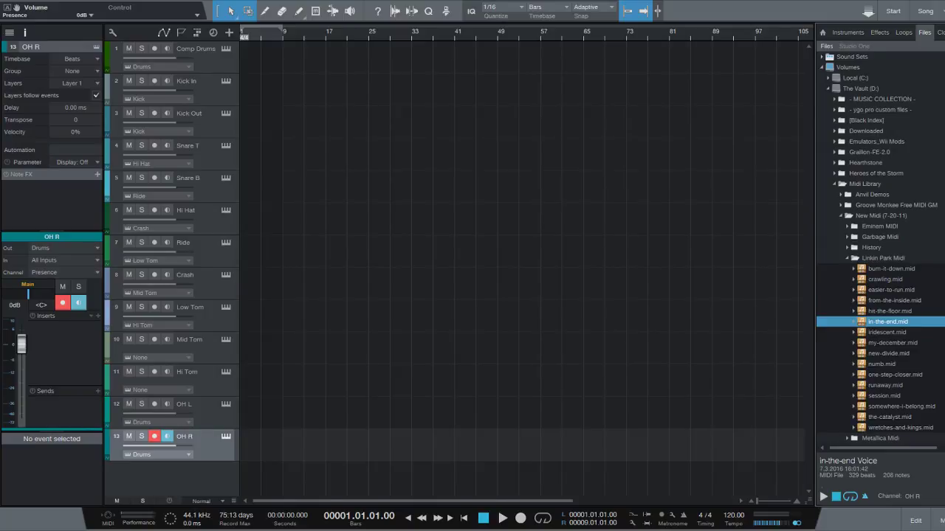
pyautogui.scroll(-1, 878, 244)
pyautogui.scroll(-3, 878, 243)
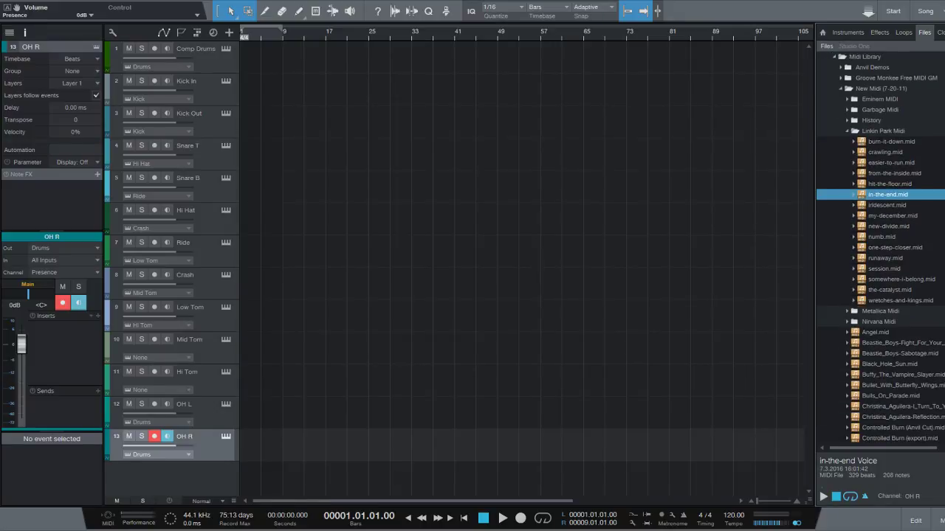
pyautogui.scroll(-1, 878, 243)
pyautogui.scroll(-1, 878, 243)
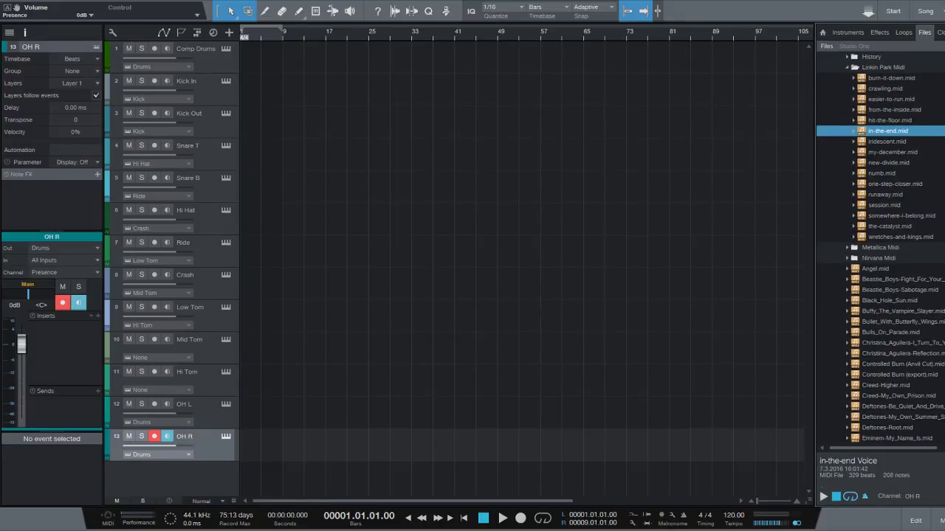
pyautogui.scroll(-1, 879, 244)
pyautogui.scroll(-2, 879, 244)
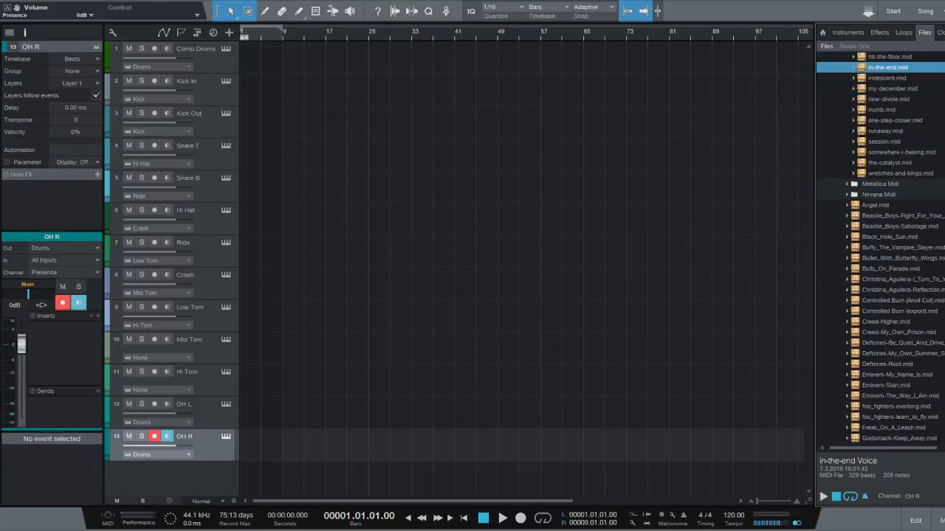
pyautogui.scroll(-1, 878, 243)
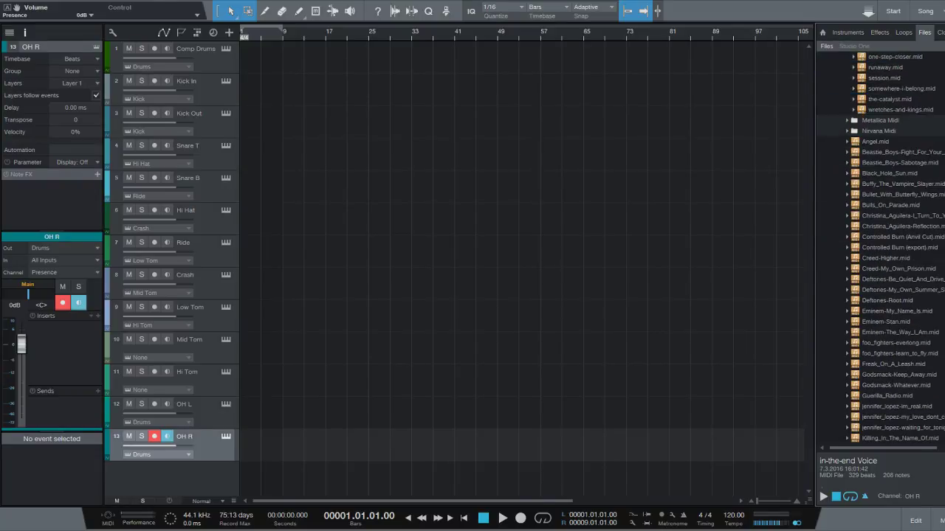
pyautogui.scroll(-1, 878, 244)
pyautogui.scroll(-3, 879, 244)
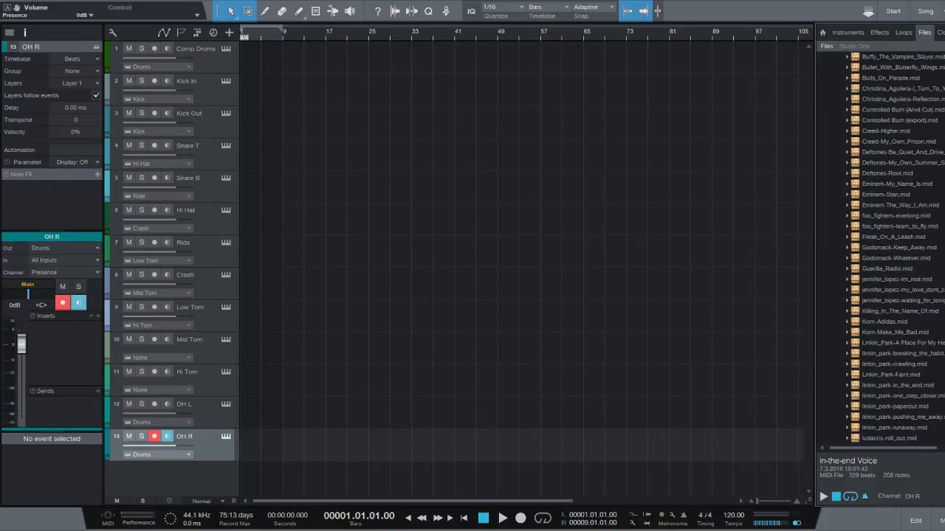
pyautogui.click(895, 407)
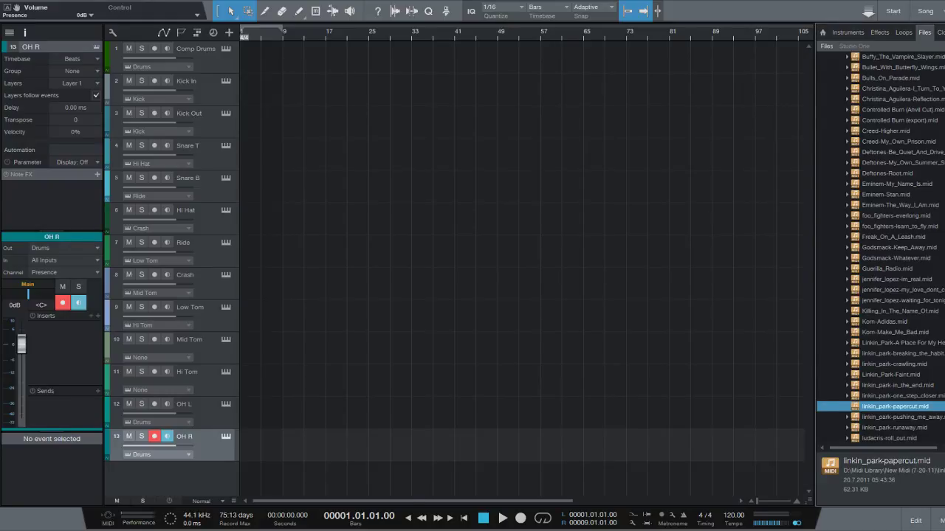
# Step: Hide the track inspector and open the Linkin_Park-A Place For My Head MIDI file as a separate song
pyautogui.scroll(-2, 879, 243)
pyautogui.scroll(-2, 878, 244)
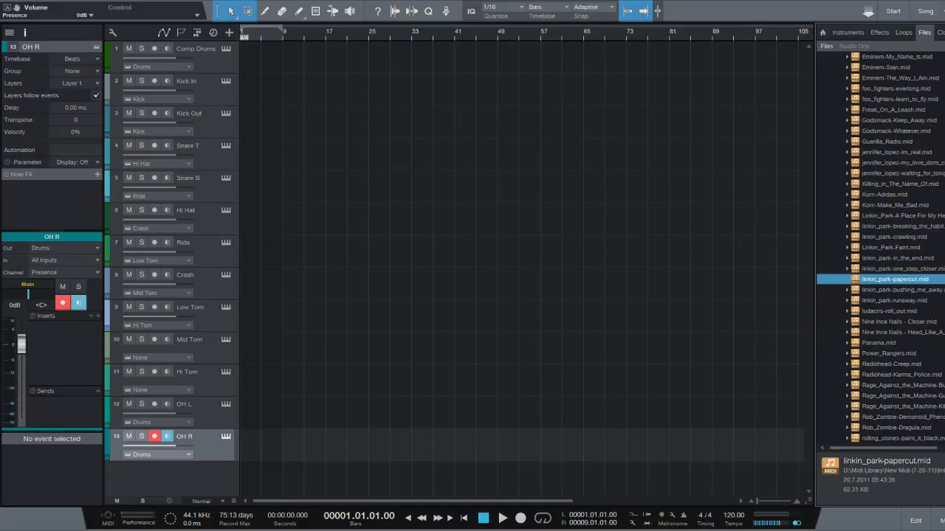
pyautogui.scroll(-2, 878, 247)
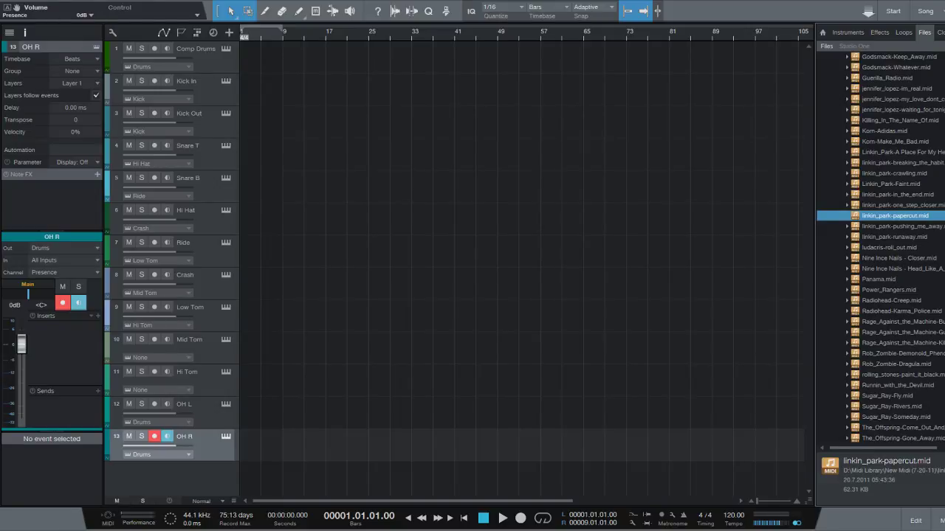
pyautogui.click(25, 33)
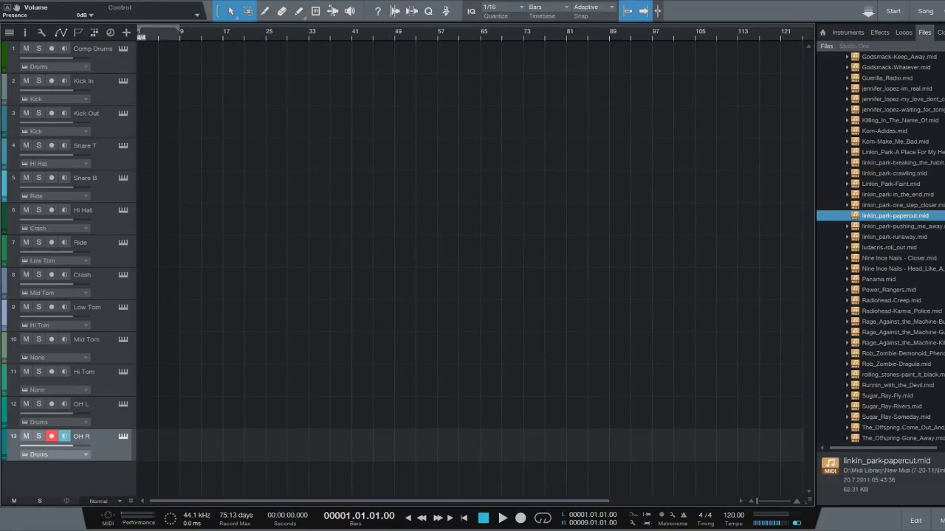
pyautogui.scroll(-3, 878, 244)
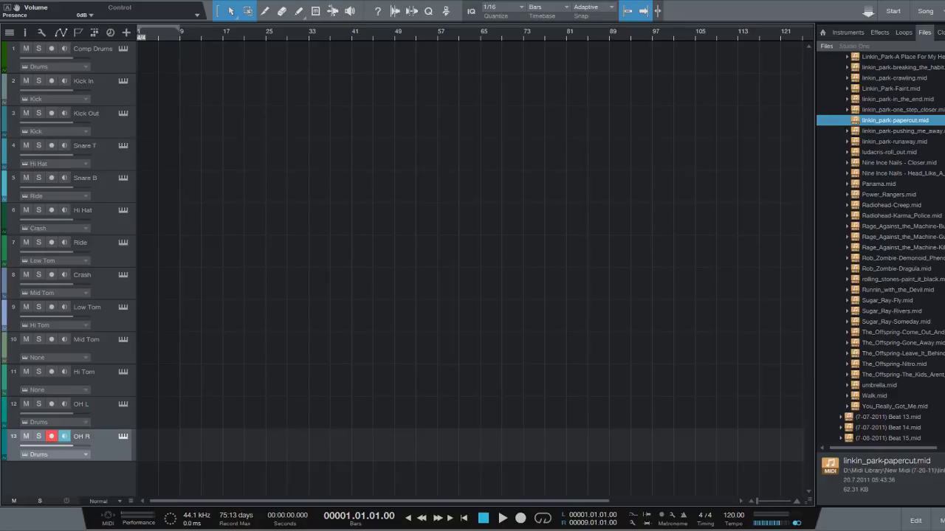
pyautogui.scroll(-2, 880, 248)
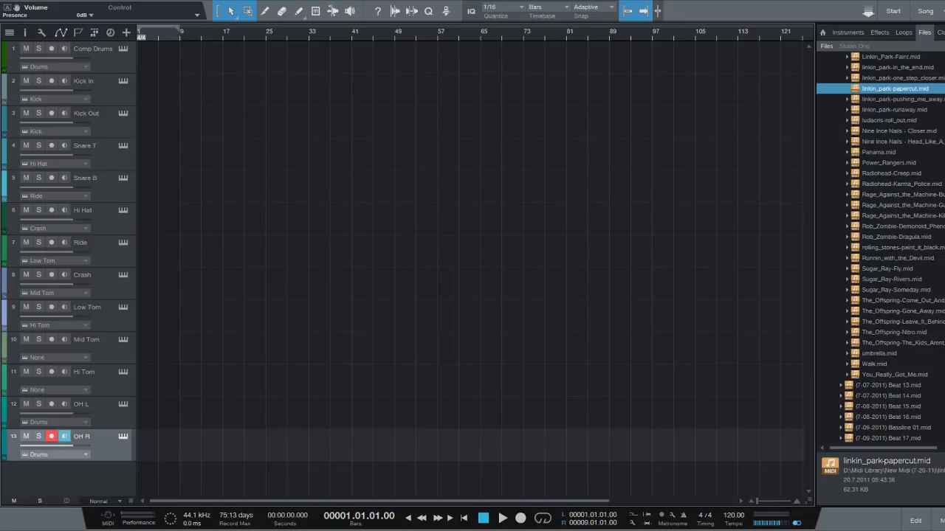
pyautogui.scroll(3, 881, 248)
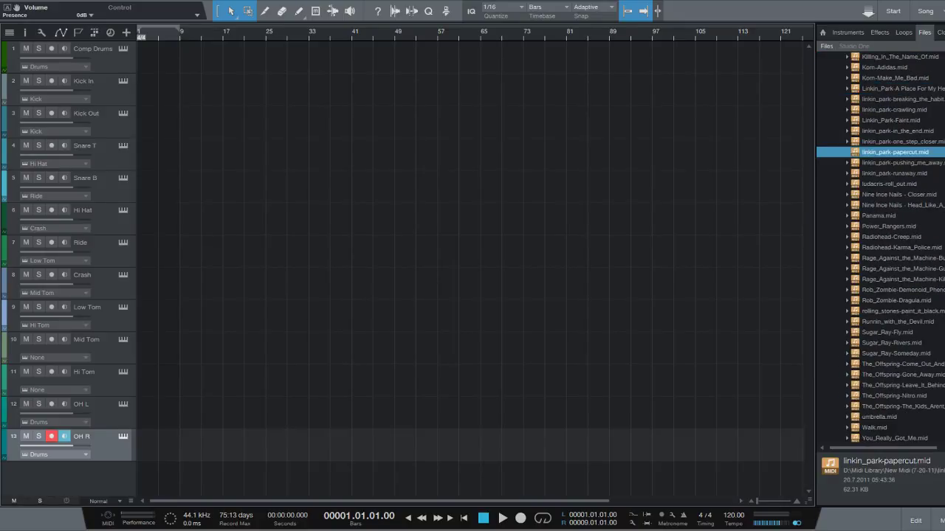
pyautogui.click(902, 88)
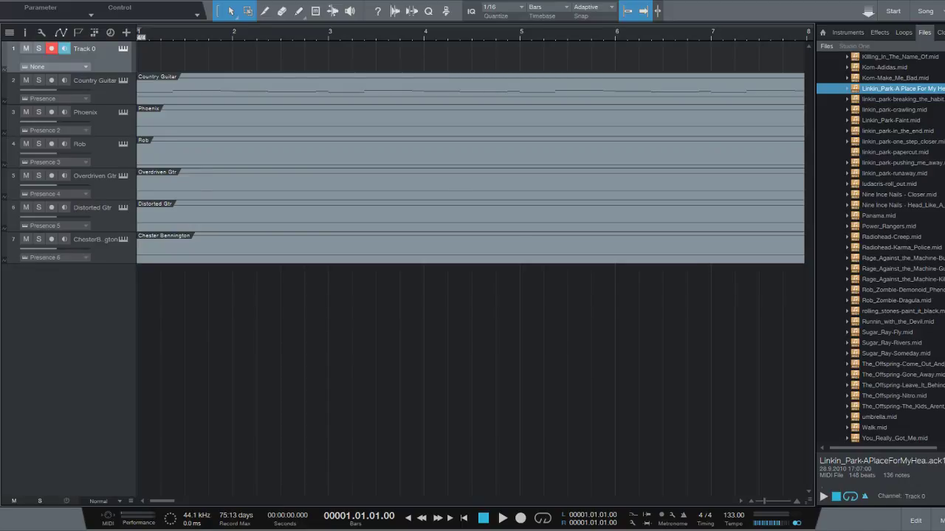
# Step: Inspect the drum part on track 4 in the note editor and copy it to the Comp Drums track at bar 1 of the drum song
pyautogui.click(96, 148)
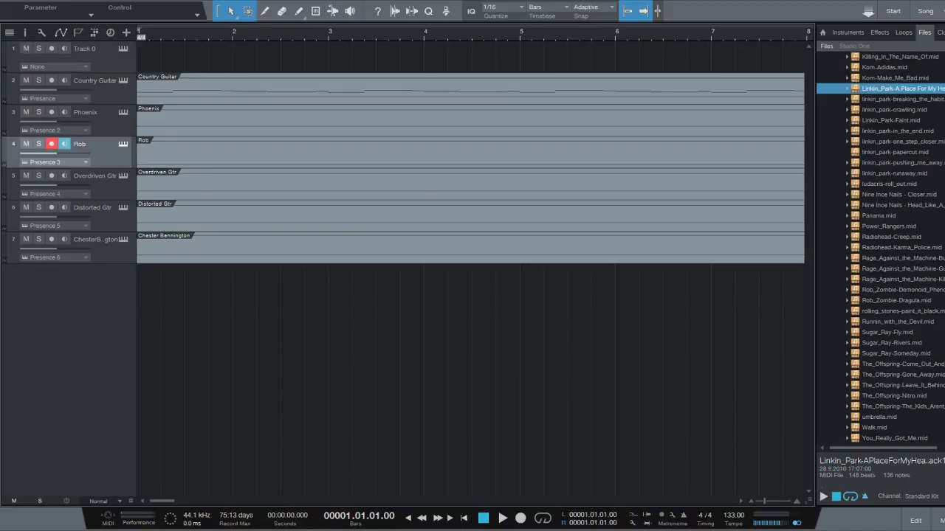
pyautogui.doubleClick(191, 153)
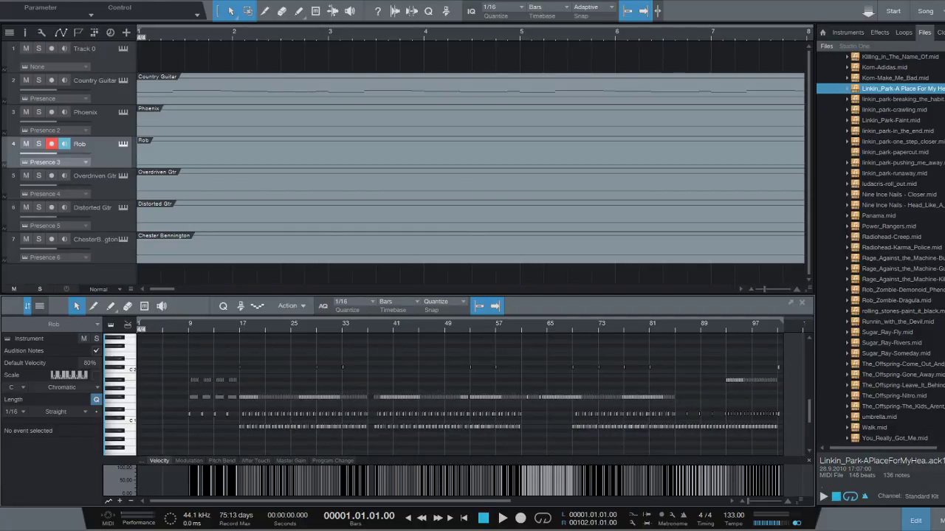
pyautogui.click(221, 153)
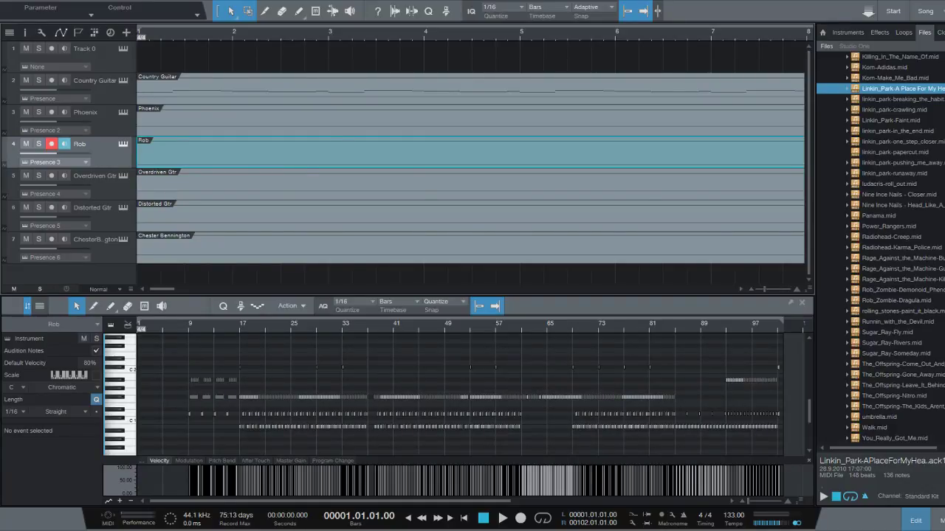
pyautogui.hotkey('ctrl', 'd')
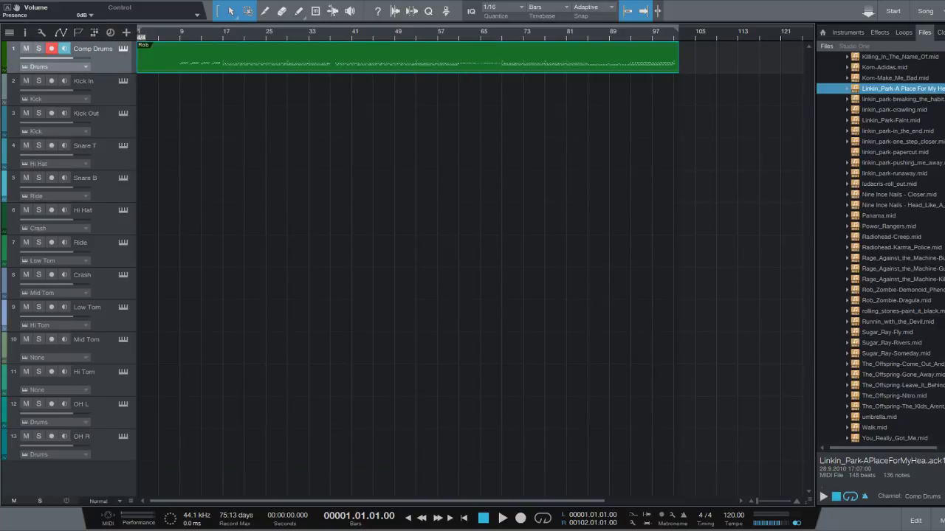
pyautogui.scroll(15, 878, 243)
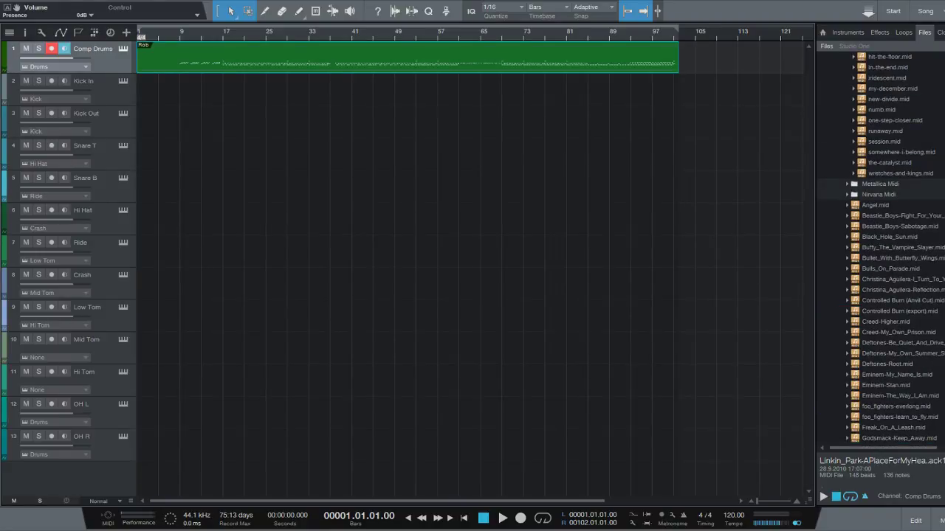
# Step: Look through the Rock 2 song folders, including Song 13 4-4 120, in the Groove Monkee Free MIDI GM library
pyautogui.scroll(7, 879, 244)
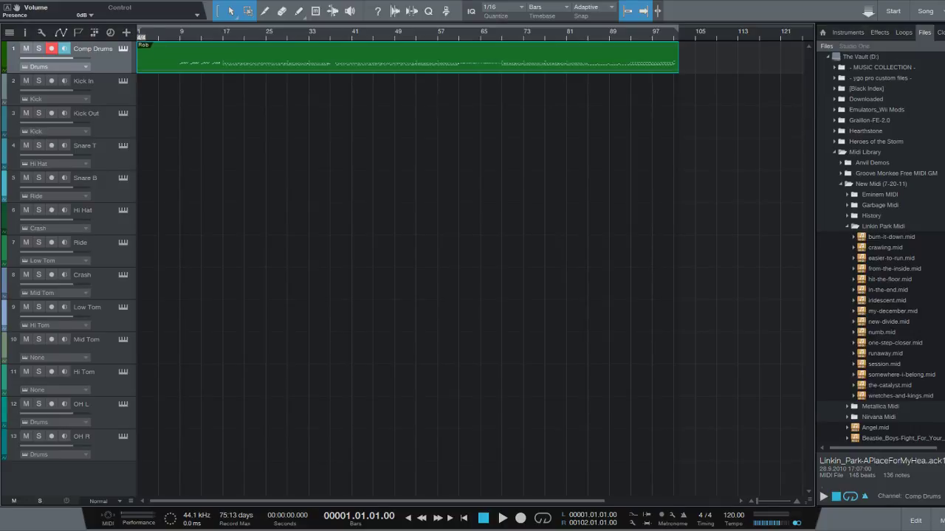
pyautogui.scroll(-2, 879, 243)
pyautogui.scroll(-1, 878, 244)
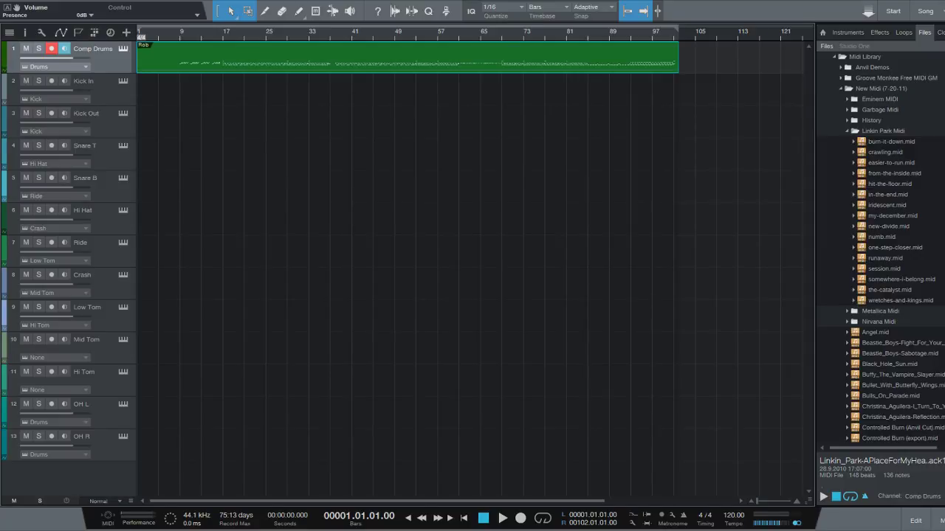
pyautogui.click(841, 78)
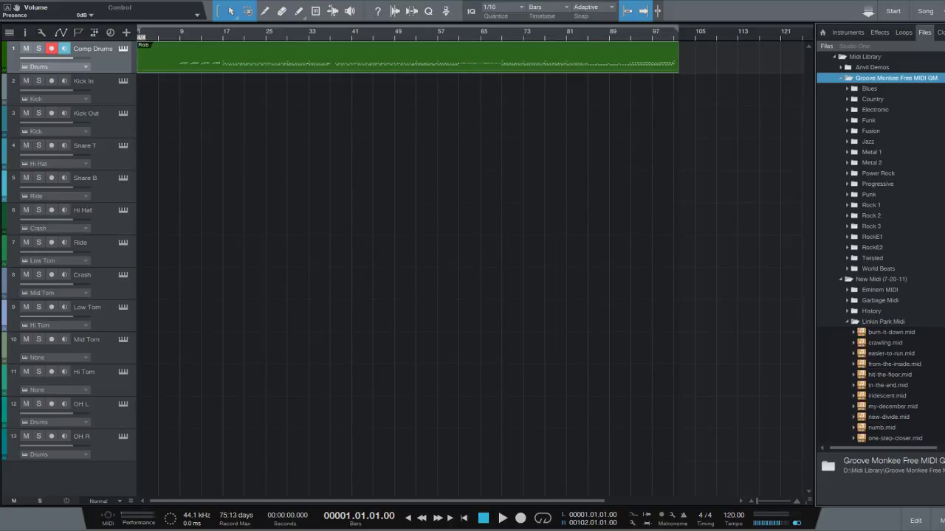
pyautogui.click(847, 215)
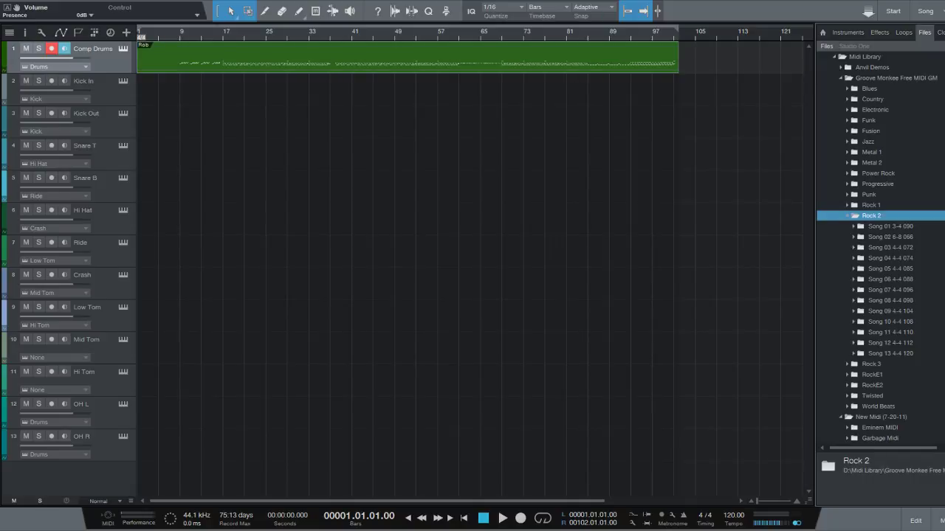
pyautogui.click(854, 227)
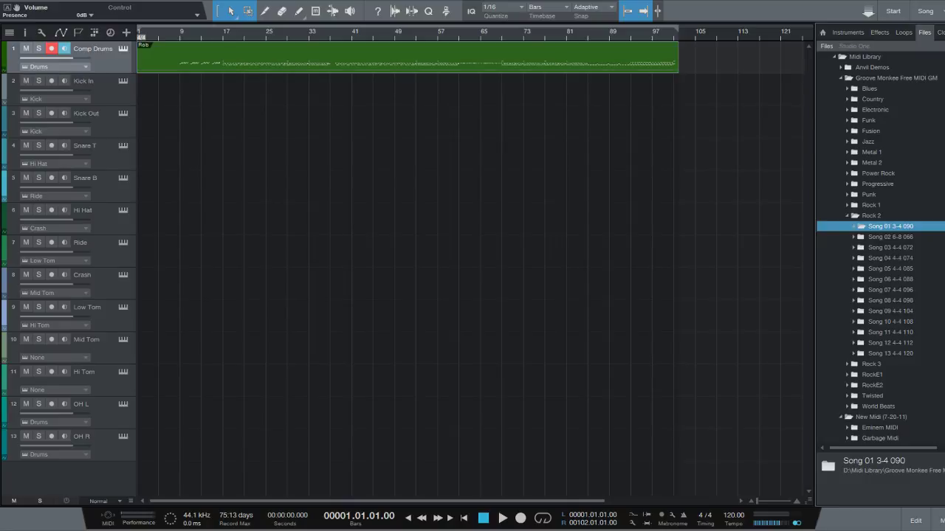
pyautogui.click(853, 353)
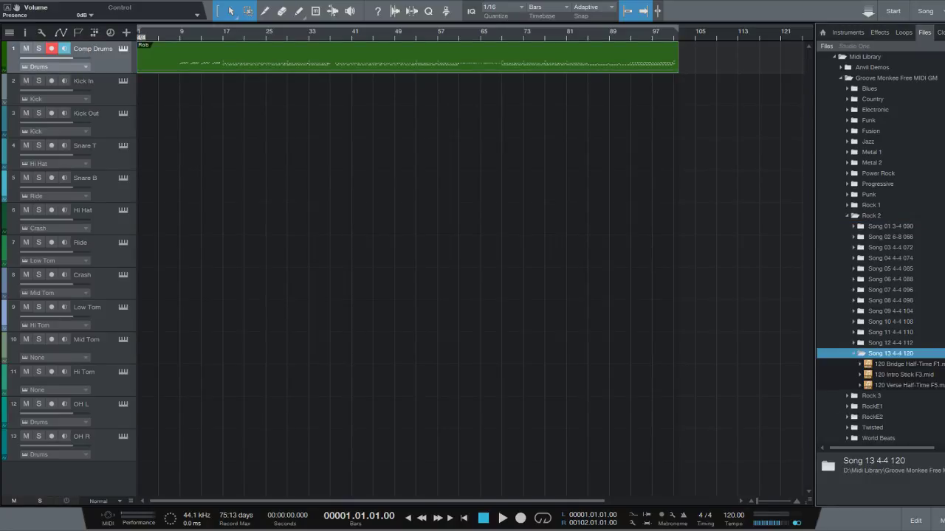
pyautogui.click(853, 353)
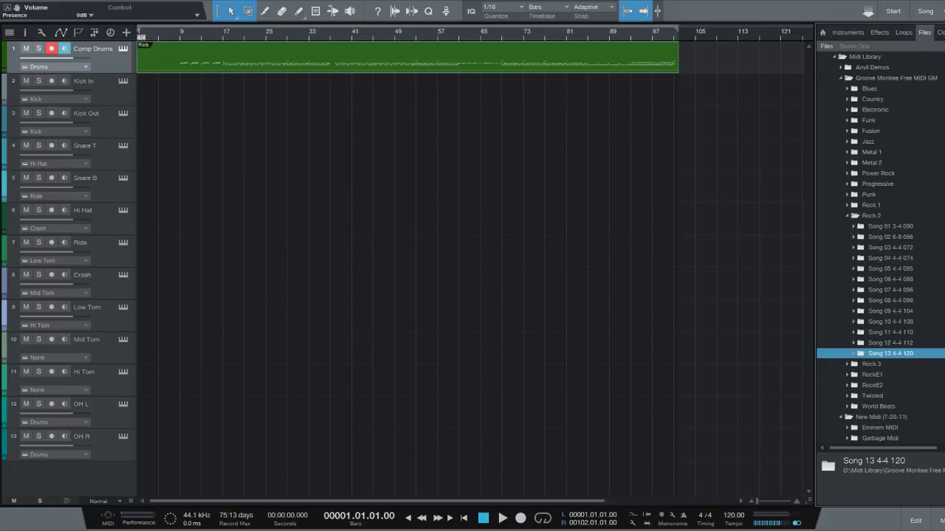
pyautogui.click(848, 215)
# Step: Place 200 Stabs 01 B.mid from the Punk Bonus folder on the OH R track at bar 1 and solo that track
pyautogui.click(848, 194)
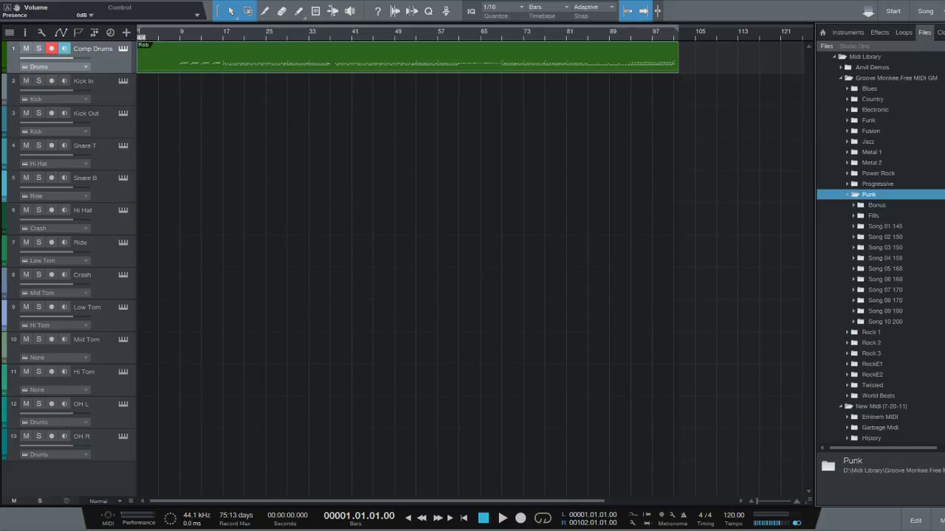
pyautogui.click(854, 206)
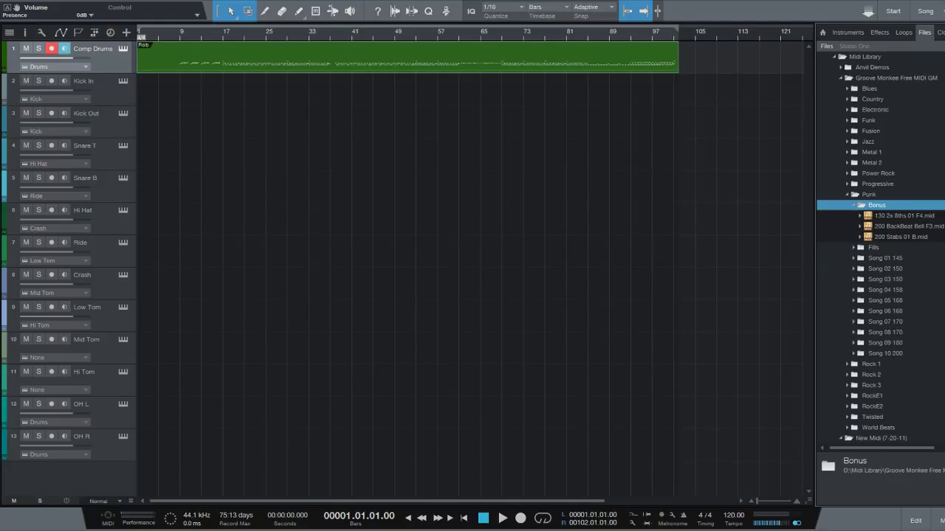
pyautogui.click(900, 237)
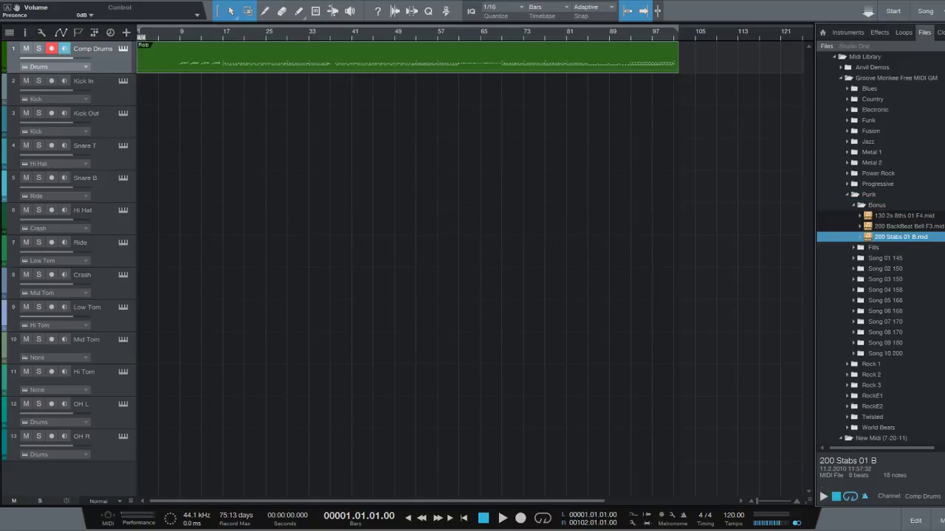
pyautogui.moveTo(900, 237); pyautogui.dragTo(171, 446)
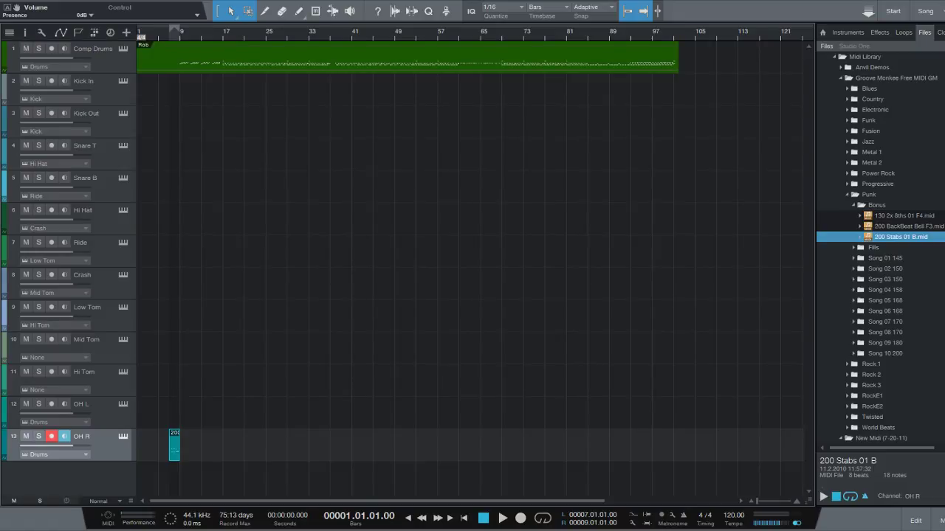
pyautogui.click(39, 436)
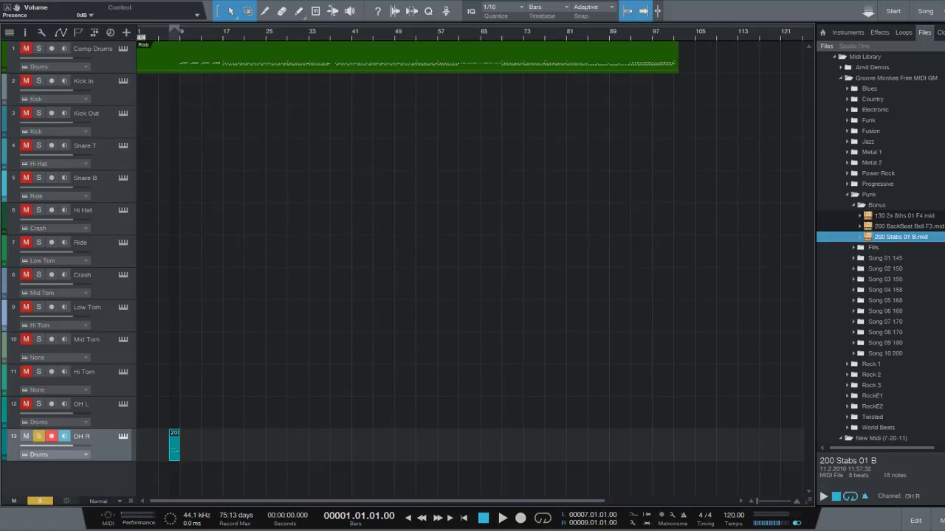
pyautogui.moveTo(175, 447); pyautogui.dragTo(142, 446)
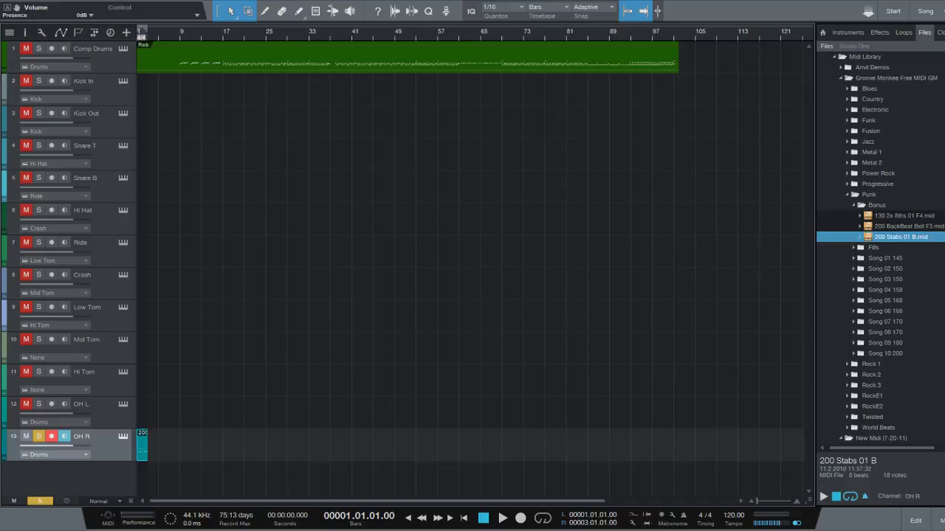
# Step: Examine the 200 Stabs 01 B clip on OH R up close and open its notes in the note editor
pyautogui.press('e')
pyautogui.press('e')
pyautogui.press('e')
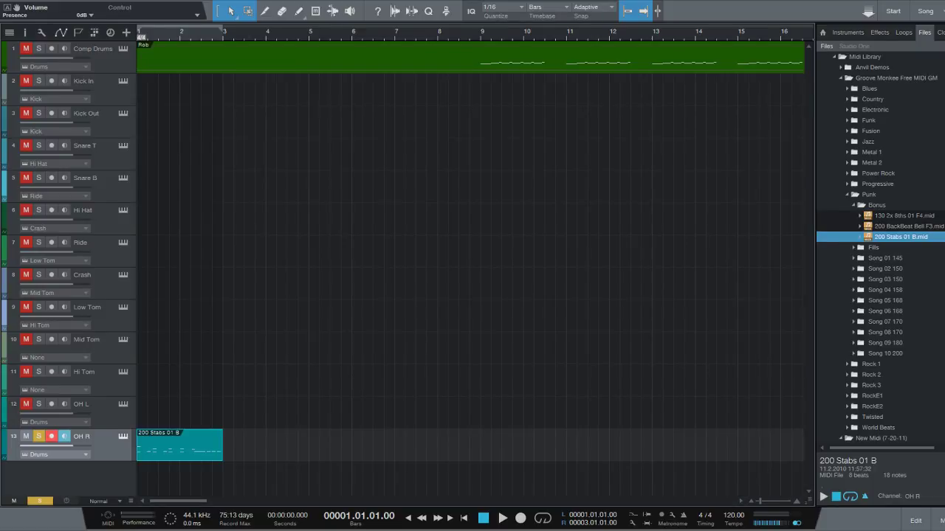
pyautogui.press('w')
pyautogui.press('w')
pyautogui.press('w')
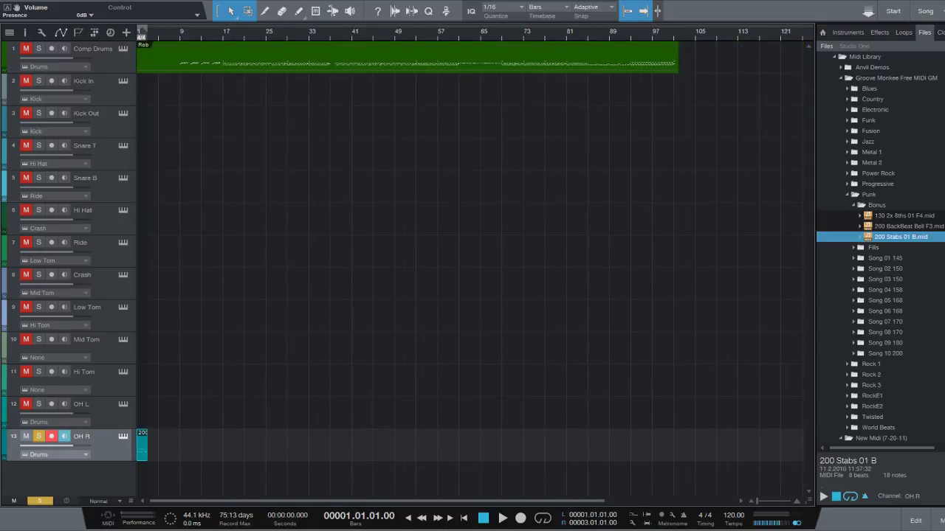
pyautogui.press('e')
pyautogui.press('e')
pyautogui.press('e')
pyautogui.press('e')
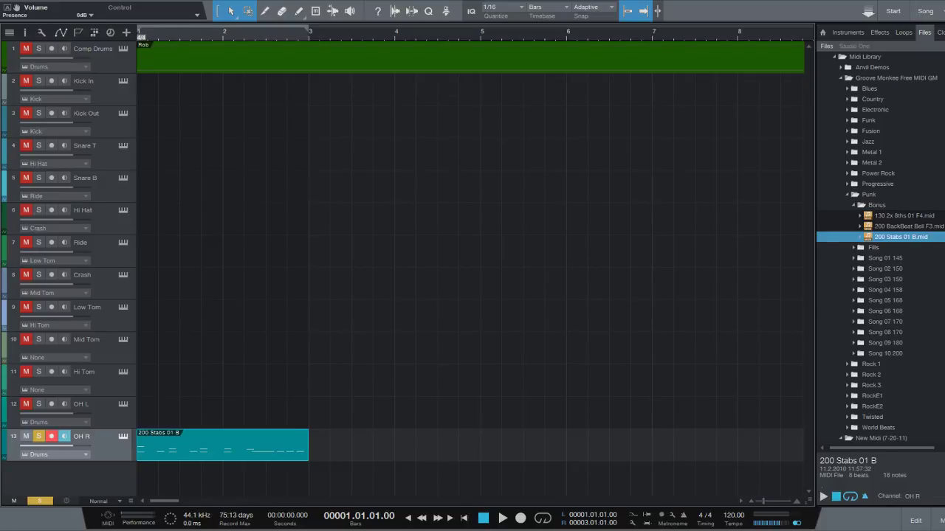
pyautogui.press('e')
pyautogui.press('e')
pyautogui.press('e')
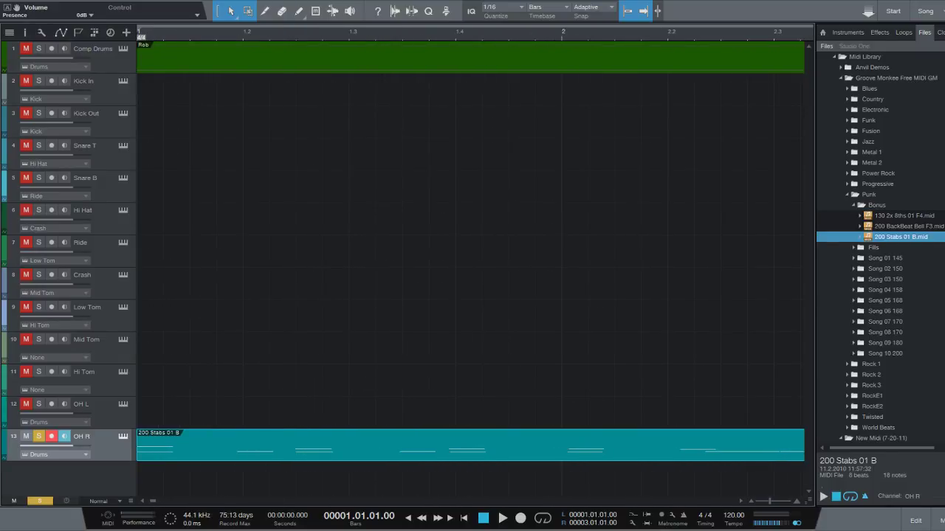
pyautogui.press('w')
pyautogui.press('w')
pyautogui.press('e')
pyautogui.press('w')
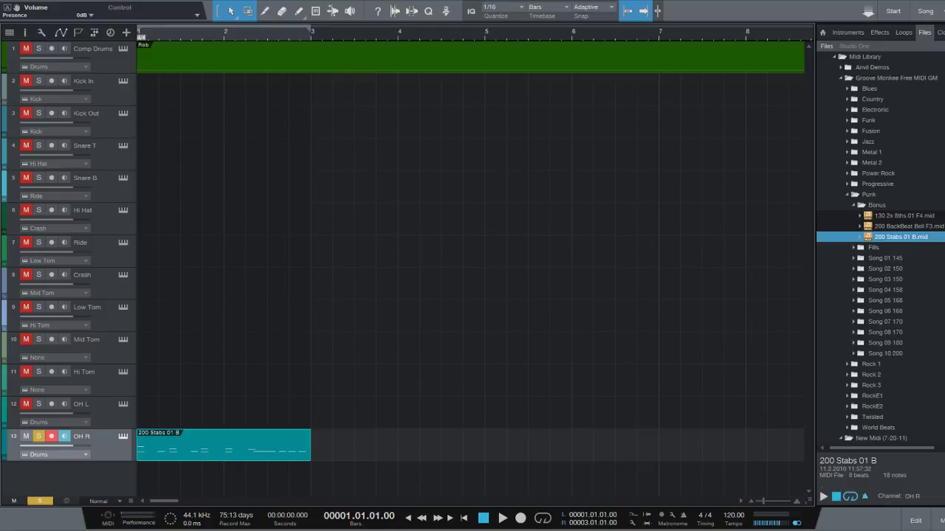
pyautogui.press('F2')
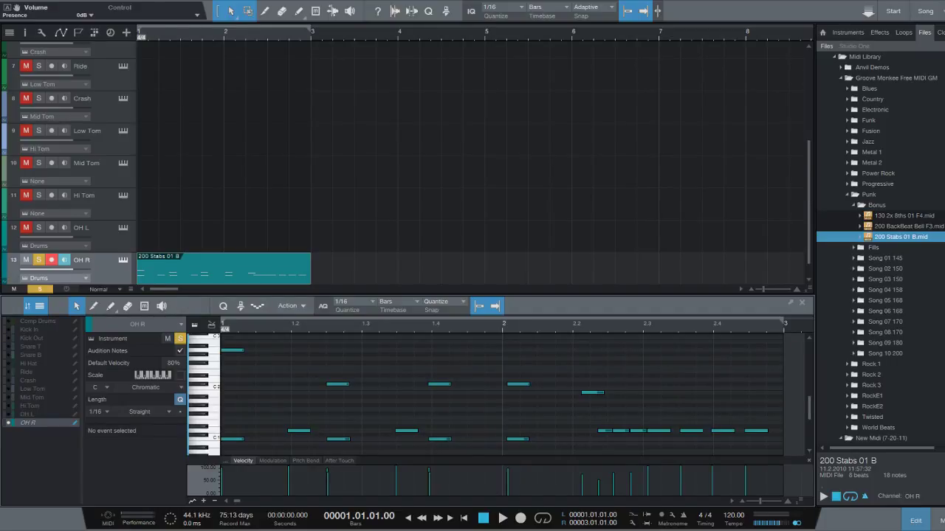
# Step: Show the OH L, Low Tom and Kick Out tracks in the note editor alongside OH R, keeping OH R active for editing
pyautogui.click(27, 414)
pyautogui.click(31, 389)
pyautogui.click(31, 338)
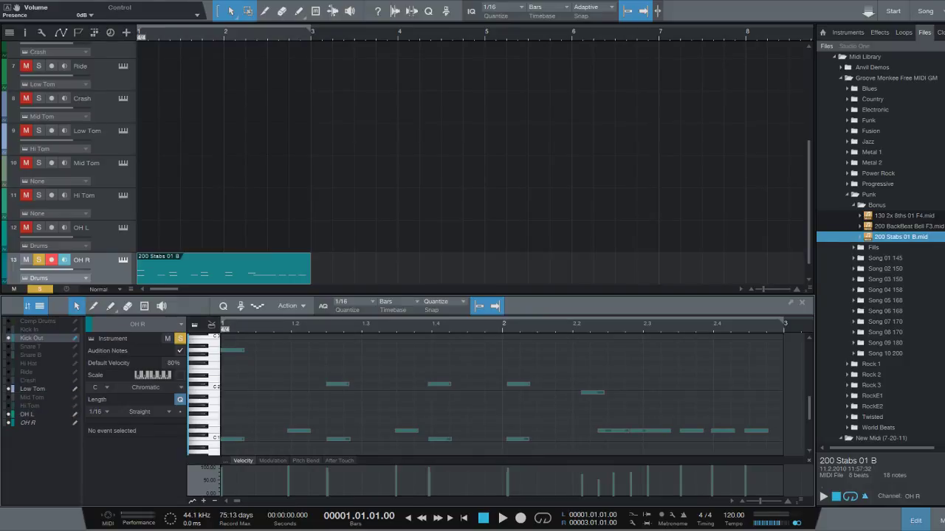
pyautogui.click(28, 423)
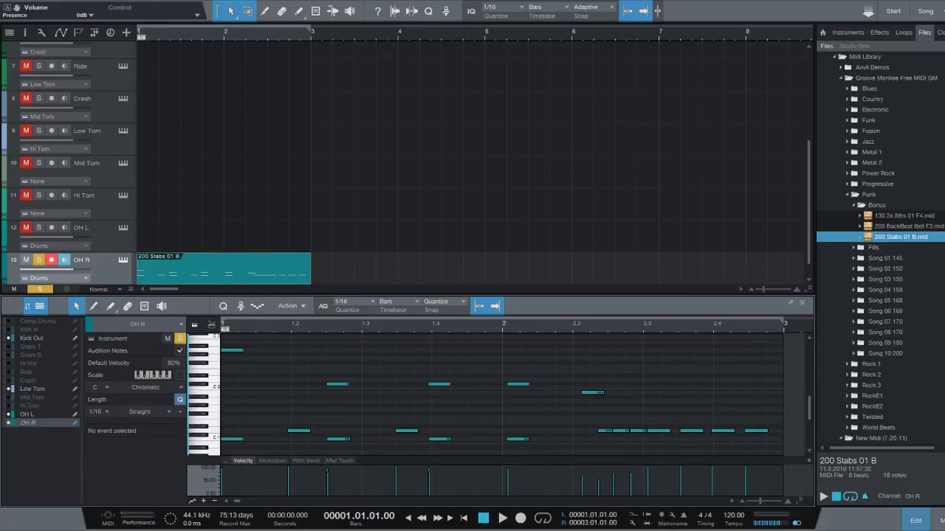
# Step: Play the soloed OH R clip from the song start and look over the other tracks in the arrangement
pyautogui.press('space')
pyautogui.press(',')
pyautogui.press('space')
pyautogui.scroll(5, 473, 163)
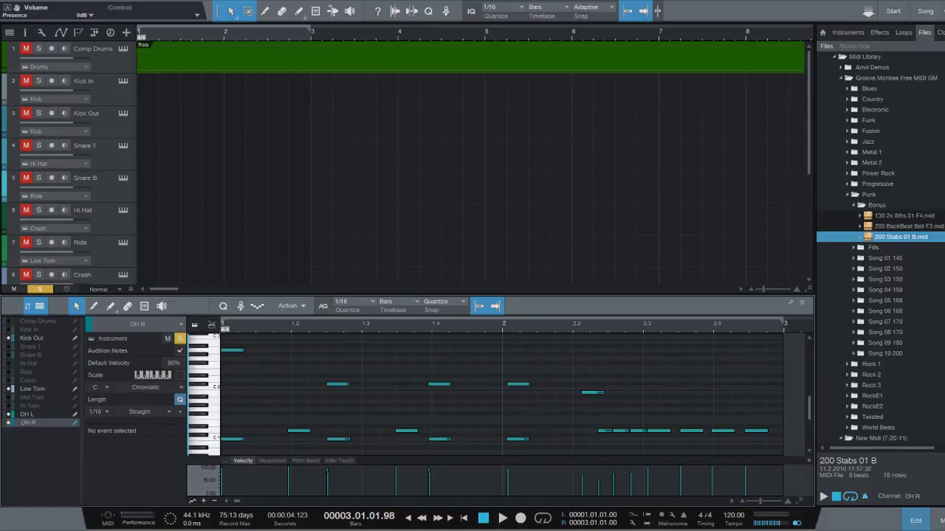
pyautogui.scroll(-5, 472, 162)
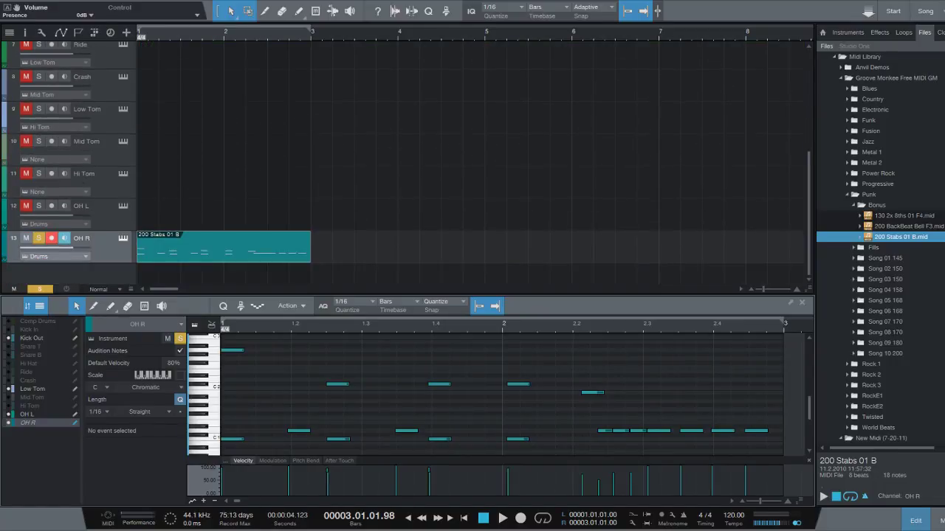
pyautogui.scroll(5, 472, 163)
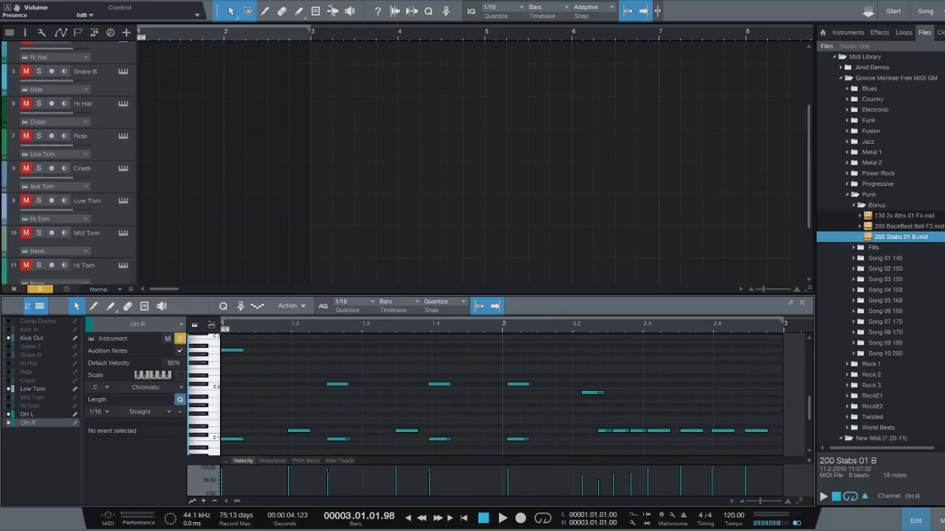
# Step: Select the Comp Drums part, unsolo OH R, and mute the OH R and OH L tracks
pyautogui.click(472, 59)
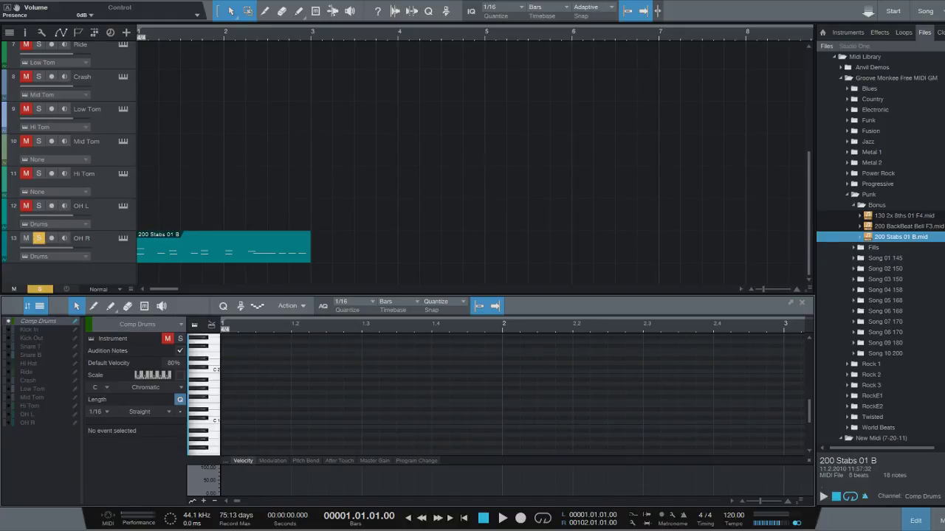
pyautogui.click(39, 239)
pyautogui.click(26, 239)
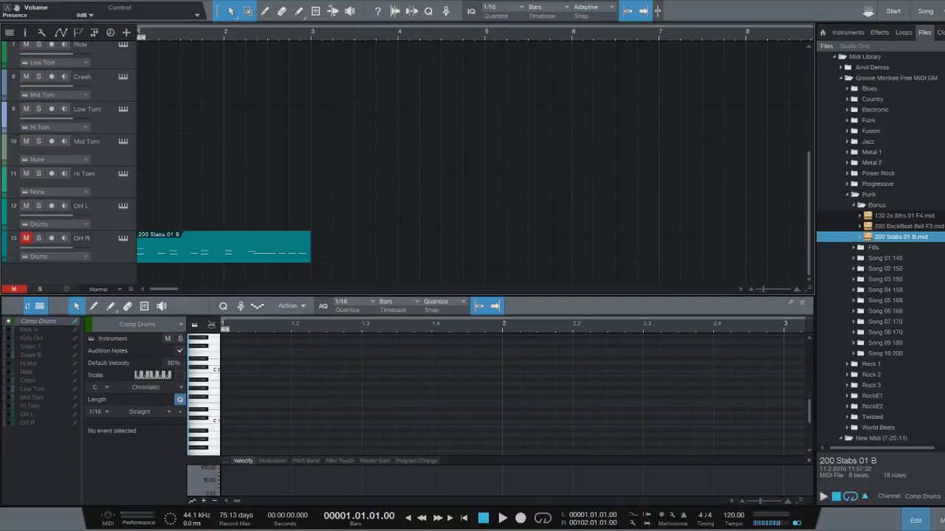
pyautogui.click(26, 206)
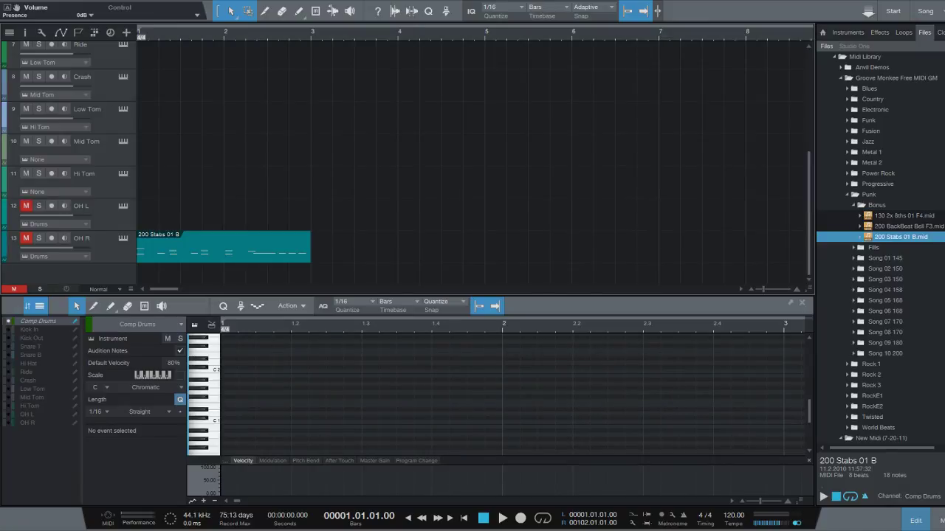
# Step: Delete the 200 Stabs 01 B clip from the OH R track and close the note editor
pyautogui.moveTo(900, 237); pyautogui.dragTo(148, 247)
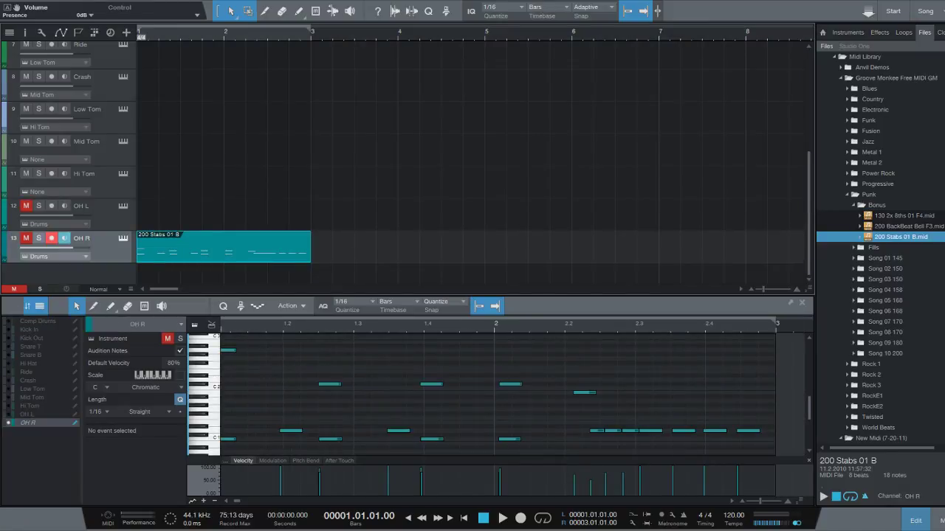
pyautogui.press('Delete')
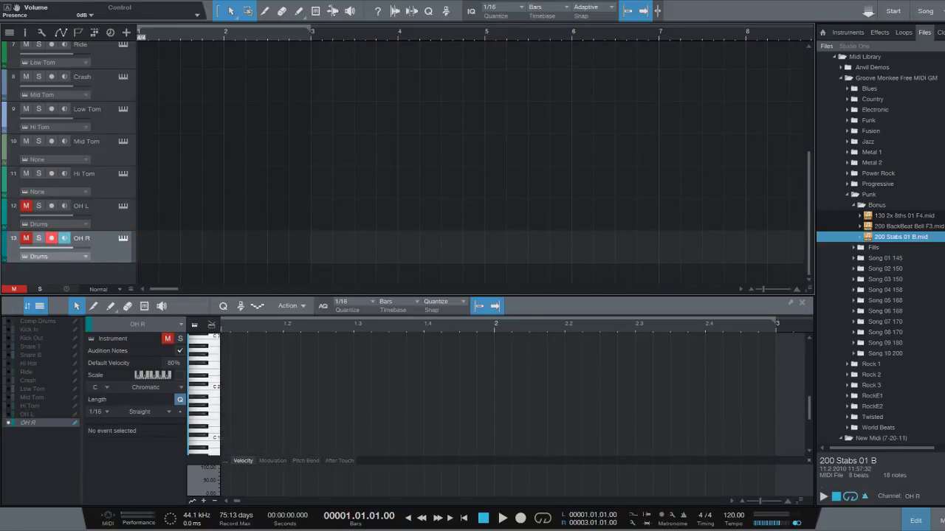
pyautogui.press('F2')
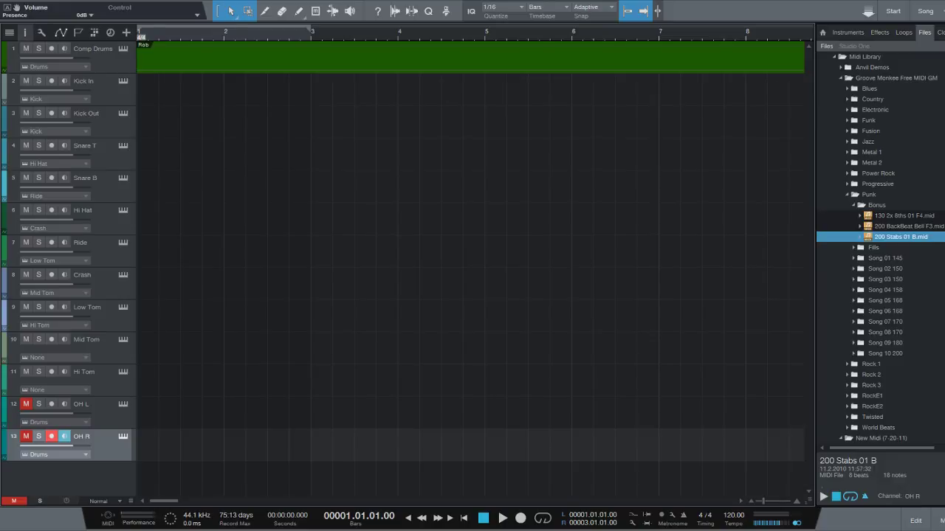
# Step: Inspect the notes of the Comp Drums part in the note editor and close the editor
pyautogui.press('F4')
pyautogui.press('F4')
pyautogui.doubleClick(470, 58)
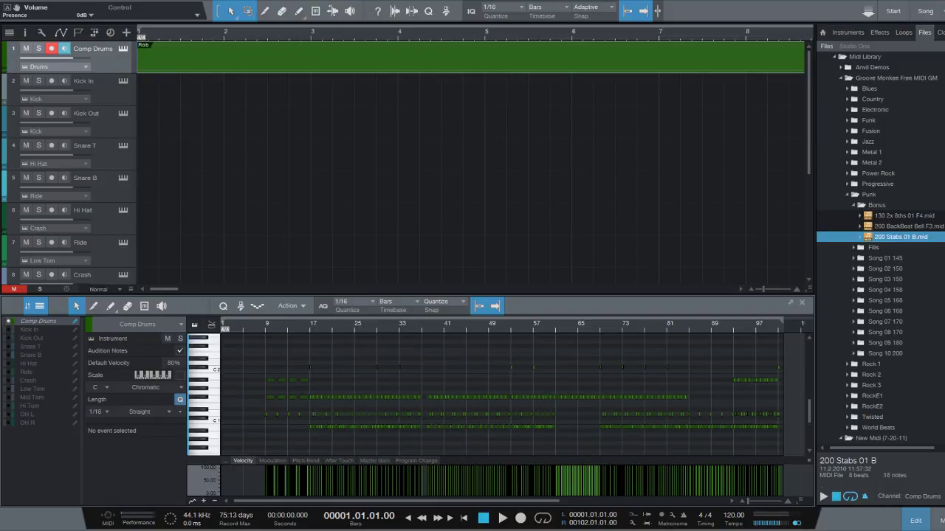
pyautogui.press('F2')
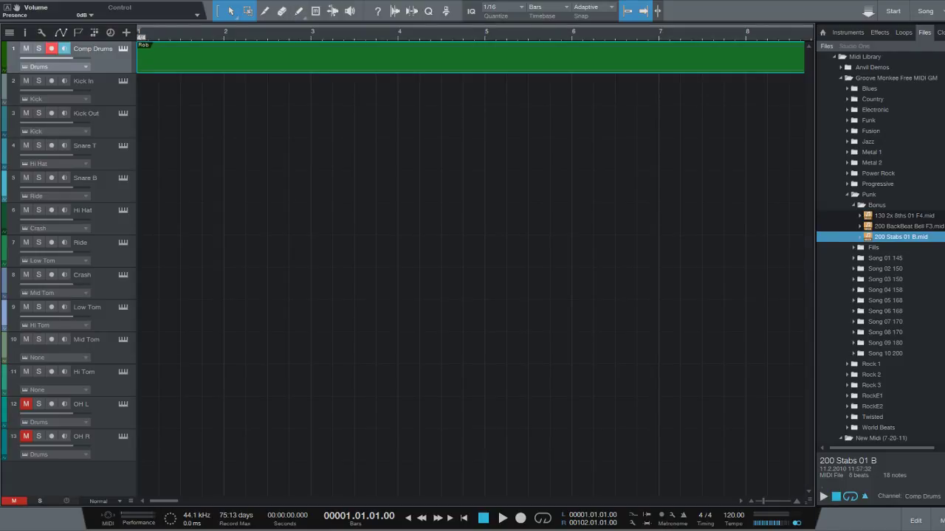
# Step: Deselect the Comp Drums part and draw an empty instrument part on the Kick In track from bar 2 to bar 108
pyautogui.hotkey('ctrl', 'd')
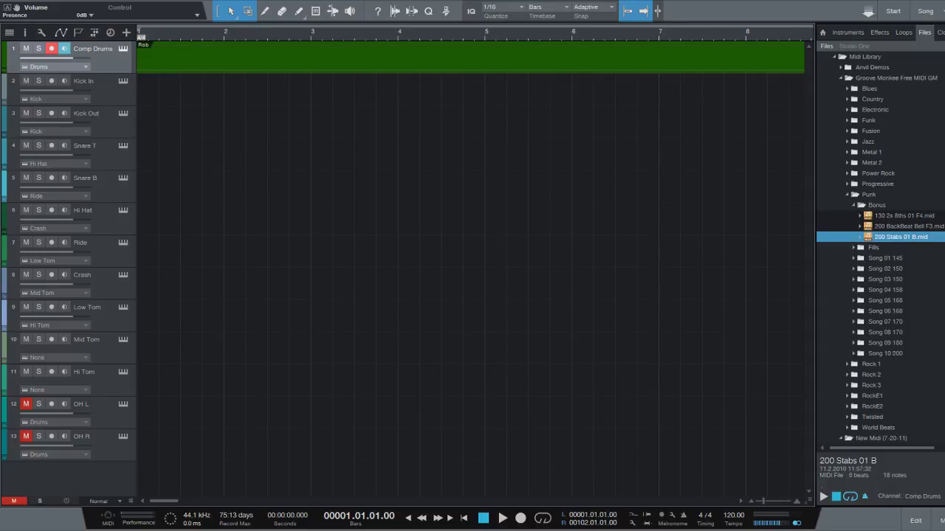
pyautogui.press('w')
pyautogui.press('w')
pyautogui.press('w')
pyautogui.press('w')
pyautogui.press('w')
pyautogui.press('w')
pyautogui.press('w')
pyautogui.press('w')
pyautogui.press('w')
pyautogui.press('w')
pyautogui.press('w')
pyautogui.press('w')
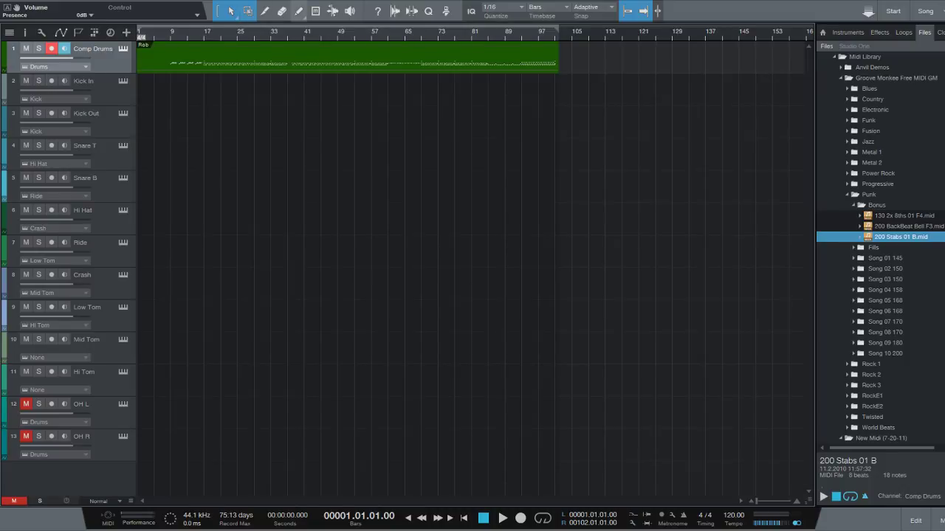
pyautogui.click(298, 11)
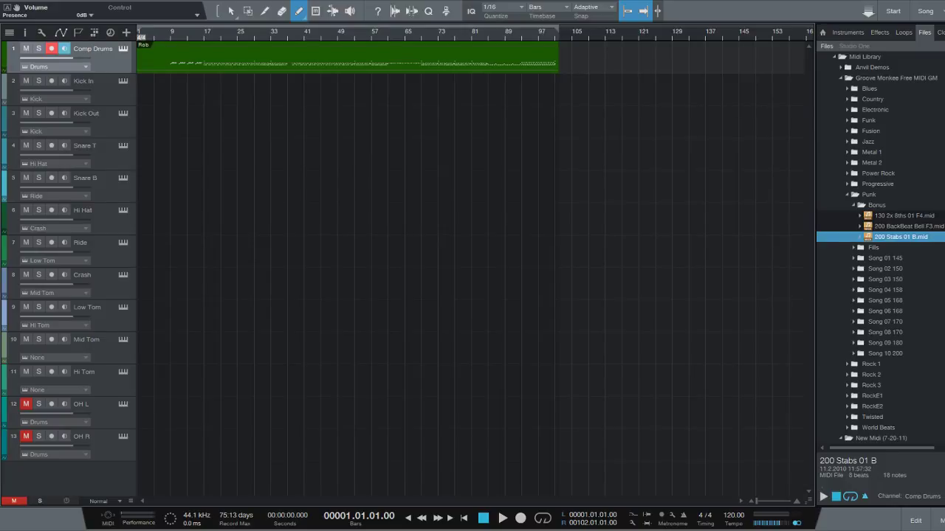
pyautogui.moveTo(141, 89); pyautogui.dragTo(584, 89)
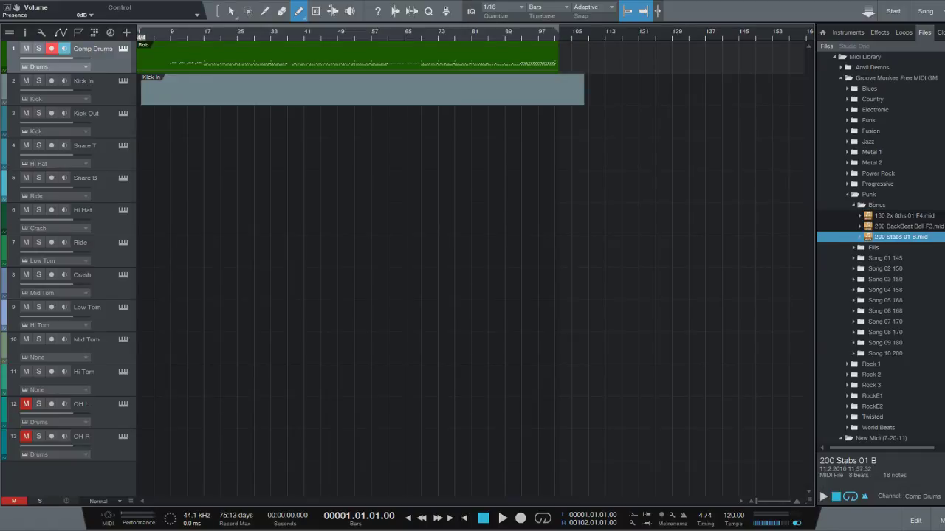
# Step: Paint a short part on the Kick Out track at bar 16 and stretch both ends to span about bars 15 to 19
pyautogui.click(201, 122)
pyautogui.press('1')
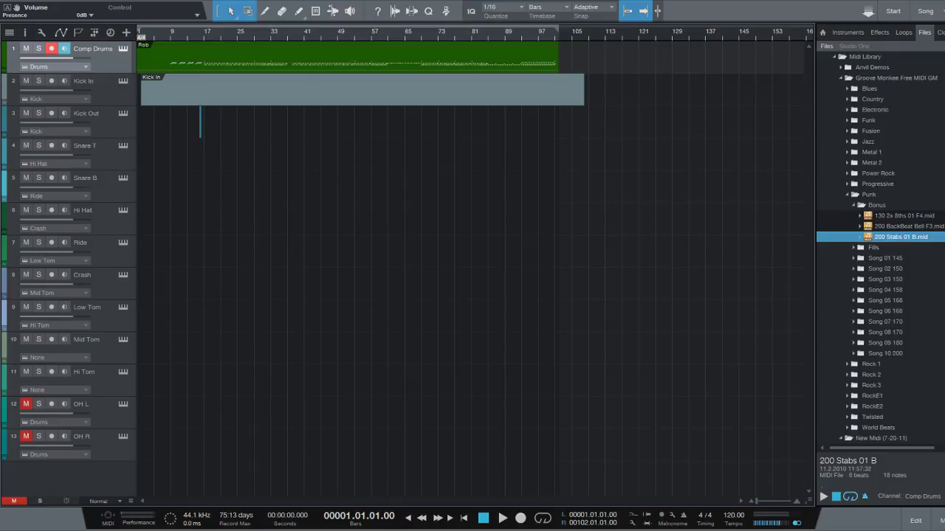
pyautogui.press('e')
pyautogui.press('e')
pyautogui.press('e')
pyautogui.press('e')
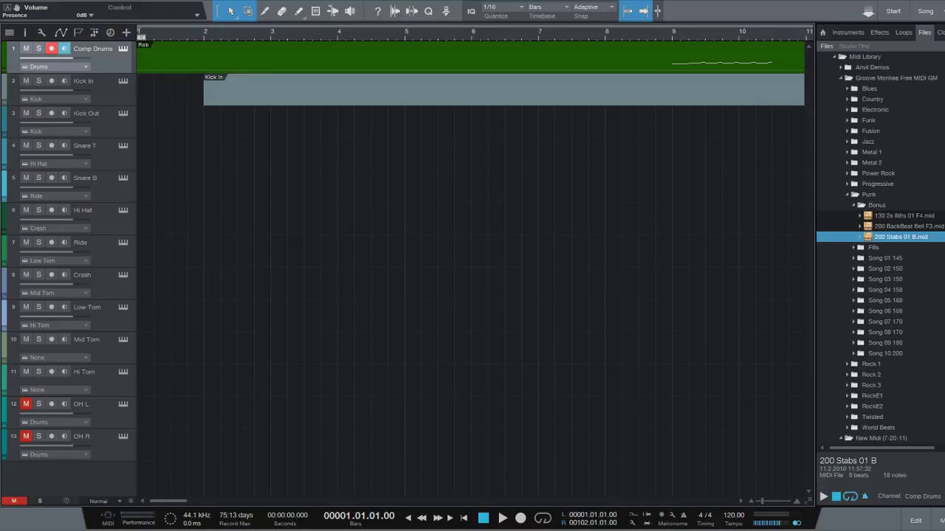
pyautogui.moveTo(169, 501); pyautogui.dragTo(214, 501)
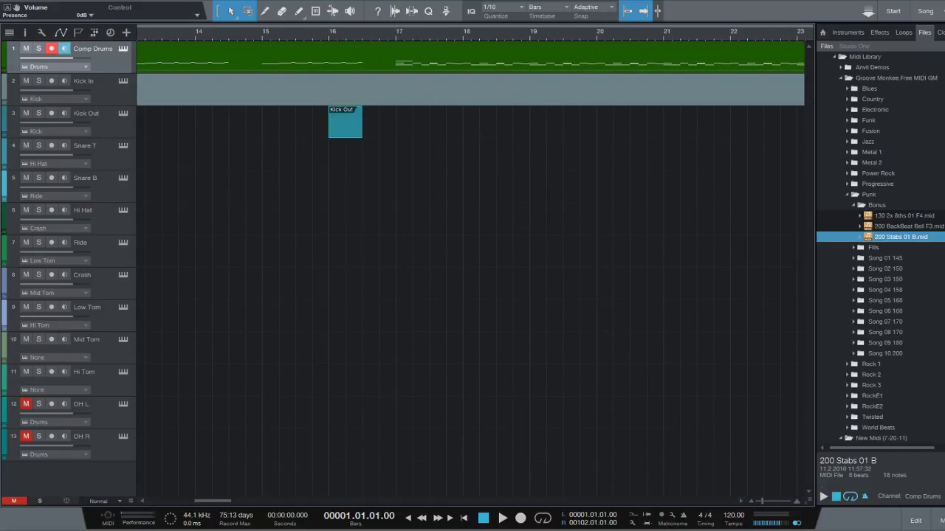
pyautogui.moveTo(329, 123); pyautogui.dragTo(258, 124)
pyautogui.moveTo(362, 123); pyautogui.dragTo(516, 123)
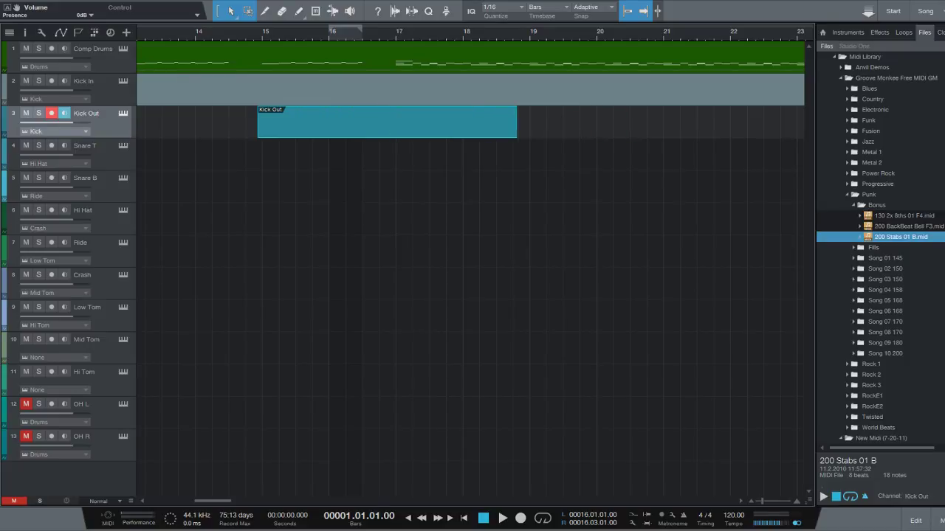
# Step: Move the Kick Out and Kick In parts to the song start and extend the Kick Out part to bar 36
pyautogui.press('w')
pyautogui.press('w')
pyautogui.press('w')
pyautogui.press('w')
pyautogui.press('w')
pyautogui.press('w')
pyautogui.press('w')
pyautogui.press('w')
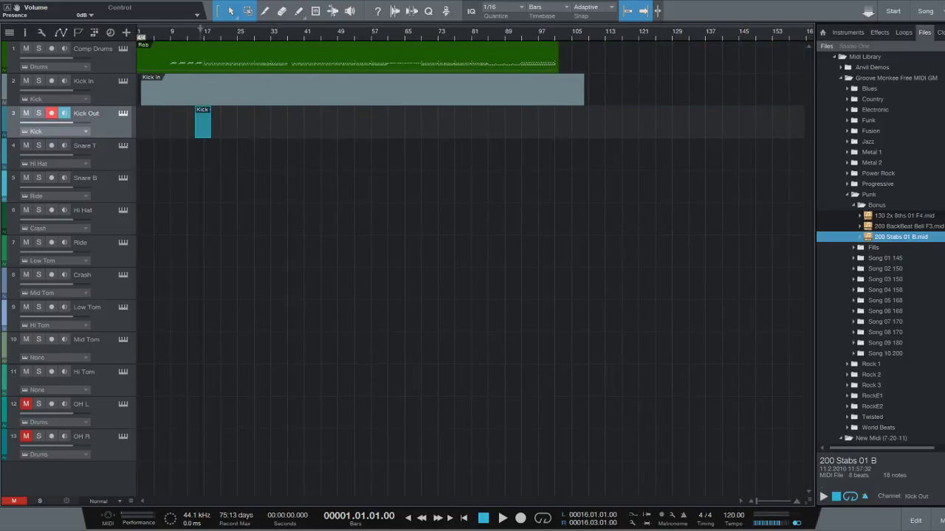
pyautogui.press('e')
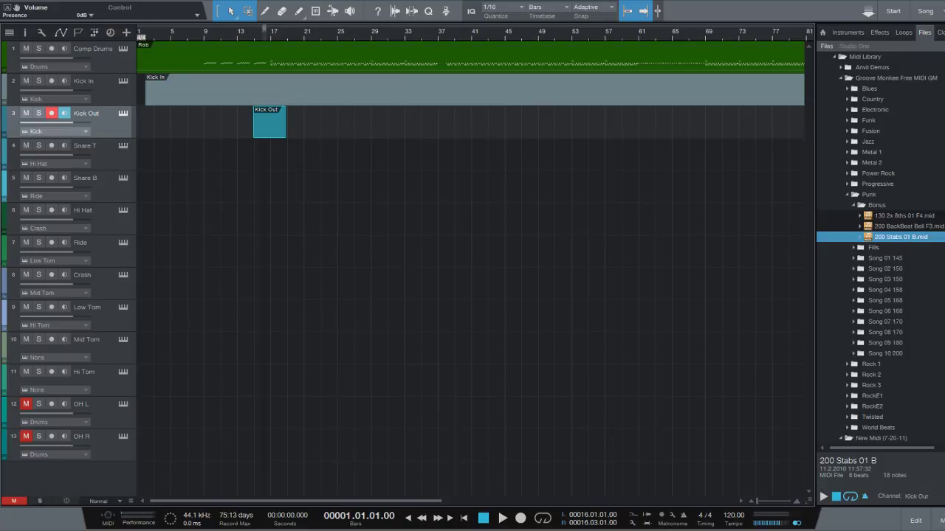
pyautogui.hotkey('ctrl', 'l')
pyautogui.hotkey('shift', 'p')
pyautogui.moveTo(169, 123); pyautogui.dragTo(429, 122)
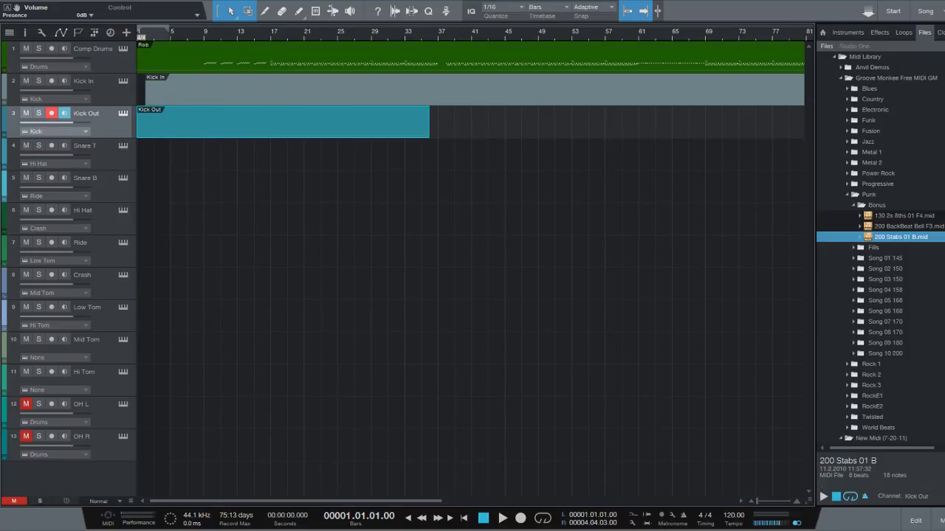
pyautogui.press('Up')
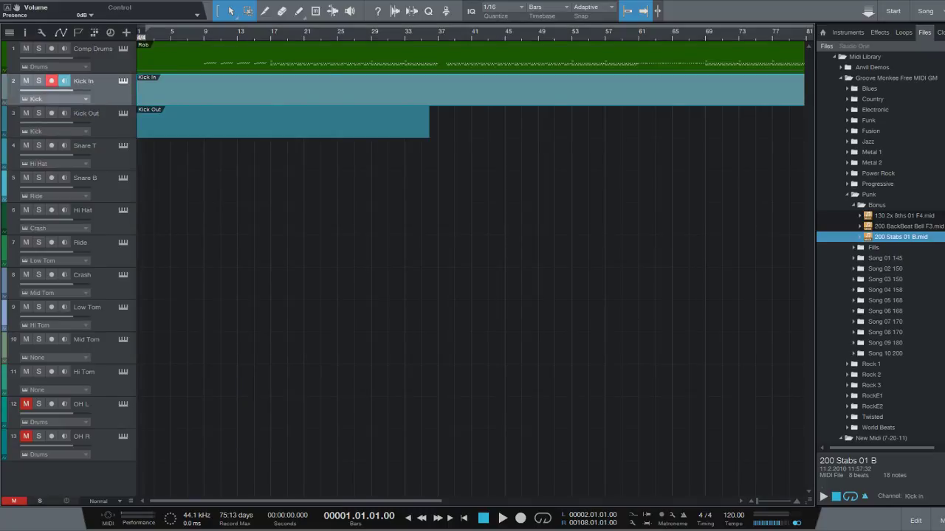
pyautogui.press('Down')
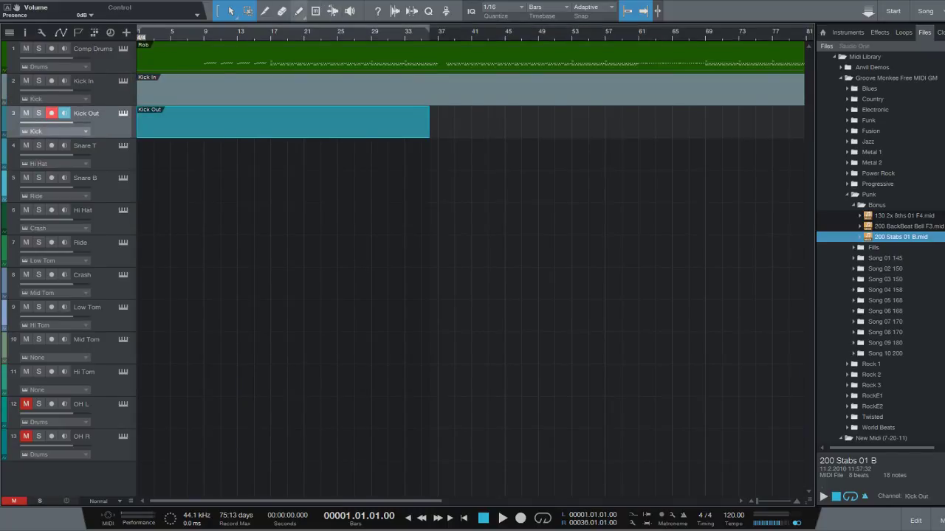
# Step: Paint four short parts on top of the Kick Out part, at about bars 7, 9, 14 and 16
pyautogui.click(298, 10)
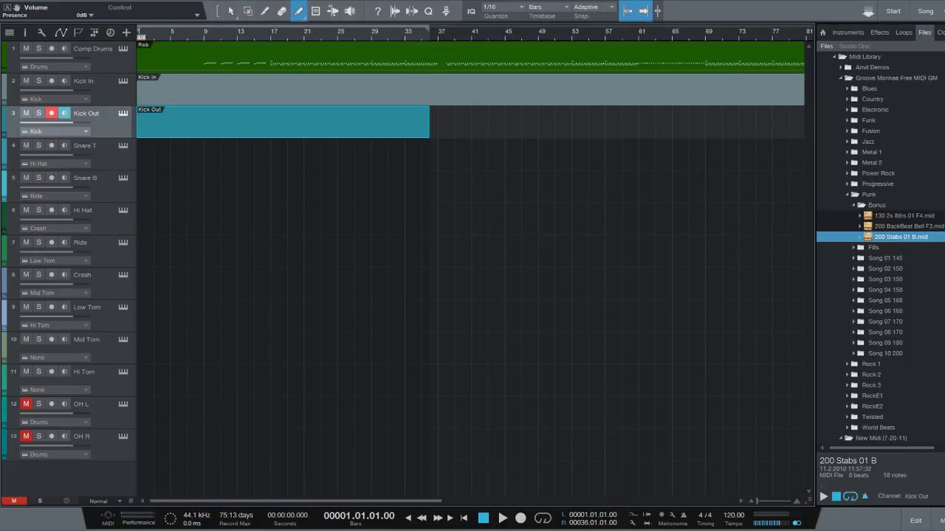
pyautogui.moveTo(188, 122); pyautogui.dragTo(192, 122)
pyautogui.click(264, 122)
pyautogui.click(248, 122)
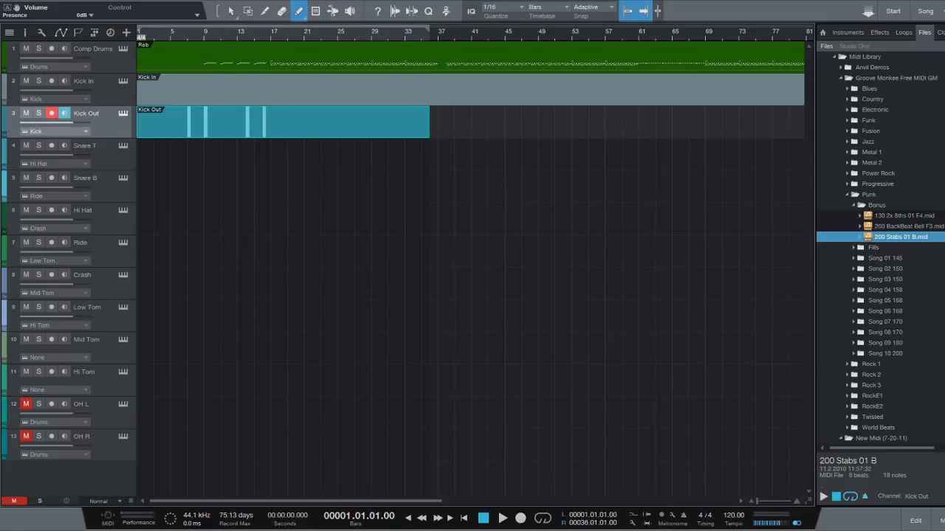
pyautogui.click(206, 122)
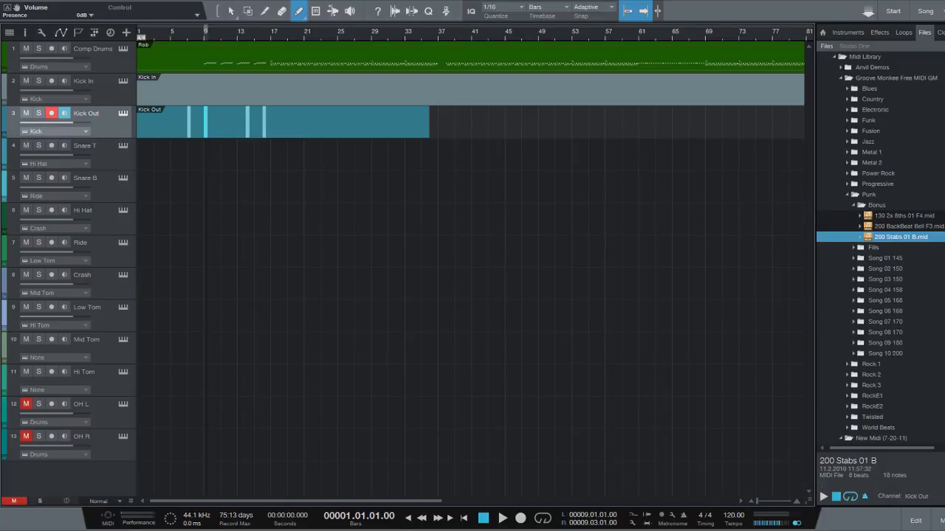
pyautogui.press('1')
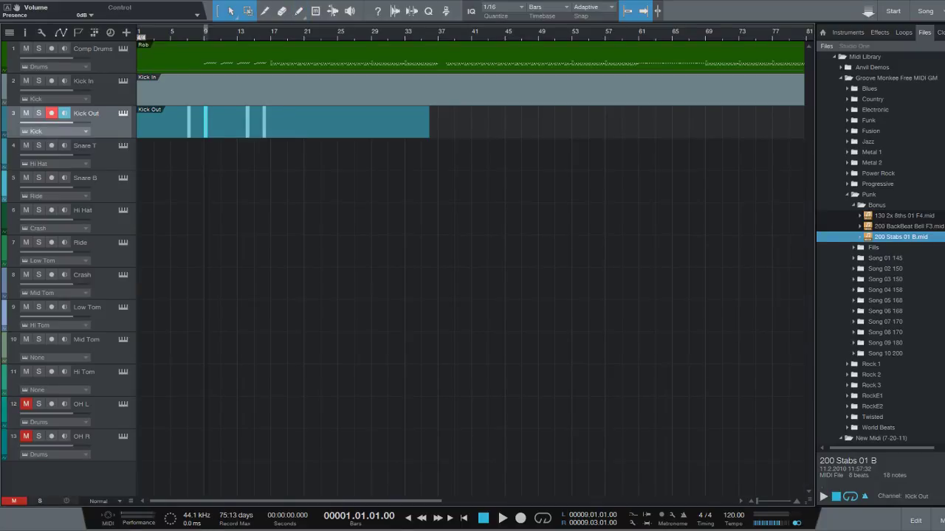
# Step: Open the long Kick Out part in the note editor and paint a G#3 note at 1.03.01 and G3 notes at 1.04.02, 2.01.01 and 2.01.02
pyautogui.click(332, 122)
pyautogui.press('F2')
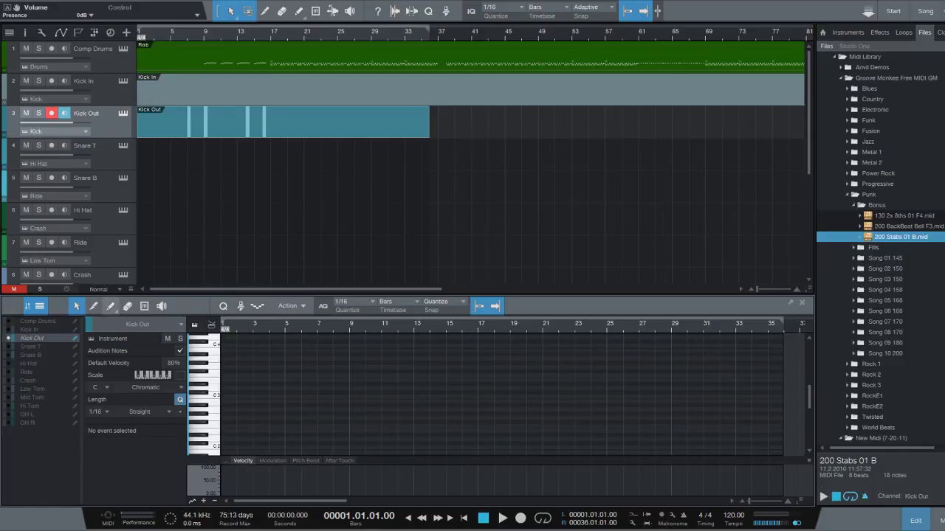
pyautogui.click(111, 307)
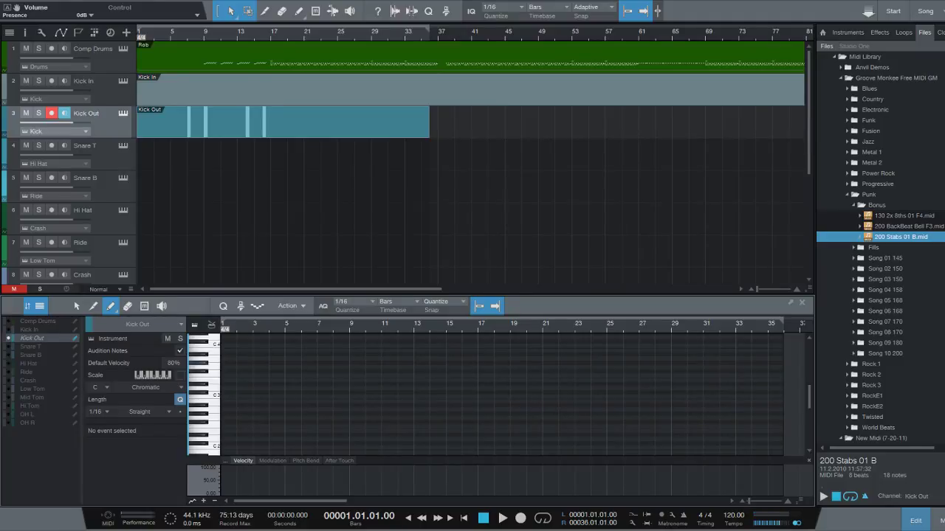
pyautogui.click(229, 363)
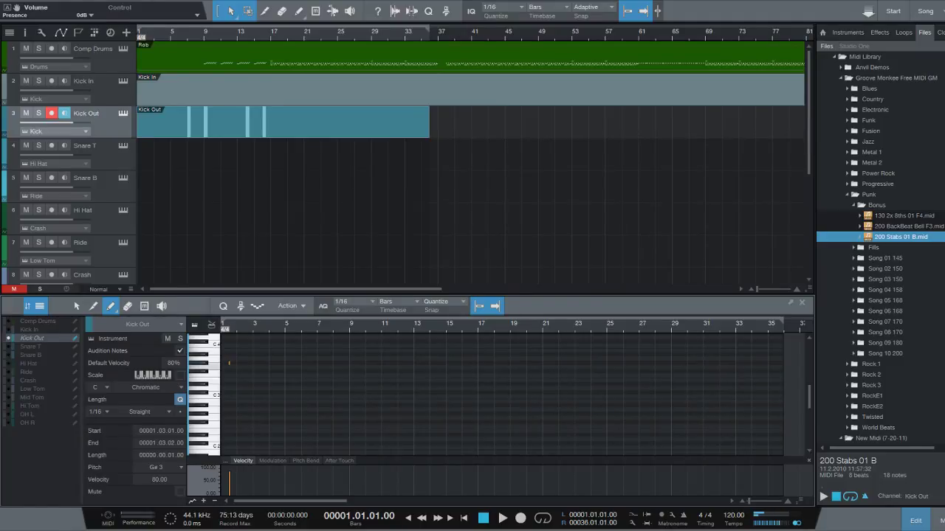
pyautogui.click(235, 367)
pyautogui.press('e')
pyautogui.press('e')
pyautogui.press('e')
pyautogui.press('e')
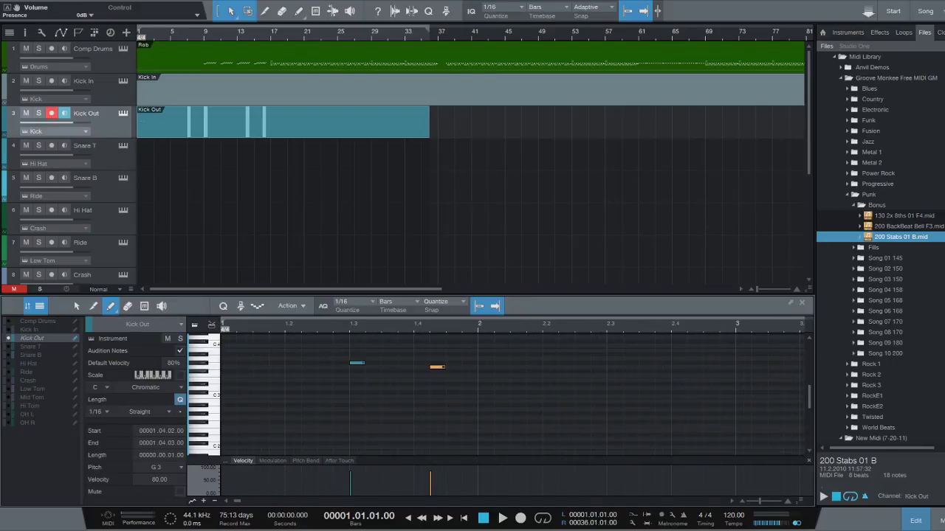
pyautogui.click(484, 367)
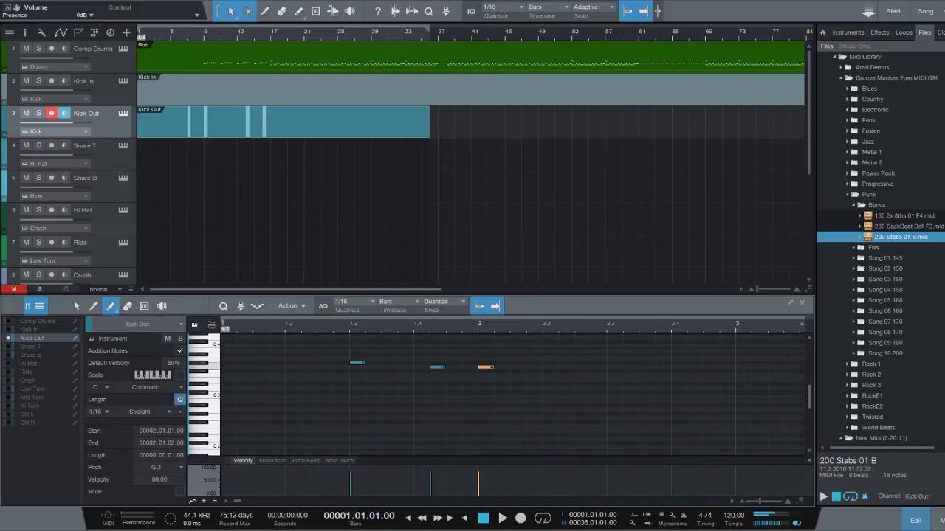
pyautogui.click(501, 367)
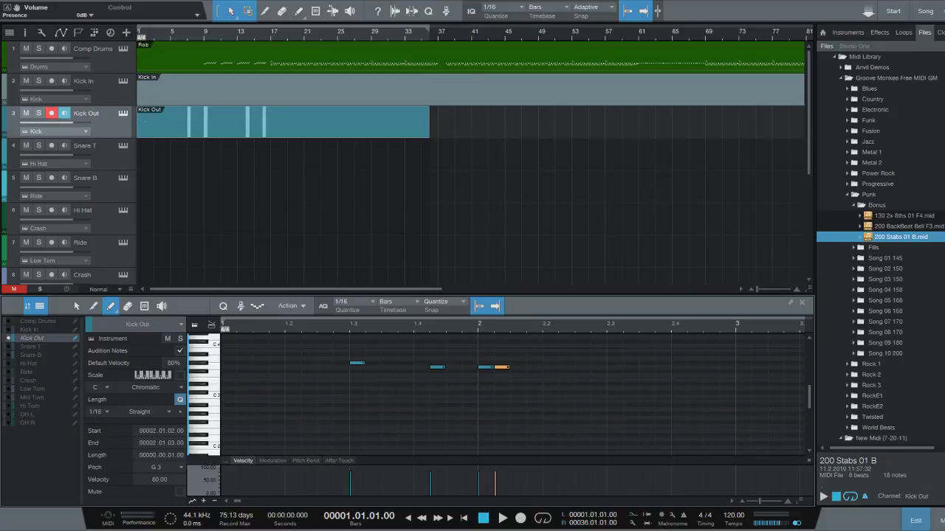
# Step: Solo the Kick Out track and play its painted notes twice from the song start
pyautogui.press('s')
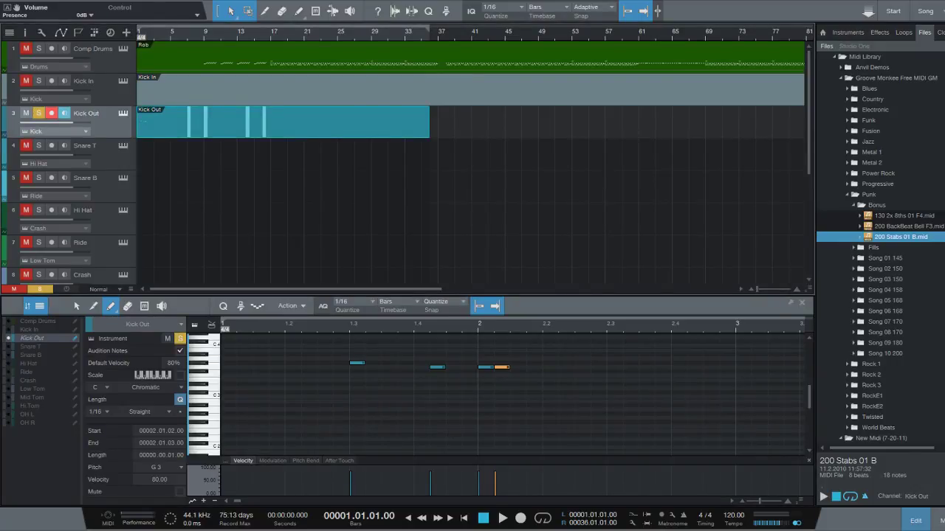
pyautogui.press('space')
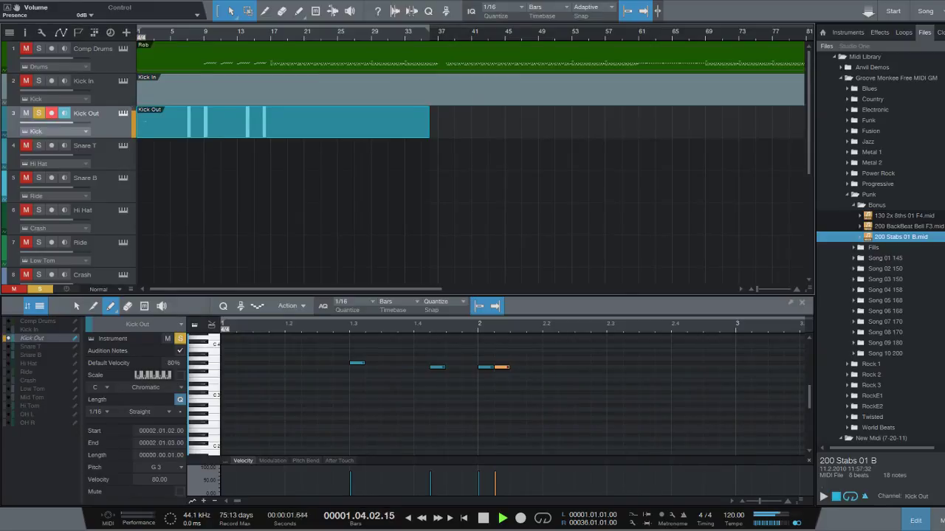
pyautogui.press('space')
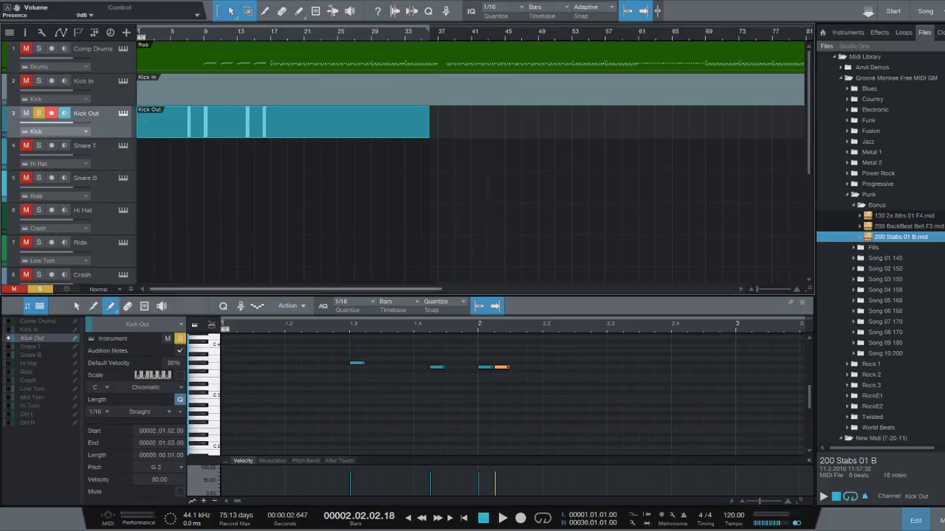
pyautogui.press('space')
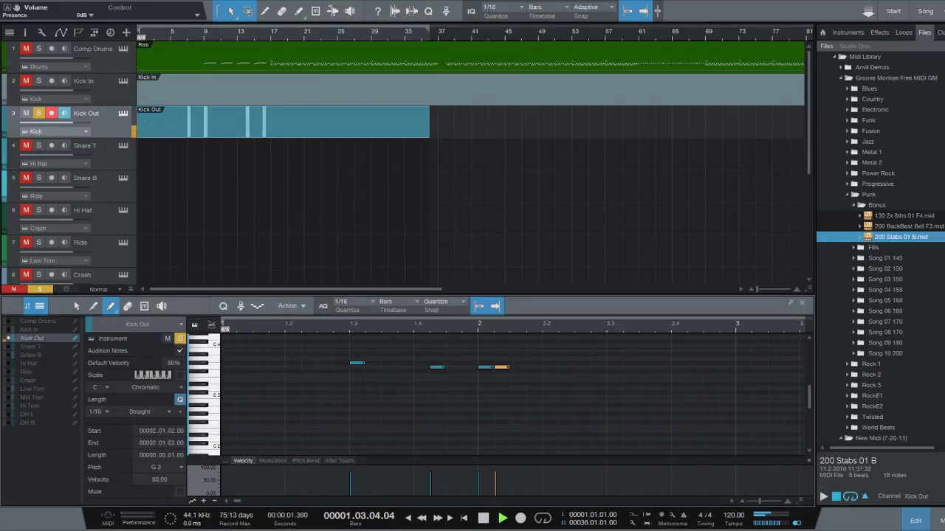
pyautogui.press('space')
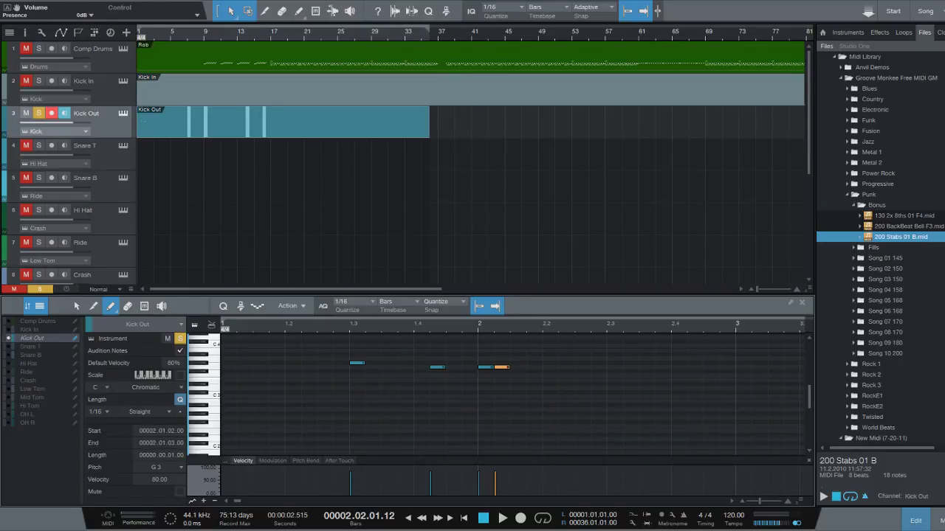
# Step: Examine the Scale setting and its scale choices for the Kick Out part in the note editor
pyautogui.click(180, 375)
pyautogui.click(148, 388)
pyautogui.click(156, 388)
pyautogui.click(181, 375)
# Step: Paint an F#1 note at 1.01.04 in the Kick Out part
pyautogui.scroll(-2, 203, 410)
pyautogui.scroll(-8, 495, 395)
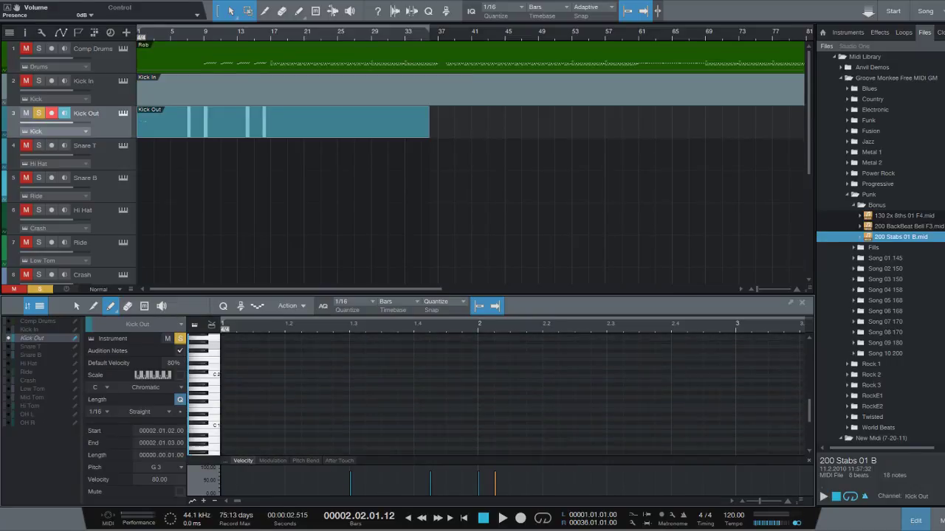
pyautogui.scroll(4, 494, 395)
pyautogui.scroll(1, 494, 394)
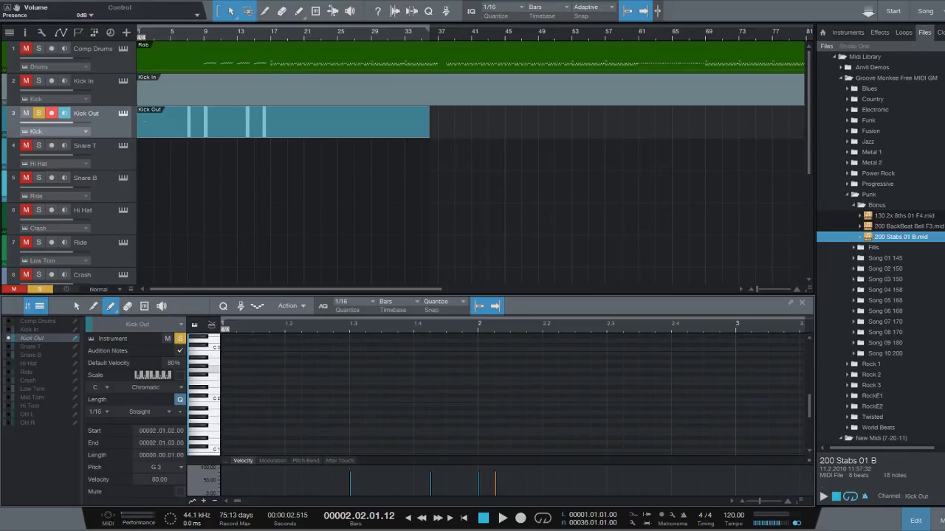
pyautogui.scroll(-1, 495, 395)
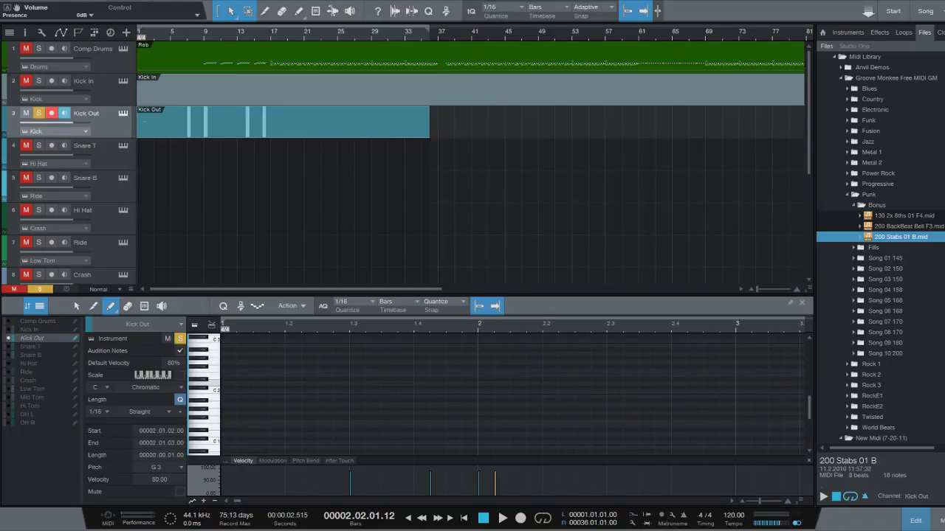
pyautogui.click(273, 417)
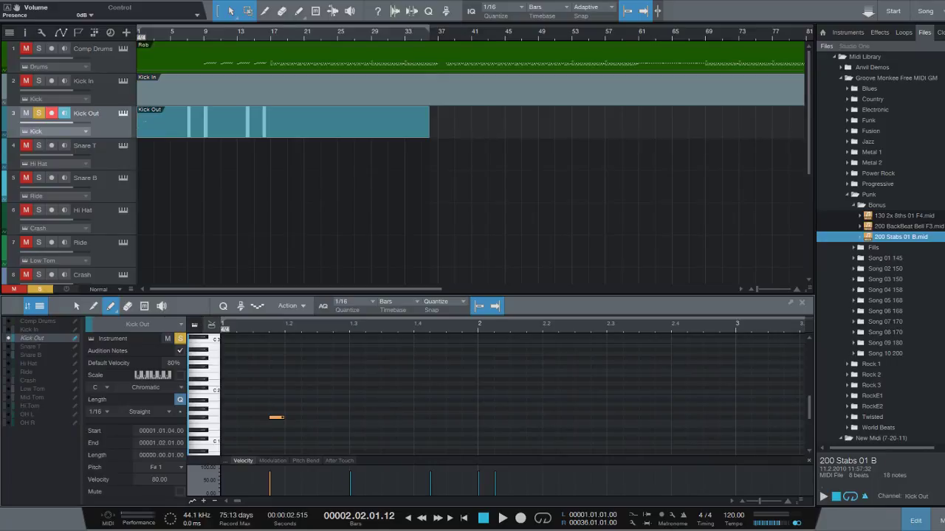
# Step: Switch the Kick Out note editor to the drum view and look through its pitch rows
pyautogui.click(211, 325)
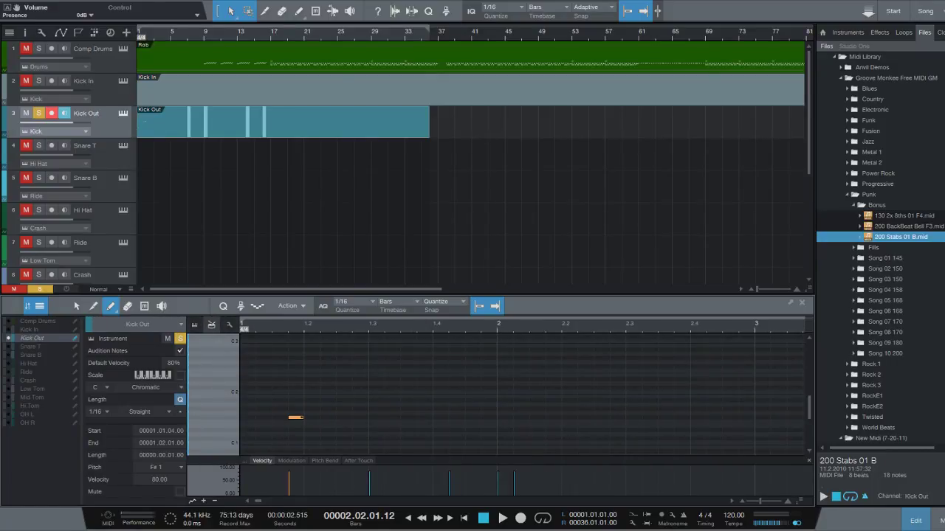
pyautogui.scroll(1, 213, 406)
pyautogui.scroll(5, 213, 409)
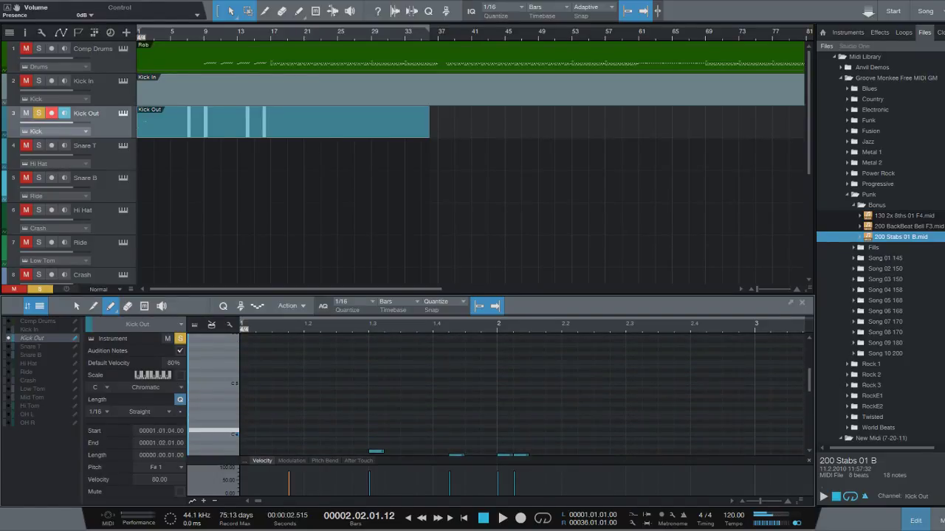
pyautogui.scroll(-7, 502, 395)
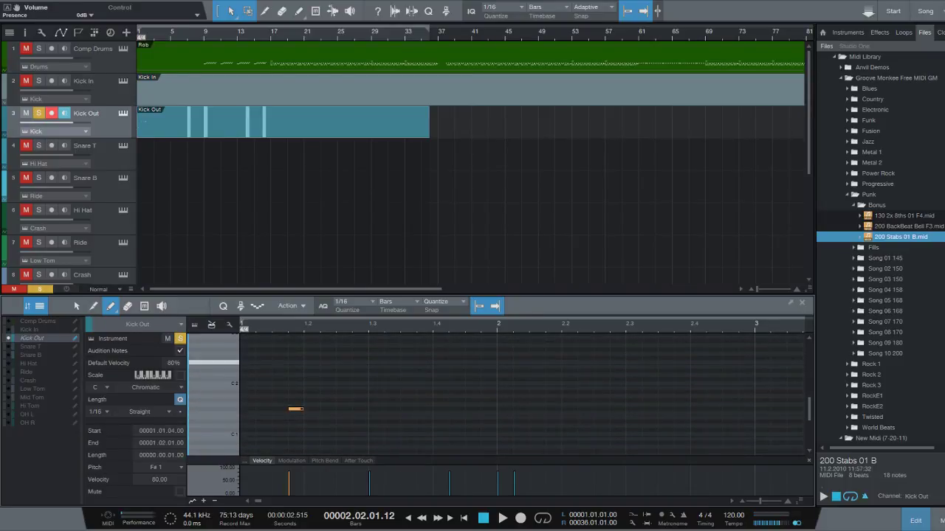
# Step: Show drum names on the Kick Out pitch rows and hide the note editor's track list
pyautogui.scroll(2, 517, 399)
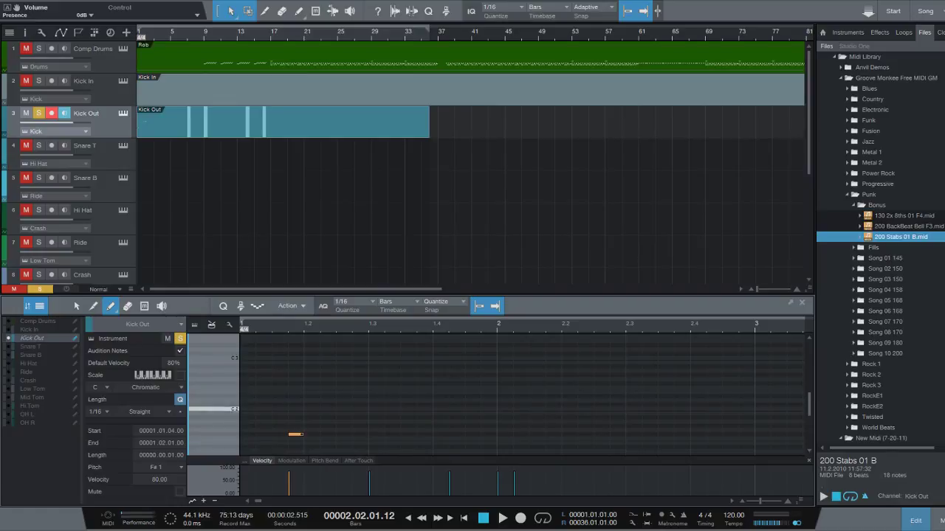
pyautogui.scroll(-1, 517, 391)
pyautogui.scroll(-4, 502, 394)
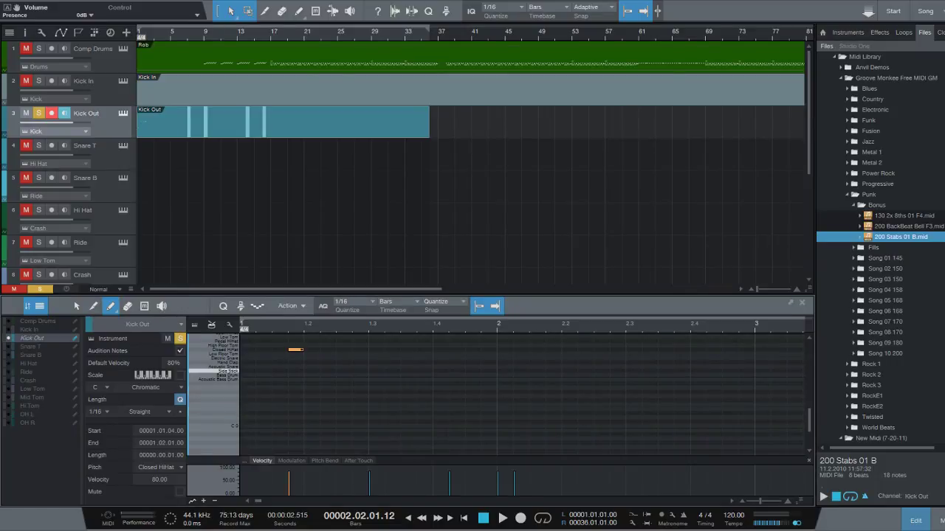
pyautogui.scroll(2, 214, 396)
pyautogui.scroll(2, 214, 395)
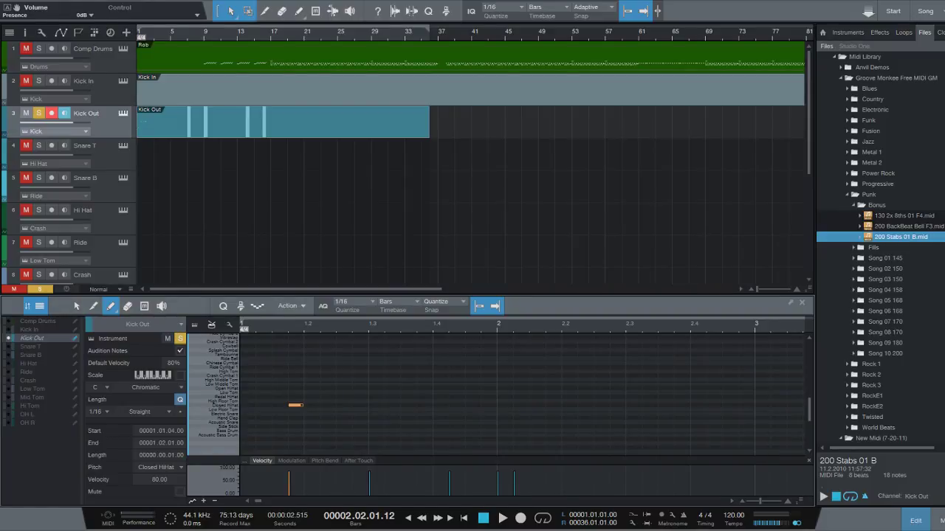
pyautogui.click(27, 306)
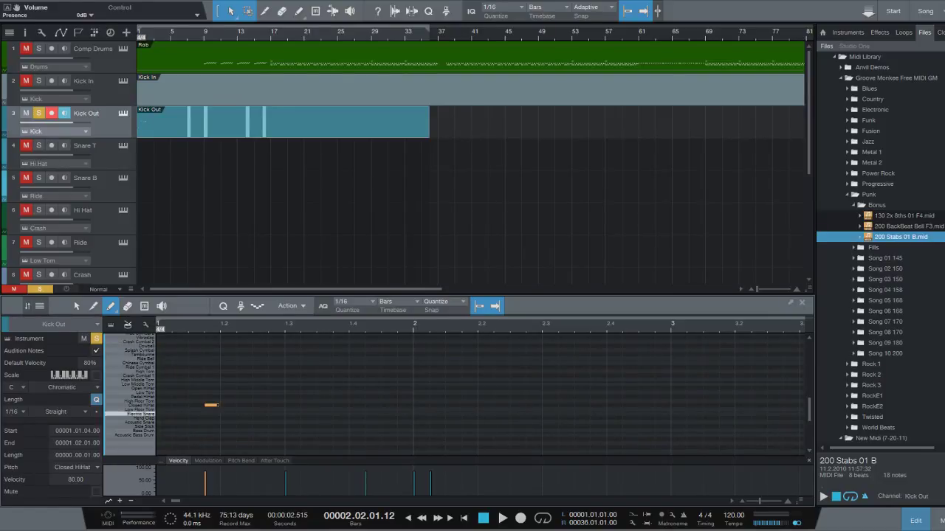
# Step: Examine the drum names of the pitch rows, from the bass drum up to the open triangle, against the painted notes
pyautogui.scroll(3, 130, 411)
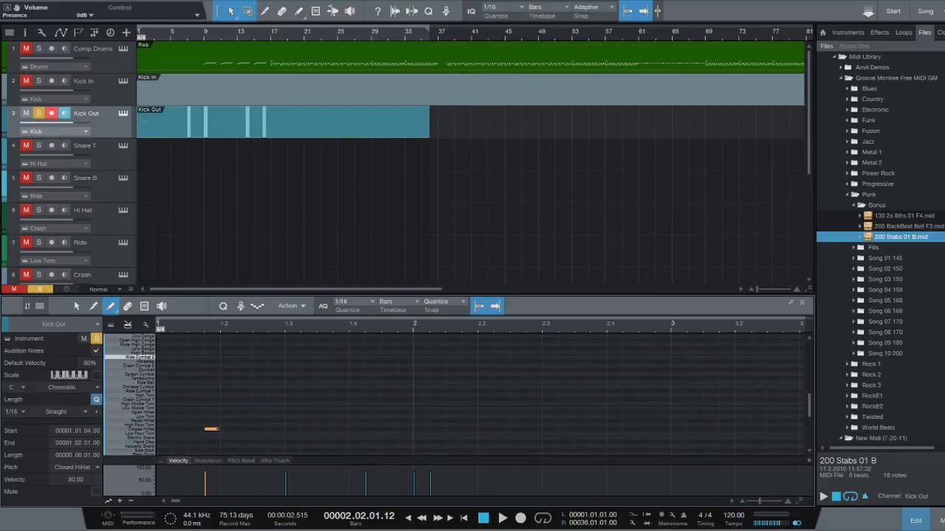
pyautogui.scroll(4, 130, 357)
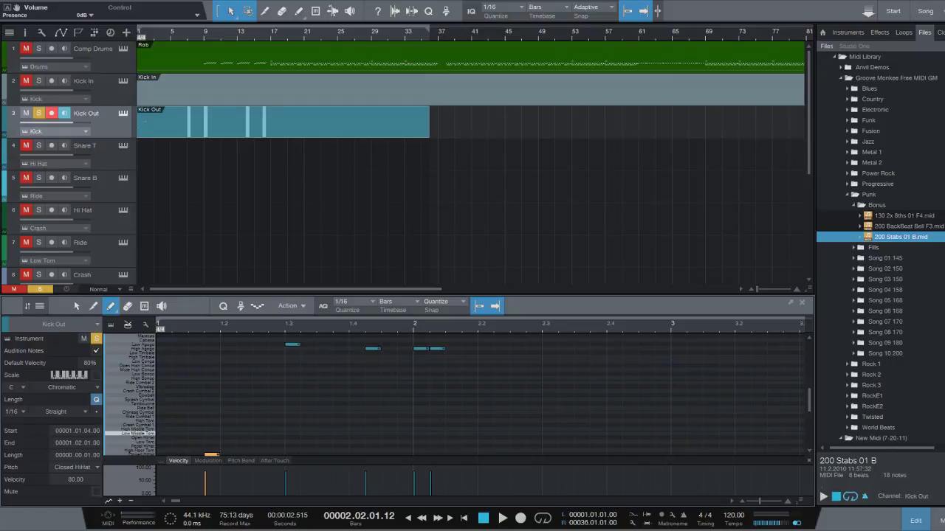
pyautogui.scroll(-4, 130, 417)
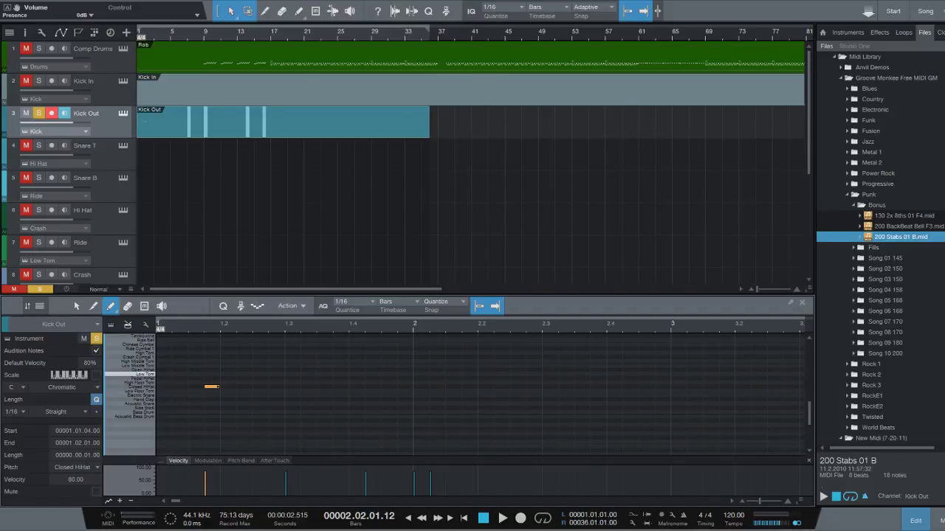
pyautogui.scroll(2, 130, 384)
pyautogui.scroll(10, 130, 384)
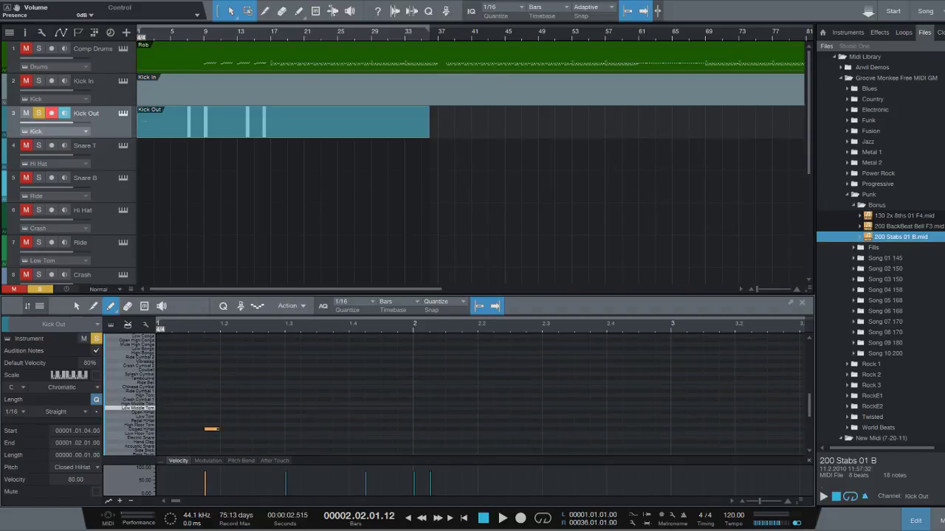
pyautogui.scroll(5, 130, 384)
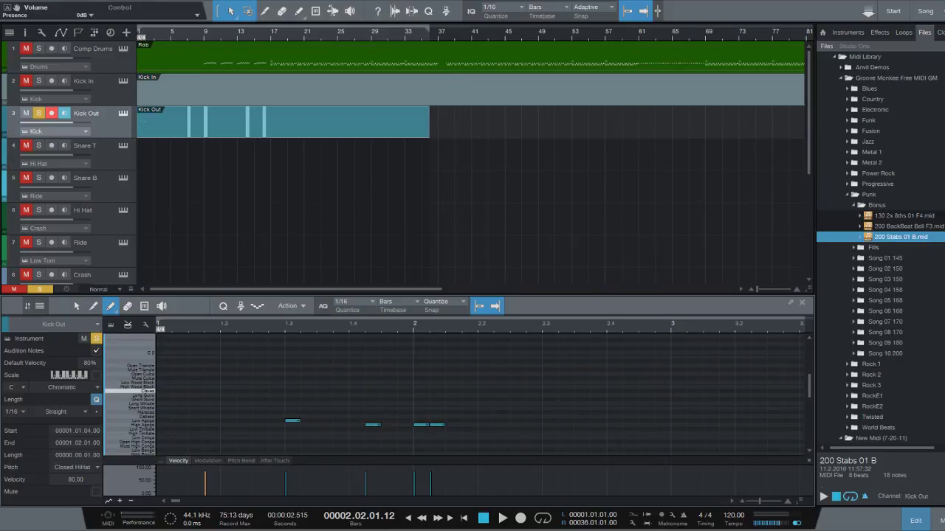
pyautogui.scroll(-3, 130, 376)
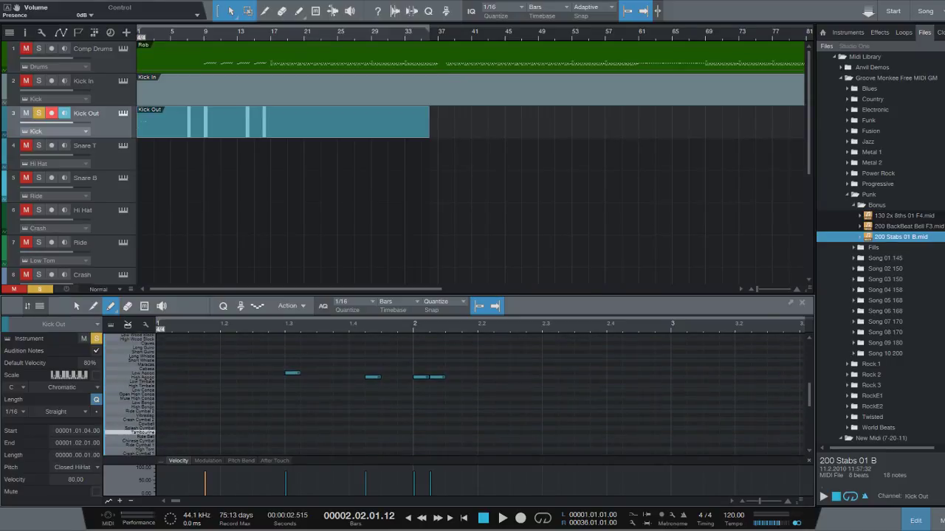
pyautogui.scroll(-1, 130, 441)
pyautogui.scroll(-3, 130, 438)
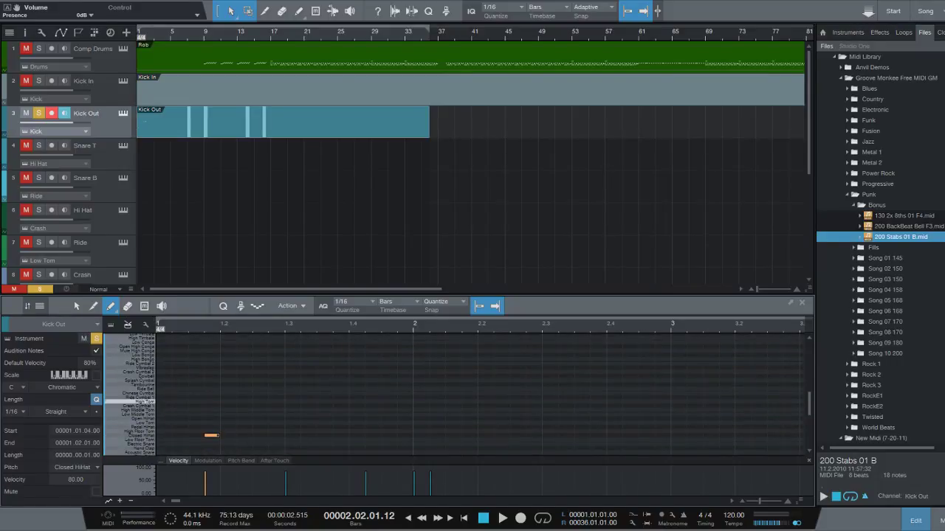
# Step: Delete all notes from the Kick Out part and return to the song start
pyautogui.hotkey('ctrl', 'a')
pyautogui.click(578, 402)
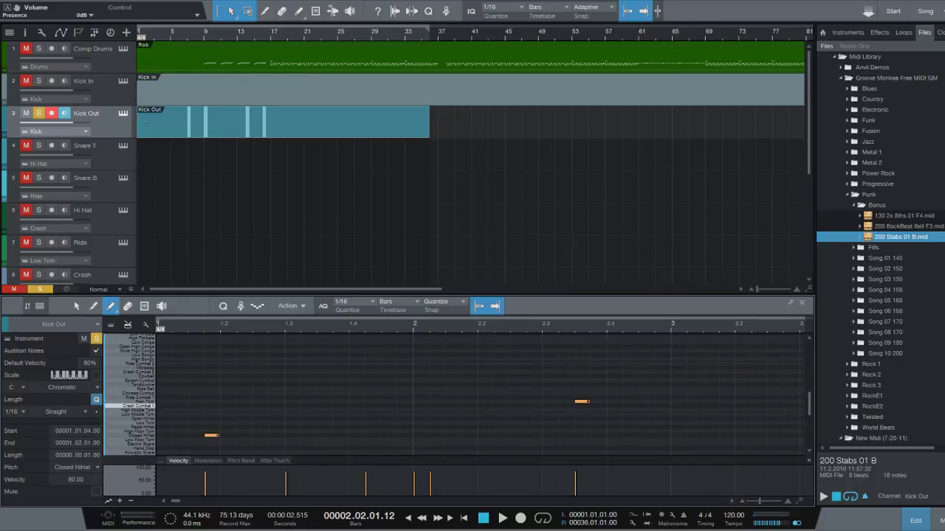
pyautogui.press('Delete')
pyautogui.press(',')
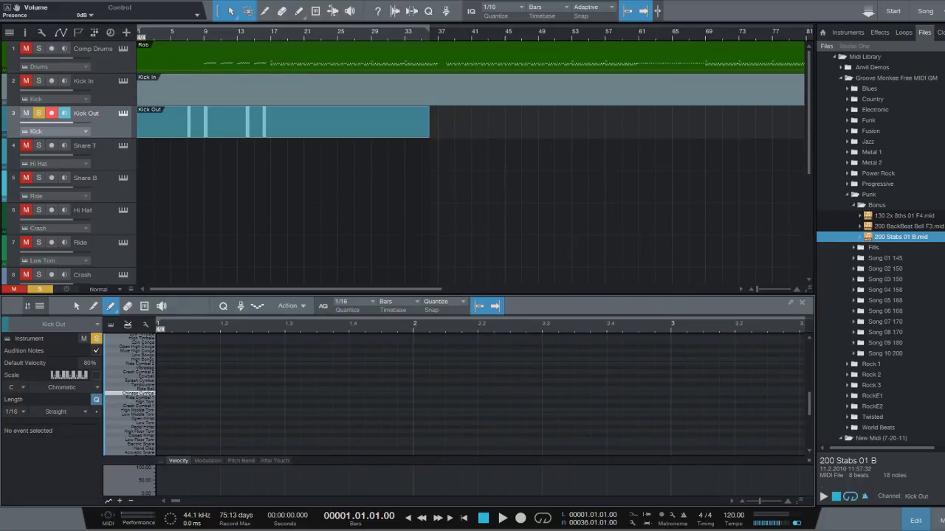
# Step: Paint Bass Drum notes at 1.01.01, 1.01.02, 1.02.01 and 1.02.02, and Acoustic Snare notes at 1.01.04 and 1.02.04
pyautogui.scroll(-3, 480, 438)
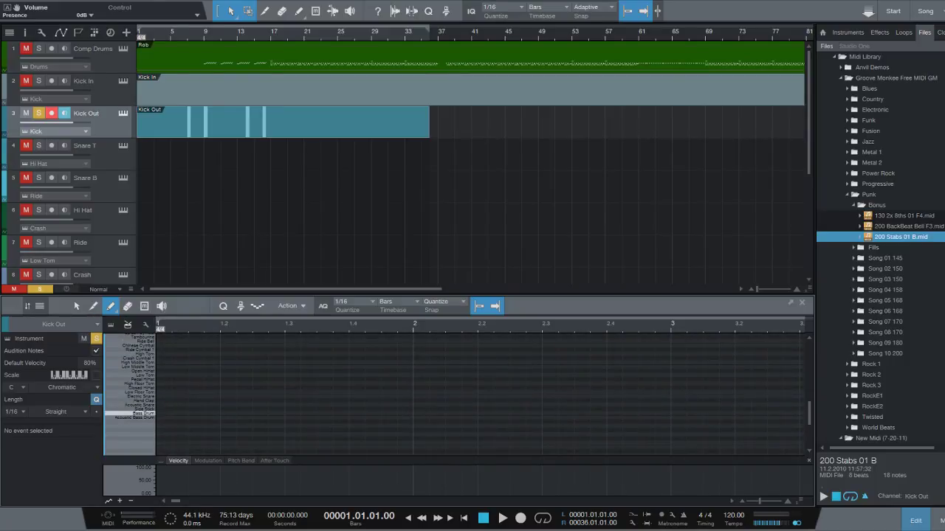
pyautogui.click(180, 414)
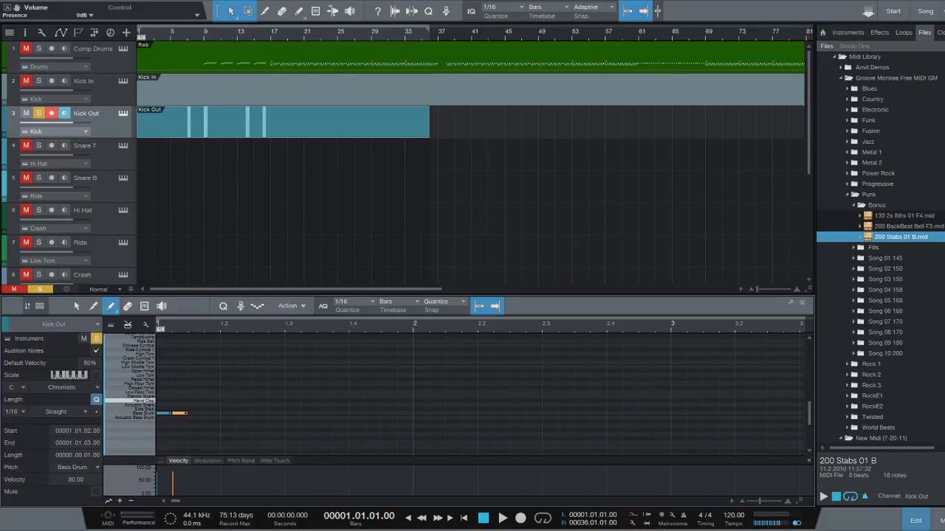
pyautogui.click(211, 406)
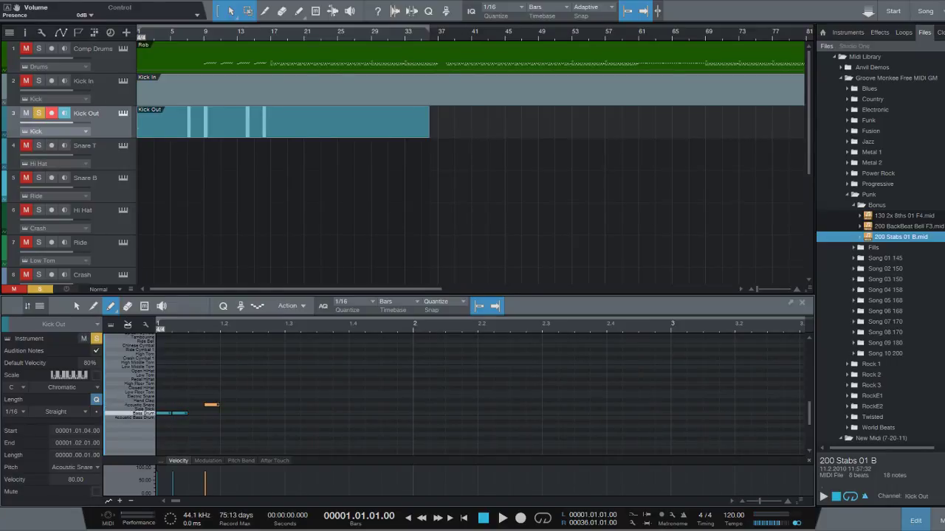
pyautogui.click(228, 414)
pyautogui.click(244, 413)
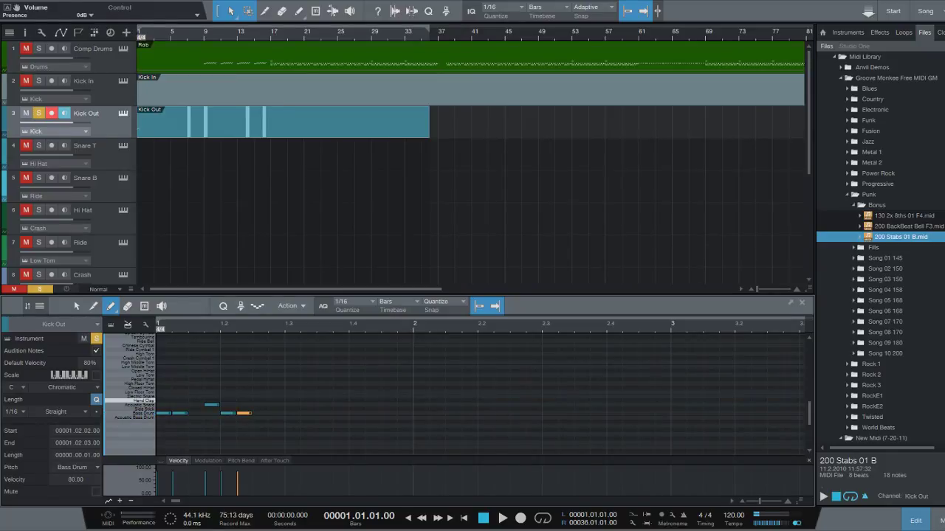
pyautogui.click(275, 405)
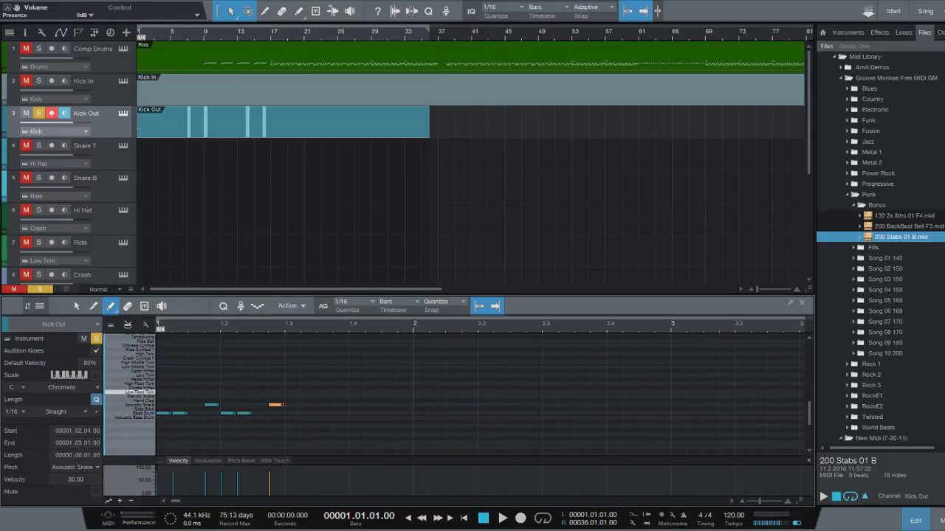
# Step: Play the painted bass drum and snare pattern from the song start and stop after it
pyautogui.press('space')
pyautogui.press('space')
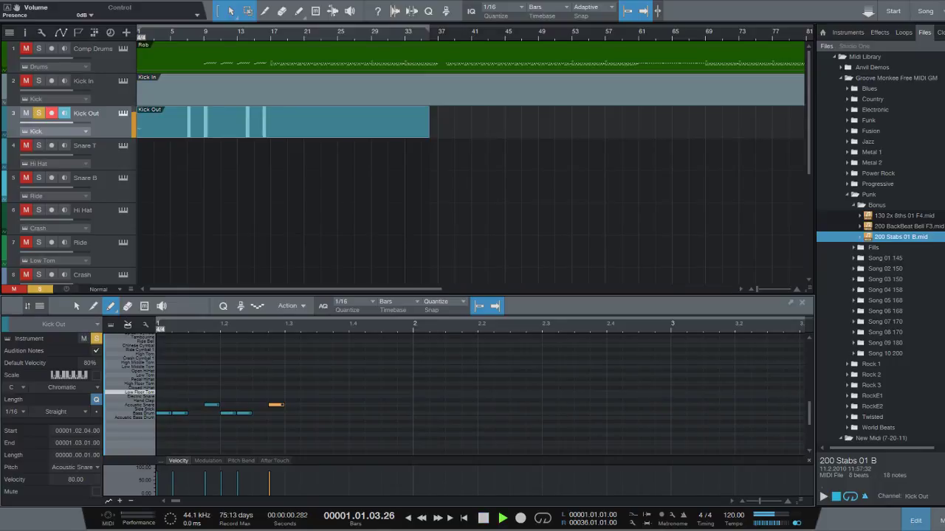
pyautogui.press('space')
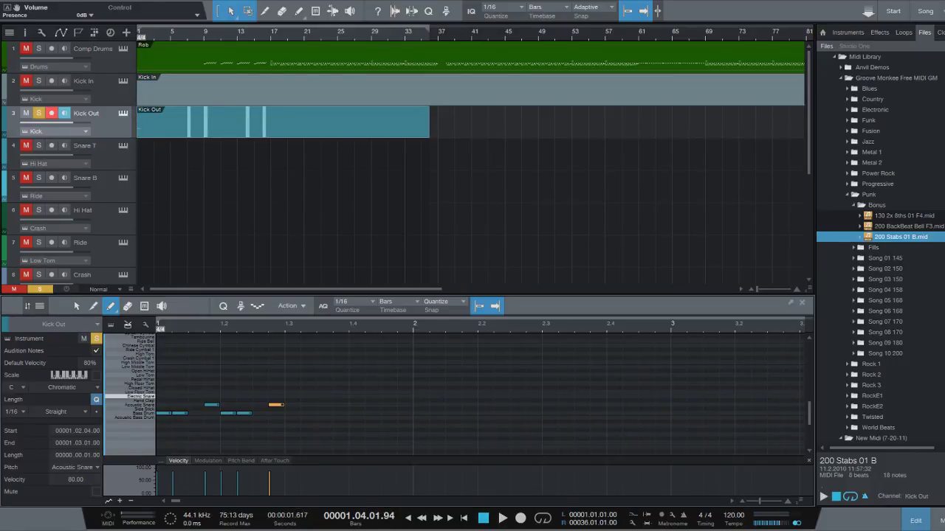
# Step: Delete the bass drum and snare pattern from the Kick Out part
pyautogui.hotkey('ctrl', 'a')
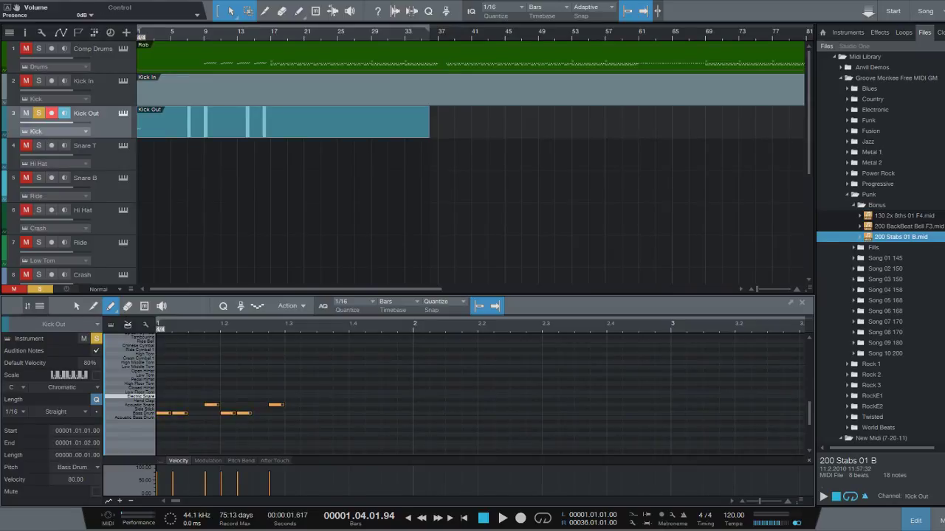
pyautogui.press('Delete')
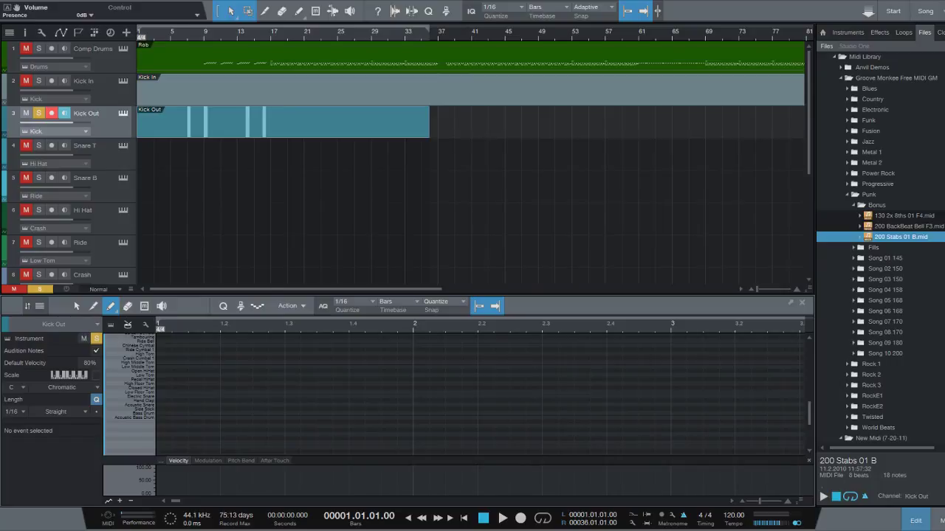
# Step: Play the empty Kick Out part with the metronome on, return to the song start, and look along its grid to bar 35
pyautogui.press('space')
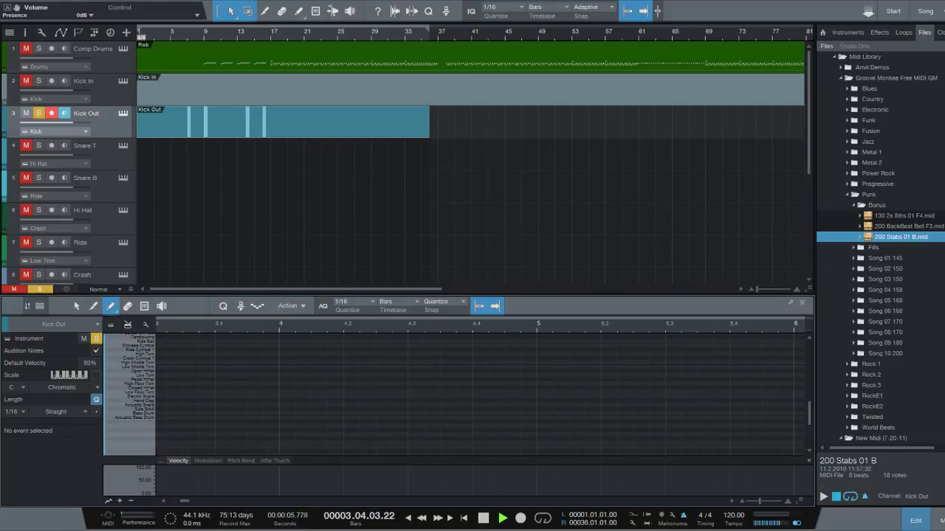
pyautogui.press('space')
pyautogui.press('Home')
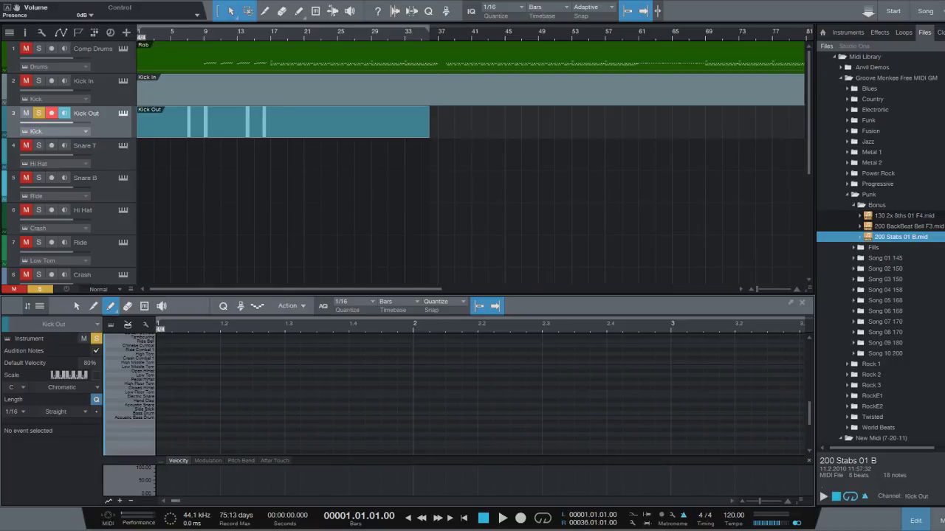
pyautogui.hscroll(15, 480, 395)
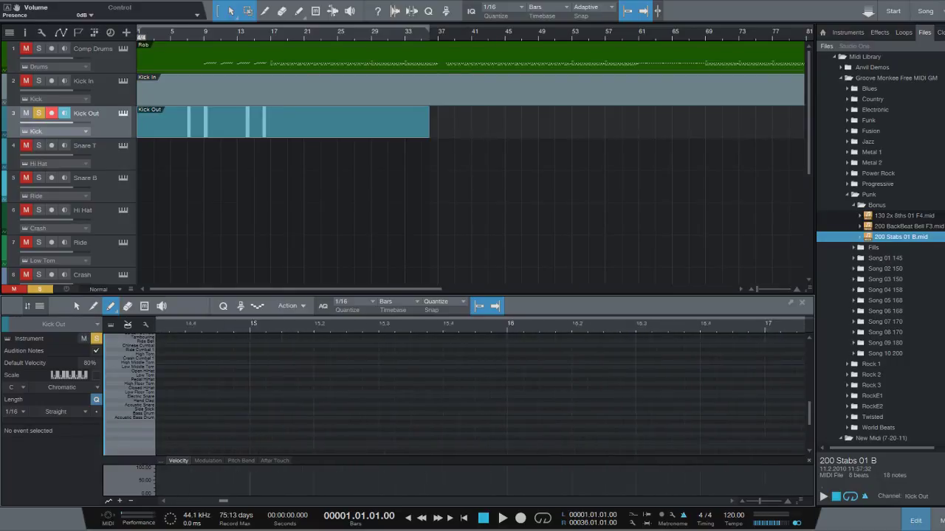
pyautogui.hscroll(1, 479, 395)
pyautogui.hscroll(6, 480, 395)
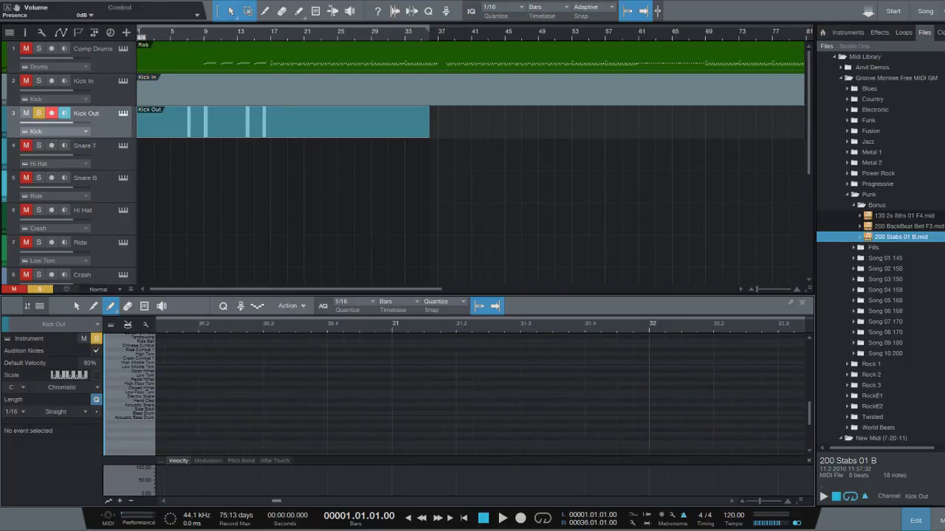
pyautogui.hscroll(2, 480, 395)
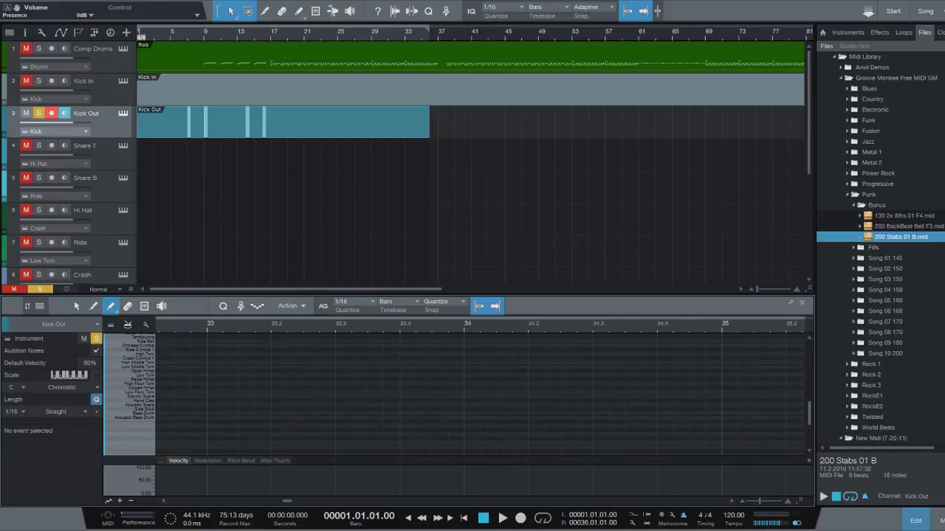
pyautogui.hscroll(-20, 480, 398)
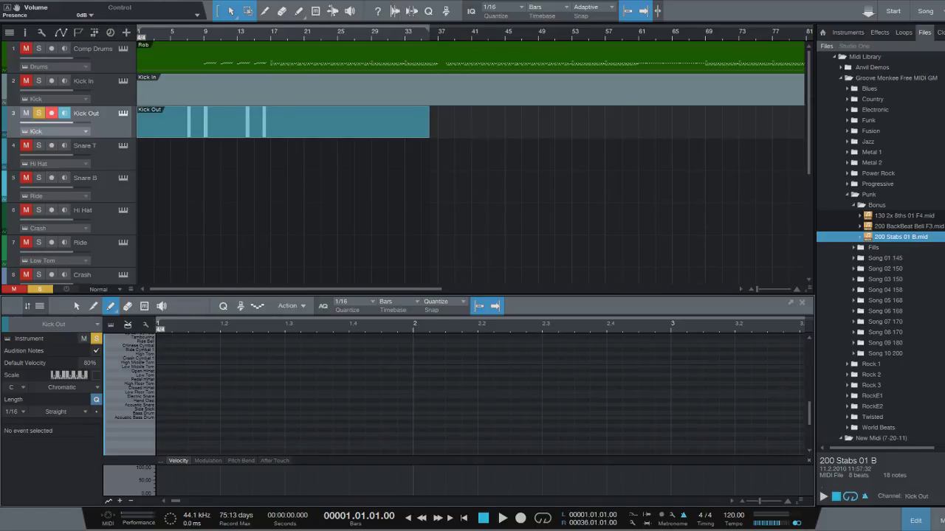
# Step: Unsolo Kick Out, solo the Comp Drums track, and open its part in the note editor
pyautogui.click(39, 113)
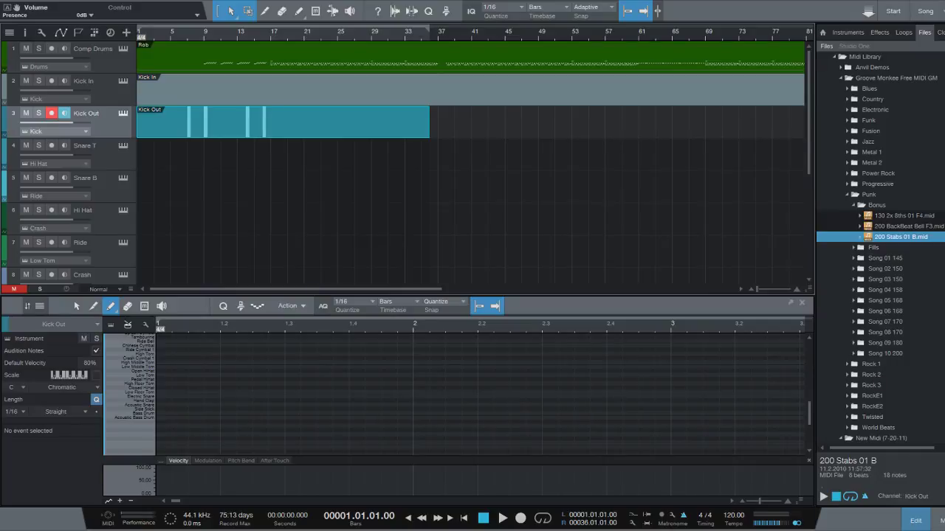
pyautogui.click(38, 49)
pyautogui.click(186, 57)
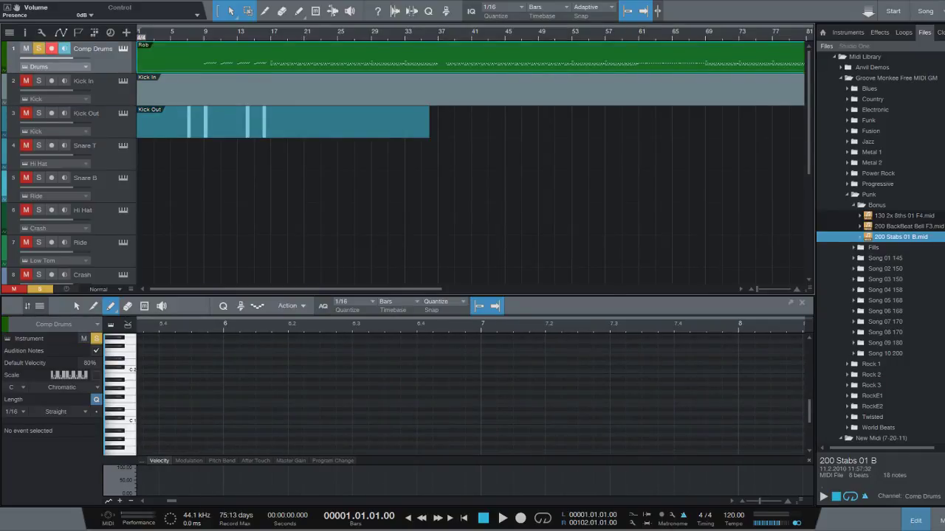
# Step: Move to the Comp Drums part's first note at bar 9 and play it until about bar 20
pyautogui.hscroll(-10, 471, 395)
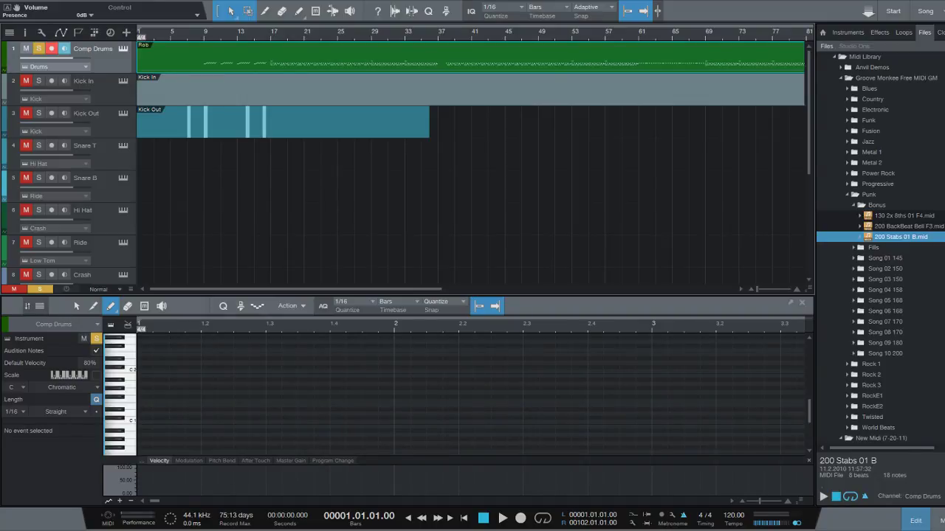
pyautogui.press('Tab')
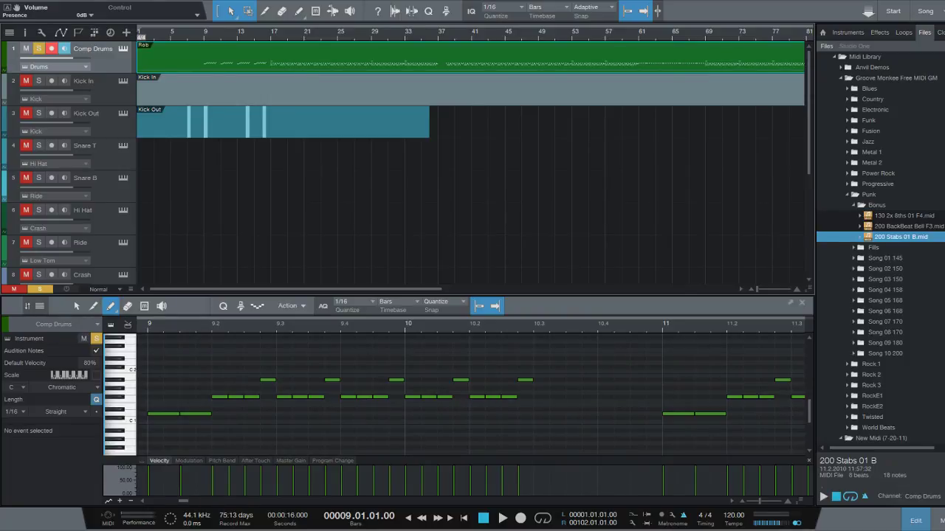
pyautogui.press('space')
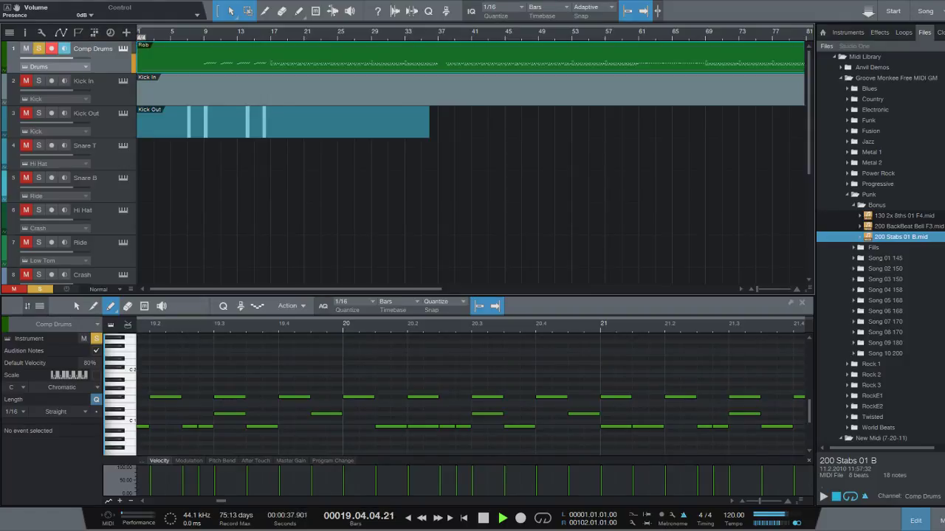
pyautogui.press('space')
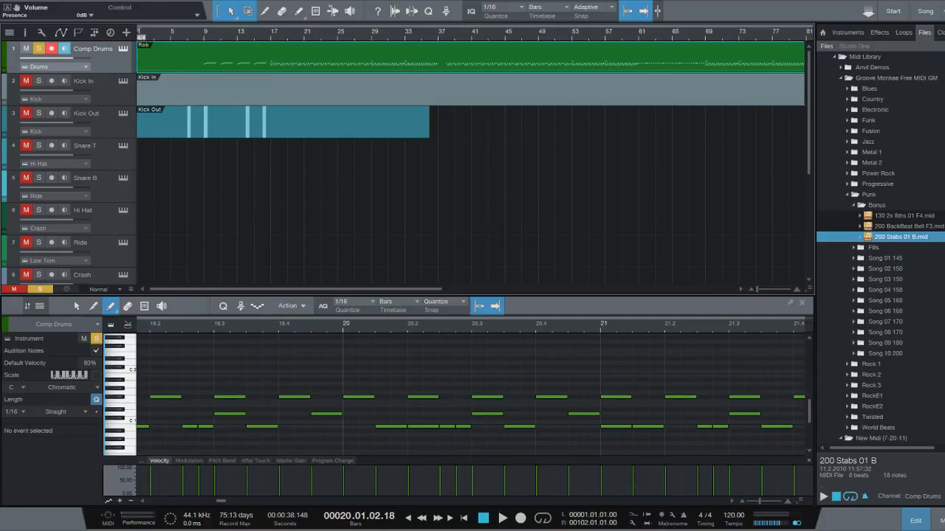
# Step: Look through the Comp Drums part's Modulation, Pitch Bend, After Touch, Master Gain and Program Change automation lanes, and return to Velocity
pyautogui.click(189, 461)
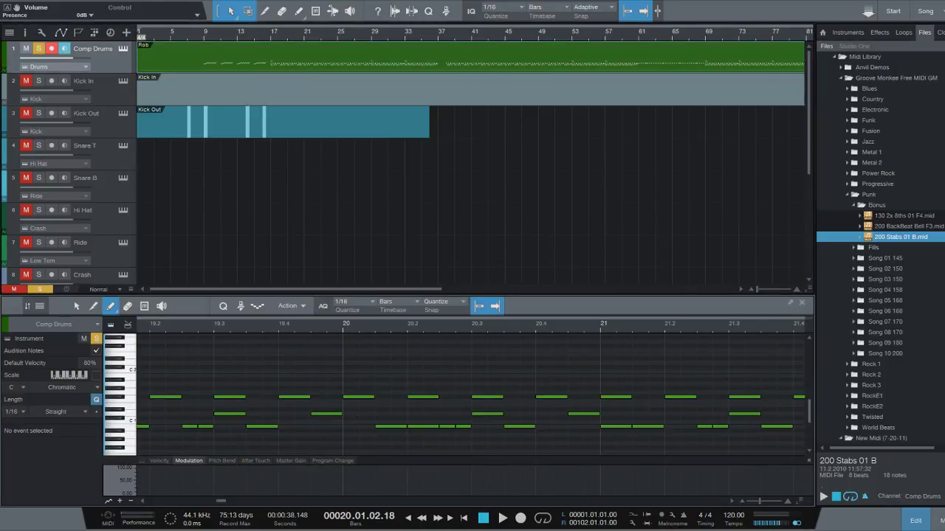
pyautogui.click(222, 461)
pyautogui.click(255, 461)
pyautogui.click(291, 460)
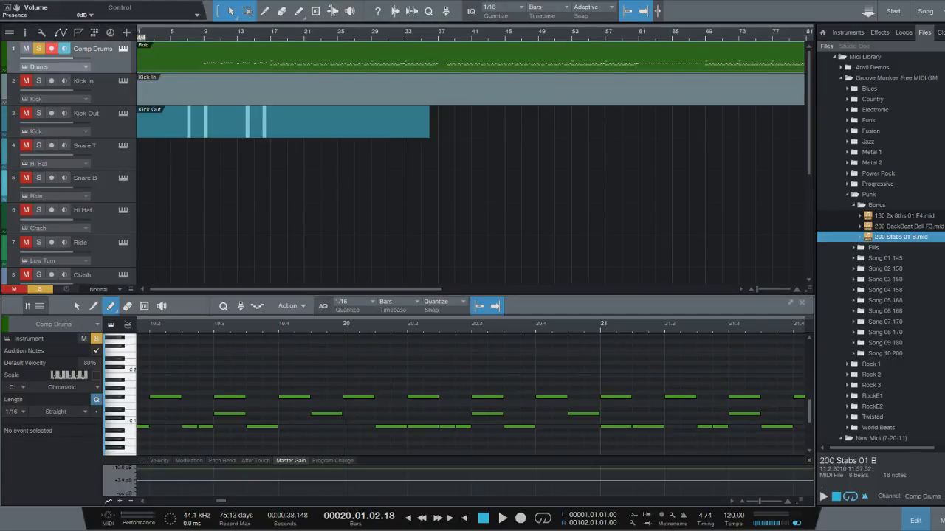
pyautogui.click(332, 461)
pyautogui.click(159, 461)
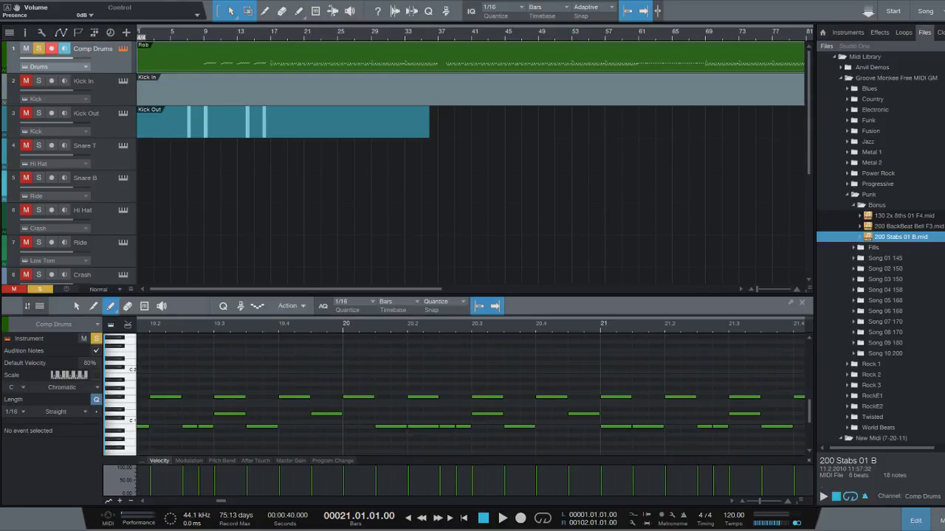
# Step: Play the Comp Drums part from bar 21 to about bar 25
pyautogui.press('space')
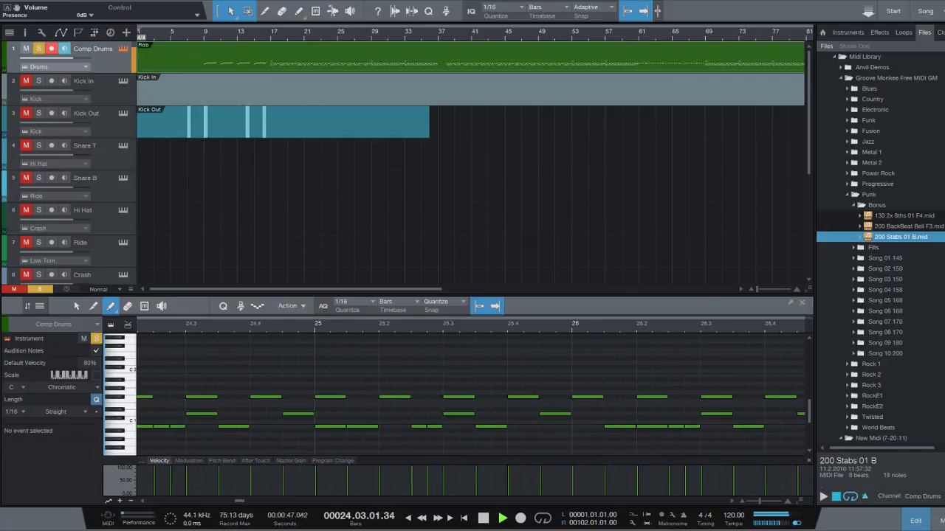
pyautogui.press('space')
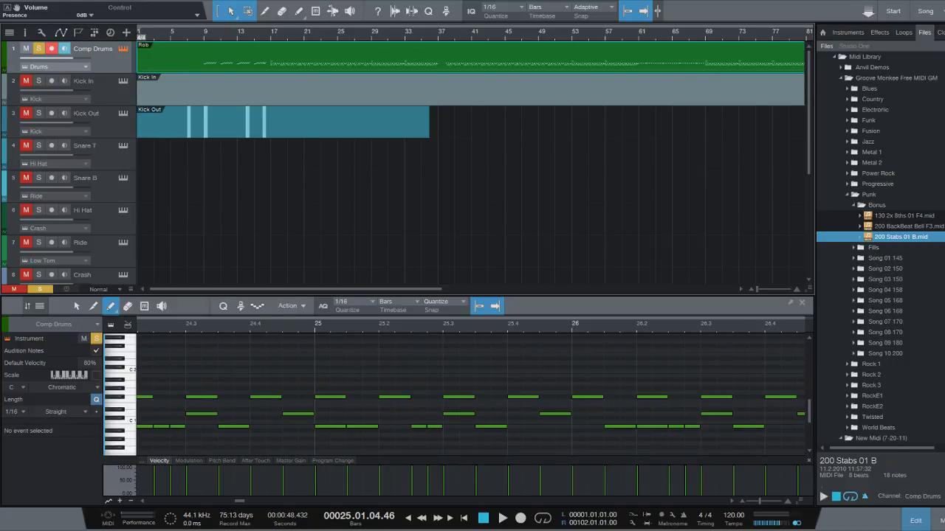
# Step: Open the Drums Presence instrument, place its window clear of the track list, and play the Comp Drums part from bar 9
pyautogui.press('F5')
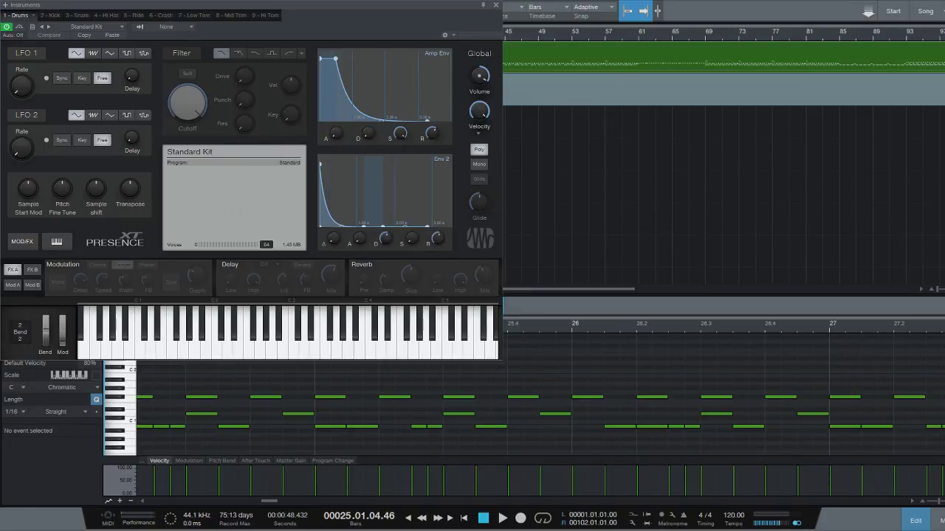
pyautogui.moveTo(250, 5); pyautogui.dragTo(693, 5)
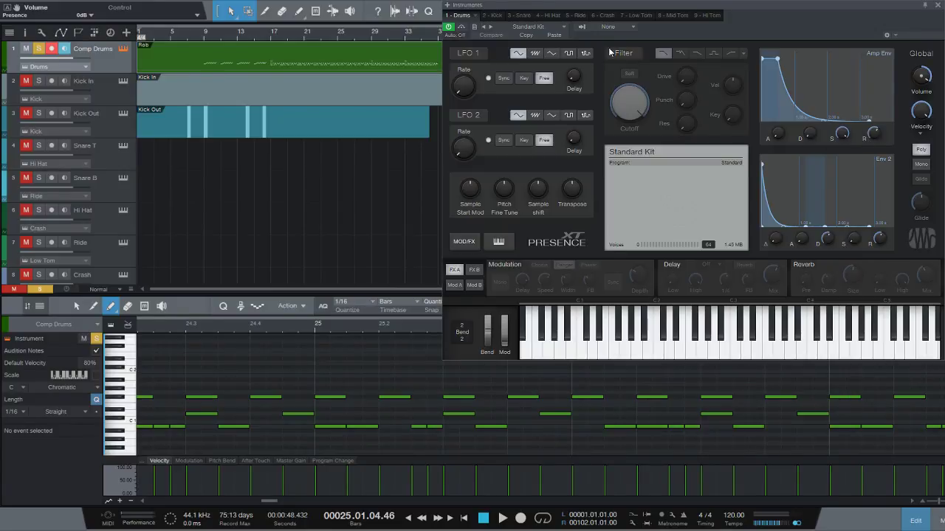
pyautogui.click(205, 32)
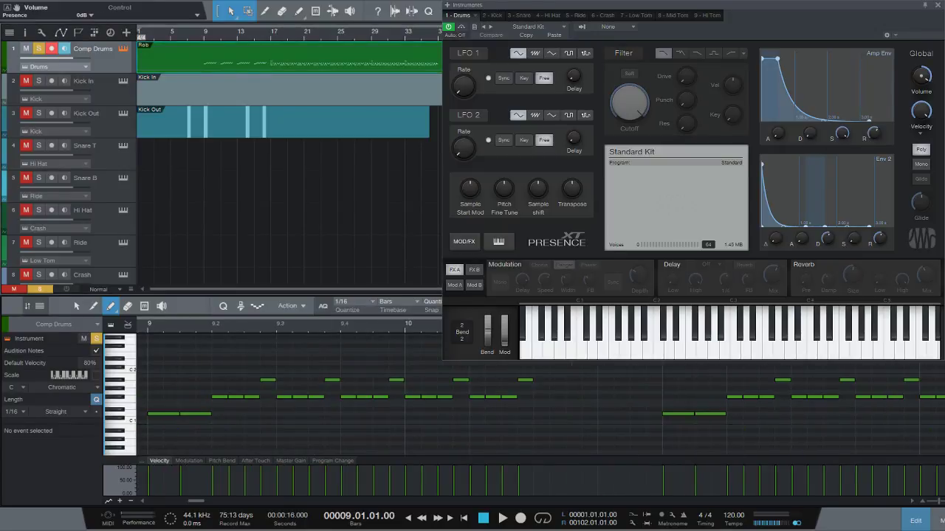
pyautogui.press('space')
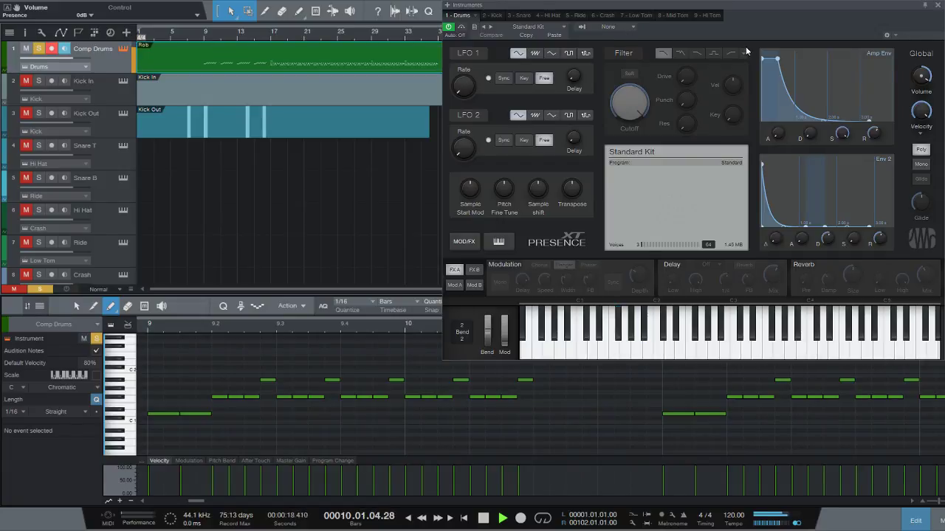
pyautogui.press('space')
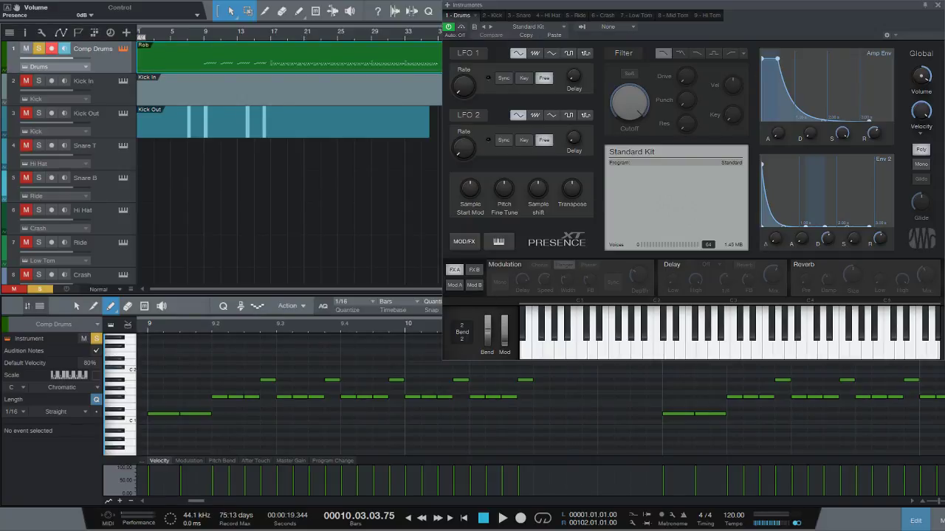
pyautogui.press('space')
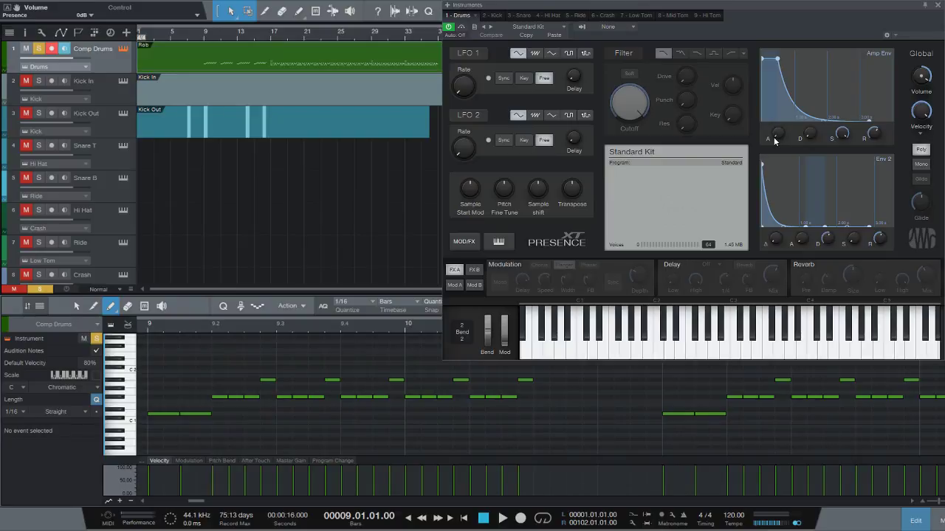
# Step: Try amp envelope attack times of 1.59 s and 8.90 s while the drums play, and return the attack to 0 ms
pyautogui.moveTo(776, 139); pyautogui.dragTo(778, 86)
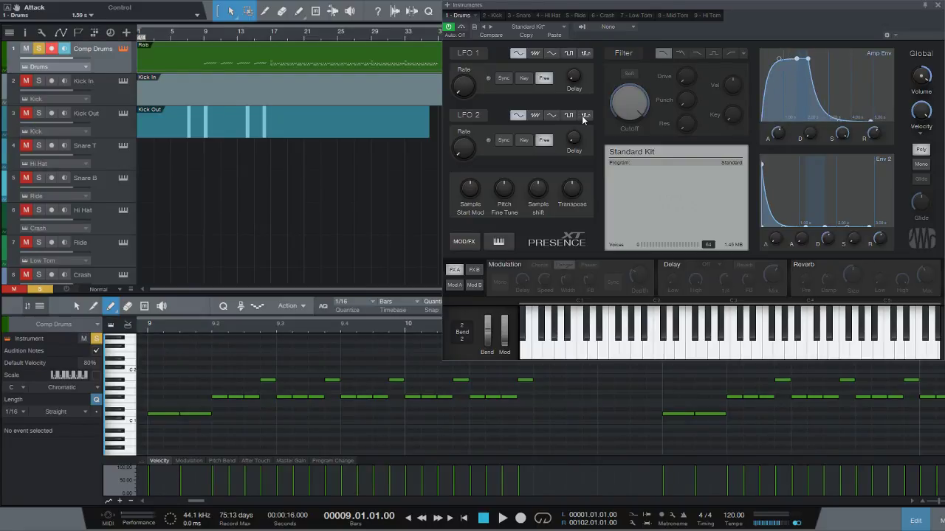
pyautogui.press('space')
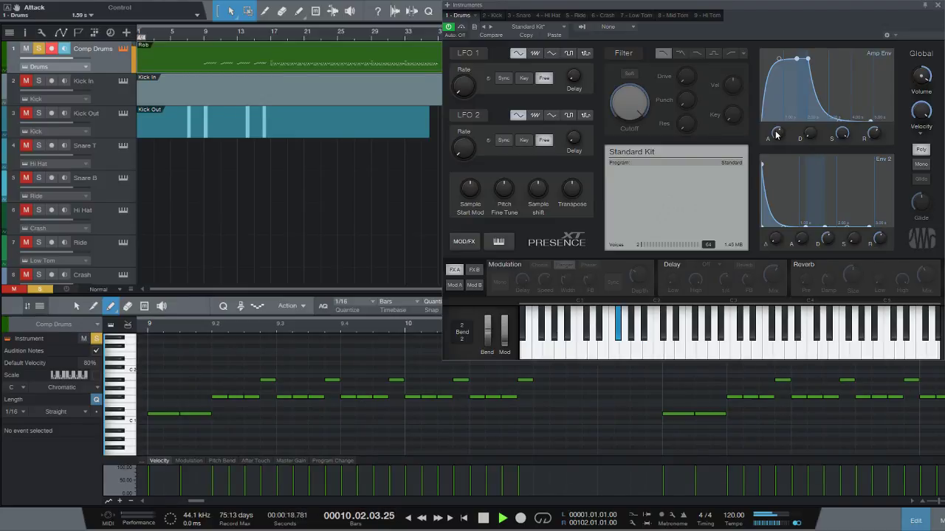
pyautogui.moveTo(774, 132); pyautogui.dragTo(763, 186)
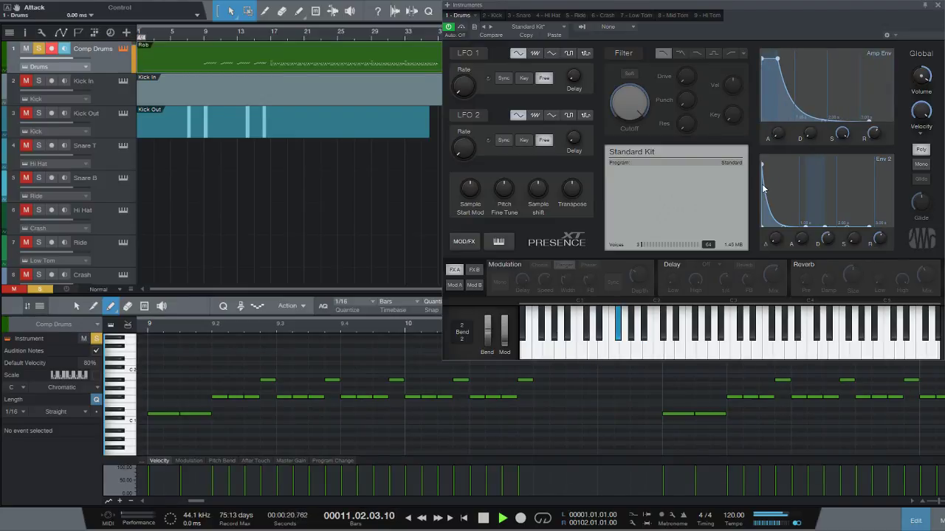
pyautogui.moveTo(777, 137); pyautogui.dragTo(778, 56)
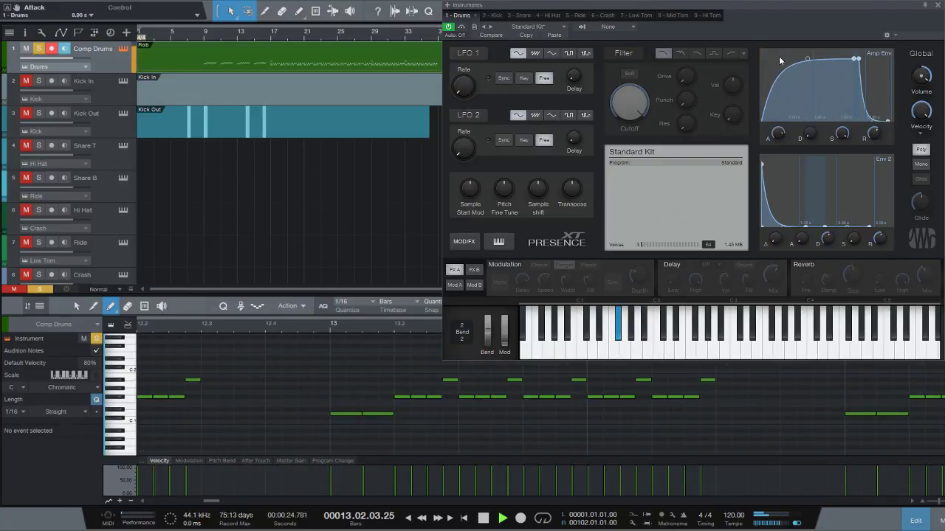
pyautogui.press('space')
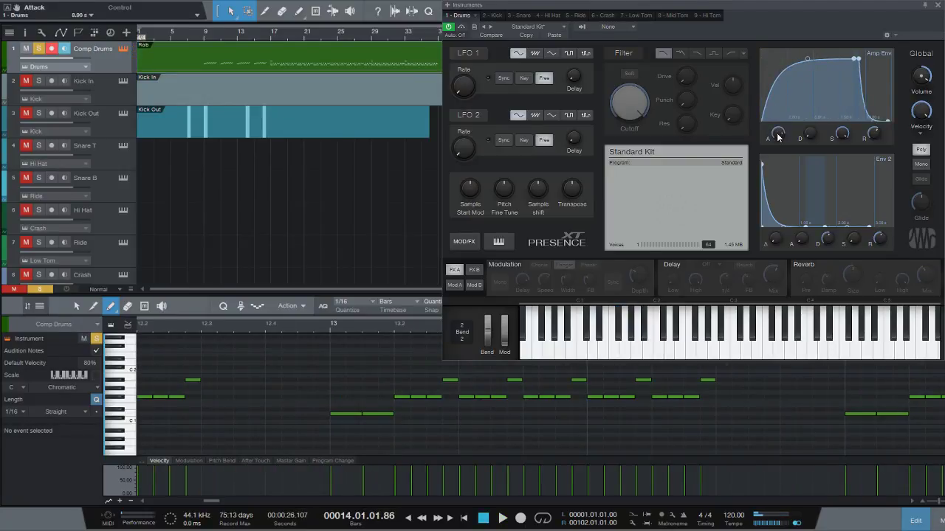
pyautogui.moveTo(776, 138); pyautogui.dragTo(768, 197)
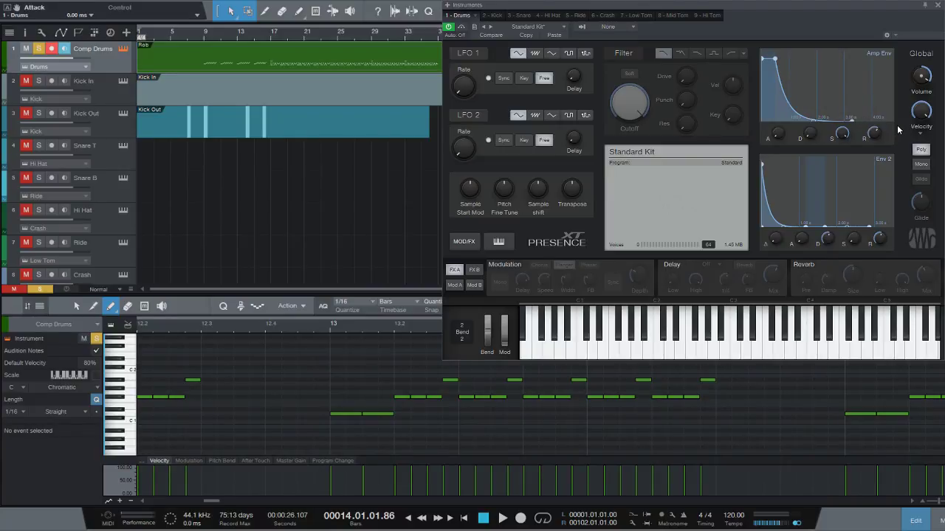
# Step: Try an amp envelope decay of 2.17 s with the sustain at -5.2 dB, and start playback to hear it
pyautogui.moveTo(810, 135); pyautogui.dragTo(821, 82)
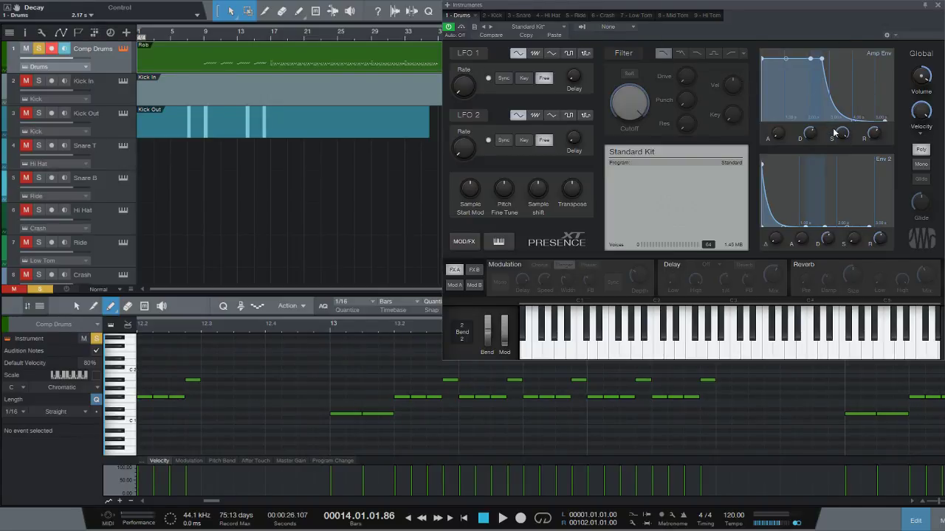
pyautogui.moveTo(842, 134); pyautogui.dragTo(840, 163)
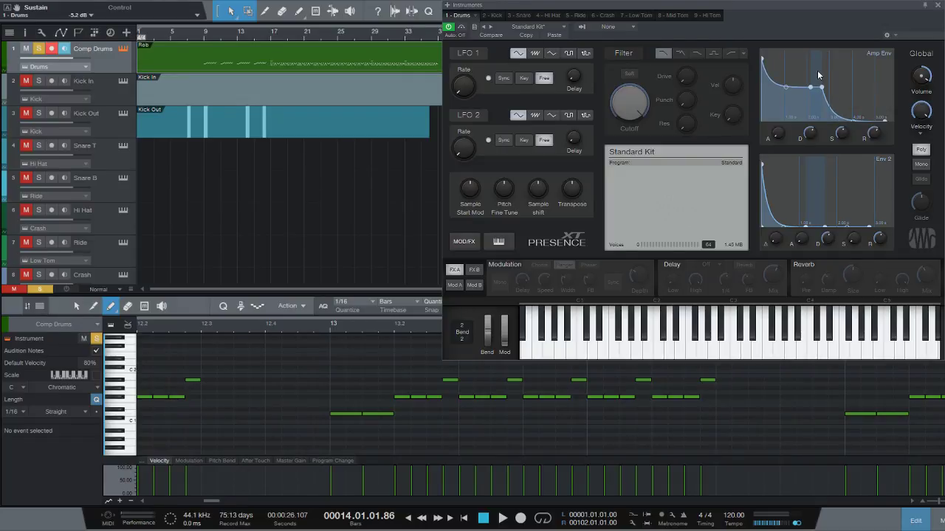
pyautogui.press('space')
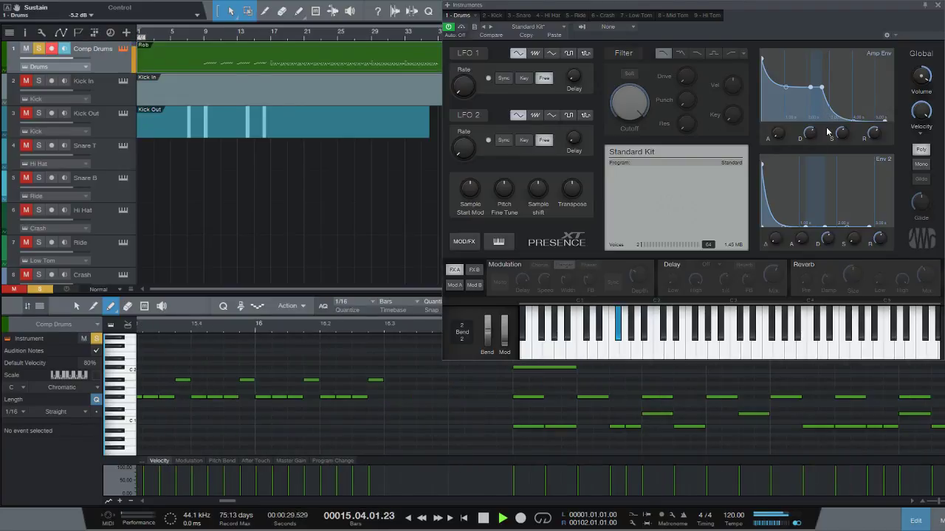
# Step: Audition a 20 s amp envelope decay with the sustain fully lowered, and set the sustain to -2.3 dB
pyautogui.moveTo(809, 136); pyautogui.dragTo(814, 87)
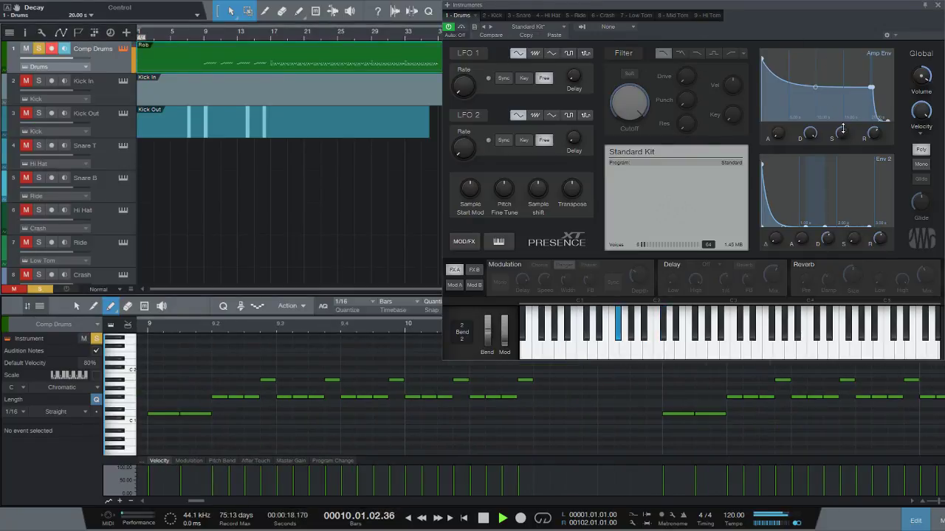
pyautogui.moveTo(849, 87); pyautogui.dragTo(832, 193)
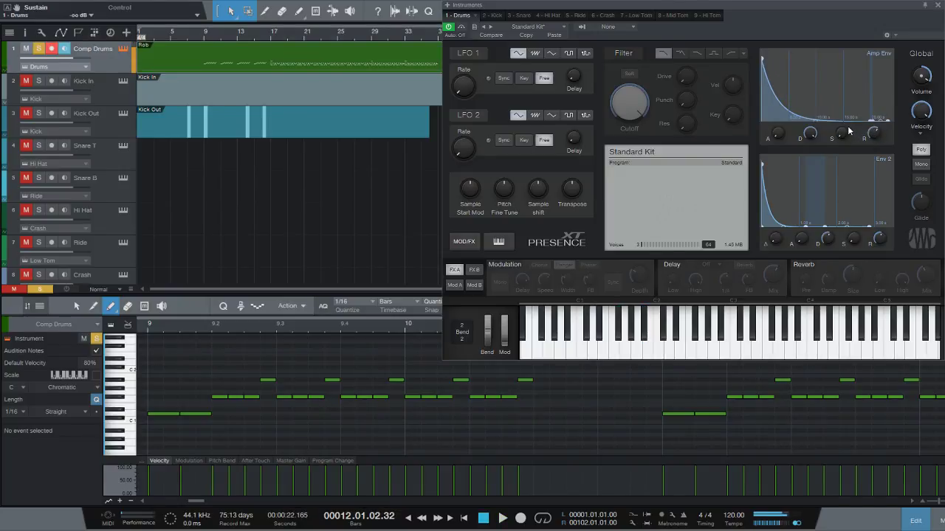
pyautogui.moveTo(842, 131); pyautogui.dragTo(842, 59)
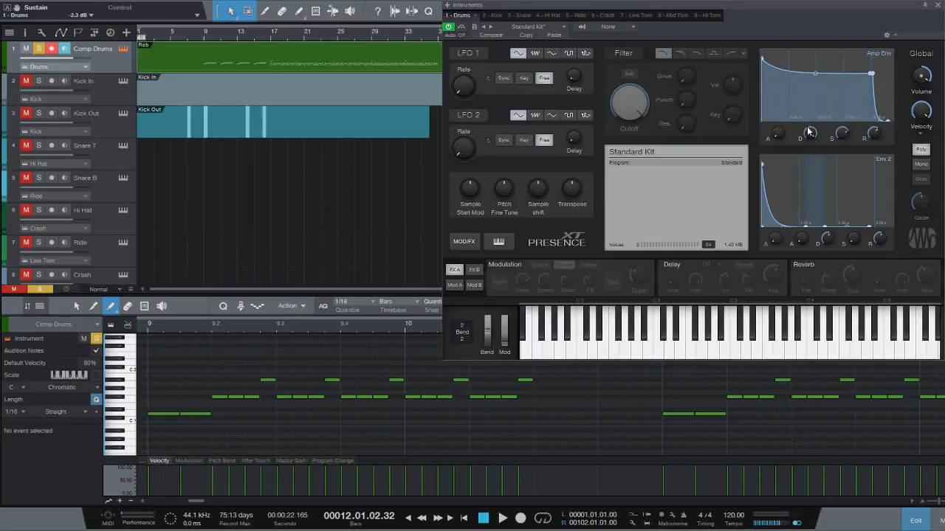
# Step: Shorten the amp envelope decay to 2.34 s and on to 0 ms while the drums play, and stop playback
pyautogui.scroll(-10, 810, 133)
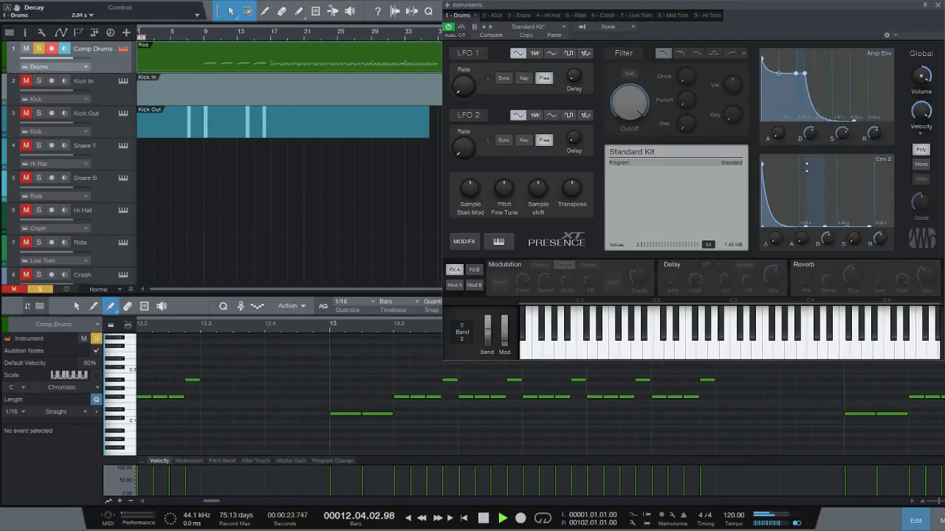
pyautogui.scroll(-8, 810, 133)
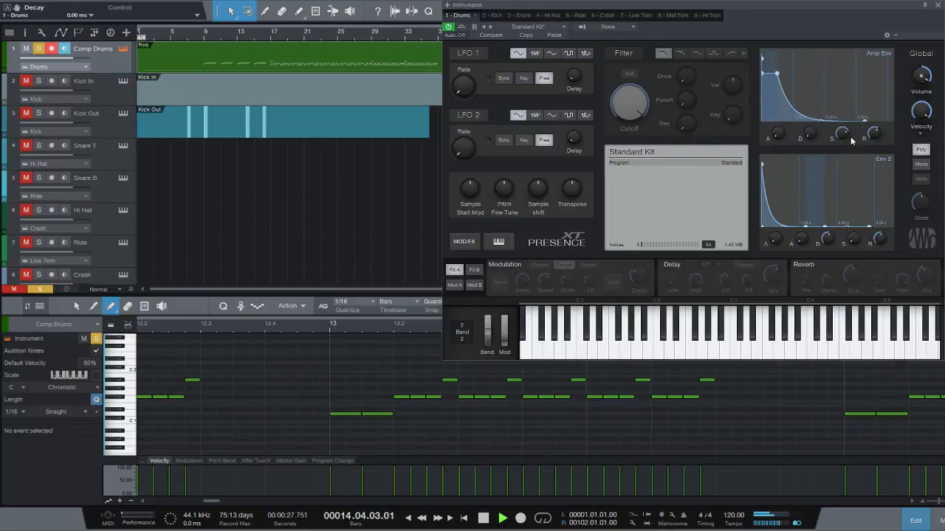
pyautogui.press('space')
# Step: Set the amp envelope release to 30 s and play the drums from bar 9 to about bar 11
pyautogui.moveTo(874, 134); pyautogui.dragTo(878, 100)
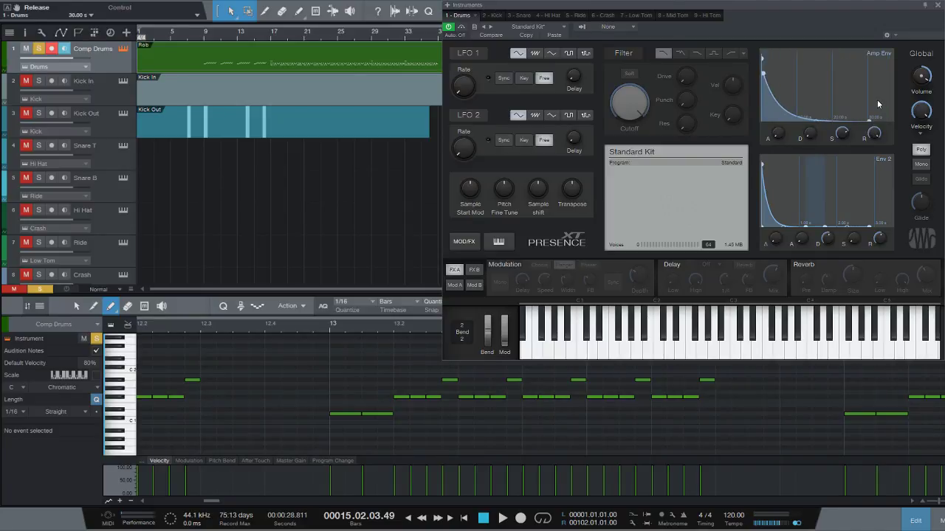
pyautogui.click(197, 33)
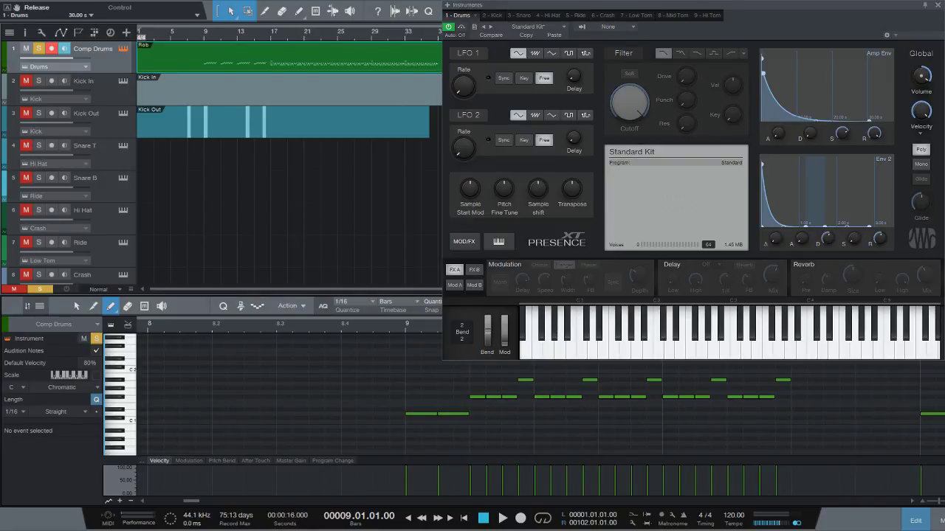
pyautogui.press('space')
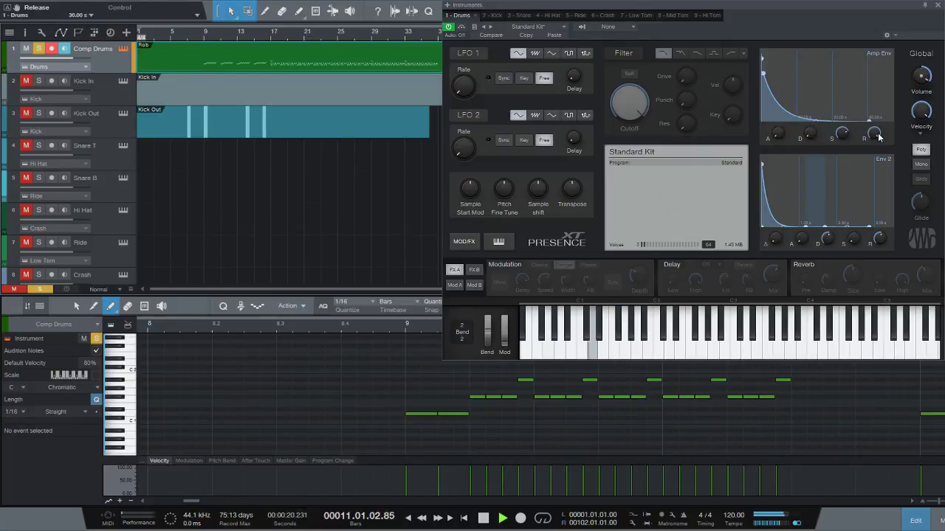
pyautogui.press('space')
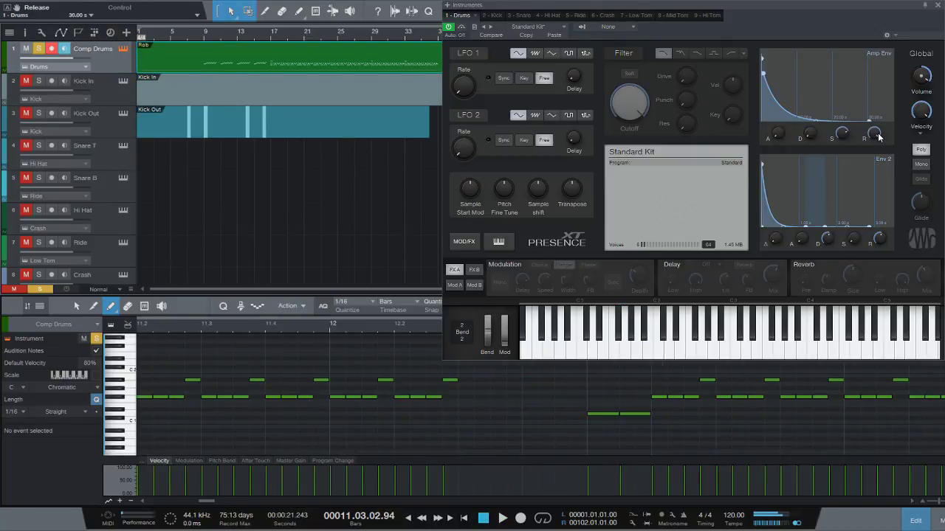
# Step: Try amp envelope release times of 9 ms and 0 ms while playing the drums from bar 9 to about bar 13
pyautogui.moveTo(878, 137); pyautogui.dragTo(873, 209)
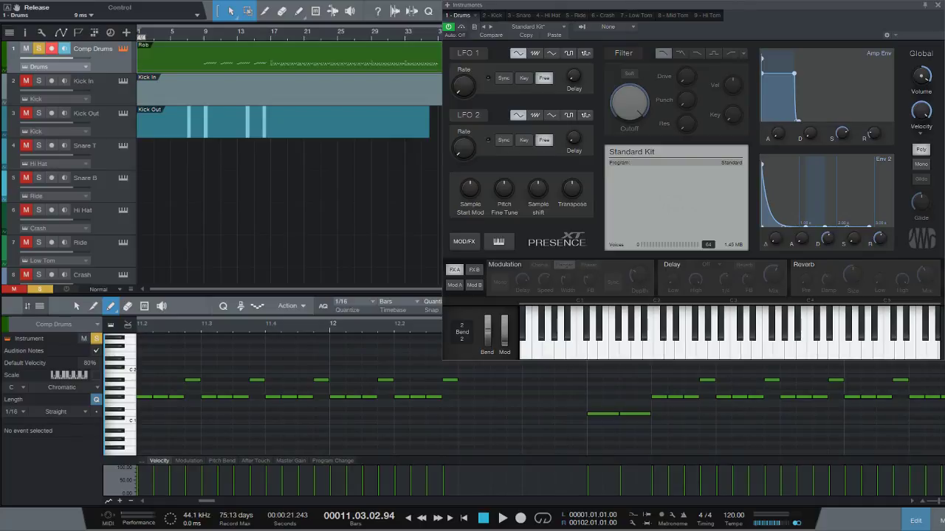
pyautogui.press('space')
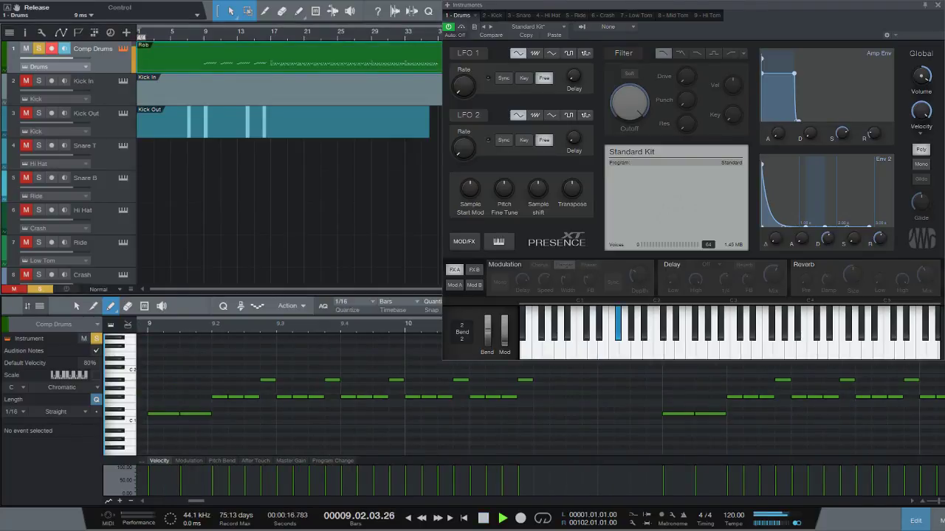
pyautogui.moveTo(875, 134); pyautogui.dragTo(871, 146)
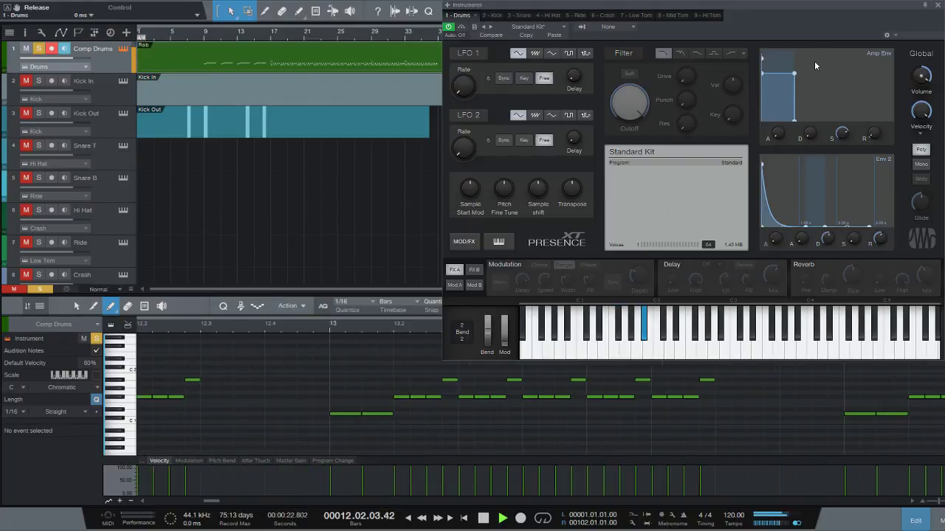
pyautogui.press('space')
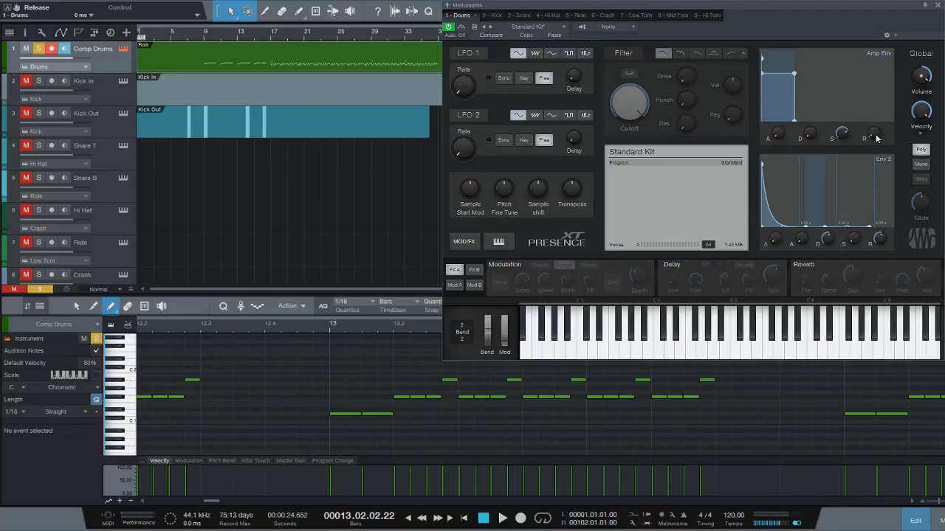
# Step: Set the Standard Kit's amp envelope release to 13.22 s and its decay to 728 ms
pyautogui.moveTo(877, 138); pyautogui.dragTo(877, 103)
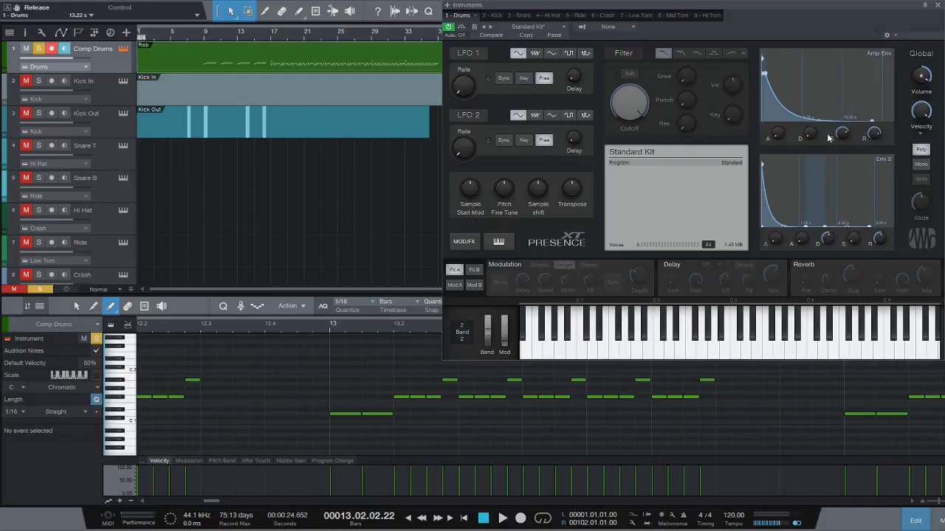
pyautogui.moveTo(806, 136); pyautogui.dragTo(810, 88)
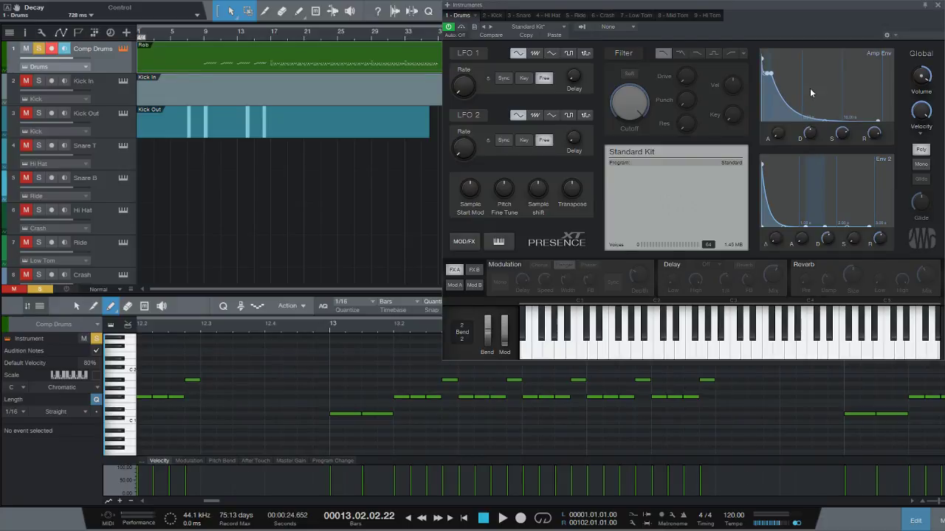
# Step: Lower the Standard Kit's amp envelope sustain and set its release to 1.861 s while playing the drums, and stop playback
pyautogui.press('space')
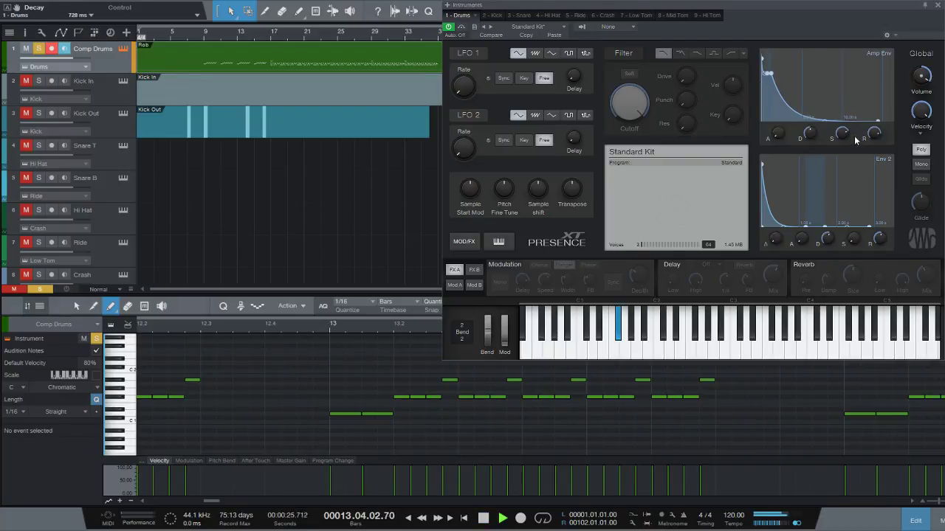
pyautogui.moveTo(842, 131); pyautogui.dragTo(841, 159)
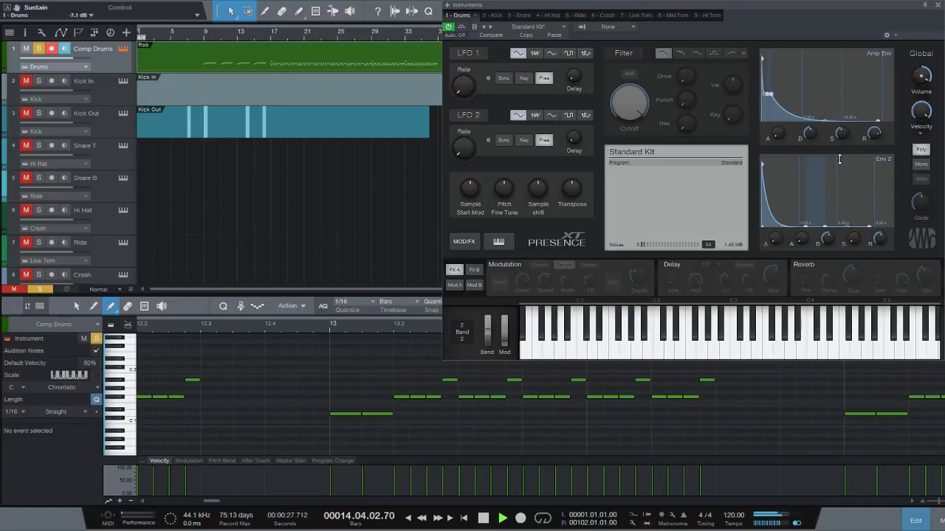
pyautogui.moveTo(874, 133); pyautogui.dragTo(871, 157)
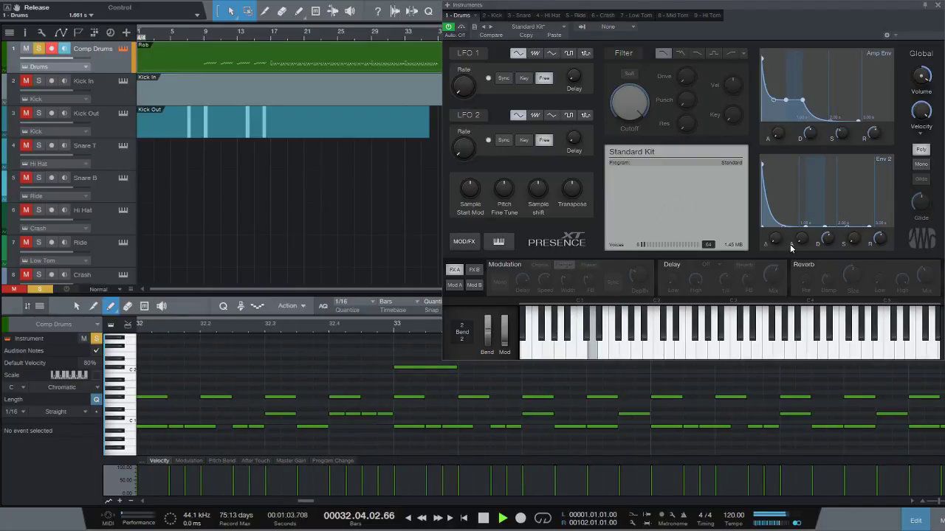
pyautogui.press('space')
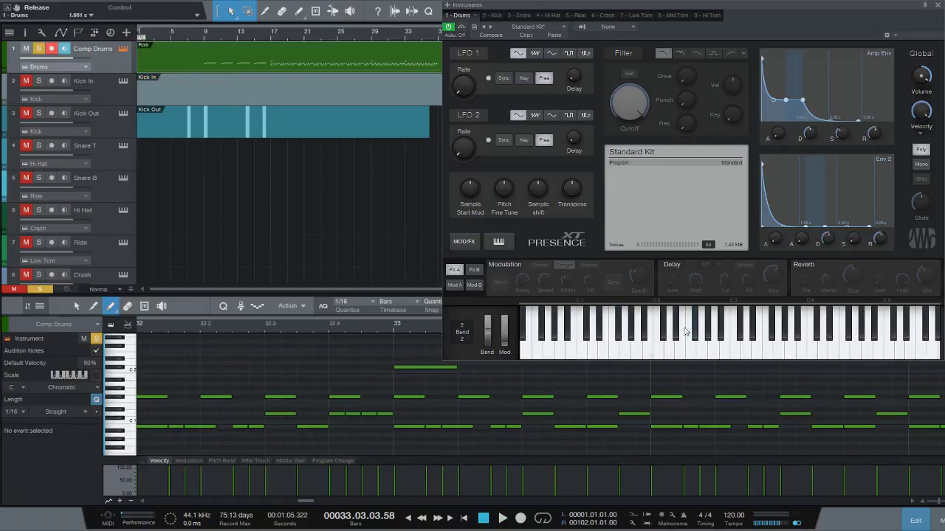
# Step: Try bending the pitch down and up with the pitch bend wheel while sounding Standard Kit keys on the virtual keyboard
pyautogui.click(607, 350)
pyautogui.moveTo(488, 335); pyautogui.dragTo(487, 353)
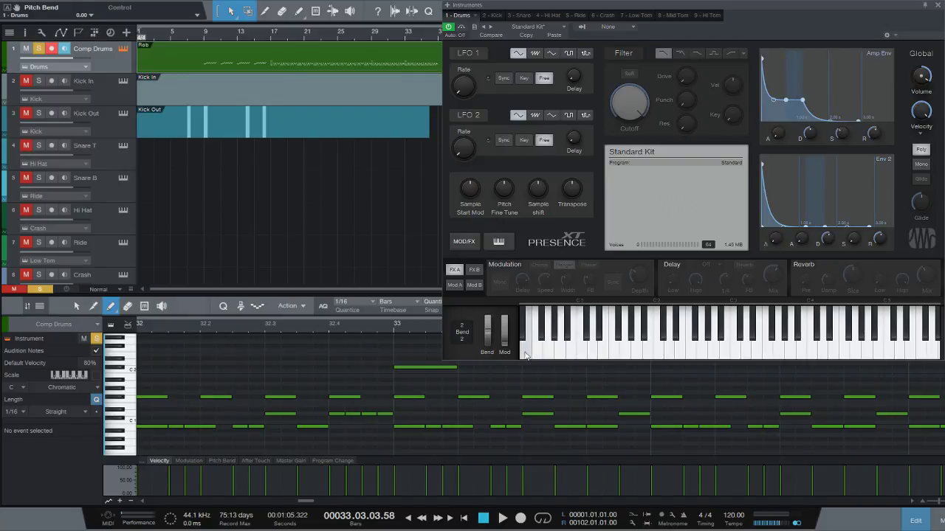
pyautogui.moveTo(487, 326); pyautogui.dragTo(492, 314)
pyautogui.click(569, 332)
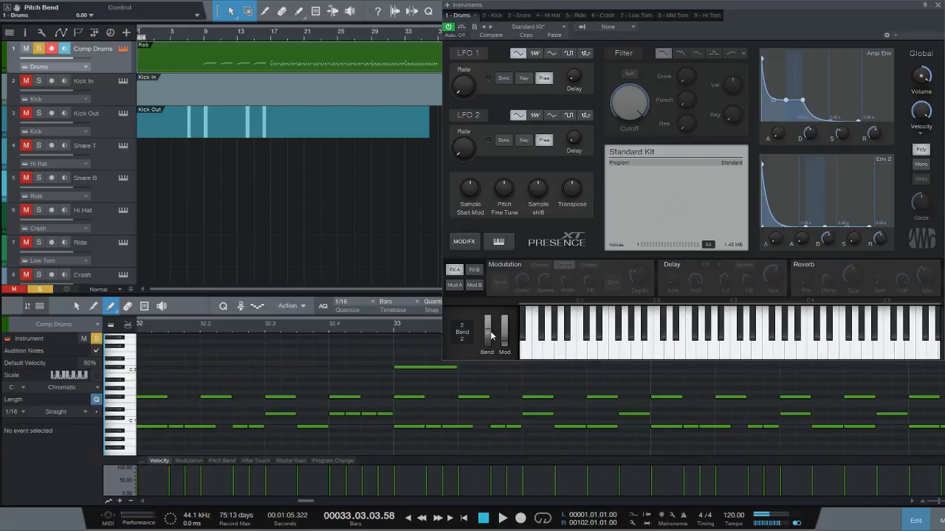
pyautogui.moveTo(493, 336)
pyautogui.mouseDown()
pyautogui.moveTo(492, 347)
pyautogui.moveTo(503, 324)
pyautogui.mouseUp()
# Step: Raise the mod wheel to 1.00 and audition Standard Kit sounds across the virtual keyboard
pyautogui.moveTo(506, 344); pyautogui.dragTo(506, 316)
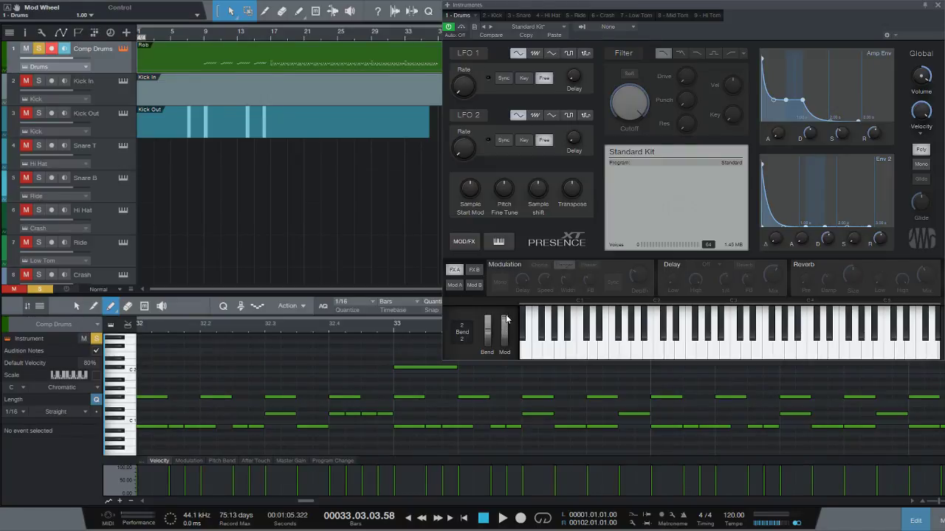
pyautogui.click(561, 350)
pyautogui.click(561, 351)
pyautogui.click(560, 350)
pyautogui.click(569, 351)
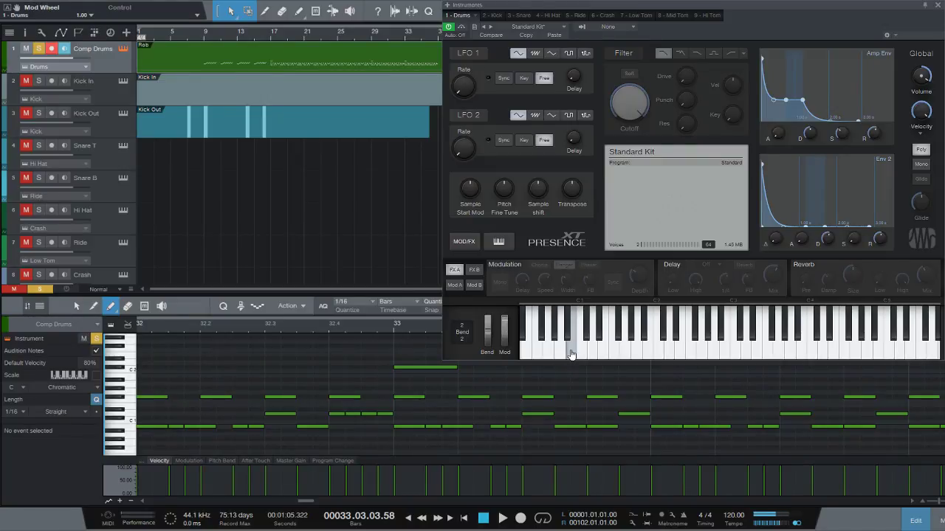
pyautogui.click(572, 353)
pyautogui.click(537, 346)
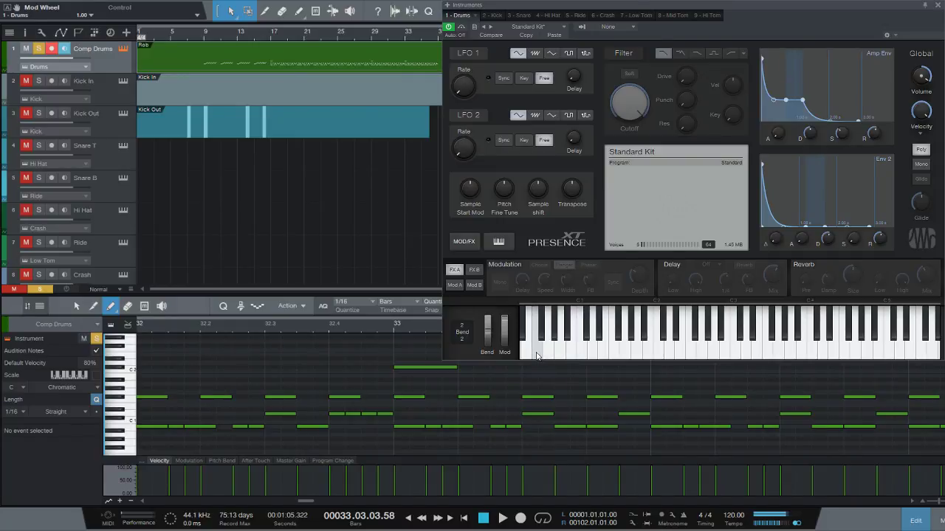
pyautogui.click(729, 354)
pyautogui.click(691, 352)
pyautogui.click(669, 351)
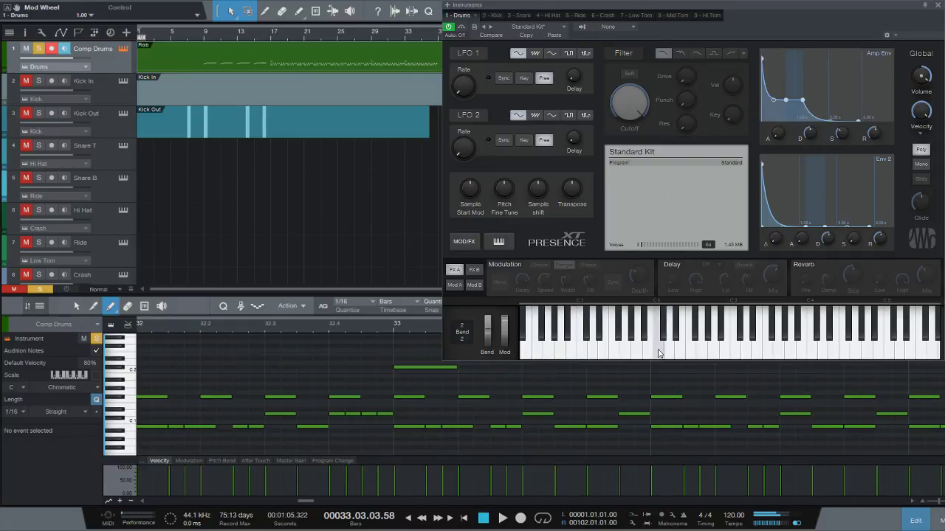
pyautogui.click(657, 352)
pyautogui.click(647, 353)
pyautogui.click(631, 352)
pyautogui.click(617, 354)
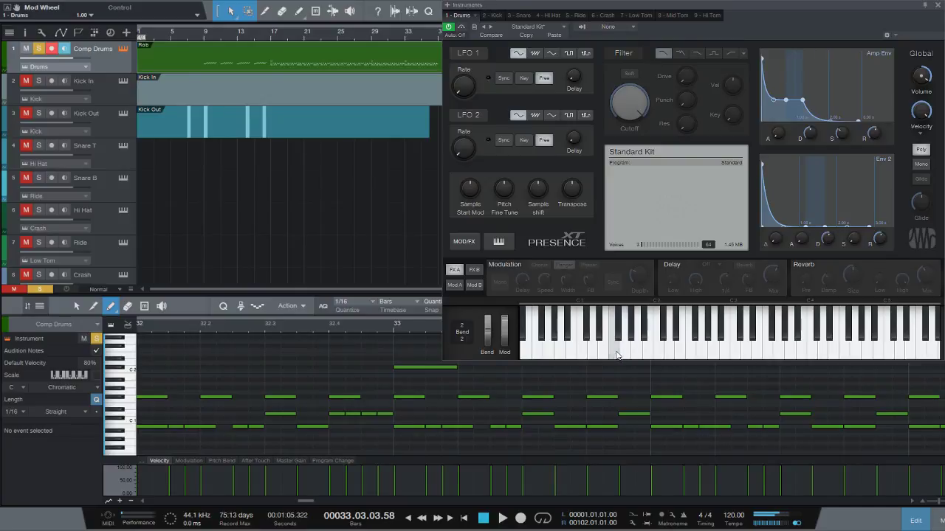
pyautogui.click(606, 355)
pyautogui.click(604, 355)
pyautogui.click(604, 354)
pyautogui.click(561, 347)
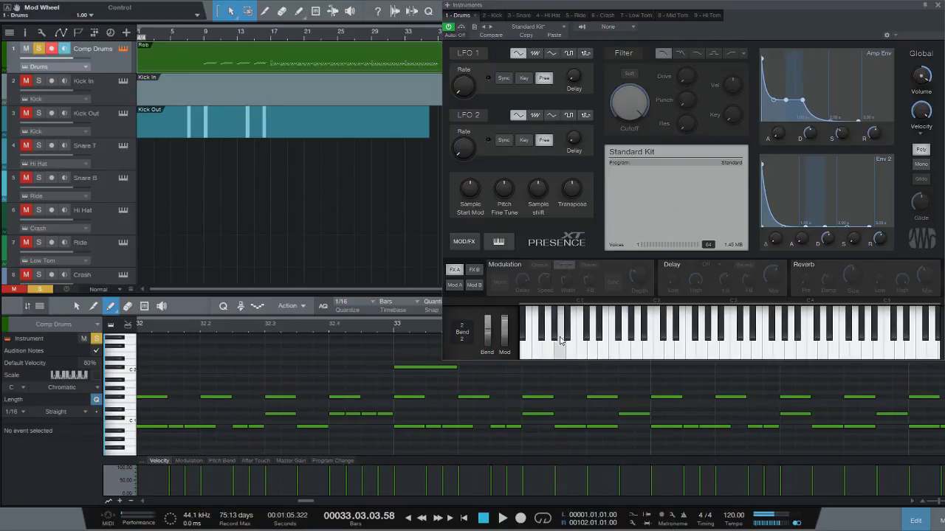
# Step: Return the mod wheel to 0.00 and audition several Standard Kit keys in the octave around C1 for comparison
pyautogui.moveTo(504, 331); pyautogui.dragTo(505, 347)
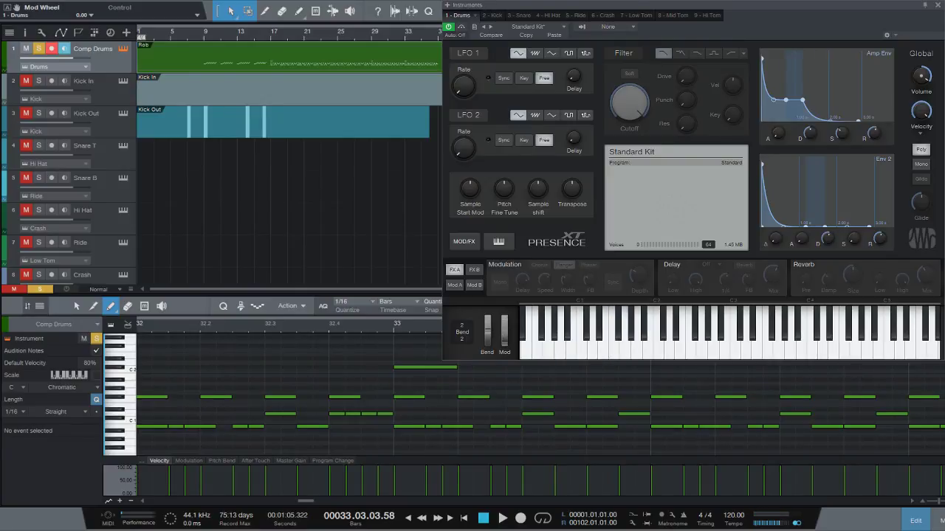
pyautogui.click(631, 321)
pyautogui.click(620, 331)
pyautogui.click(614, 347)
pyautogui.click(603, 348)
pyautogui.click(596, 349)
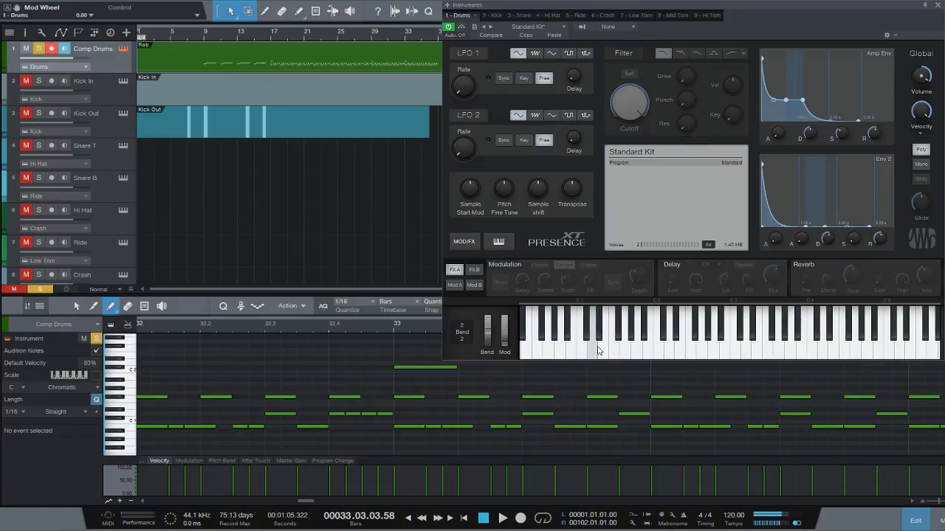
pyautogui.click(597, 348)
pyautogui.click(600, 351)
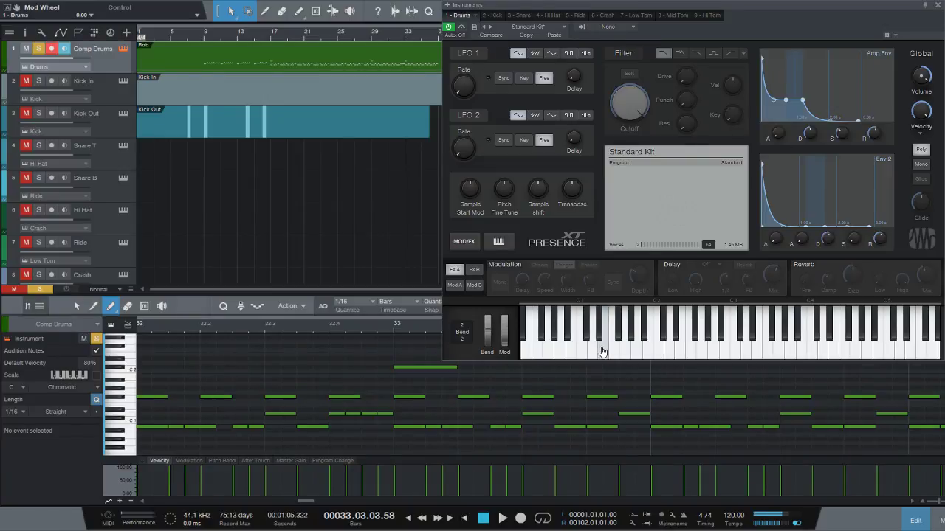
pyautogui.click(602, 351)
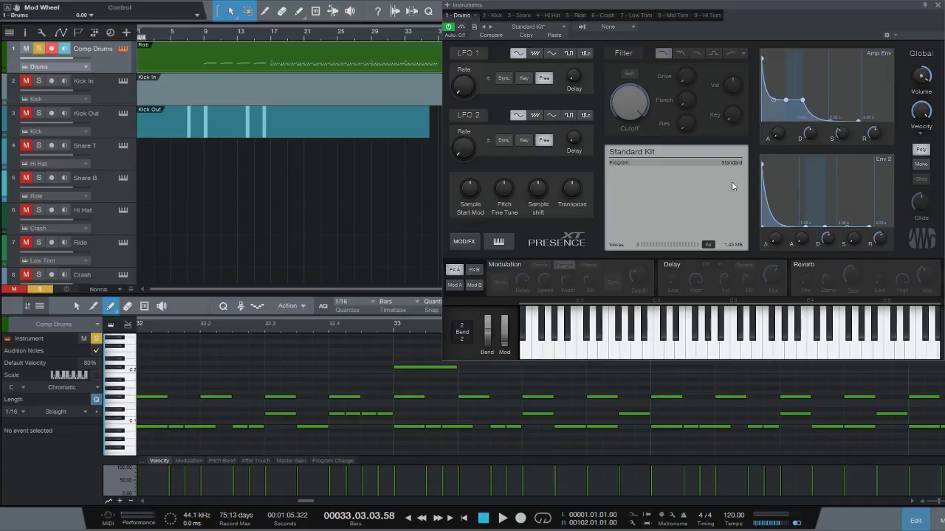
# Step: Activate the Standard Kit's filter and set its Punch to 100% while playing the drums from bar 9, and stop playback
pyautogui.click(626, 53)
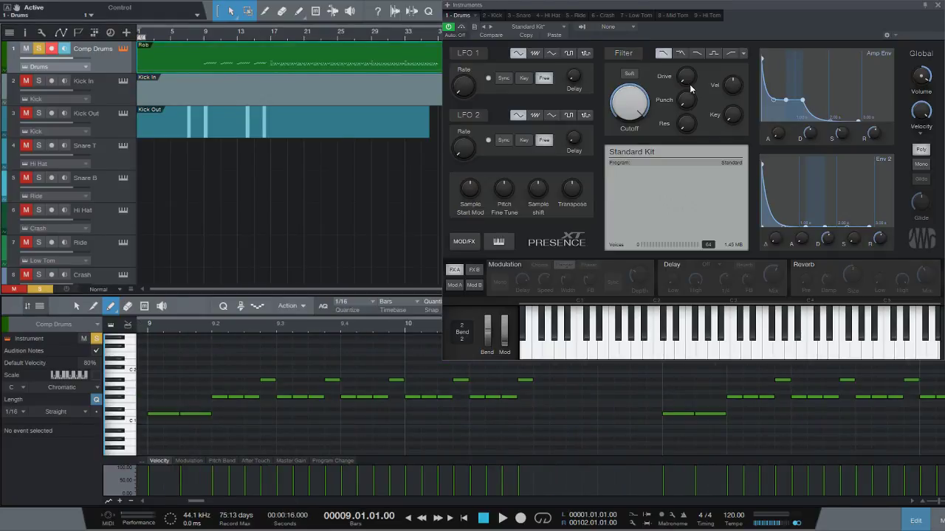
pyautogui.press('space')
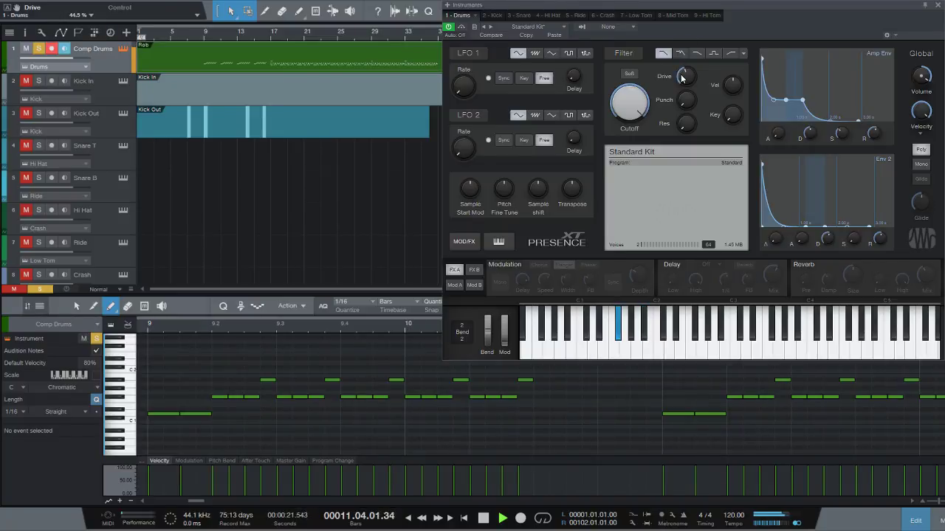
pyautogui.moveTo(683, 101); pyautogui.dragTo(687, 39)
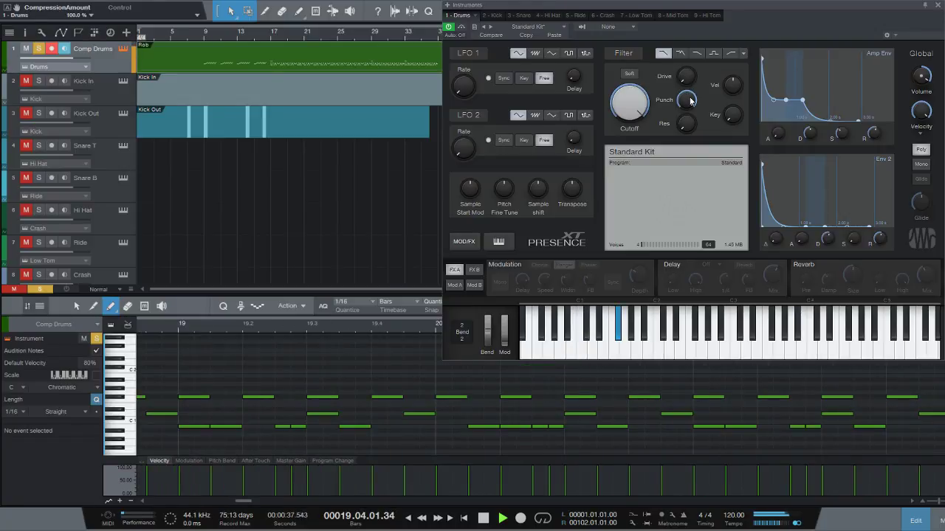
pyautogui.press('space')
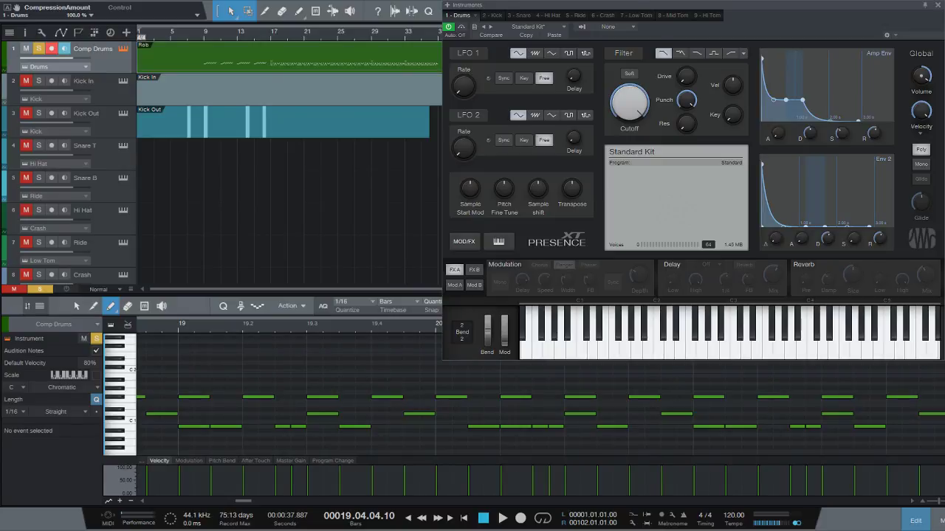
# Step: Close the instrument window after viewing the Snare T track's instrument, and turn off solo on the Comp Drums track
pyautogui.click(123, 146)
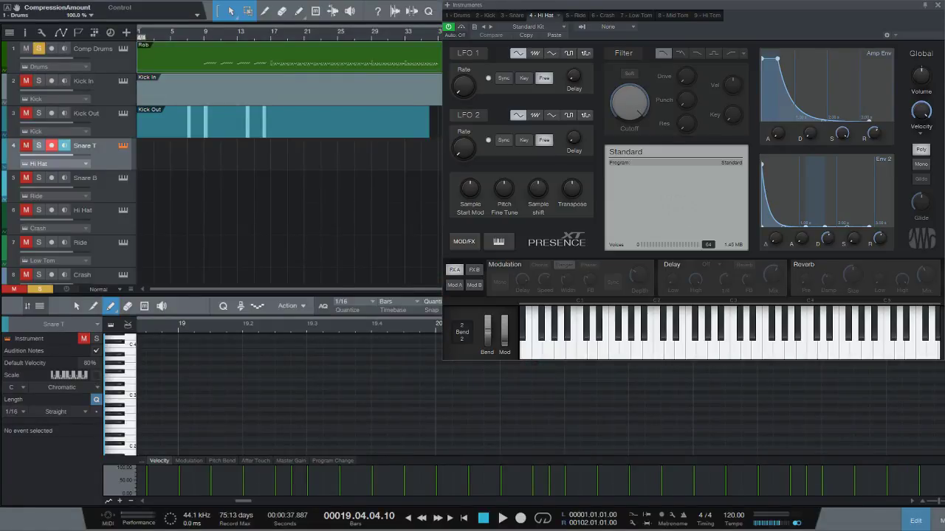
pyautogui.press('Escape')
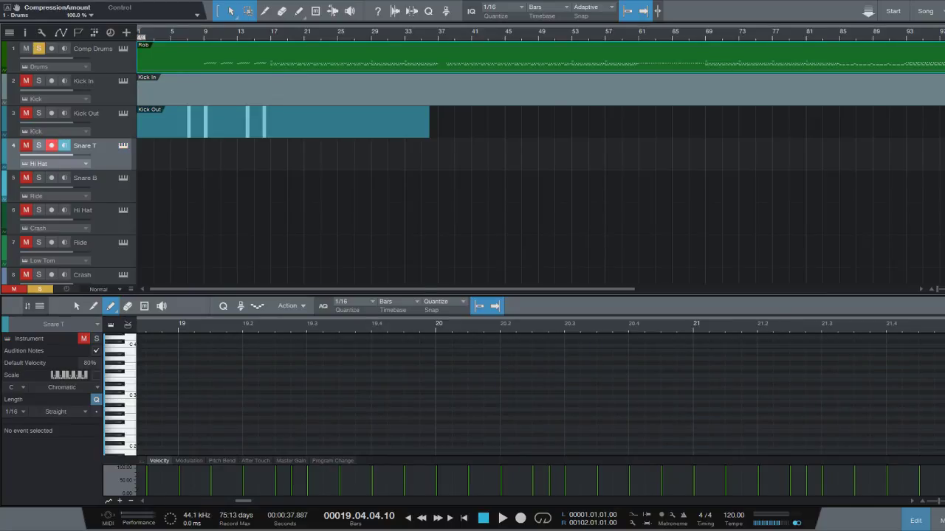
pyautogui.click(93, 50)
pyautogui.click(39, 49)
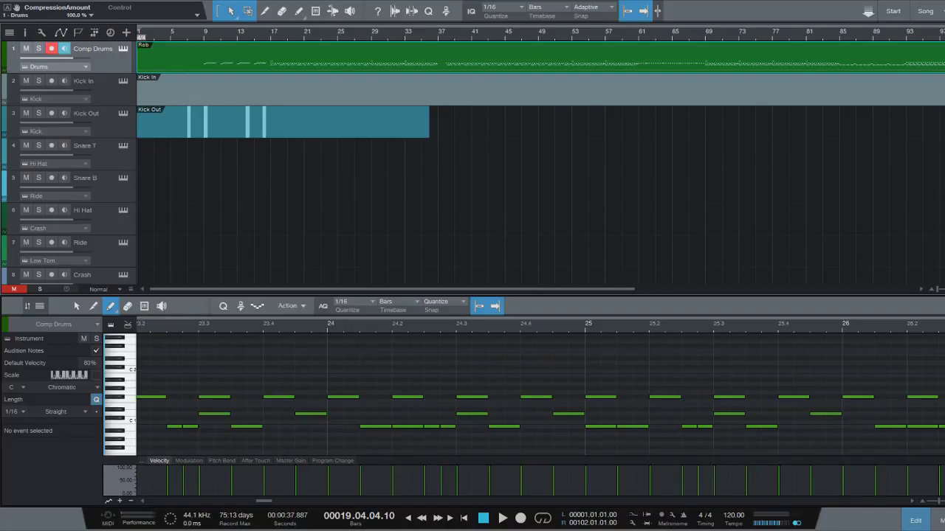
# Step: Copy the drum part from the Comp Drums track to the Snare T track at bar 1
pyautogui.hotkey('ctrl', 'd')
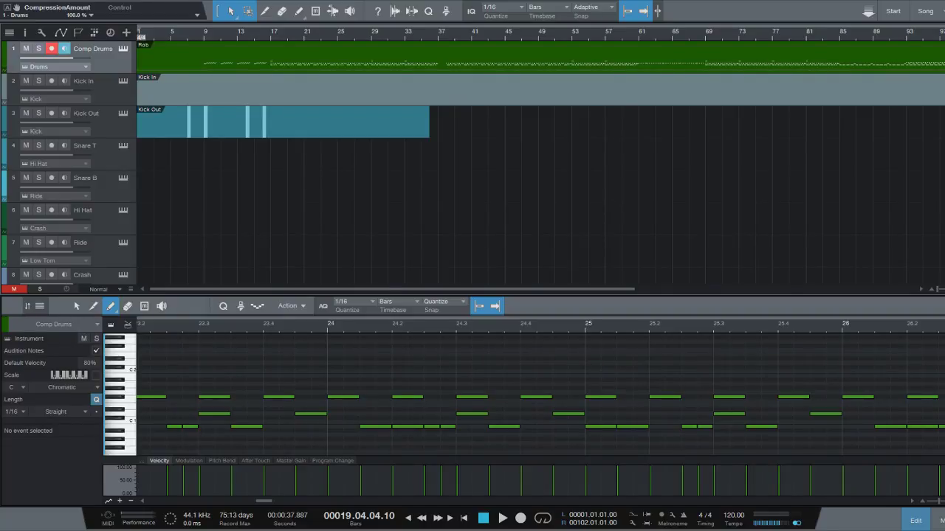
pyautogui.doubleClick(397, 58)
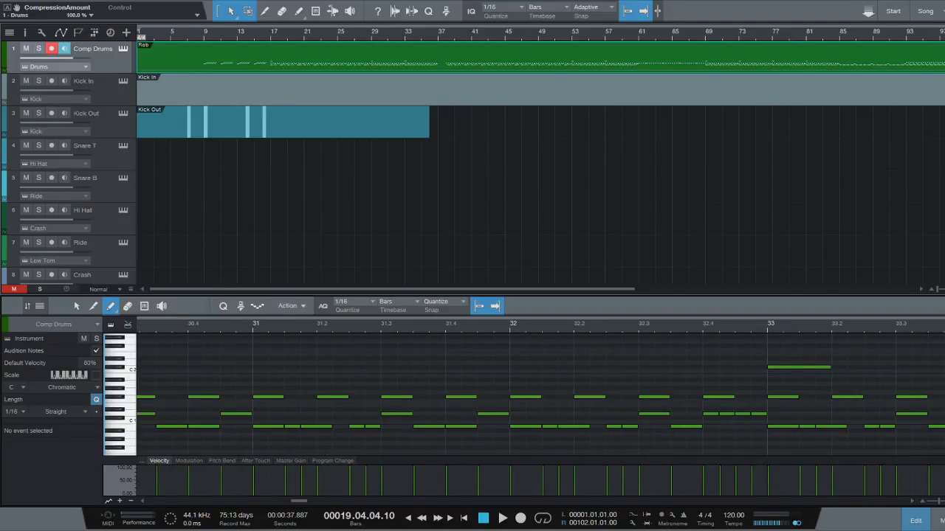
pyautogui.moveTo(397, 58); pyautogui.dragTo(382, 154)
# Step: Delete all existing parts from the Kick In and Kick Out tracks
pyautogui.click(411, 90)
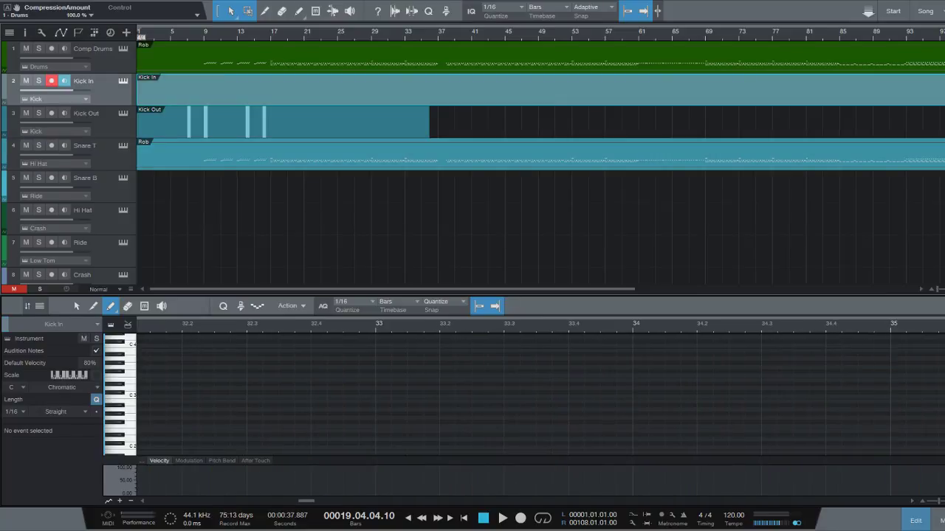
pyautogui.press('Delete')
pyautogui.click(365, 123)
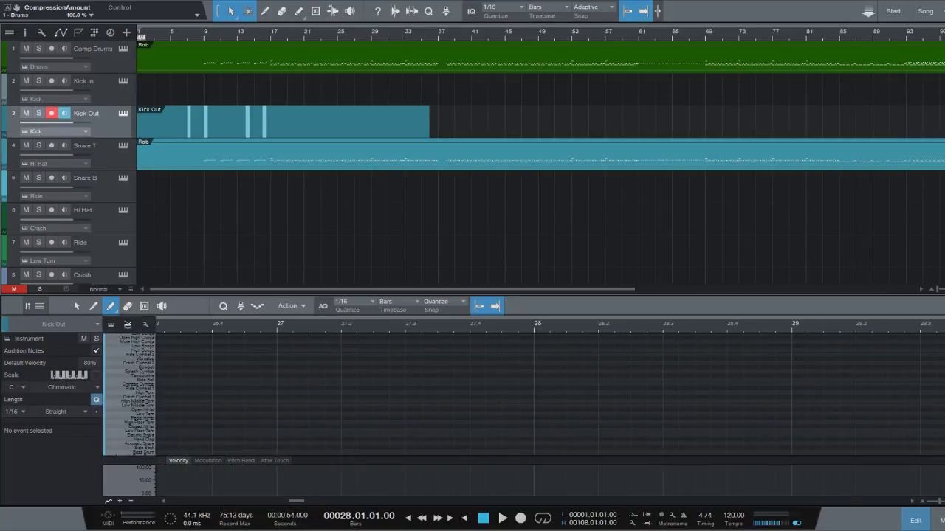
pyautogui.click(365, 122)
pyautogui.press('Delete')
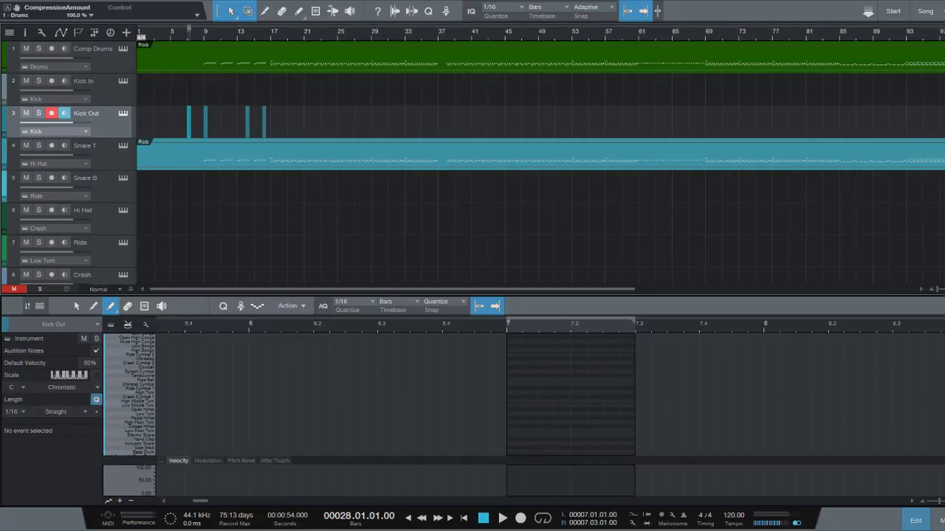
pyautogui.click(296, 123)
pyautogui.hotkey('ctrl', 'shift', 'a')
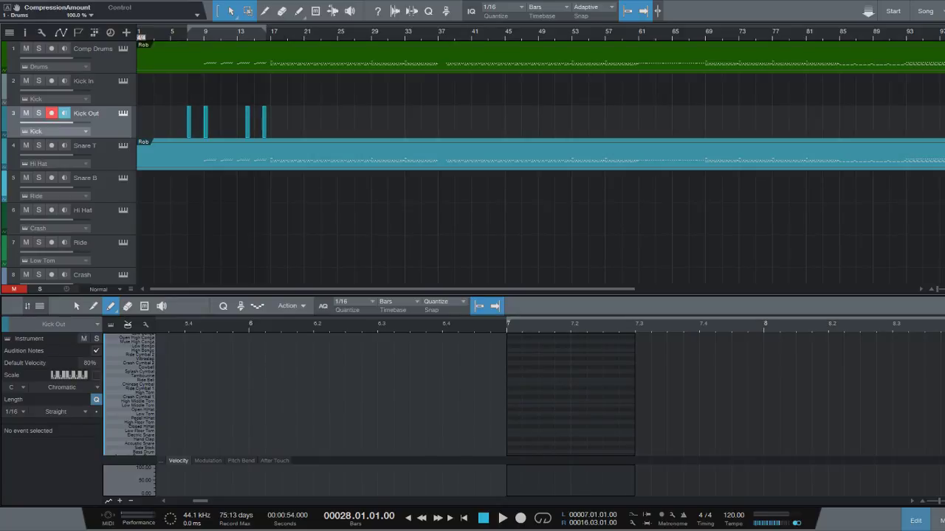
pyautogui.press('Delete')
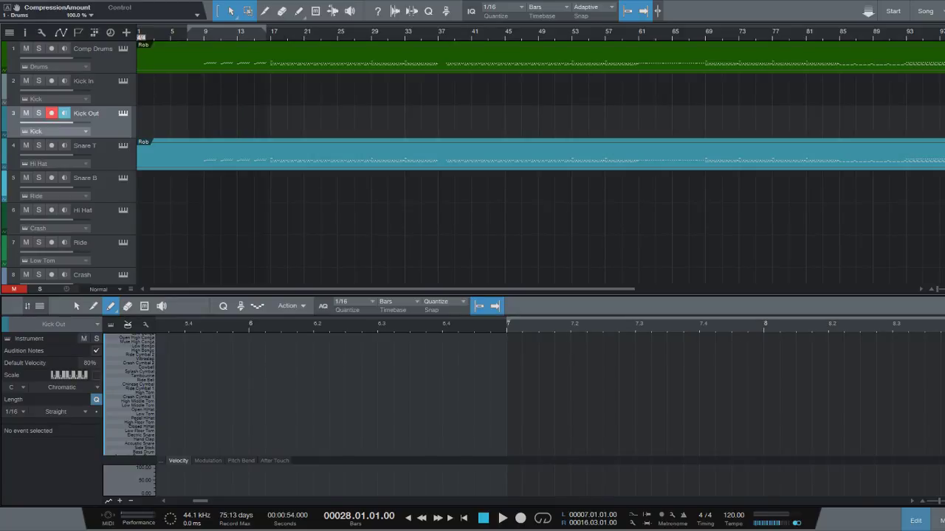
# Step: Copy the Comp Drums part to the Kick In track at bar 1 and mute the Comp Drums track
pyautogui.click(295, 57)
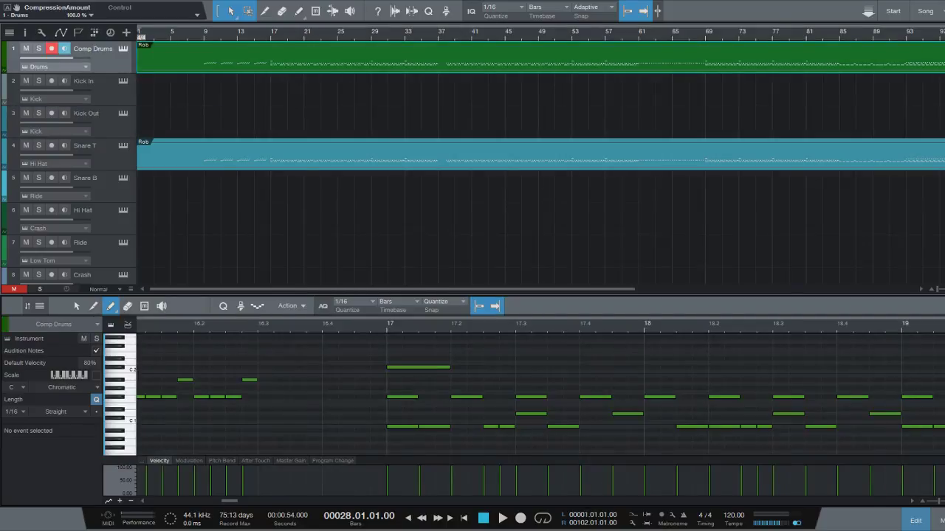
pyautogui.moveTo(295, 57); pyautogui.dragTo(295, 90)
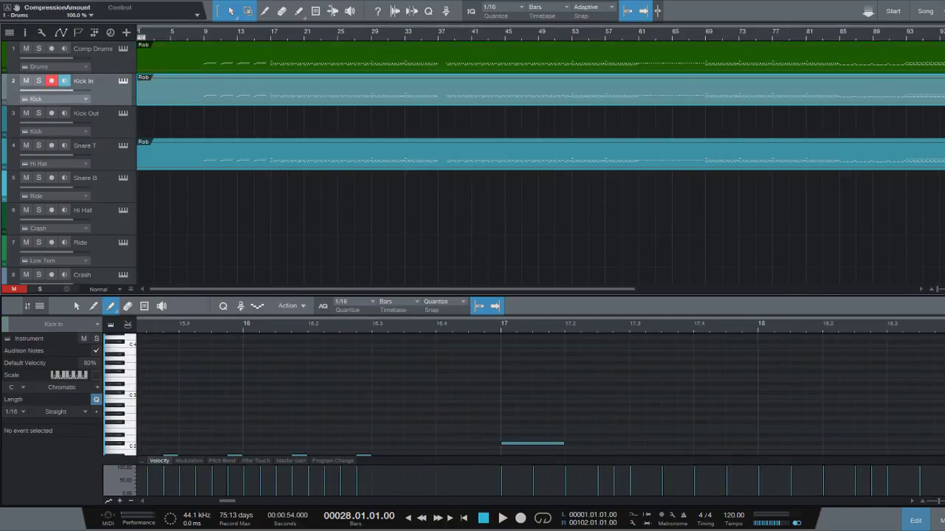
pyautogui.click(26, 49)
# Step: Open the Kick In part's notes in drum view with the Arrow tool active
pyautogui.doubleClick(295, 91)
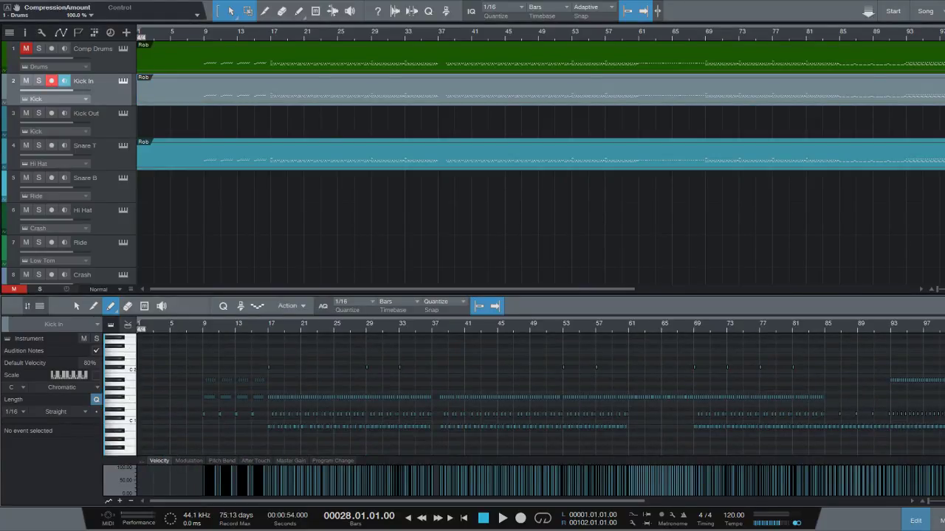
pyautogui.click(128, 325)
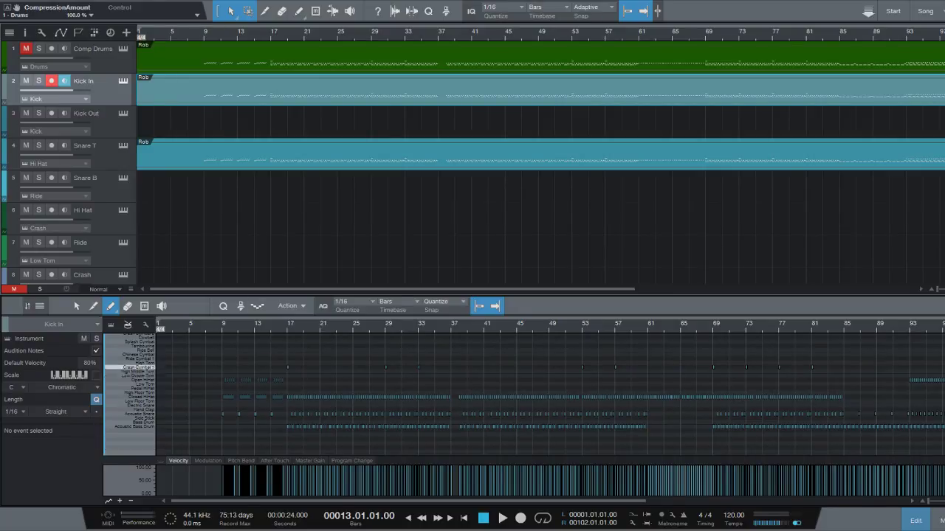
pyautogui.click(76, 306)
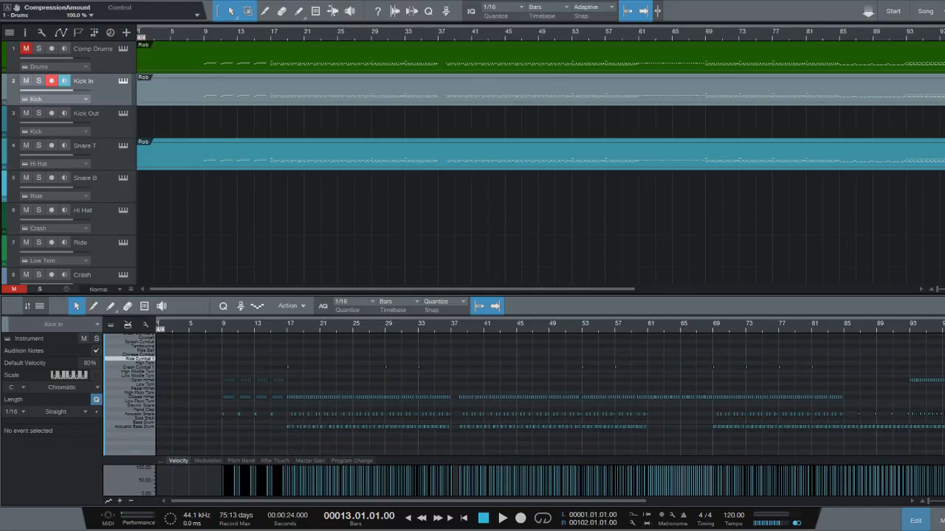
# Step: Delete every note except the Acoustic Bass Drum hits from the Kick In part and return the playhead to bar 1
pyautogui.hscroll(5, 509, 395)
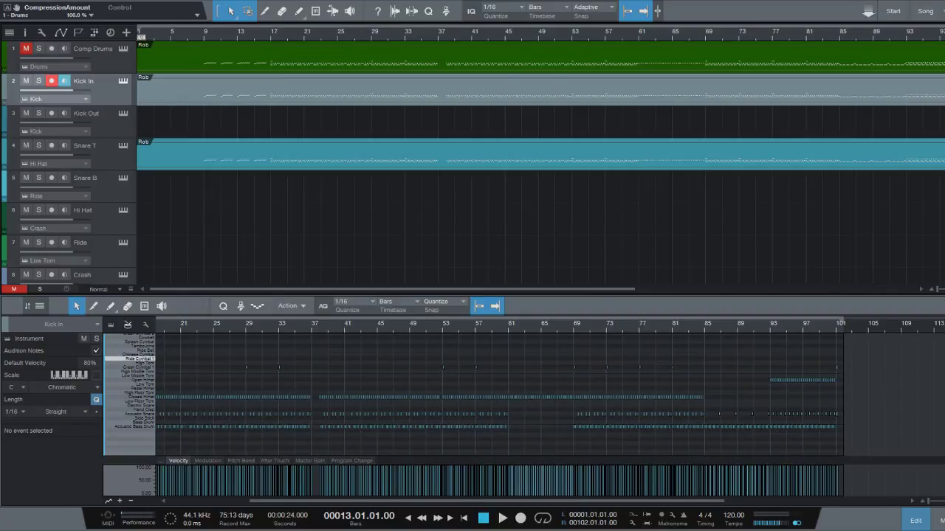
pyautogui.moveTo(159, 359); pyautogui.dragTo(885, 415)
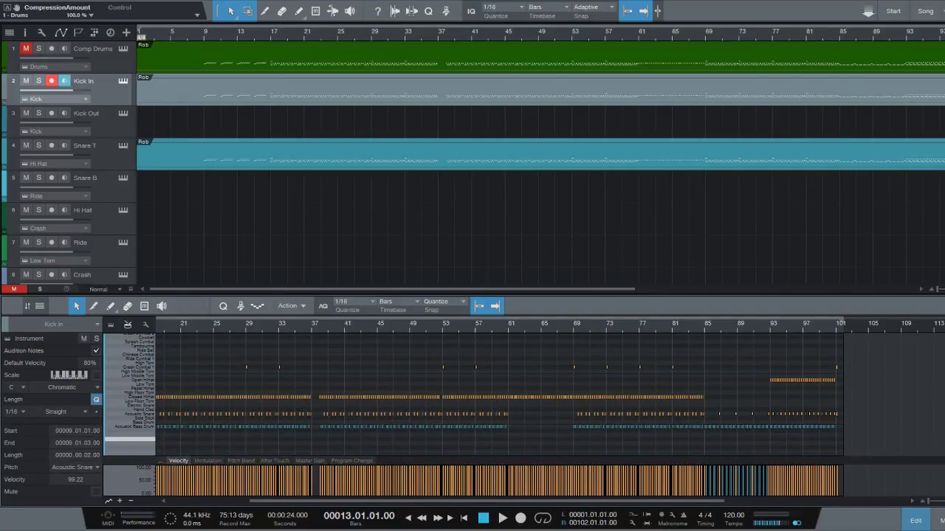
pyautogui.press('Delete')
pyautogui.press('Home')
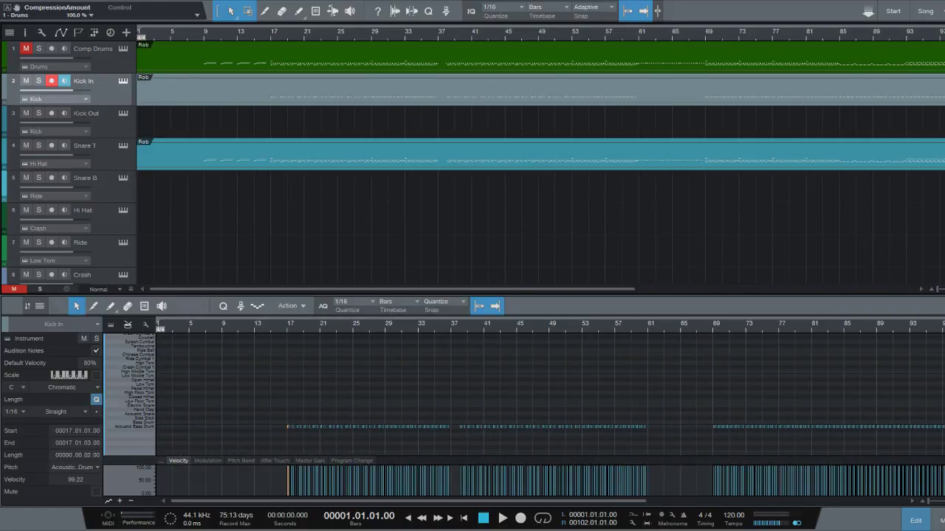
# Step: Open the Snare T part's notes in drum view with the drum rows that contain notes in sight
pyautogui.click(295, 154)
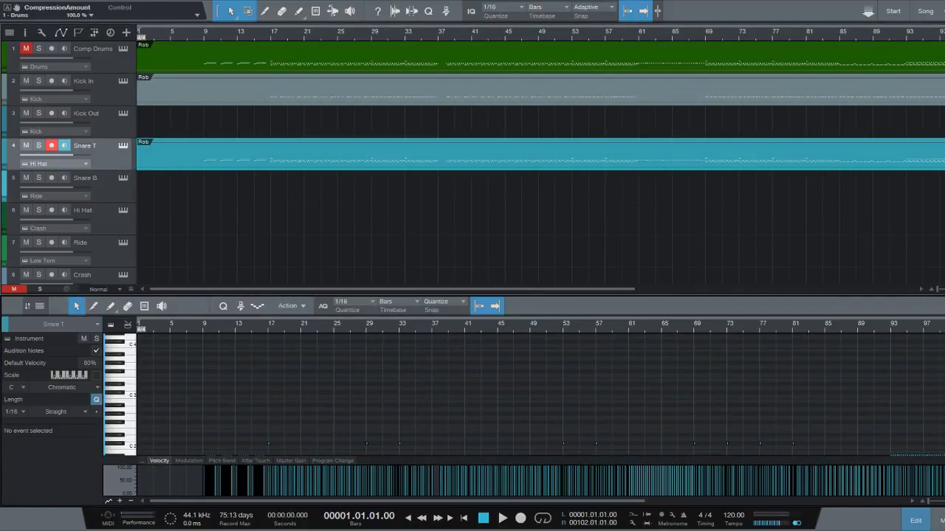
pyautogui.scroll(-5, 118, 384)
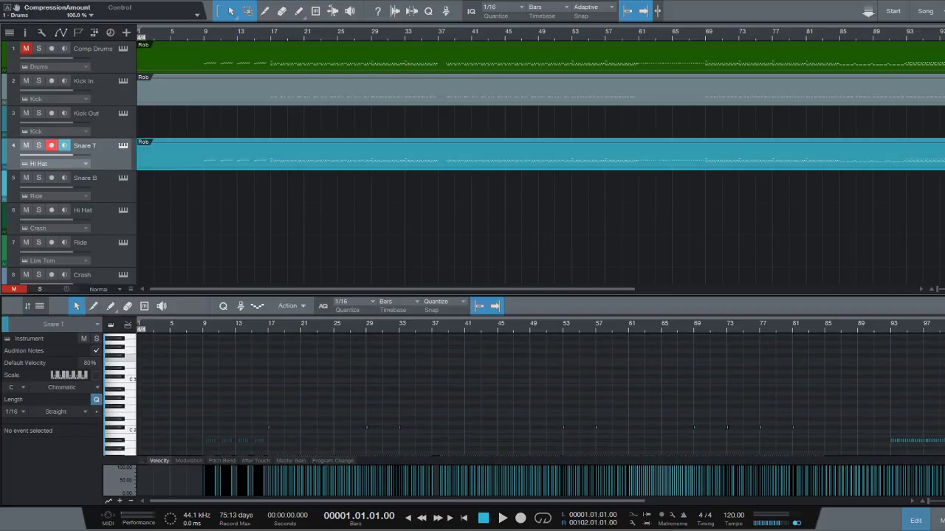
pyautogui.scroll(-1, 119, 383)
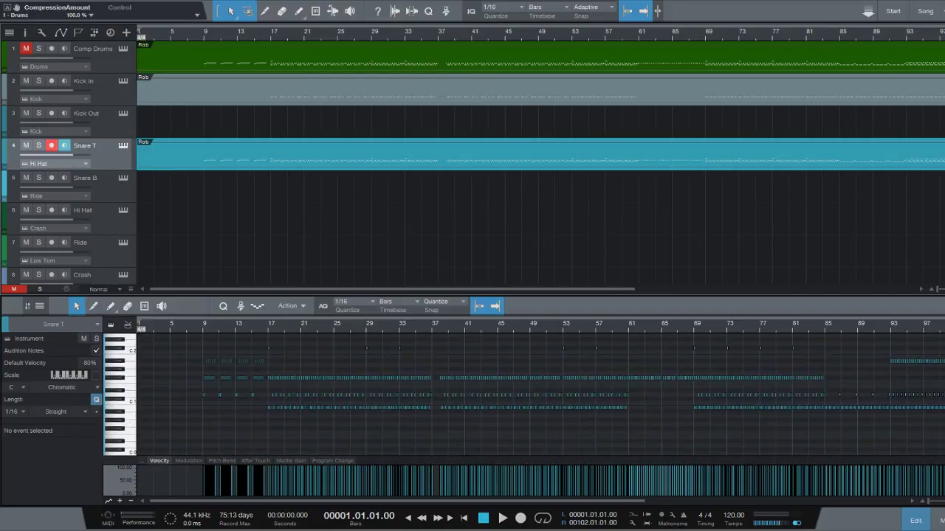
pyautogui.click(128, 325)
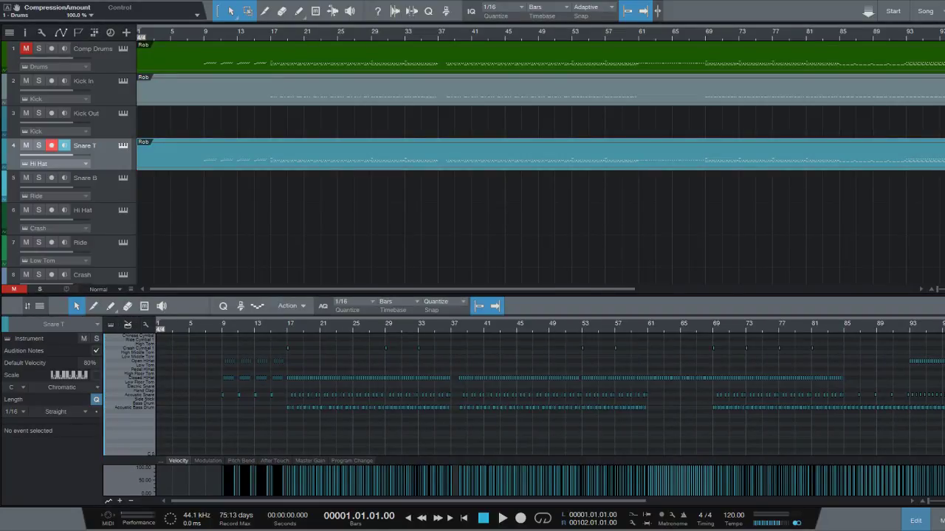
pyautogui.scroll(2, 129, 404)
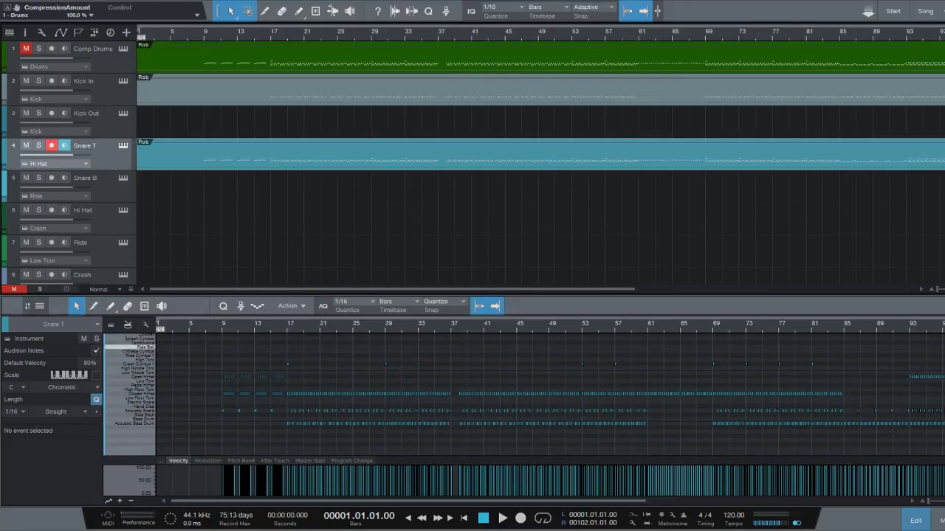
pyautogui.scroll(2, 129, 385)
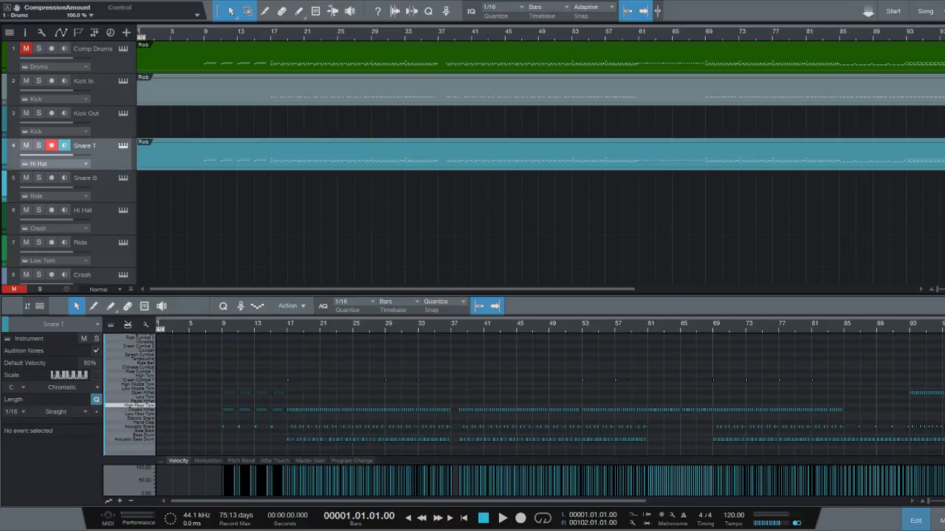
# Step: Delete all cymbal and hi-hat notes above the Acoustic Snare row across the whole Snare T part
pyautogui.scroll(-1, 129, 385)
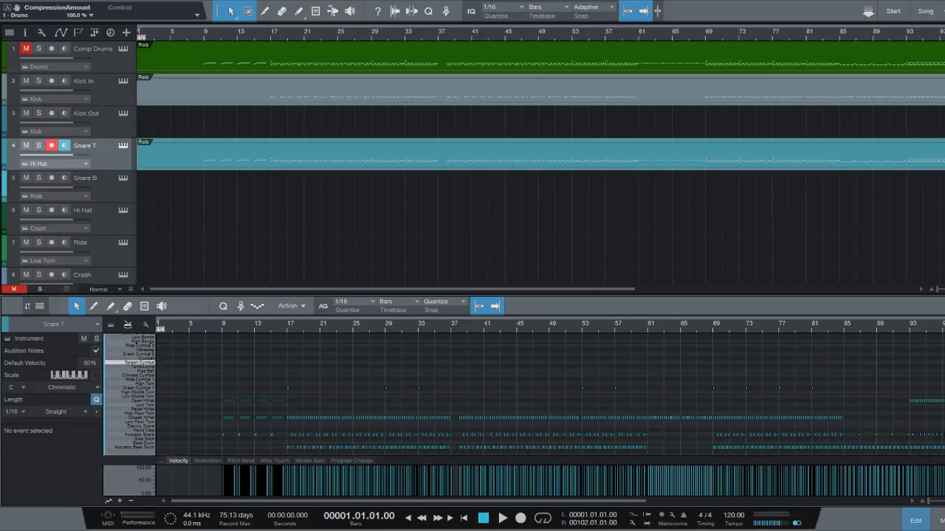
pyautogui.hscroll(4, 516, 392)
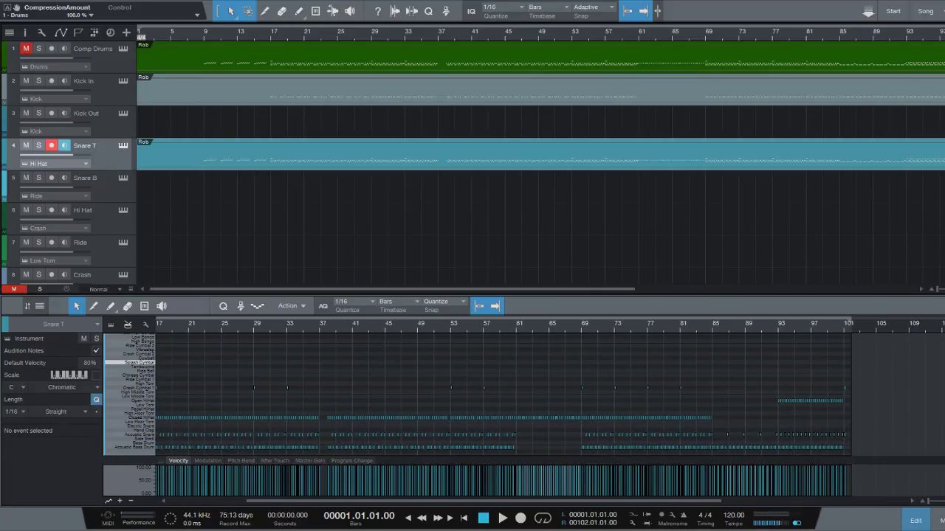
pyautogui.moveTo(871, 362); pyautogui.dragTo(871, 426)
pyautogui.press('Delete')
pyautogui.scroll(-2, 475, 392)
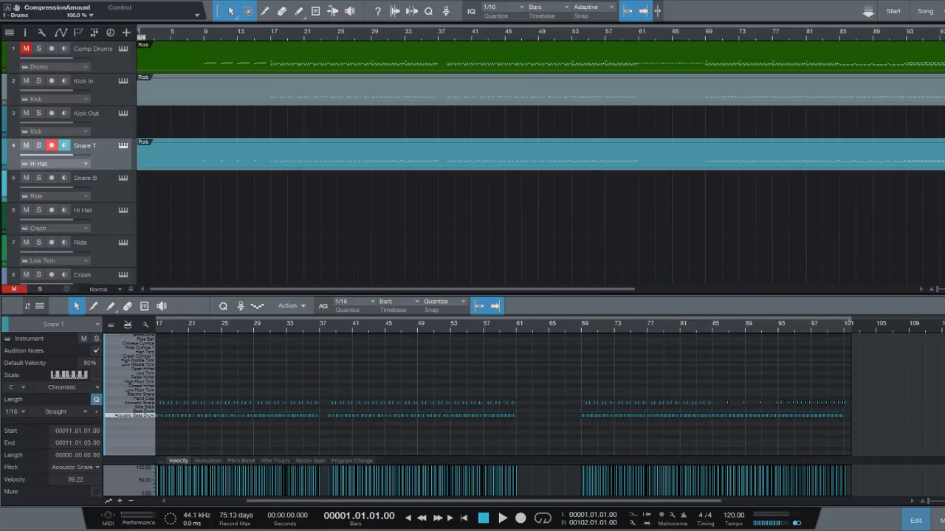
# Step: Delete all Acoustic Bass Drum notes from the Snare T part, keeping only the Acoustic Snare notes
pyautogui.click(549, 411)
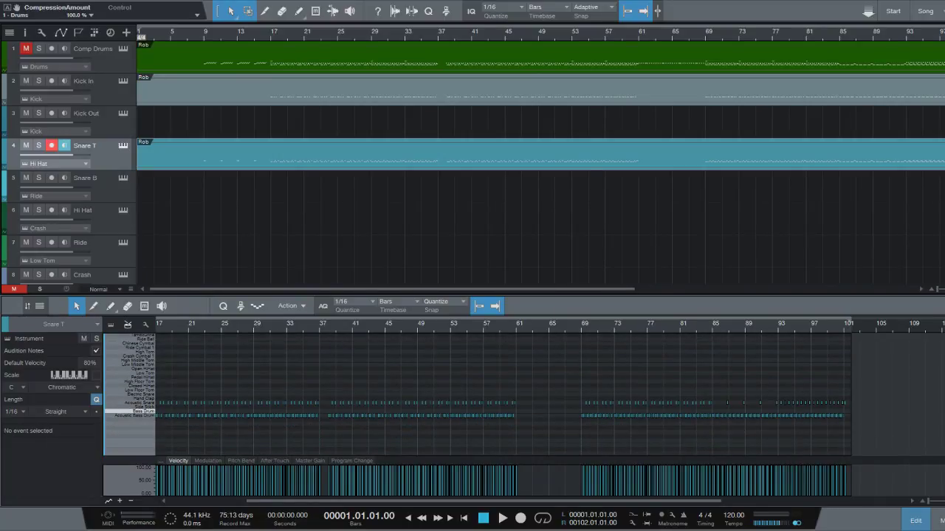
pyautogui.scroll(-6, 549, 411)
pyautogui.hscroll(-4, 549, 411)
pyautogui.scroll(7, 549, 399)
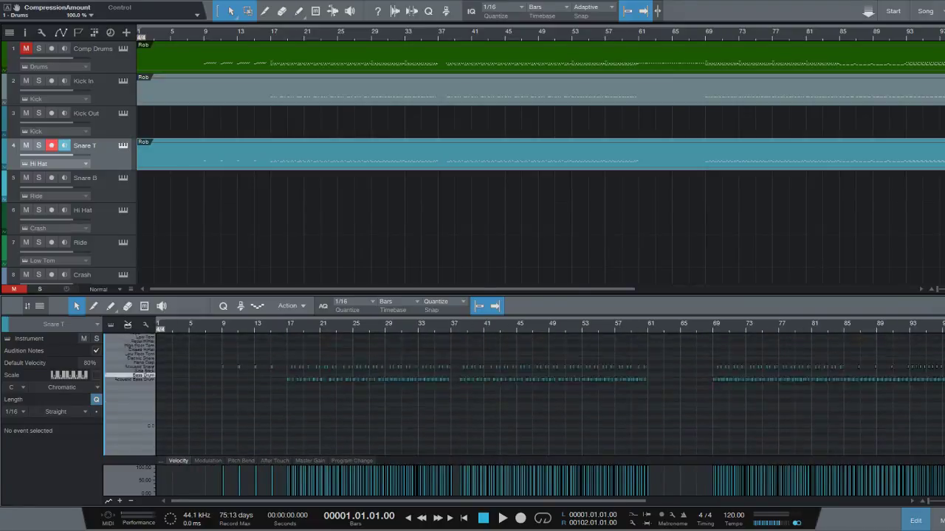
pyautogui.scroll(-7, 550, 399)
pyautogui.scroll(2, 549, 399)
pyautogui.scroll(3, 549, 398)
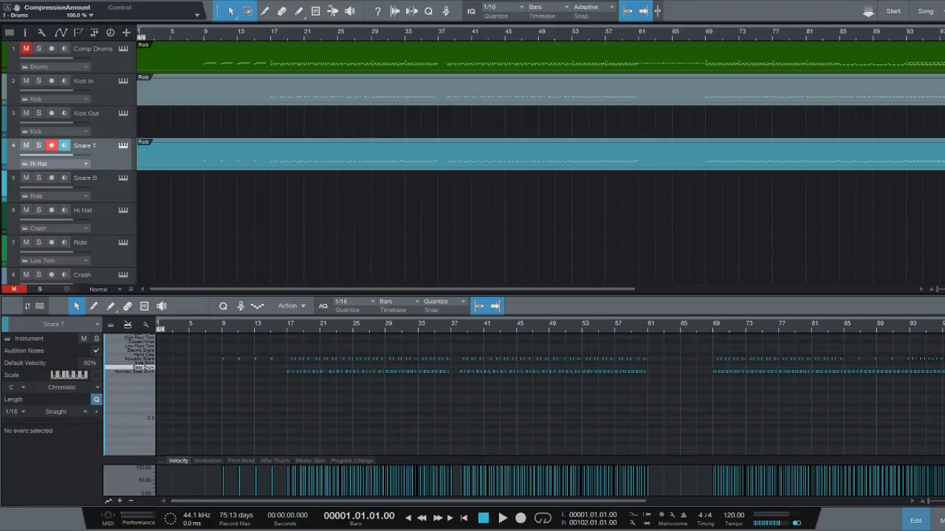
pyautogui.click(129, 367)
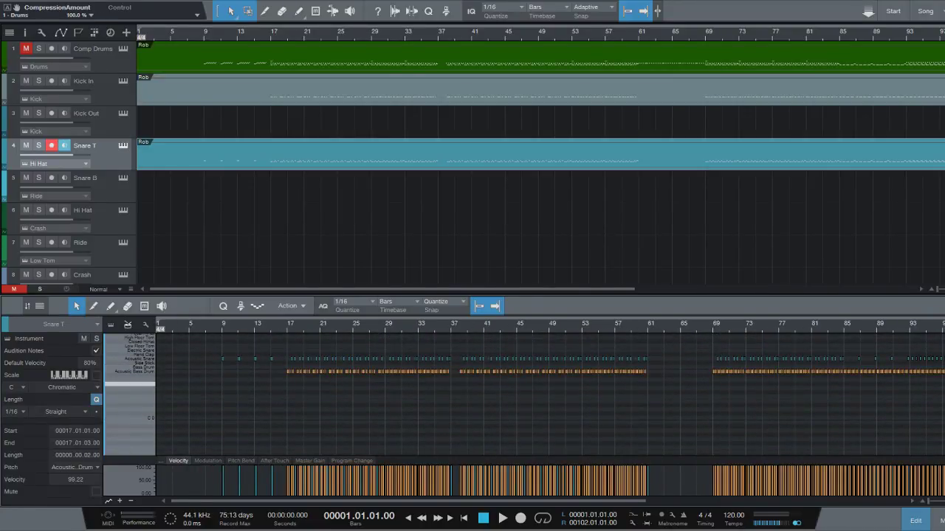
pyautogui.press('Delete')
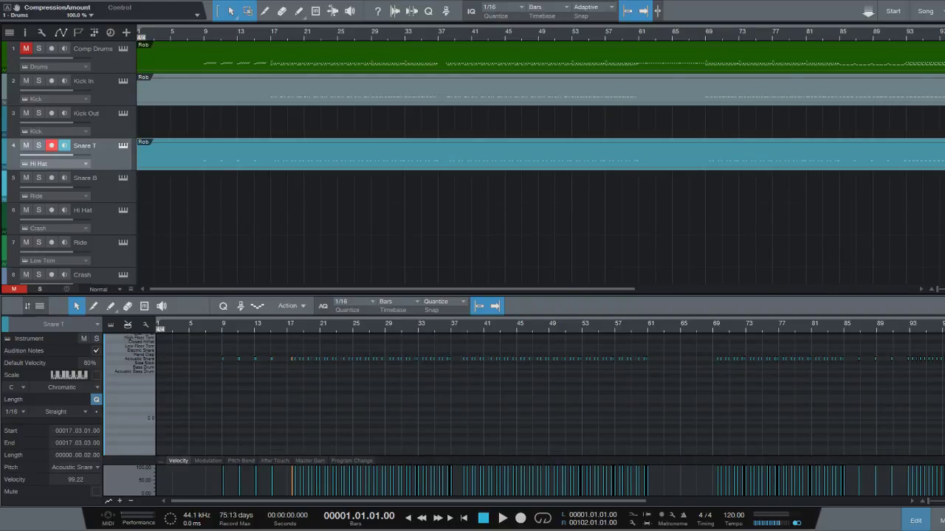
# Step: Compare the notes of the Comp Drums, Kick In and Snare T parts in the note editor
pyautogui.click(414, 56)
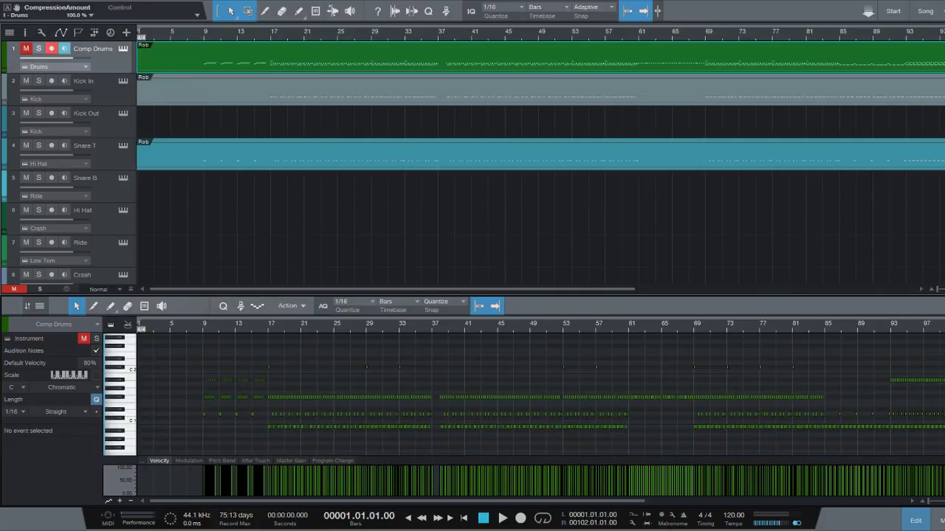
pyautogui.click(431, 86)
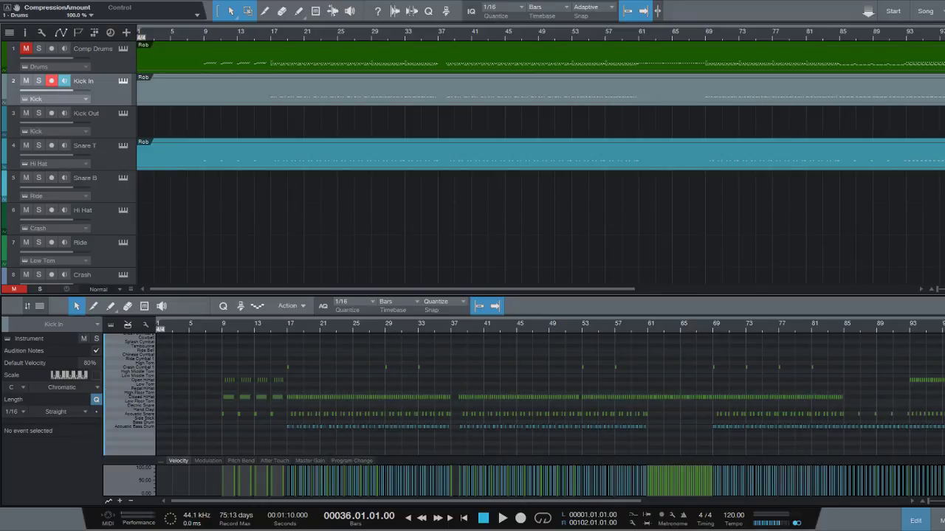
pyautogui.click(346, 406)
pyautogui.click(338, 90)
pyautogui.click(338, 155)
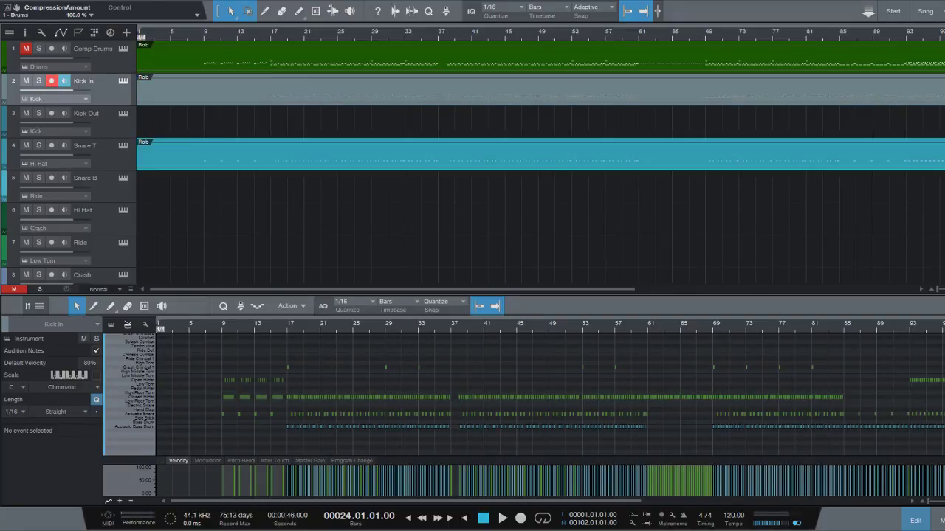
pyautogui.click(338, 214)
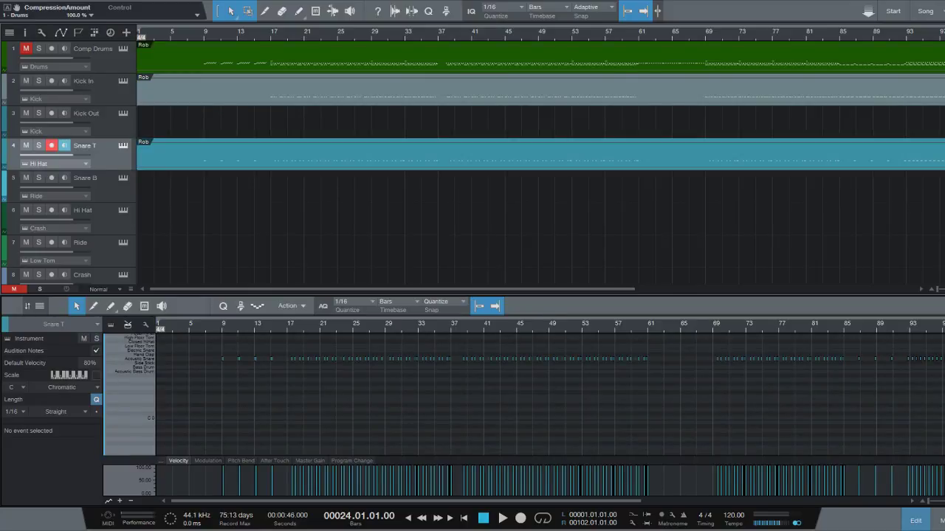
pyautogui.click(307, 88)
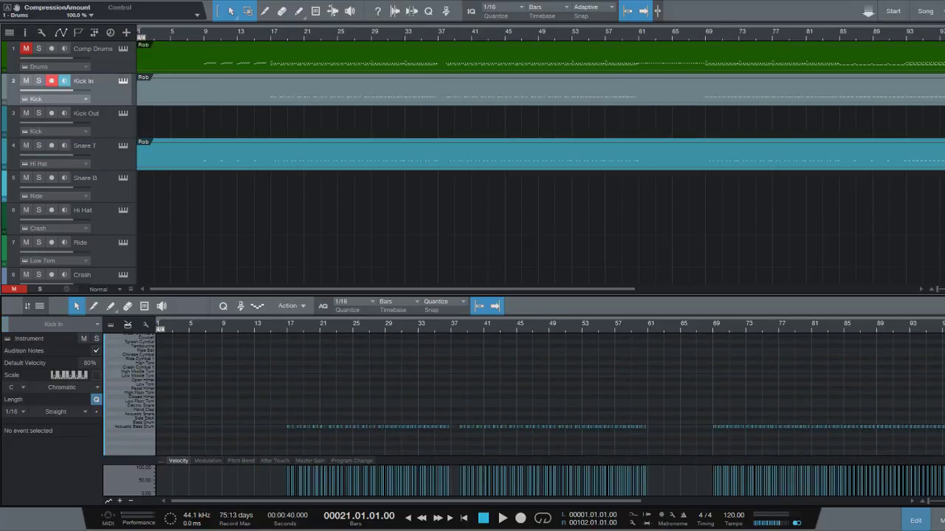
pyautogui.click(322, 155)
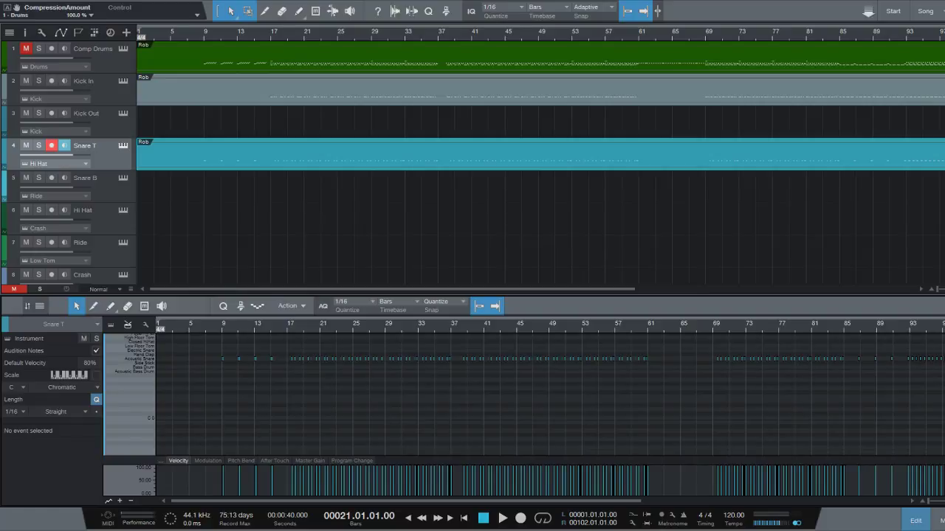
# Step: Solo the Kick In track
pyautogui.click(39, 80)
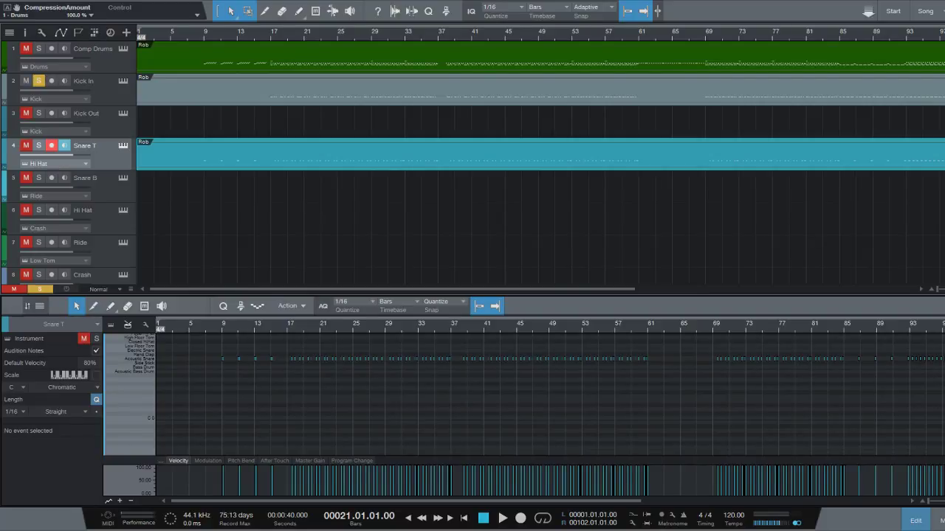
# Step: Play the soloed Kick In track from around bar 16 and stop playback after listening
pyautogui.click(205, 32)
pyautogui.click(272, 32)
pyautogui.click(239, 32)
pyautogui.click(263, 32)
pyautogui.press('space')
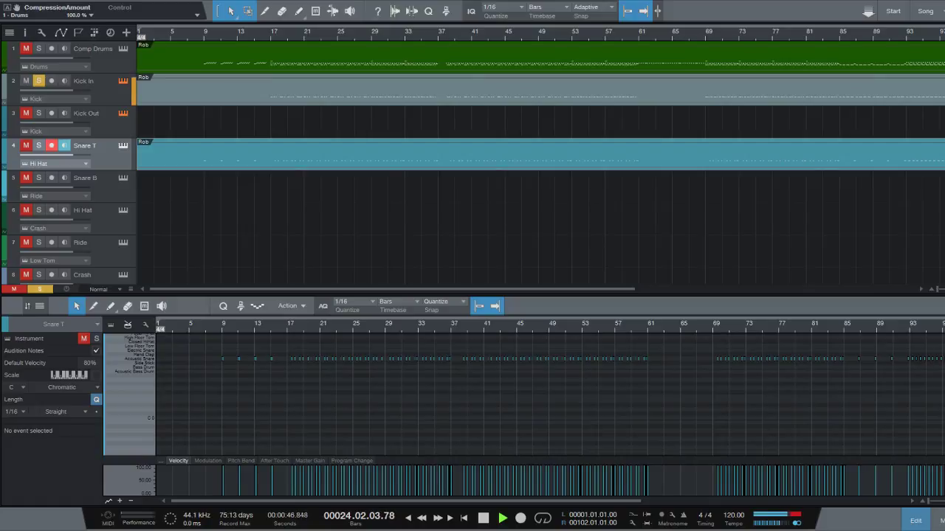
pyautogui.press('space')
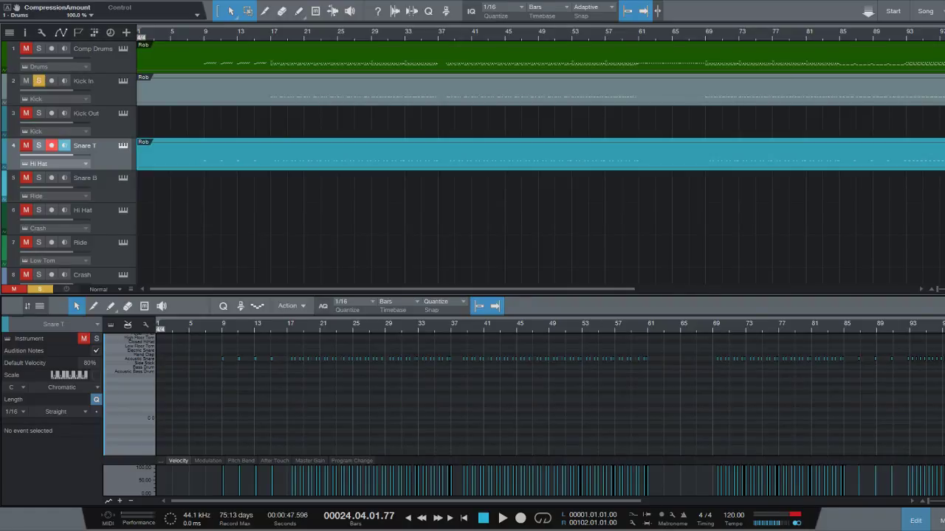
# Step: Switch the solo from Kick In to Snare T and play the snare part from bar 9
pyautogui.click(38, 81)
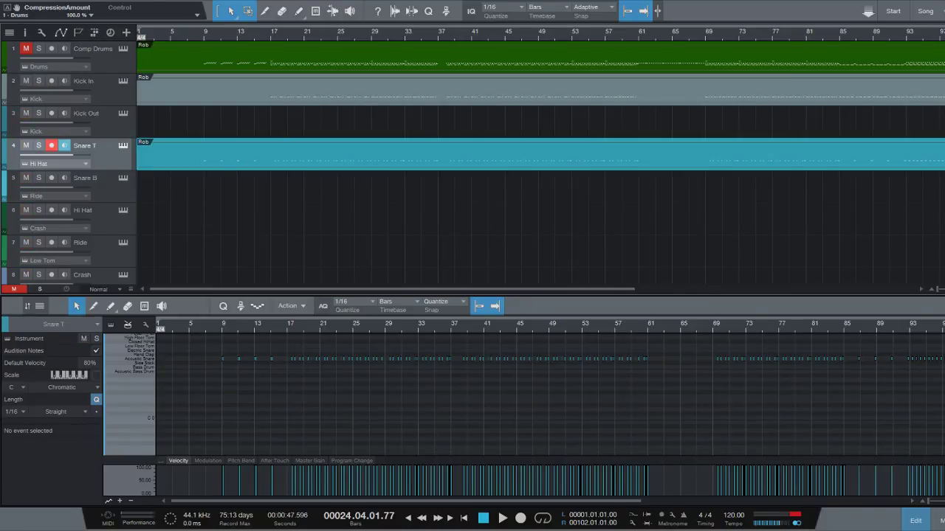
pyautogui.click(39, 146)
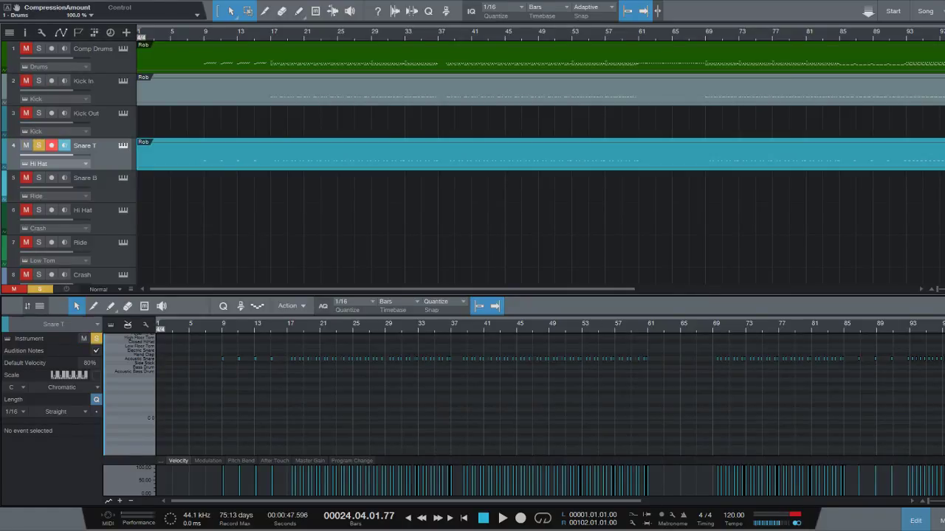
pyautogui.click(205, 32)
pyautogui.press('space')
pyautogui.press('f')
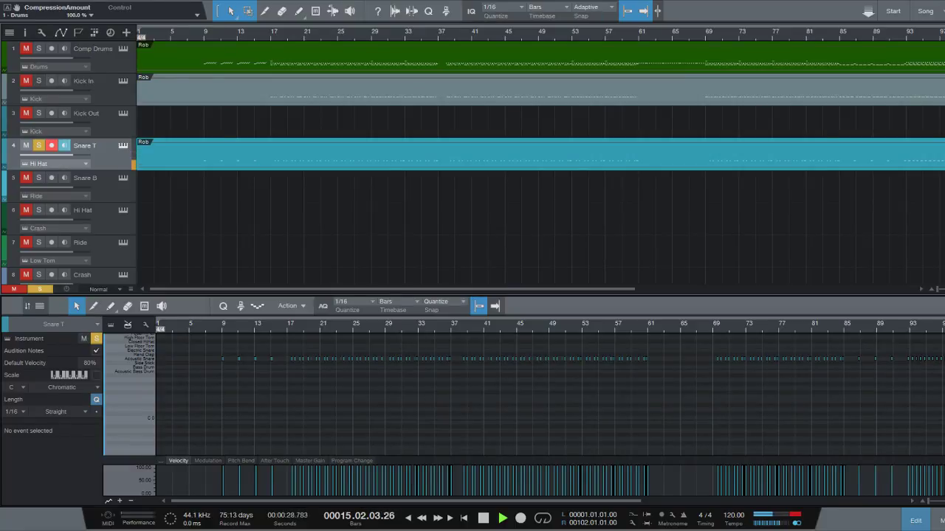
# Step: Compare Kick In and Snare T alone and together during playback by toggling their solos
pyautogui.click(39, 81)
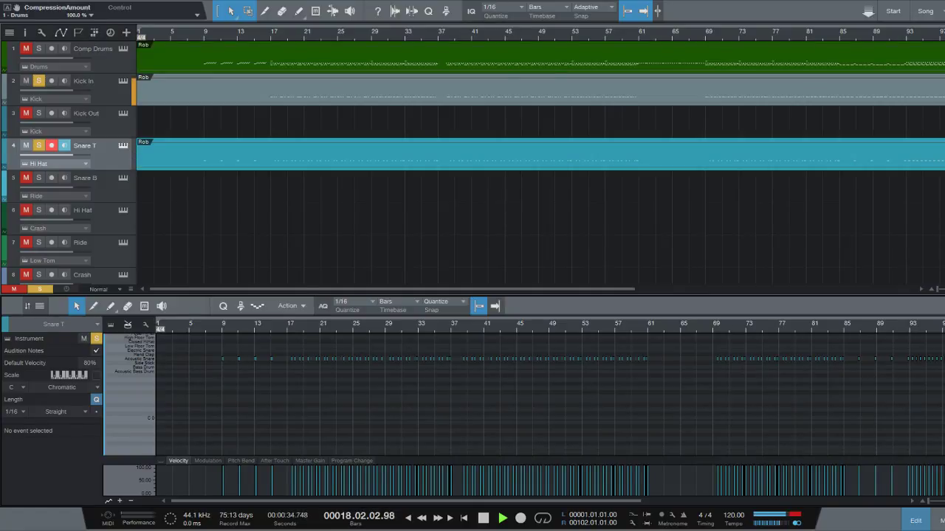
pyautogui.click(38, 145)
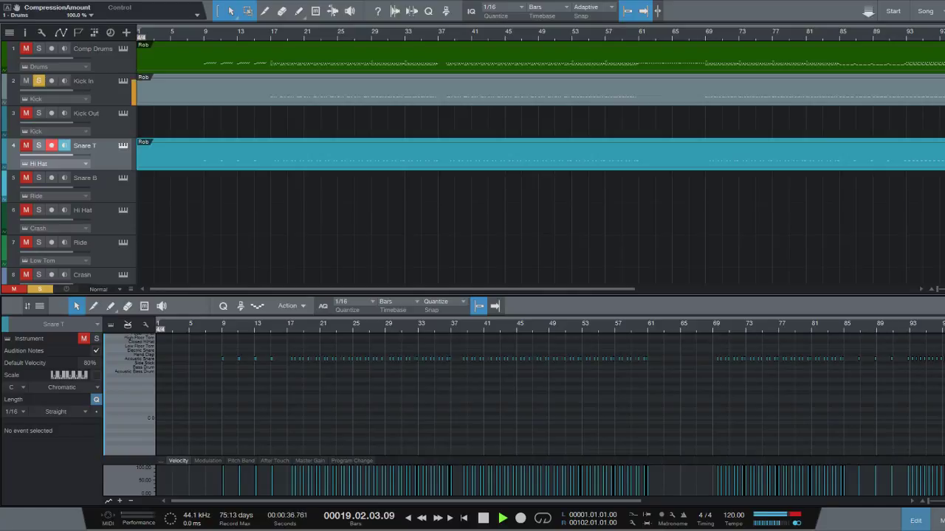
pyautogui.click(38, 145)
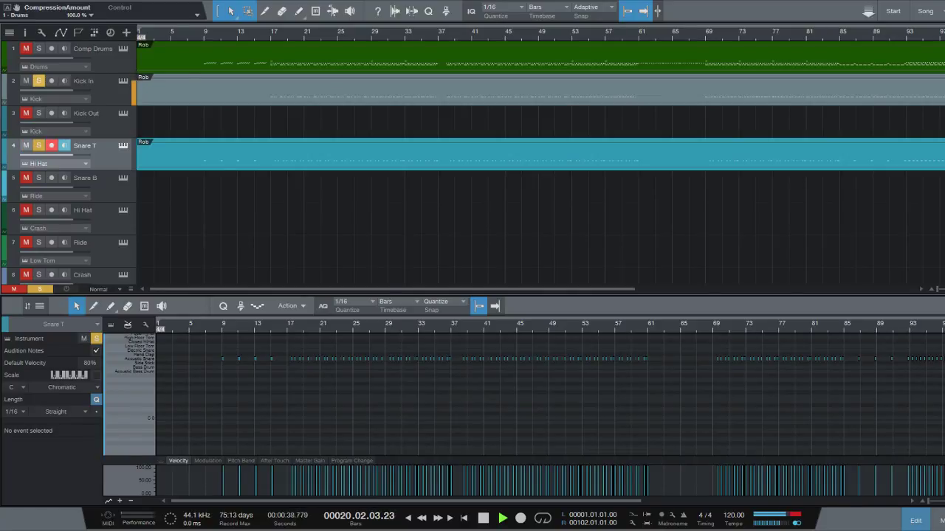
pyautogui.click(39, 80)
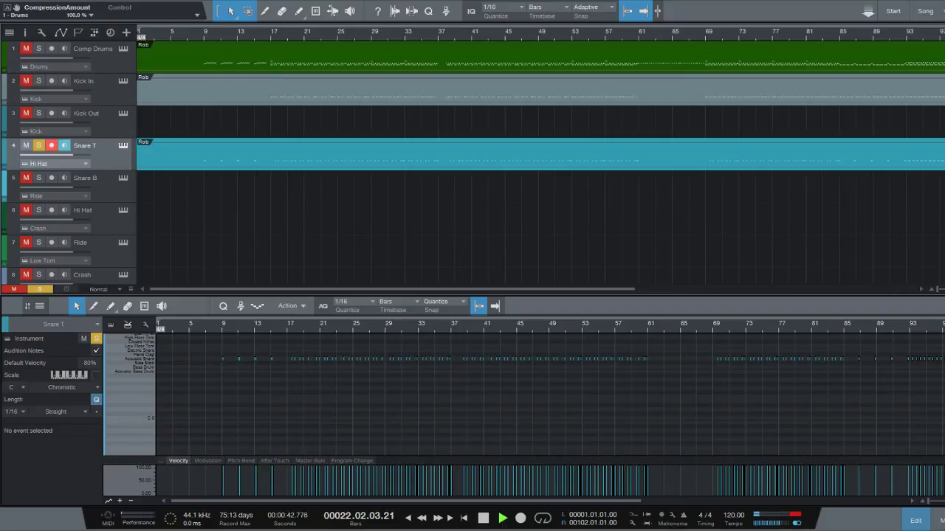
pyautogui.click(38, 81)
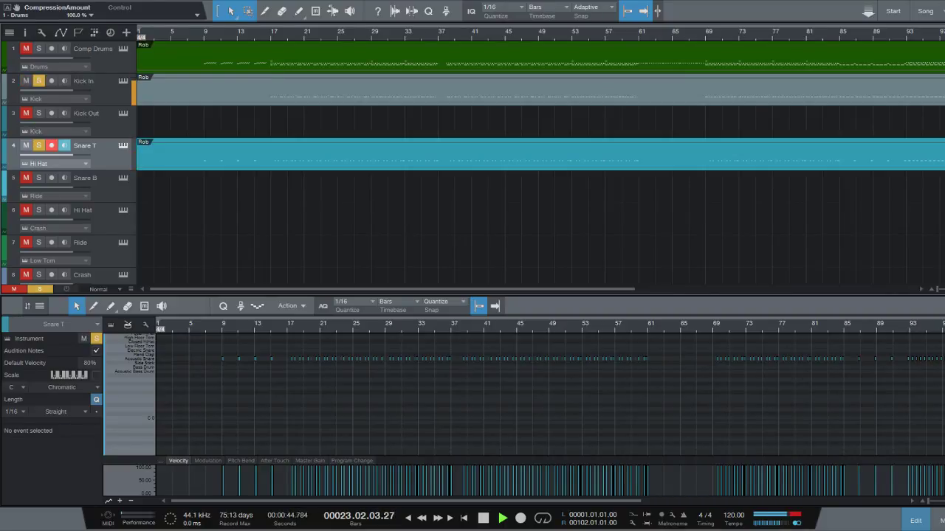
pyautogui.click(39, 81)
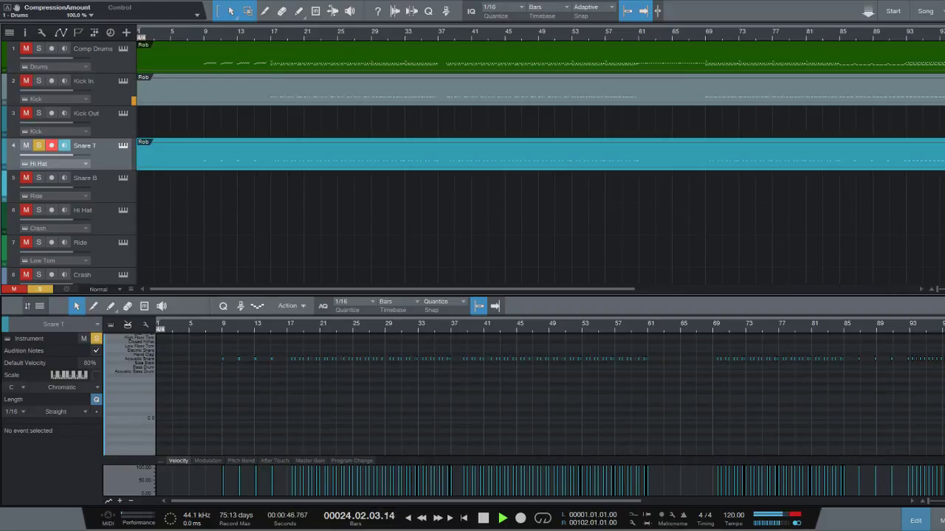
# Step: Clear the Snare T solo, unmute the Comp Drums track to hear it with the others, and stop playback
pyautogui.click(39, 146)
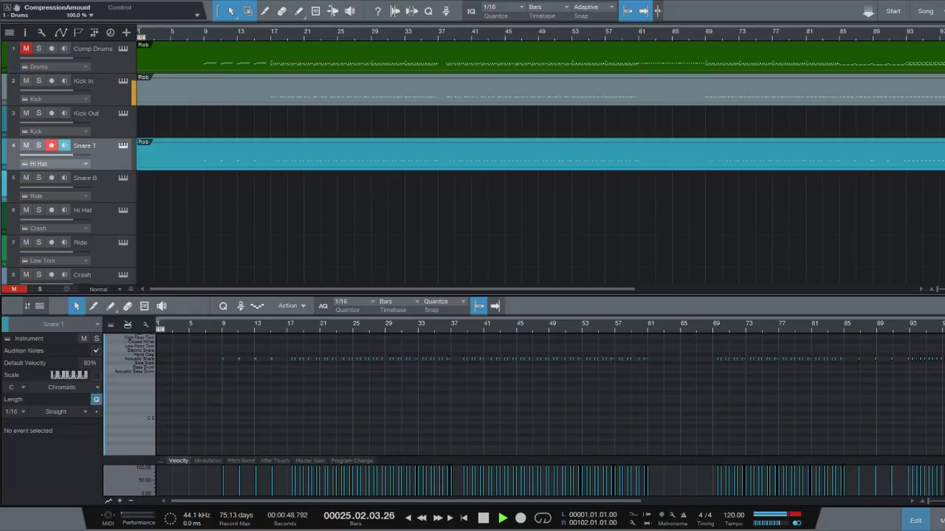
pyautogui.click(26, 49)
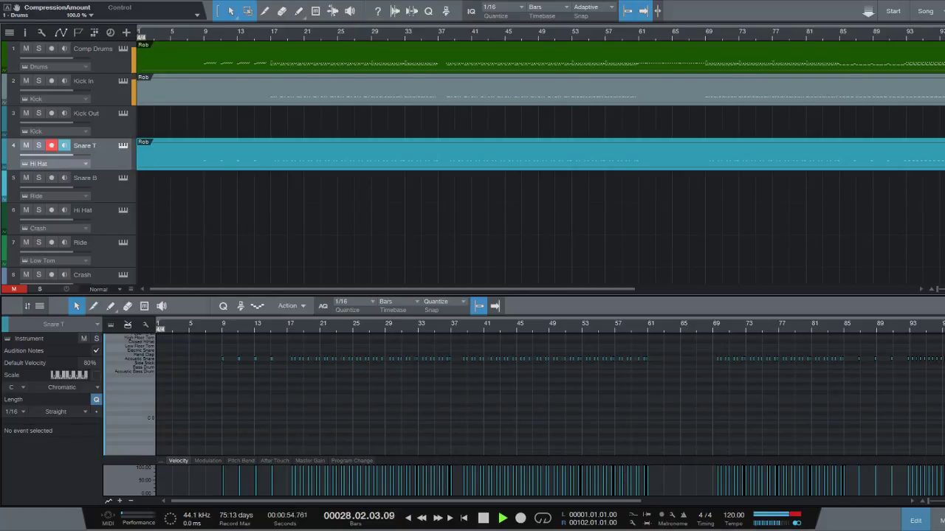
pyautogui.press('space')
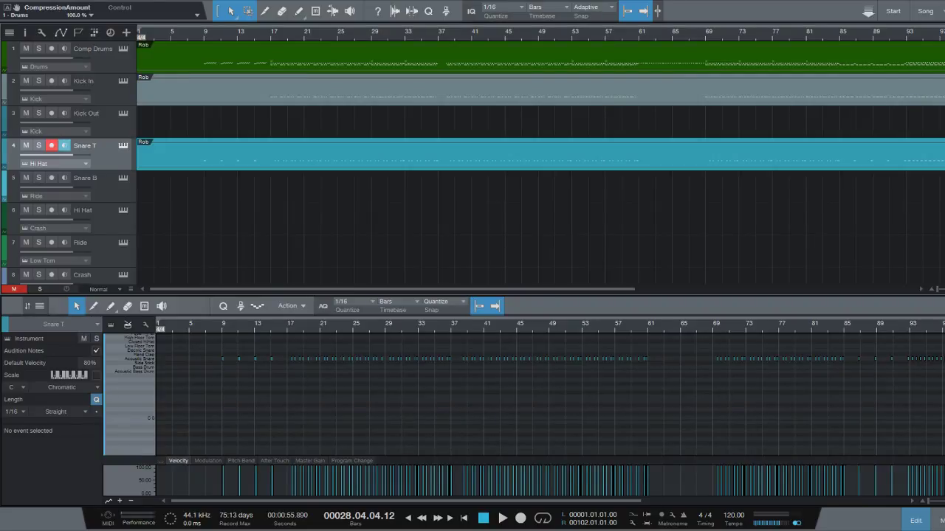
# Step: Assign the Snare T track to the Snare instrument and check its instrument editor
pyautogui.click(55, 164)
pyautogui.click(123, 145)
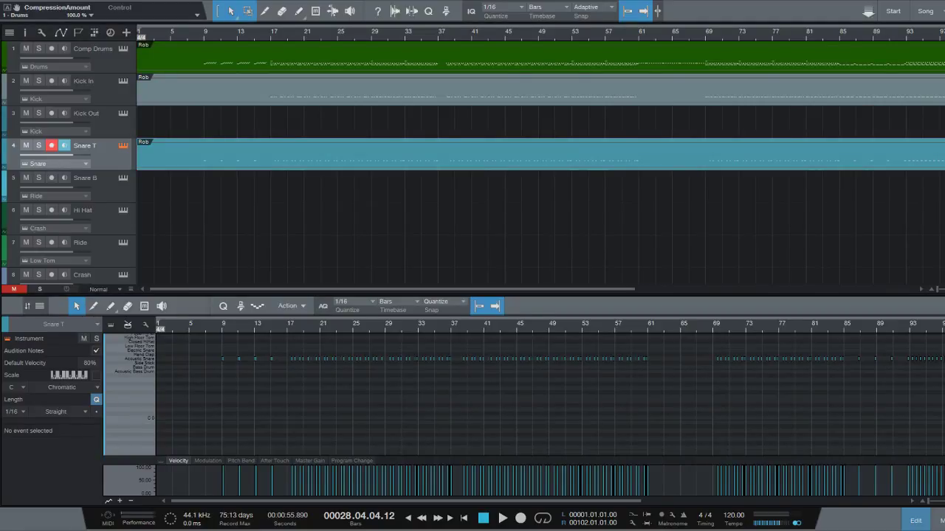
pyautogui.click(124, 145)
# Step: Solo the Kick In track with its instrument editor open and audition it briefly
pyautogui.click(106, 82)
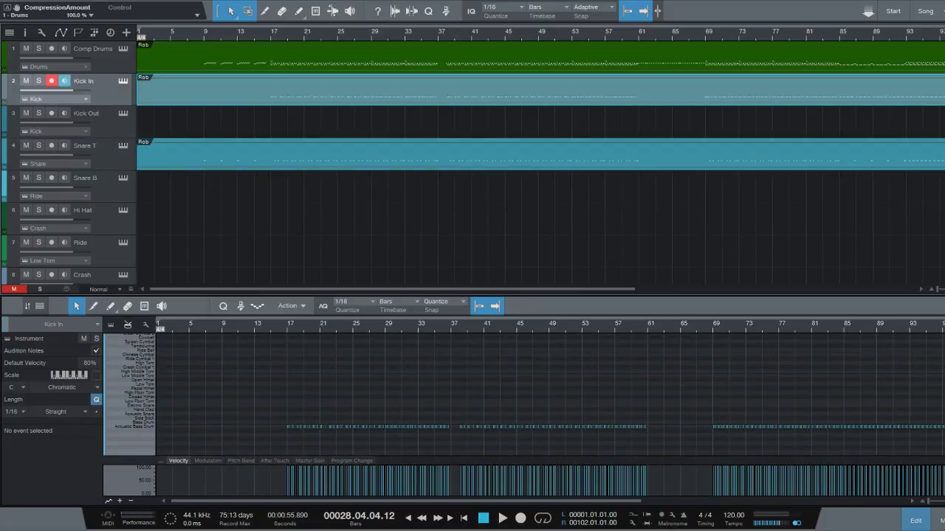
pyautogui.click(123, 82)
pyautogui.click(39, 81)
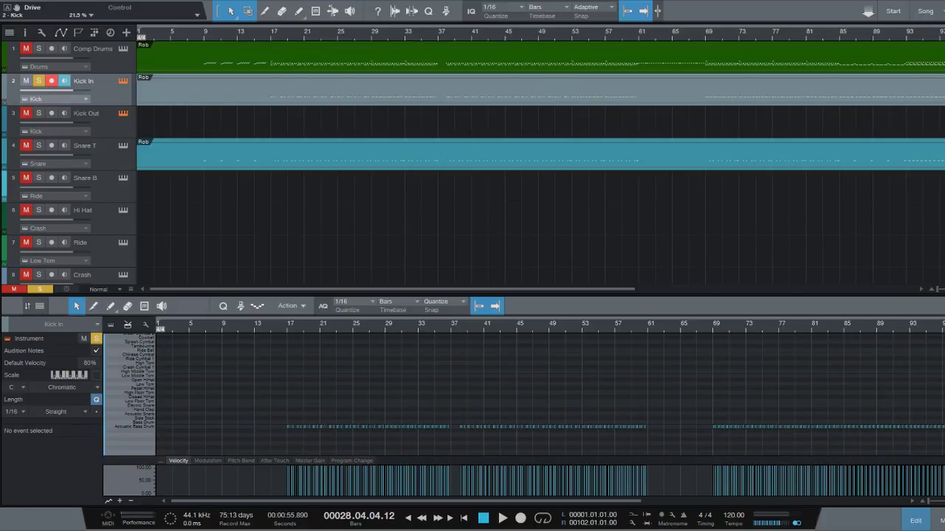
pyautogui.press('space')
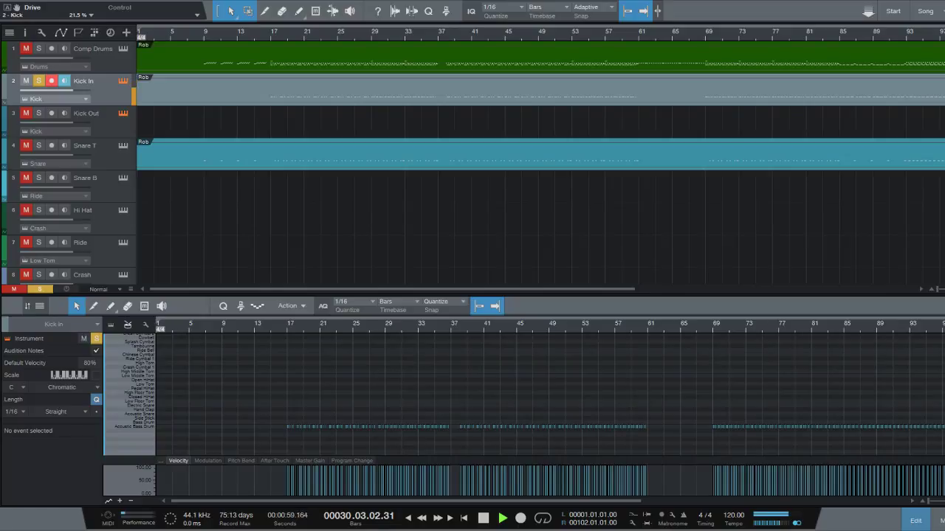
pyautogui.press('space')
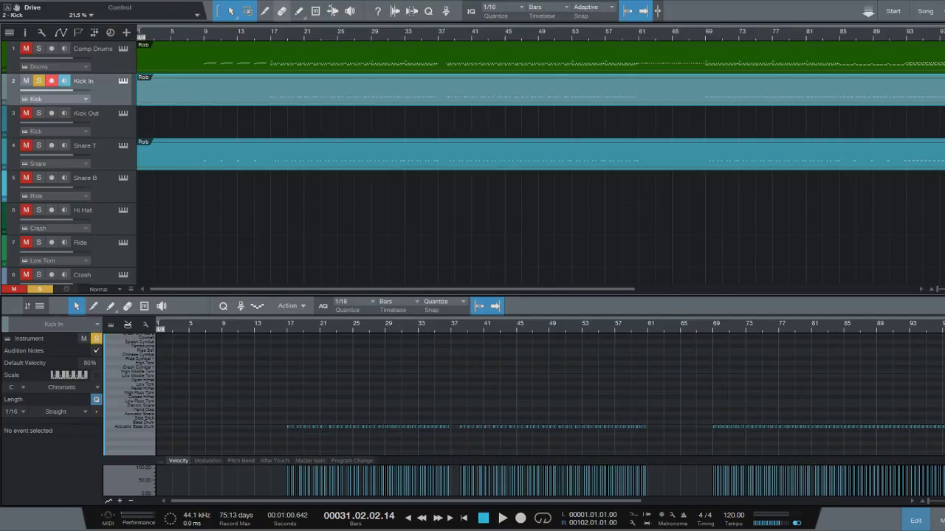
# Step: Place the playhead at bar 17 and reset the Kick In channel's volume to 0 dB in the track inspector
pyautogui.click(271, 32)
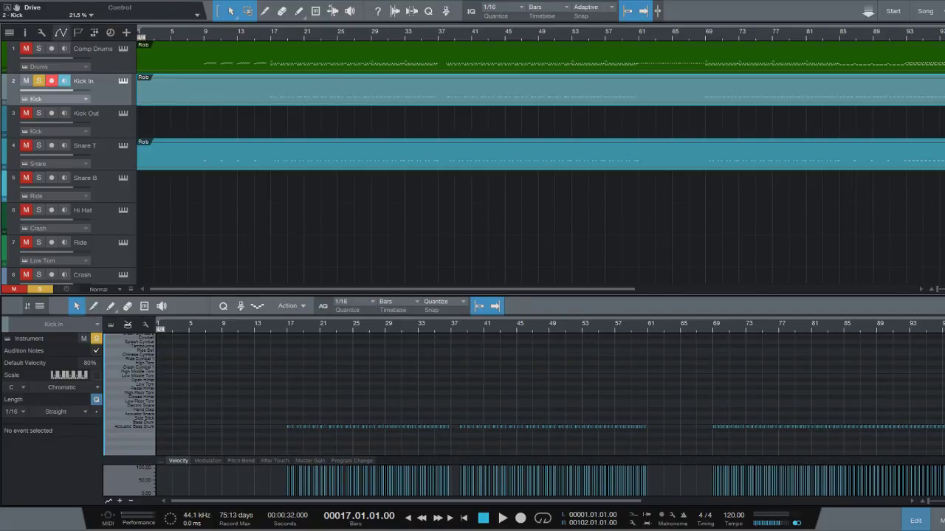
pyautogui.click(24, 32)
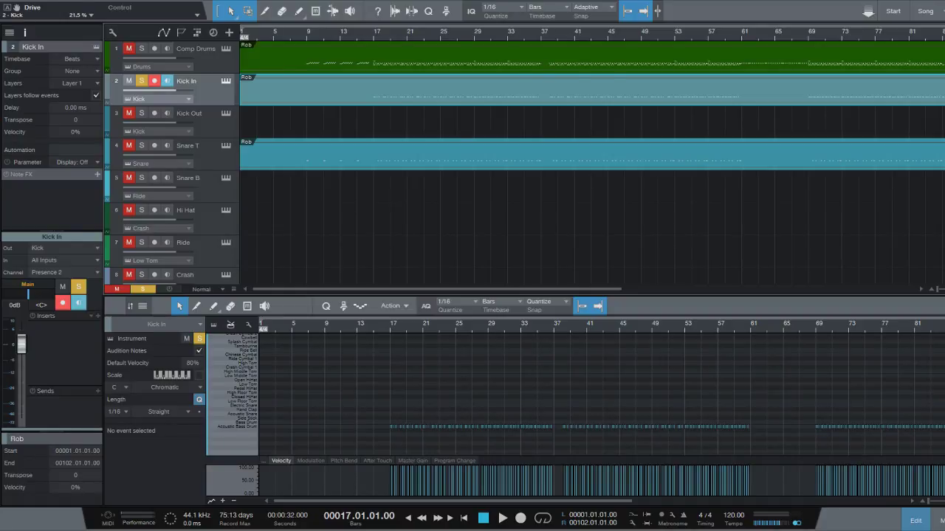
pyautogui.moveTo(21, 344)
pyautogui.mouseDown()
pyautogui.moveTo(21, 375)
pyautogui.moveTo(22, 343)
pyautogui.mouseUp()
pyautogui.moveTo(28, 295); pyautogui.dragTo(28, 295)
pyautogui.keyDown('ctrl'); pyautogui.click(21, 343); pyautogui.keyUp('ctrl')
pyautogui.click(24, 32)
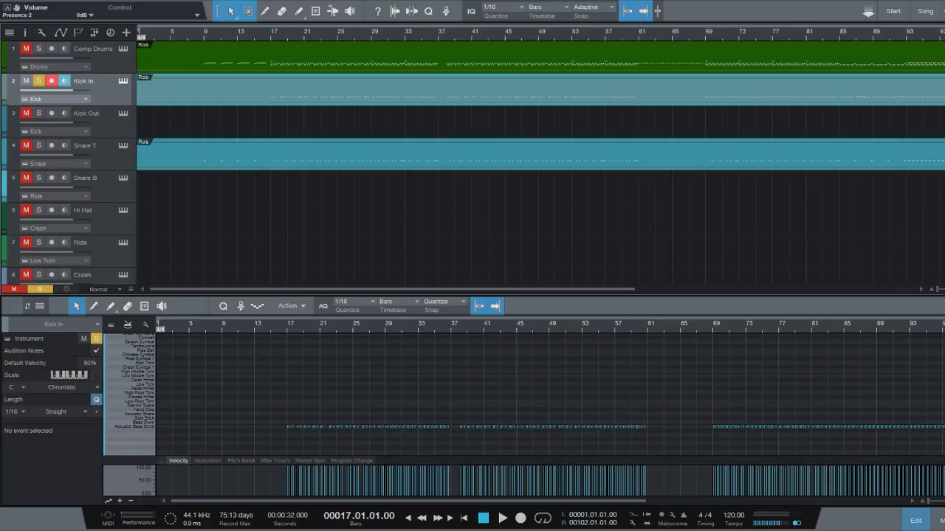
# Step: Assign the Kick Out track to the Snare instrument and set the Snare T track's instrument to None
pyautogui.click(87, 114)
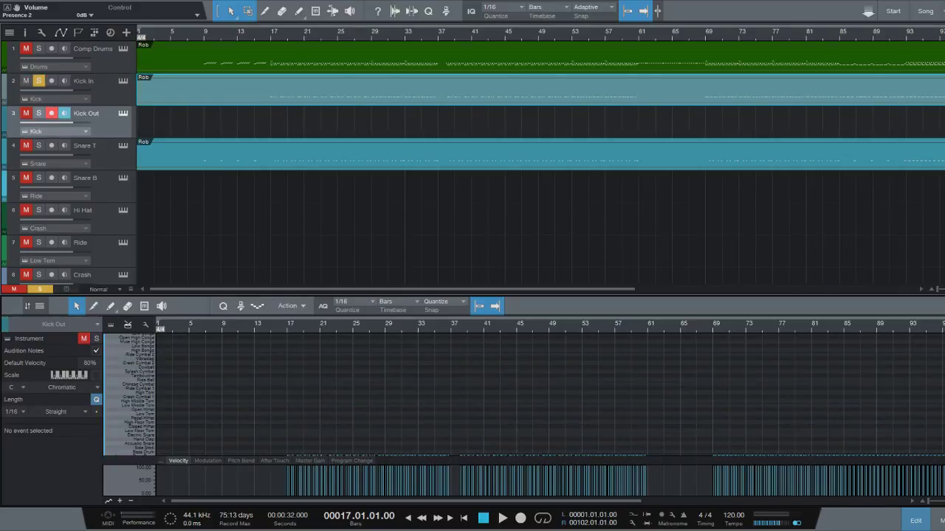
pyautogui.click(86, 81)
pyautogui.click(86, 114)
pyautogui.click(55, 132)
pyautogui.click(55, 166)
# Step: Solo the Kick Out track and copy the Kick In part onto it at the same position
pyautogui.click(39, 113)
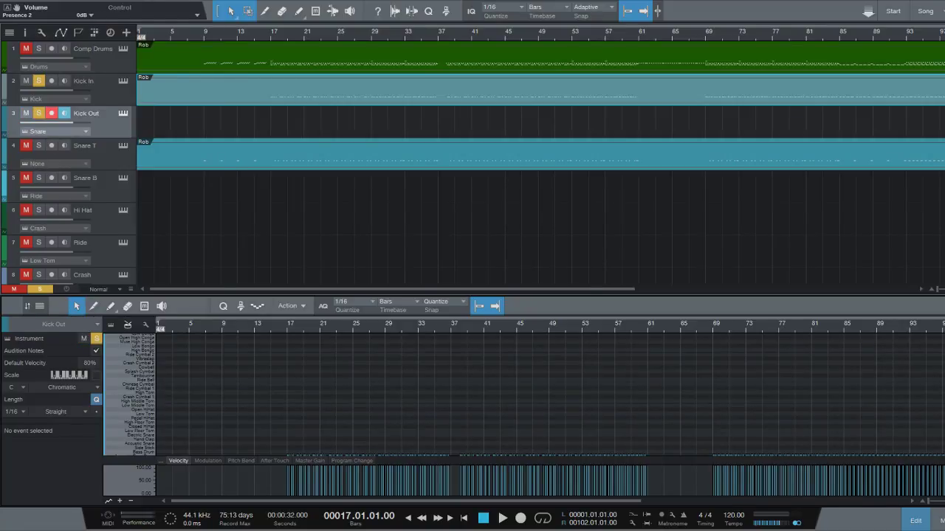
pyautogui.moveTo(472, 89); pyautogui.dragTo(473, 123)
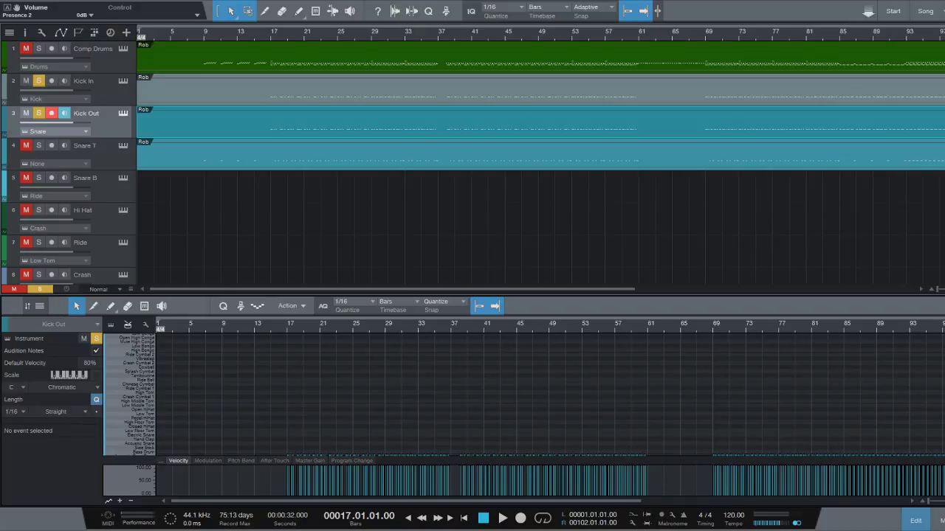
# Step: Play both kick tracks and lower the Kick Out channel's volume to -26.5 dB before settling it at -6.4 dB
pyautogui.press('space')
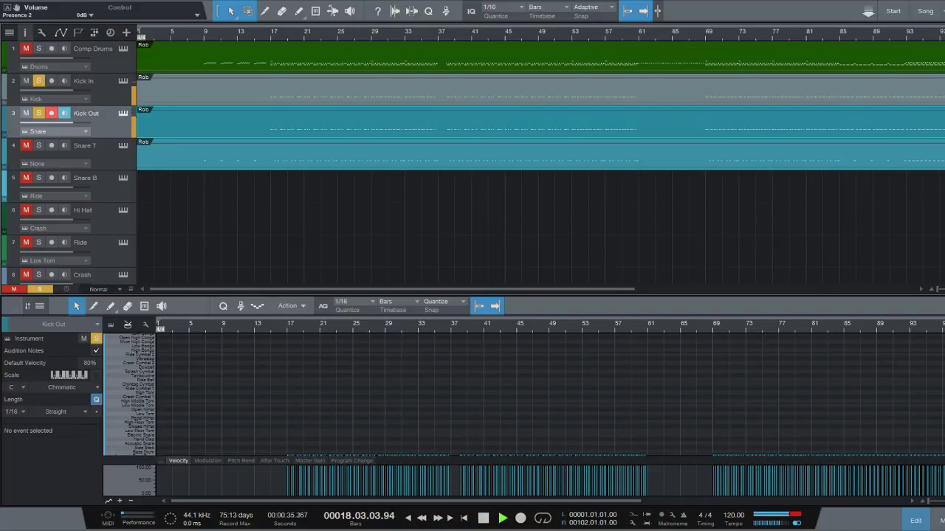
pyautogui.click(24, 32)
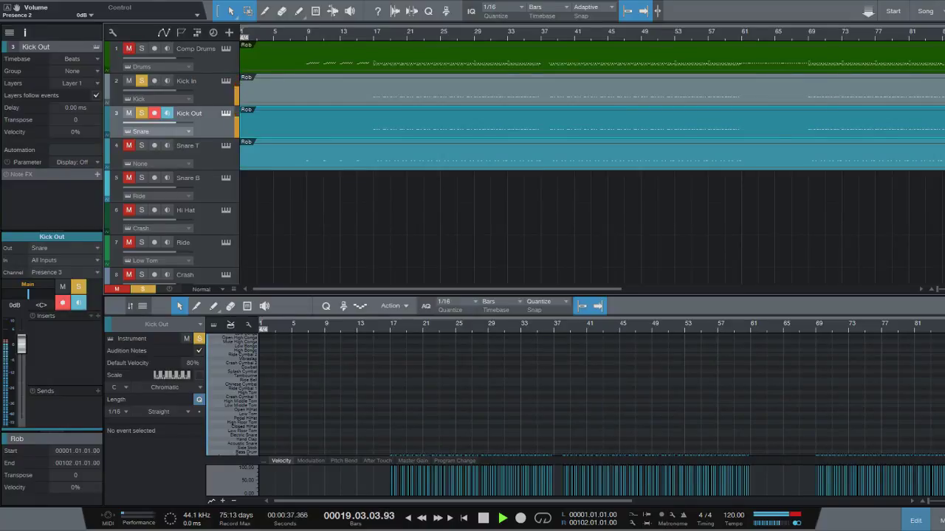
pyautogui.moveTo(21, 344); pyautogui.dragTo(21, 386)
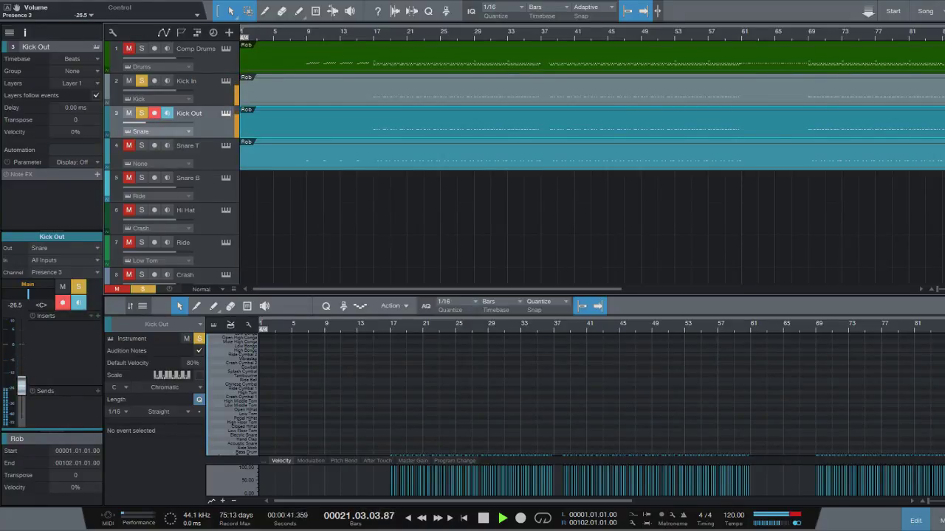
# Step: Compare Kick In and Kick Out separately and layered by toggling their solos during playback, and stop playback
pyautogui.click(141, 80)
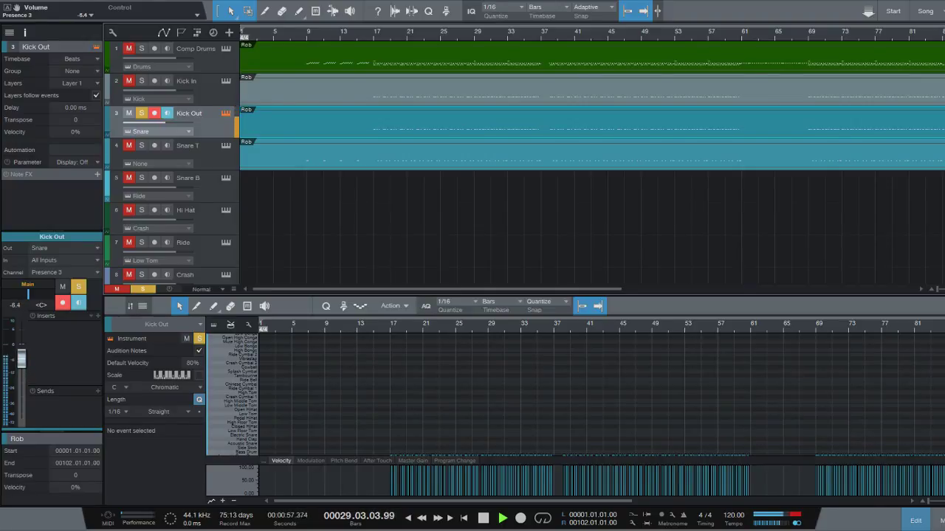
pyautogui.click(142, 82)
pyautogui.click(142, 113)
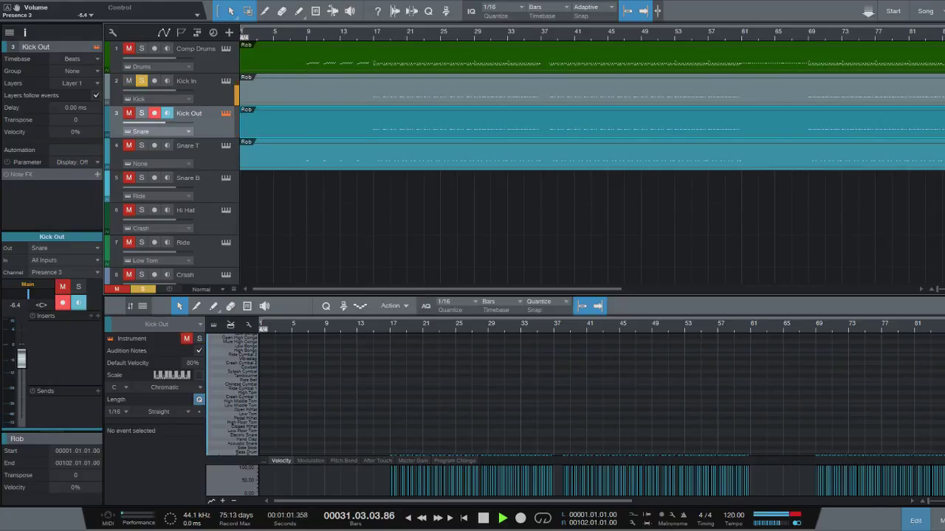
pyautogui.click(142, 113)
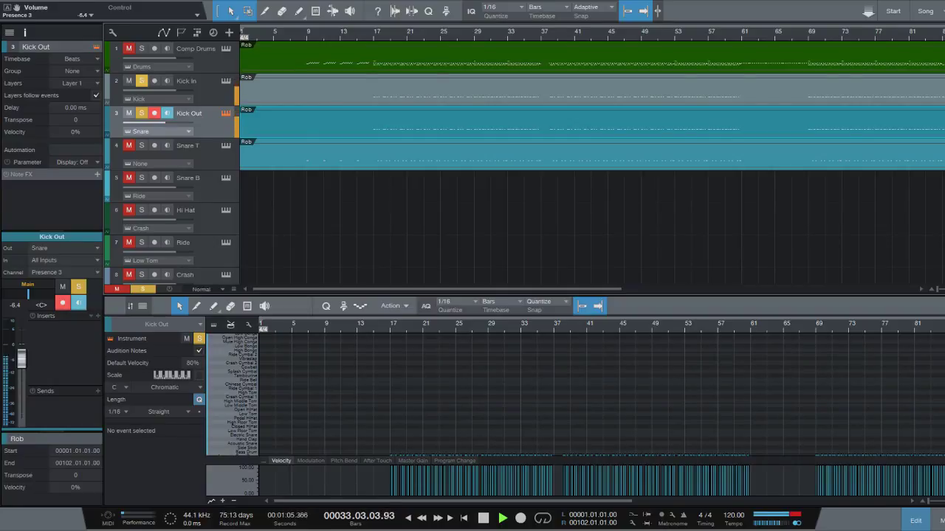
pyautogui.press('space')
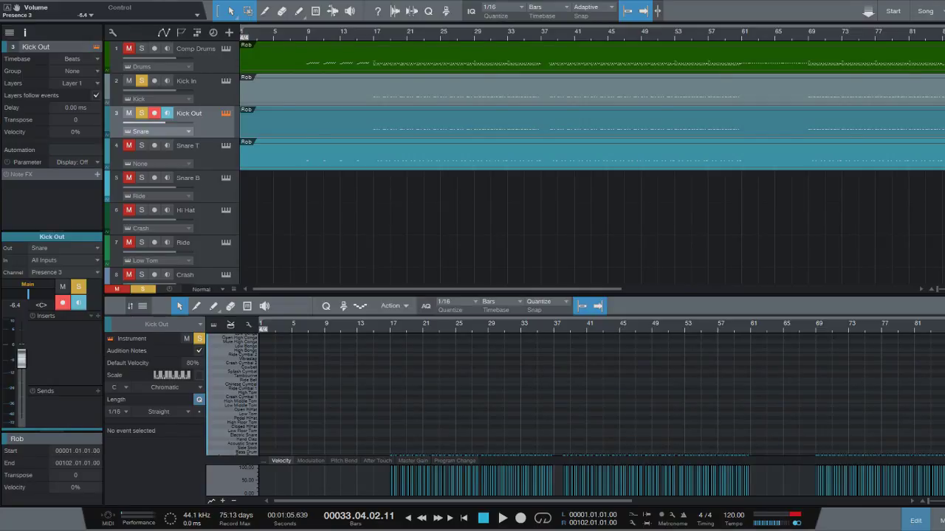
# Step: Open the Presence XT editor for the Kick In track and lower its filter Drive to 8.0%
pyautogui.hotkey('shift', 'F11')
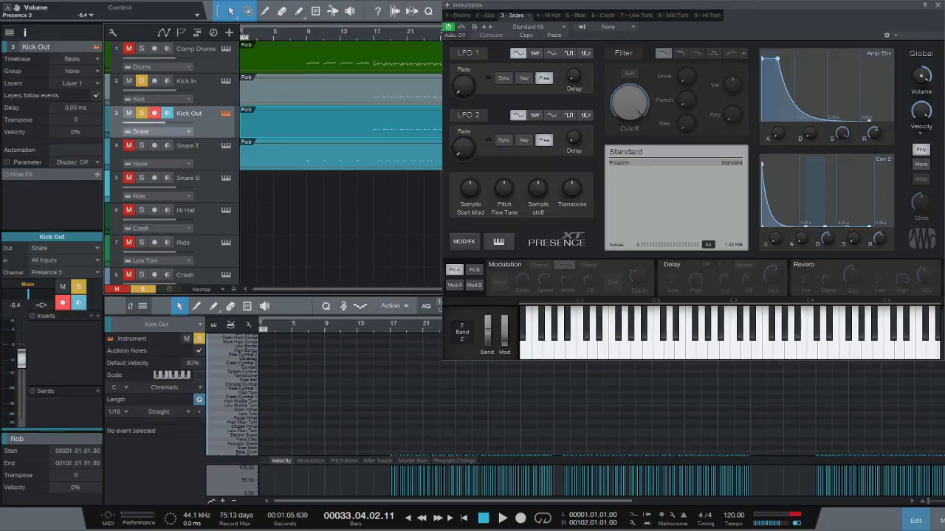
pyautogui.press('Up')
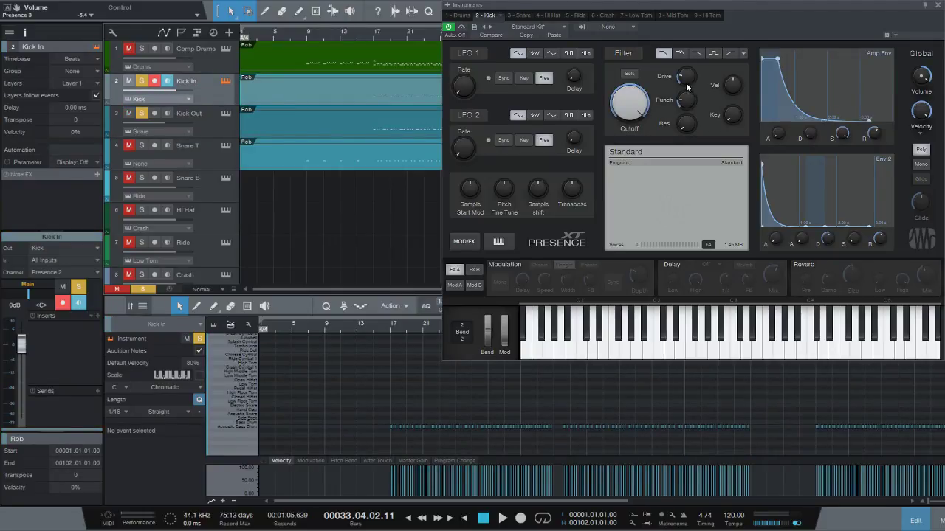
pyautogui.moveTo(681, 79); pyautogui.dragTo(682, 93)
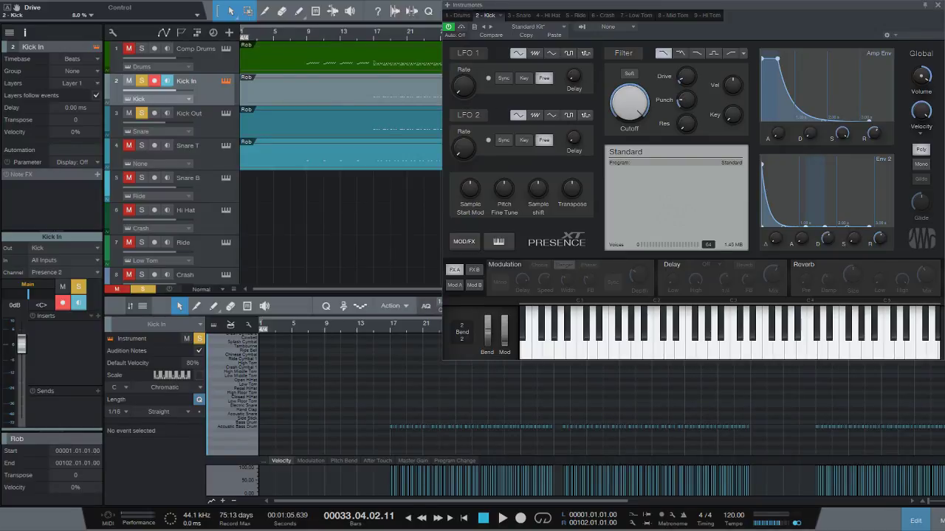
# Step: Play Kick In on its own, raise its filter Punch and set Drive to 4.0%, and stop playback
pyautogui.click(141, 114)
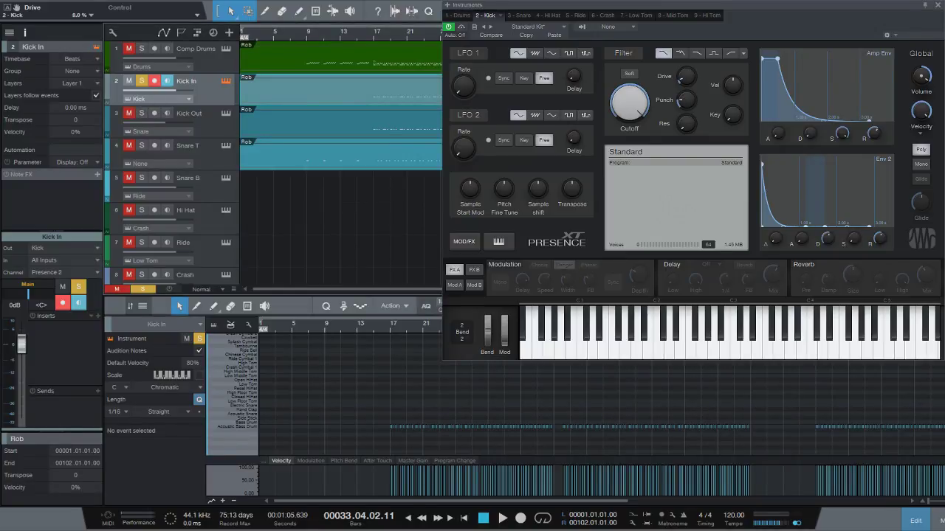
pyautogui.press('KP_0')
pyautogui.press('space')
pyautogui.press('space')
pyautogui.press('KP_0')
pyautogui.press('space')
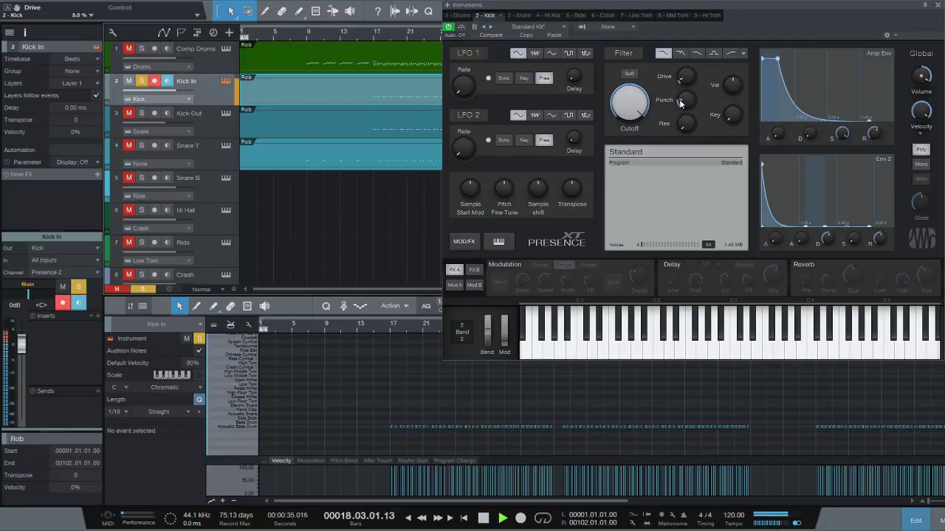
pyautogui.moveTo(676, 74); pyautogui.dragTo(674, 43)
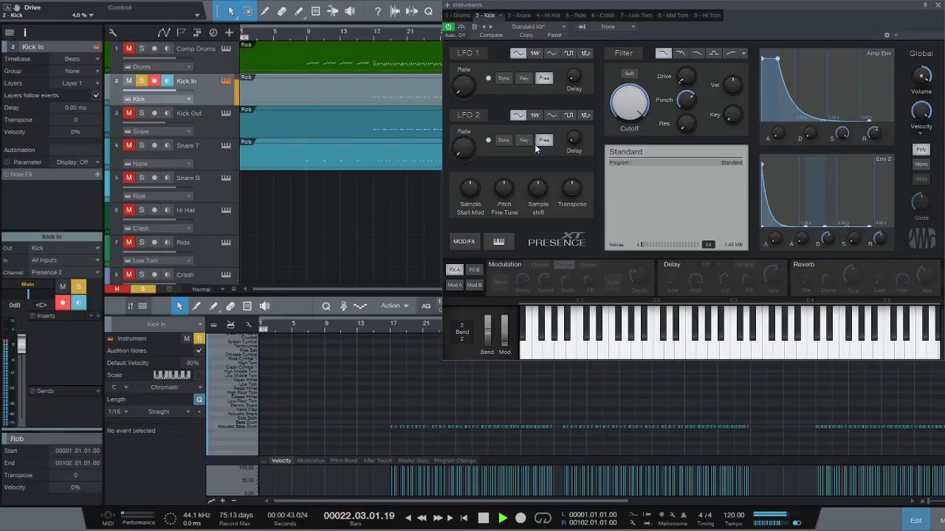
pyautogui.press('space')
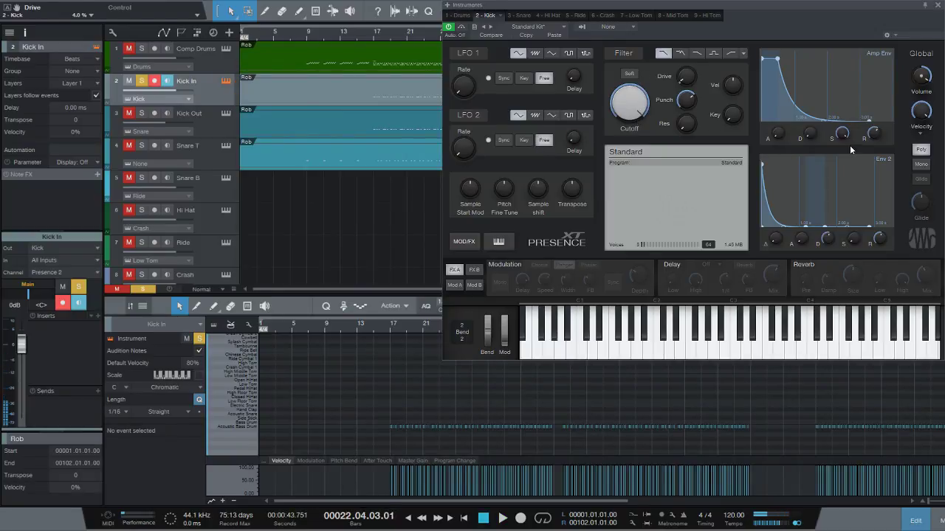
# Step: Set the Kick In amp envelope's Release to 0 ms and its Decay to 58.8 ms while listening, and stop playback
pyautogui.moveTo(872, 132); pyautogui.dragTo(871, 151)
pyautogui.press('space')
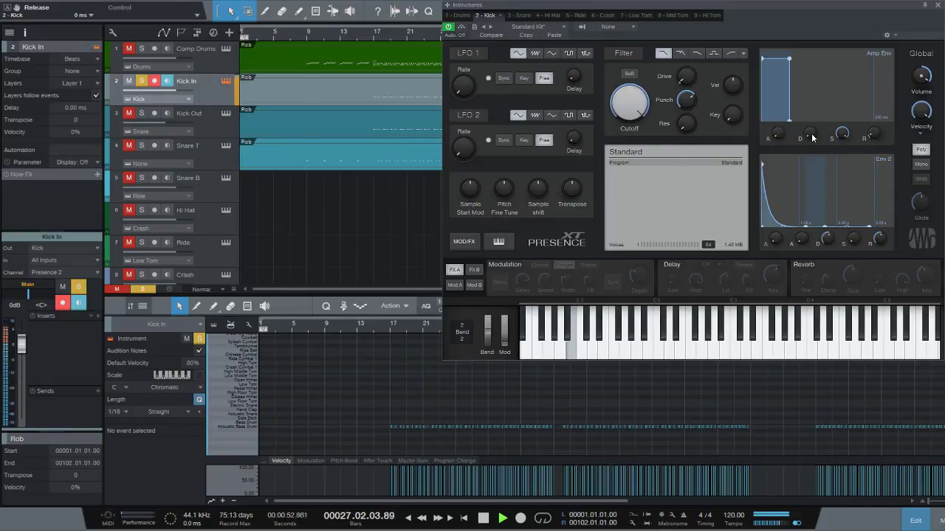
pyautogui.moveTo(810, 134); pyautogui.dragTo(814, 110)
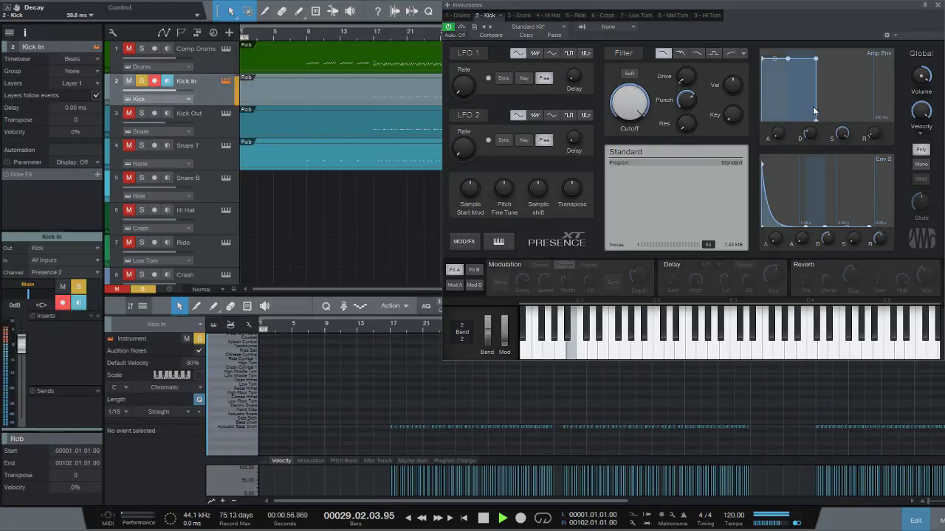
pyautogui.press('space')
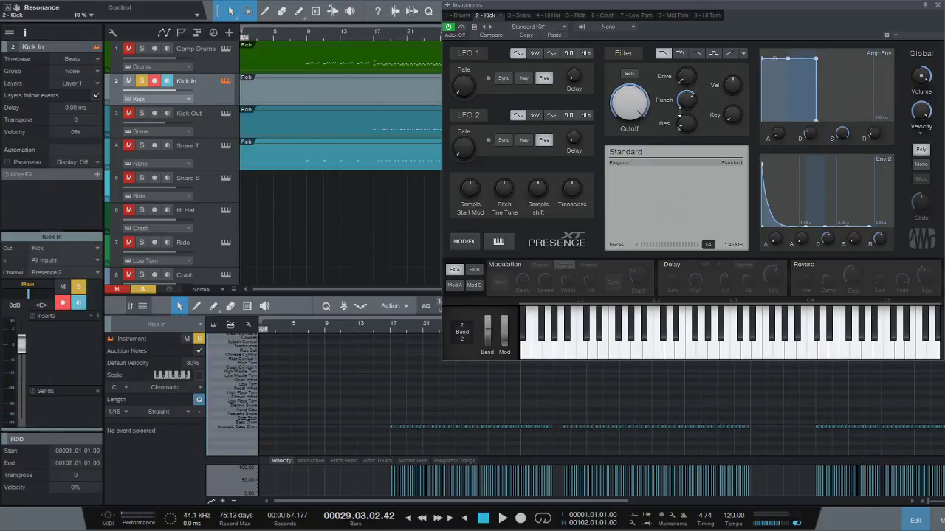
# Step: Set the Kick In filter's Resonance to 18% during playback and stop
pyautogui.press('space')
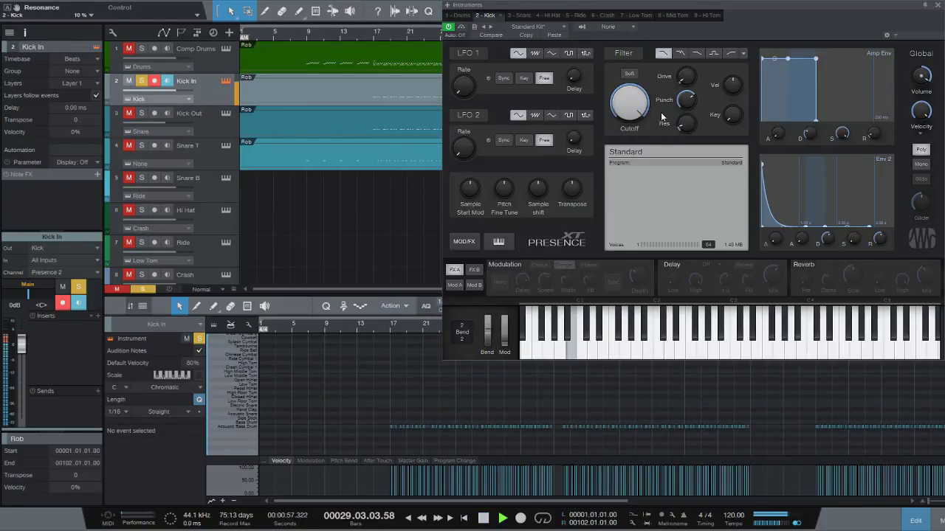
pyautogui.moveTo(686, 123); pyautogui.dragTo(686, 113)
pyautogui.press('space')
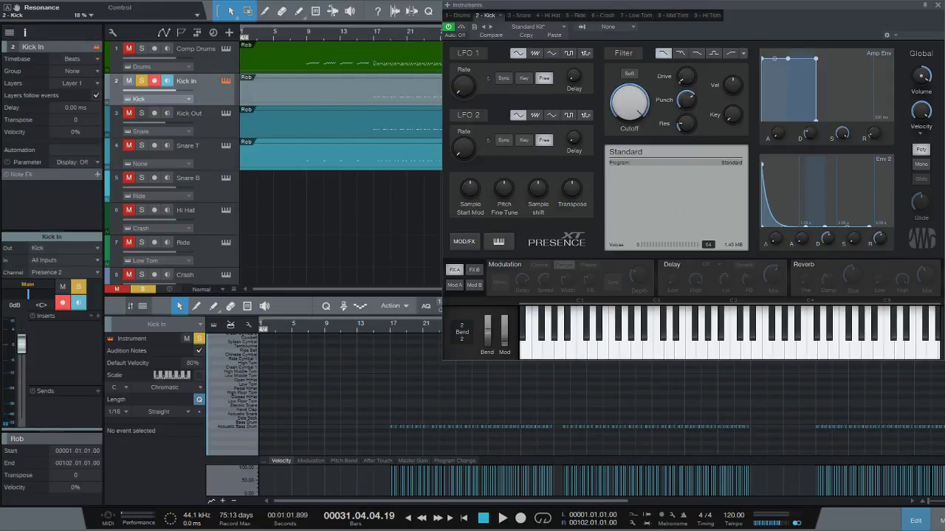
# Step: Solo Kick Out instead of Kick In, raise its channel volume to +1.4 dB, and audition it briefly
pyautogui.click(142, 113)
pyautogui.click(191, 114)
pyautogui.click(142, 81)
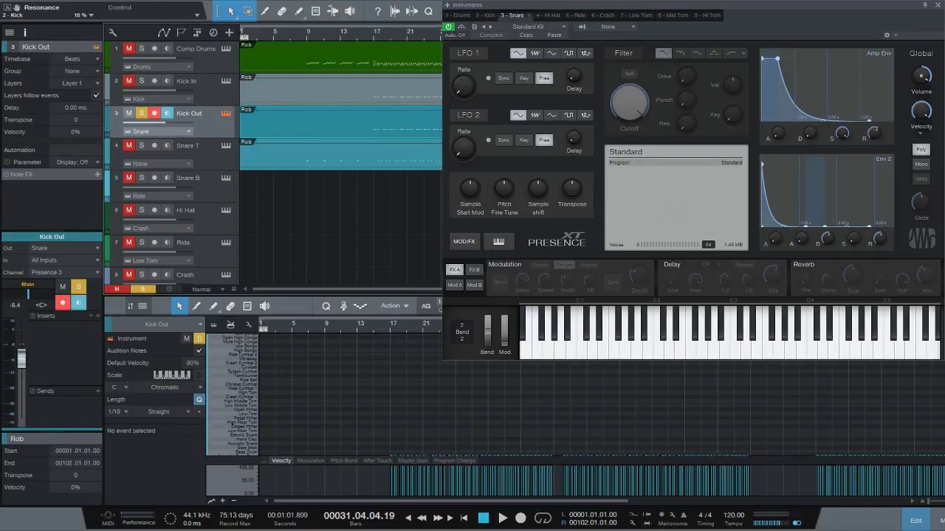
pyautogui.moveTo(21, 360); pyautogui.dragTo(22, 342)
pyautogui.press('space')
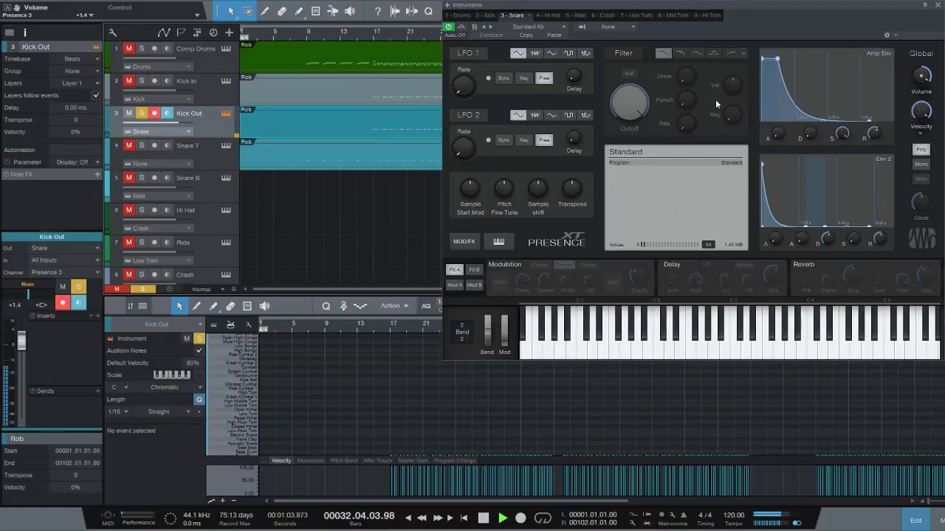
pyautogui.press('space')
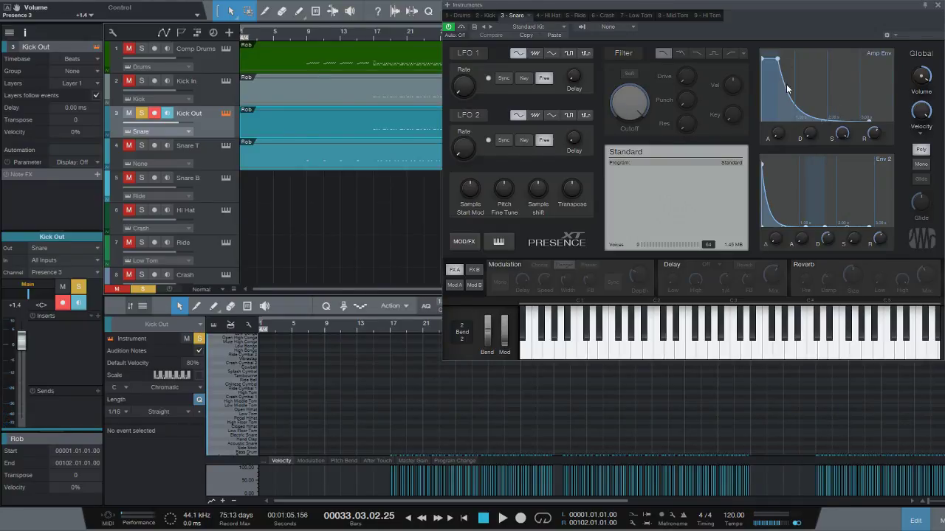
# Step: Set the Kick Out amp envelope's Decay to 32.0 ms and its Sustain to -2.0 dB, and start playback
pyautogui.moveTo(811, 136); pyautogui.dragTo(811, 112)
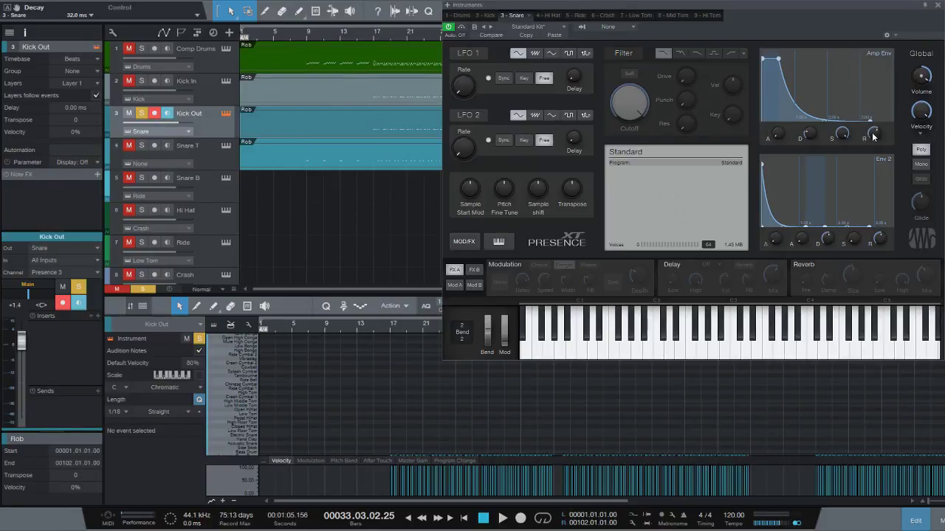
pyautogui.moveTo(871, 137); pyautogui.dragTo(841, 148)
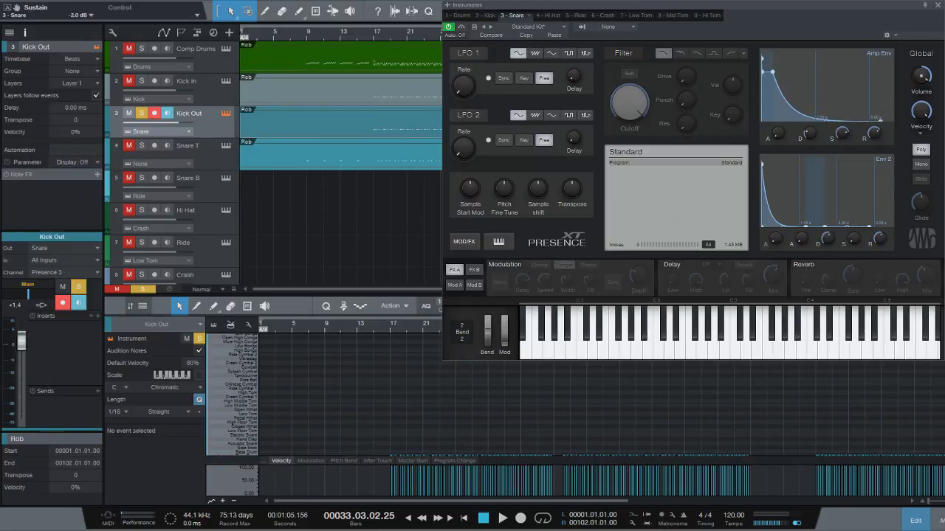
pyautogui.press('space')
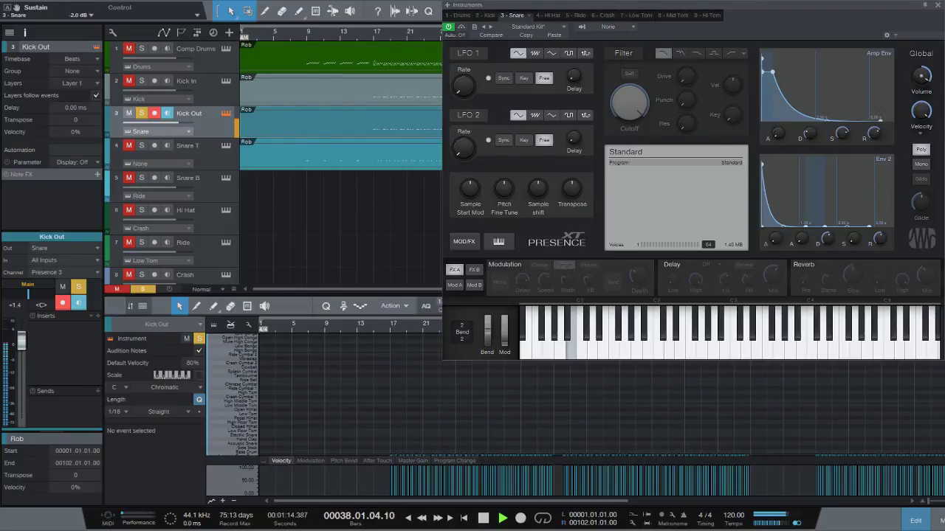
# Step: Solo Kick In alongside Kick Out, compare the layered sound with Kick In alone, and stop playback
pyautogui.click(142, 81)
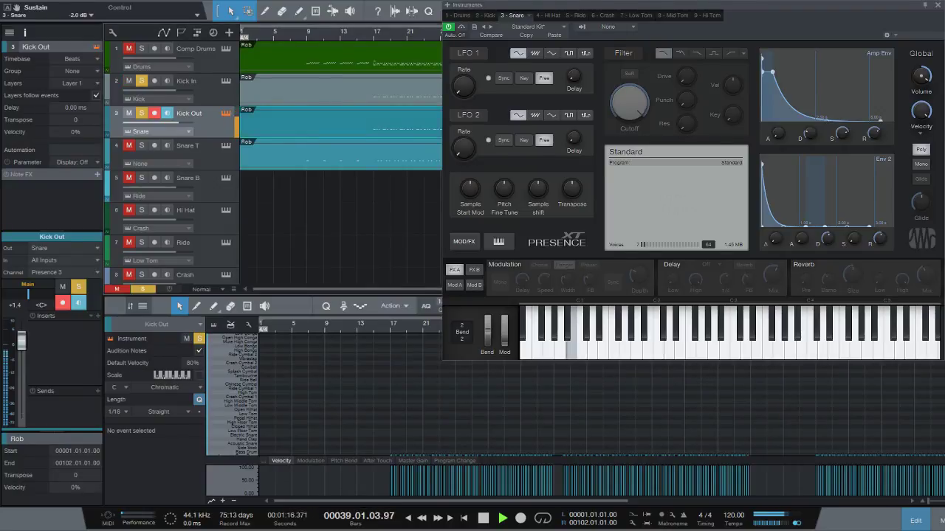
pyautogui.click(142, 113)
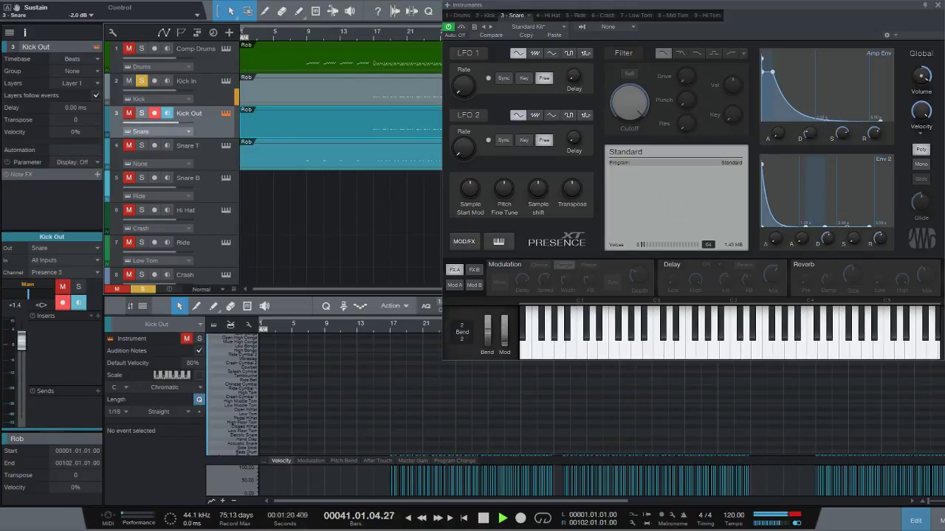
pyautogui.click(141, 113)
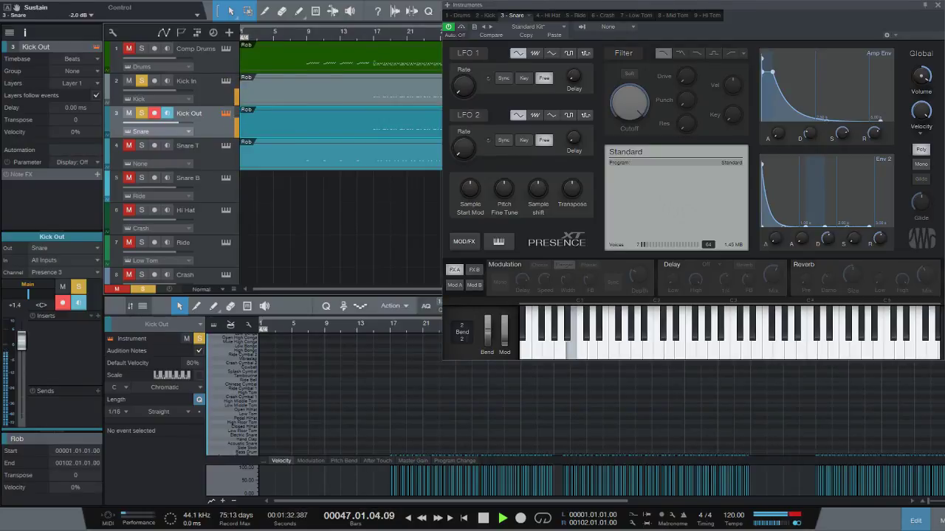
pyautogui.press('space')
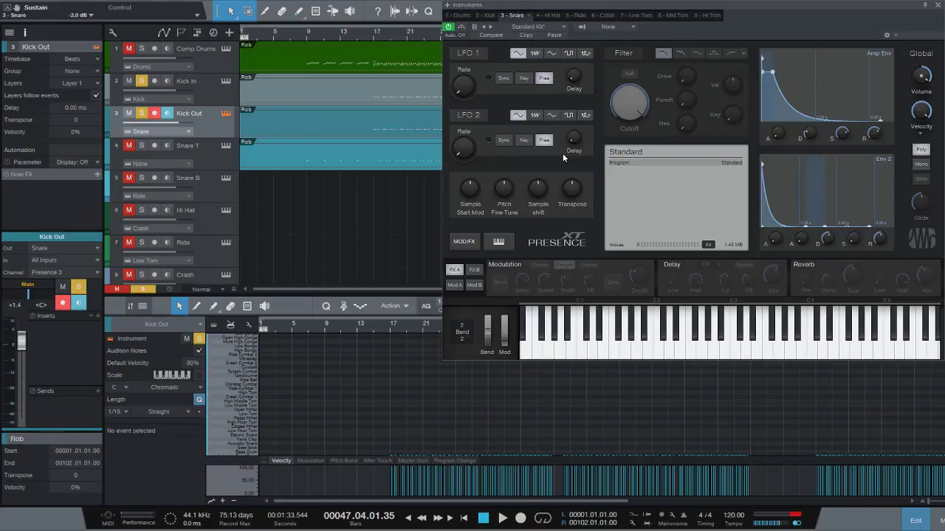
# Step: Load the Percussive Kit 1 preset for Kick Out, close the instrument editor, and audition Kick Out alone
pyautogui.click(563, 276)
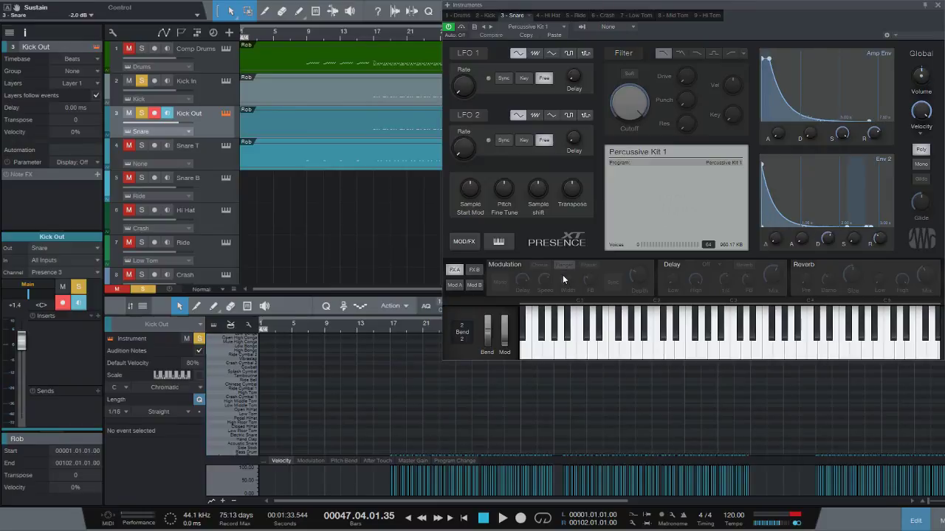
pyautogui.click(937, 9)
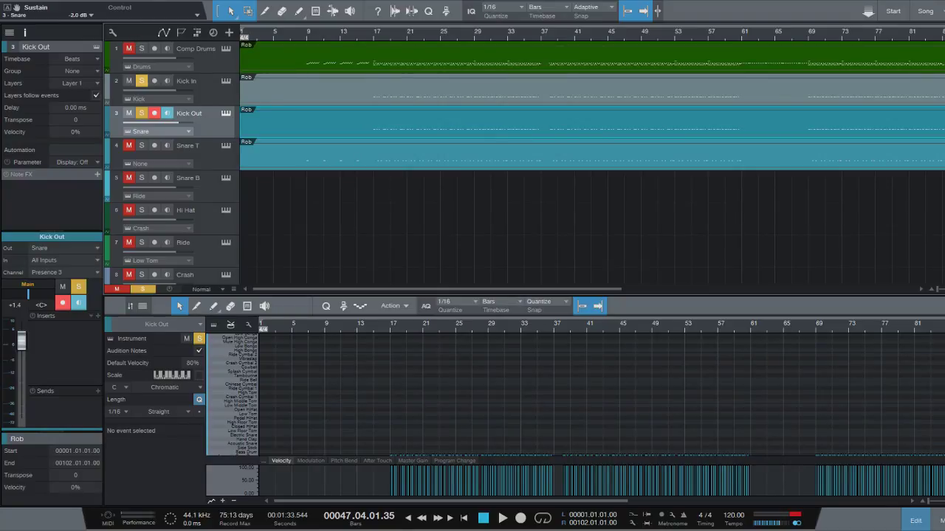
pyautogui.press('space')
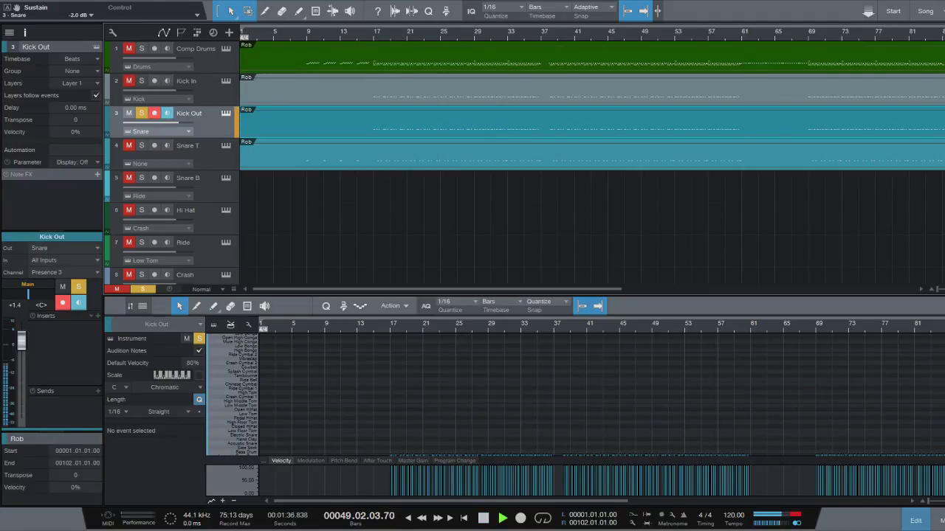
pyautogui.press('space')
# Step: Play Kick In alone by switching the solo over to it, and bring Kick Out back in to hear both layered
pyautogui.click(142, 113)
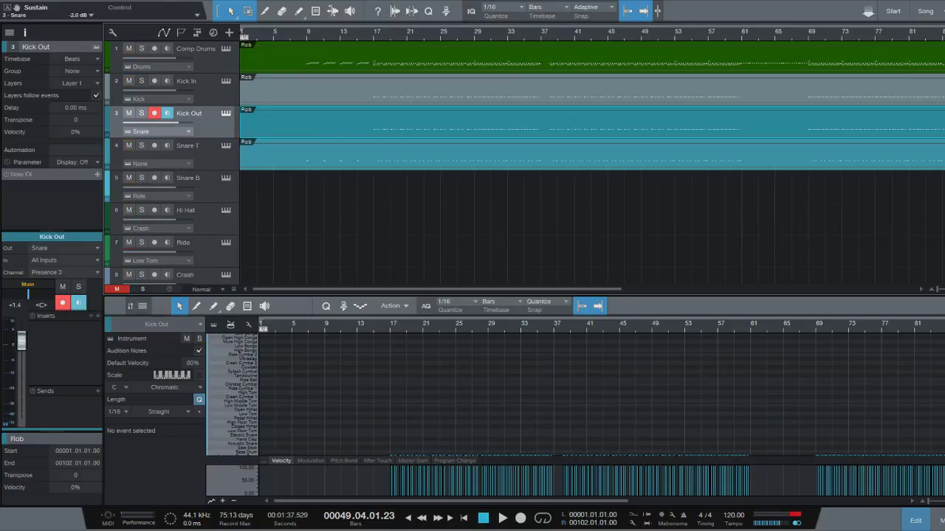
pyautogui.click(142, 81)
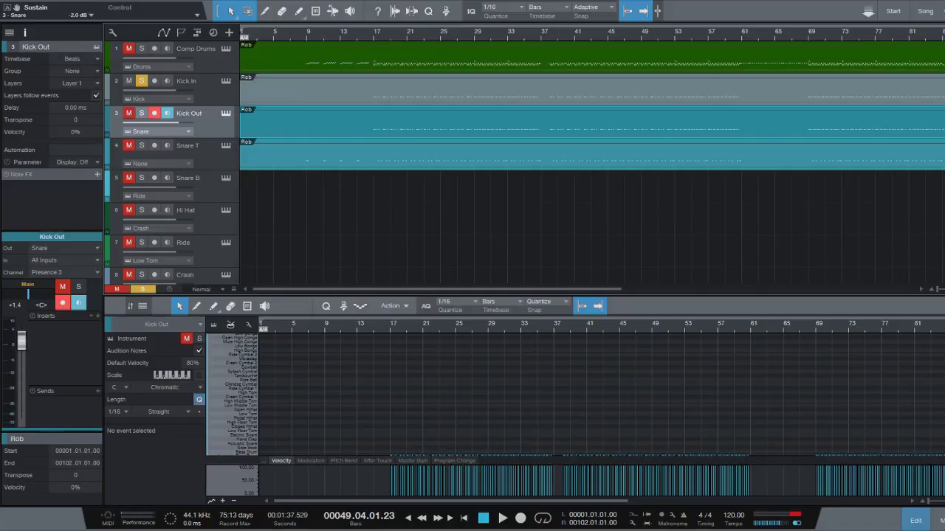
pyautogui.press('space')
pyautogui.press('space')
pyautogui.press('space')
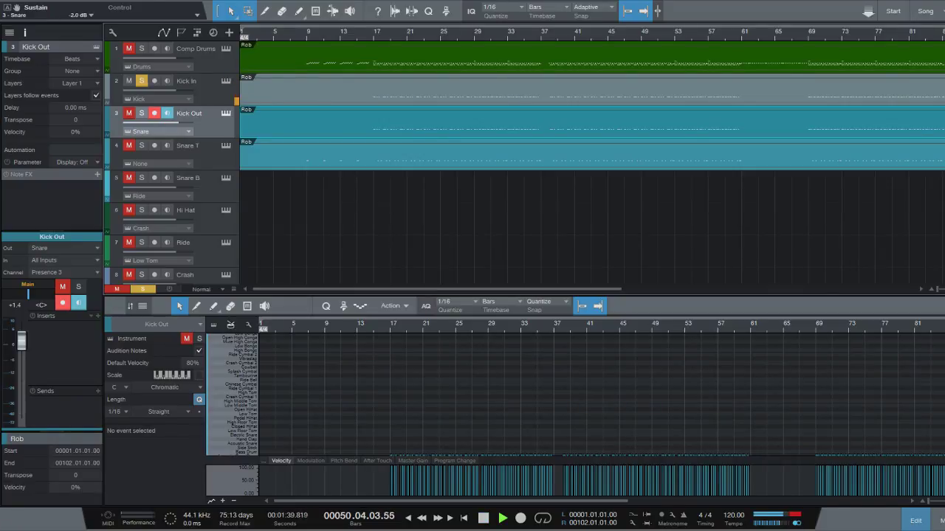
pyautogui.press('s')
pyautogui.press('m')
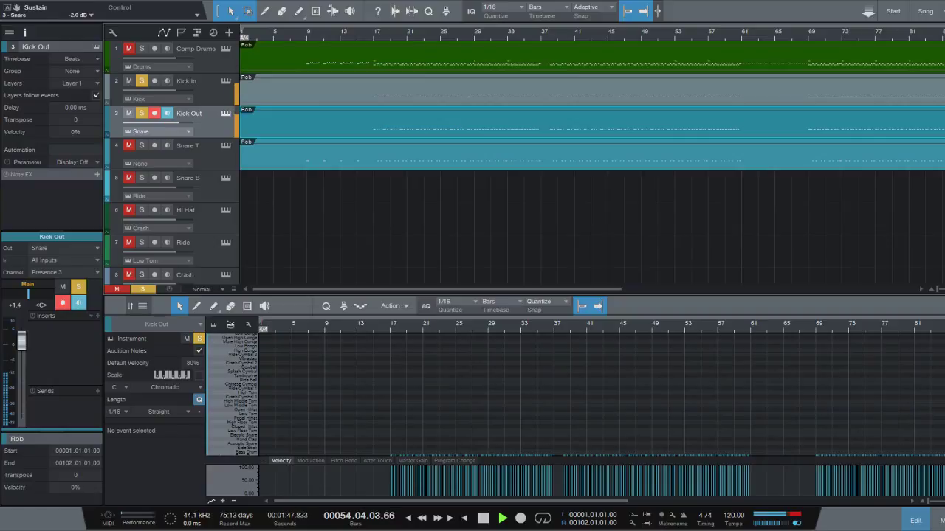
# Step: Lower the Kick Out volume to -26.5 dB during playback and compare the two kicks by toggling their solos
pyautogui.moveTo(22, 341); pyautogui.dragTo(21, 388)
pyautogui.click(142, 81)
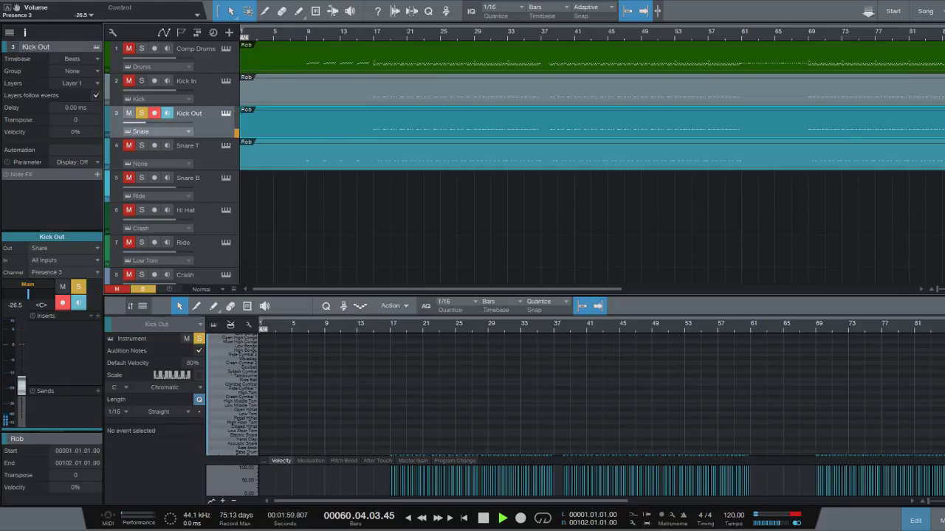
pyautogui.click(142, 82)
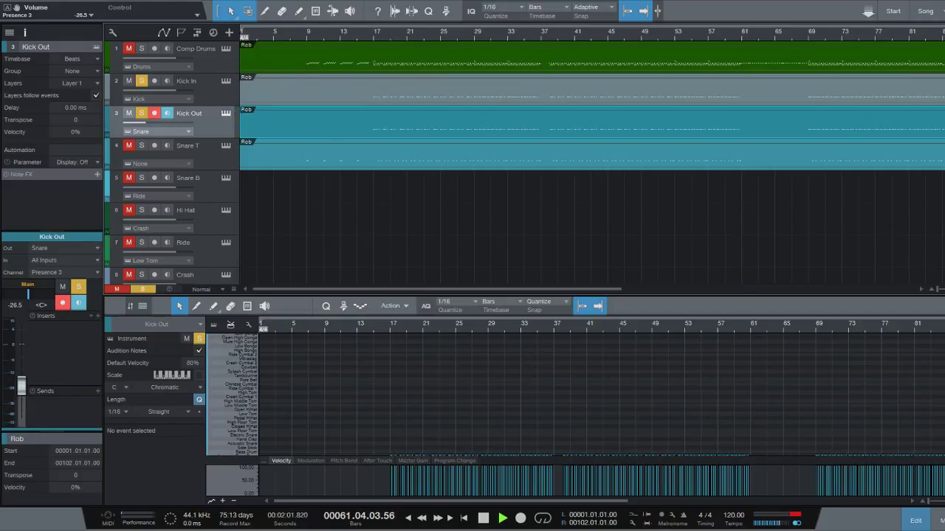
pyautogui.press('space')
pyautogui.press('space')
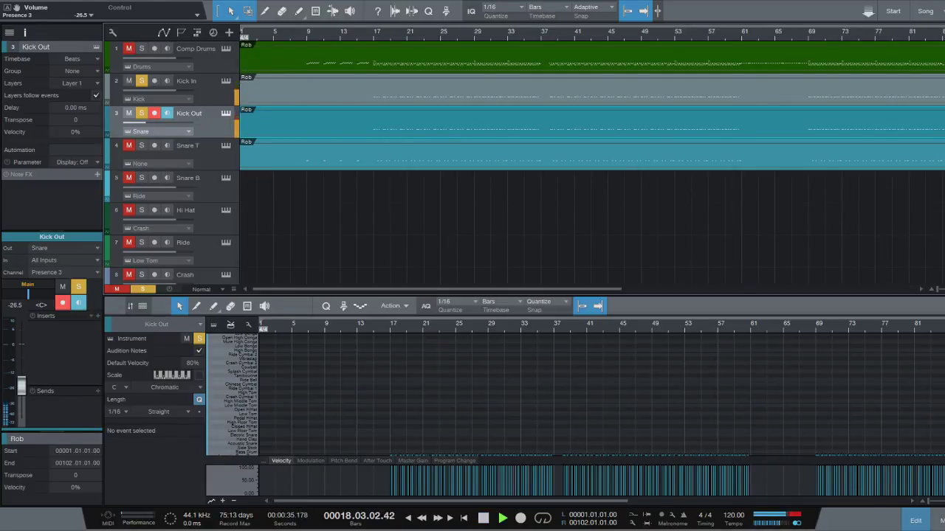
pyautogui.click(142, 81)
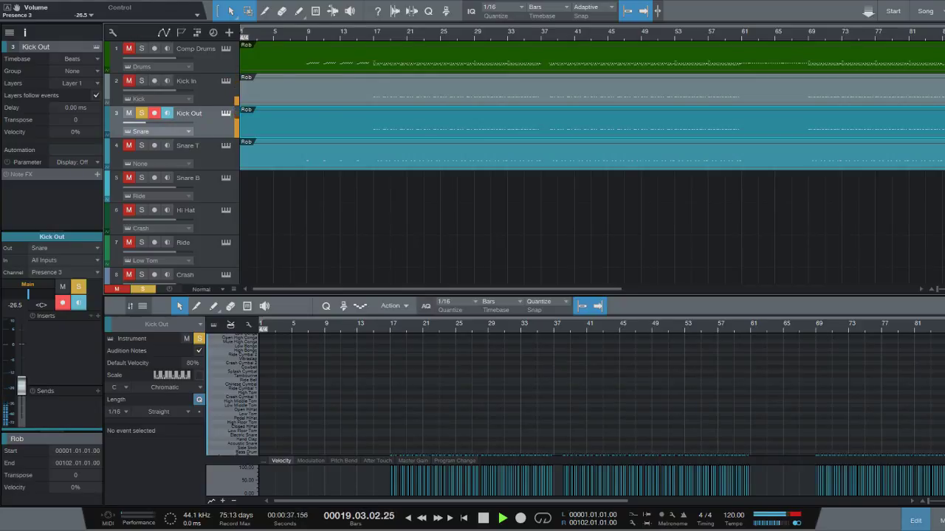
pyautogui.click(142, 81)
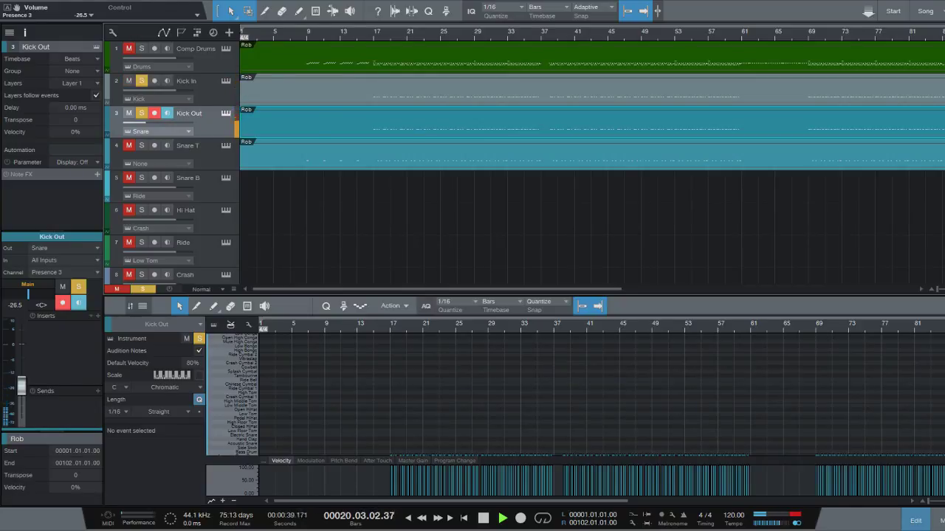
pyautogui.click(141, 113)
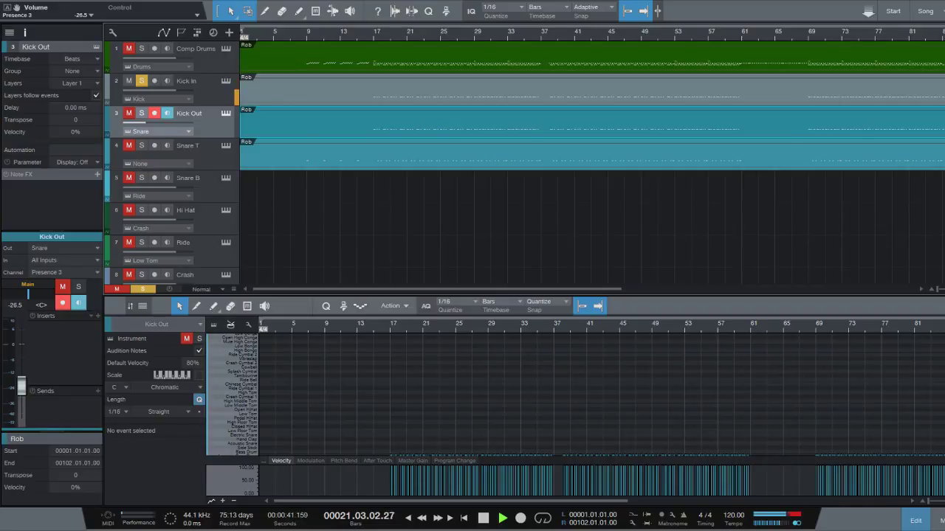
# Step: Solo Kick Out again with Kick In, raise its volume to -19.1 dB, and reset it to 0 dB
pyautogui.click(142, 113)
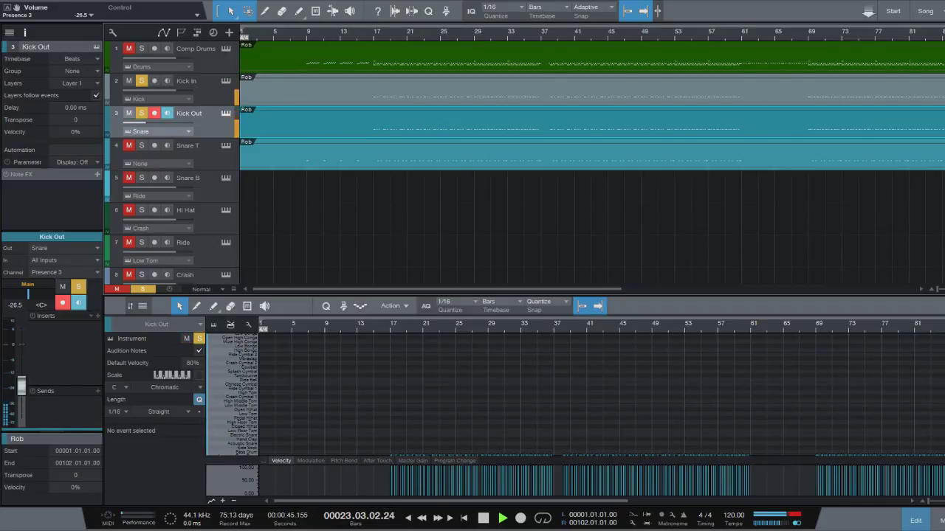
pyautogui.moveTo(22, 386); pyautogui.dragTo(22, 376)
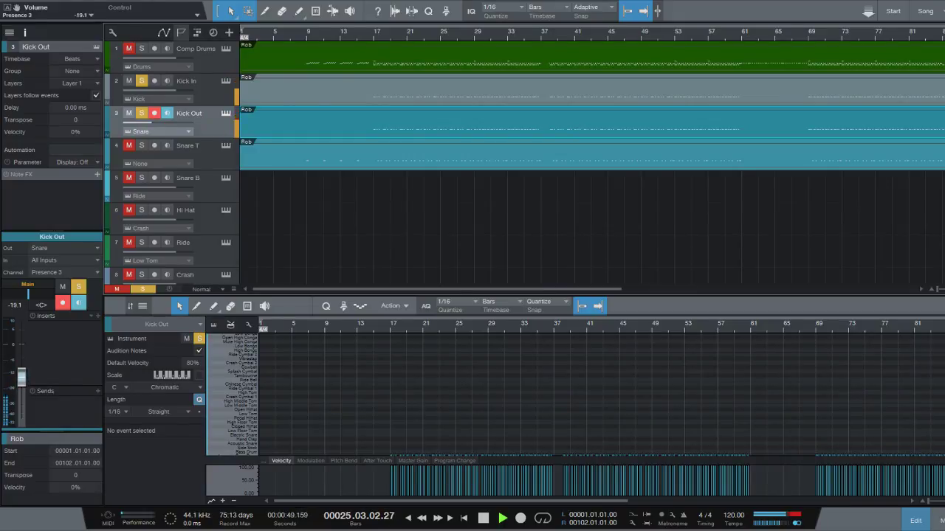
pyautogui.keyDown('ctrl'); pyautogui.click(21, 376); pyautogui.keyUp('ctrl')
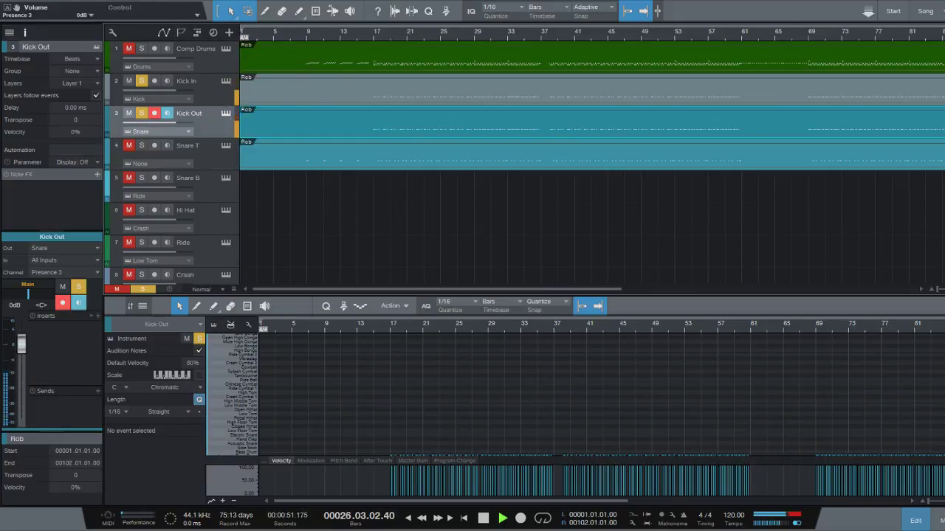
# Step: Select Kick In and set its volume to -16.8 dB during playback, toggling its solo to judge it against Kick Out
pyautogui.click(186, 81)
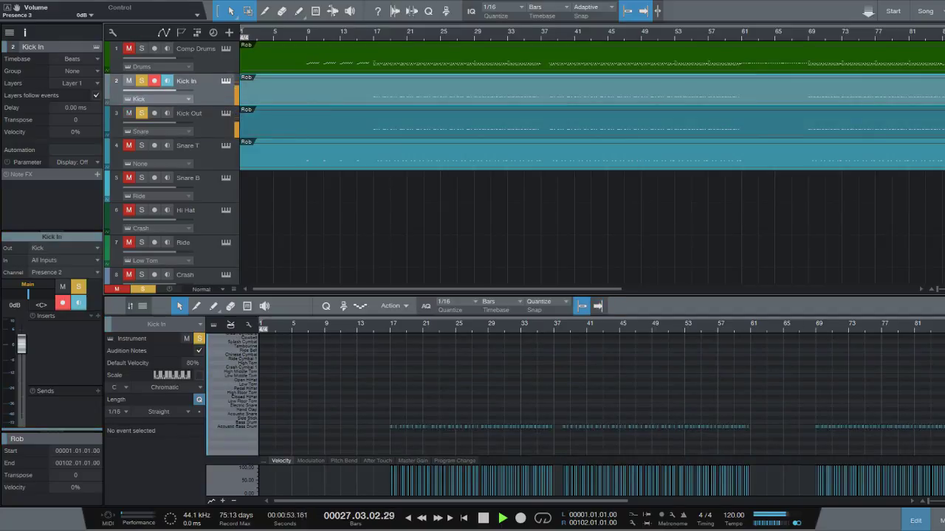
pyautogui.moveTo(22, 344); pyautogui.dragTo(22, 379)
pyautogui.click(141, 81)
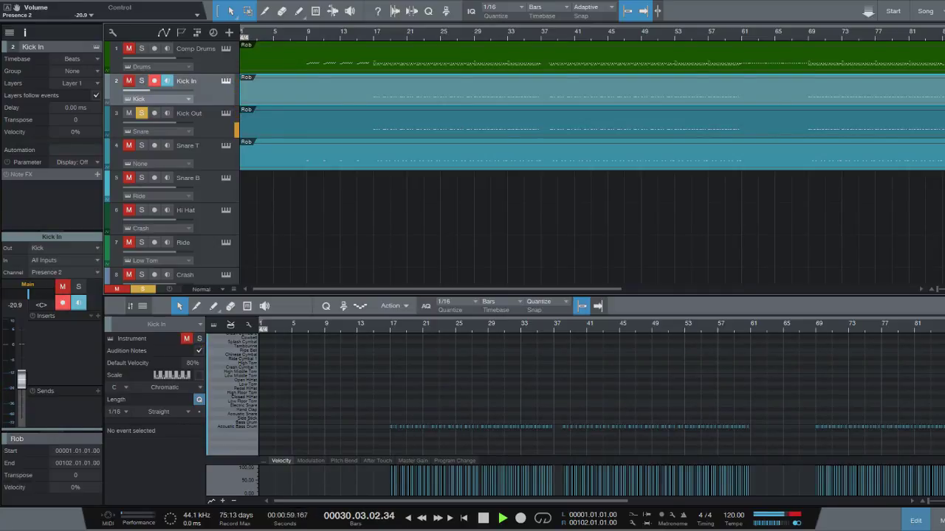
pyautogui.click(141, 82)
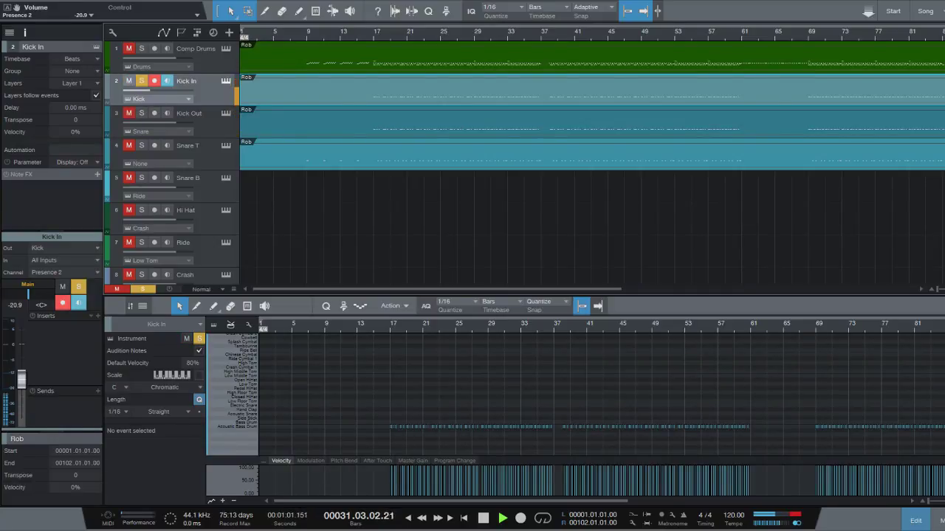
pyautogui.moveTo(21, 379); pyautogui.dragTo(21, 365)
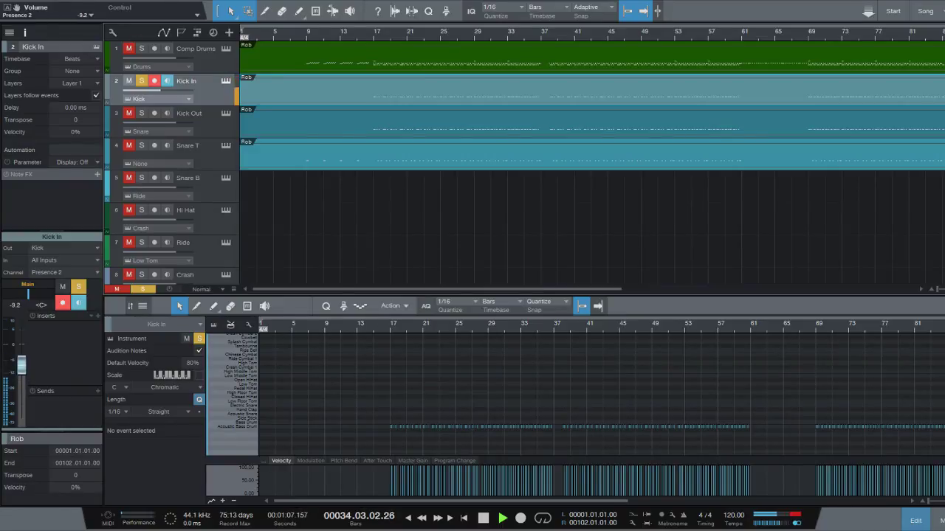
# Step: Compare Kick In alone with both kicks layered by toggling the Kick Out solo, and stop playback
pyautogui.click(141, 113)
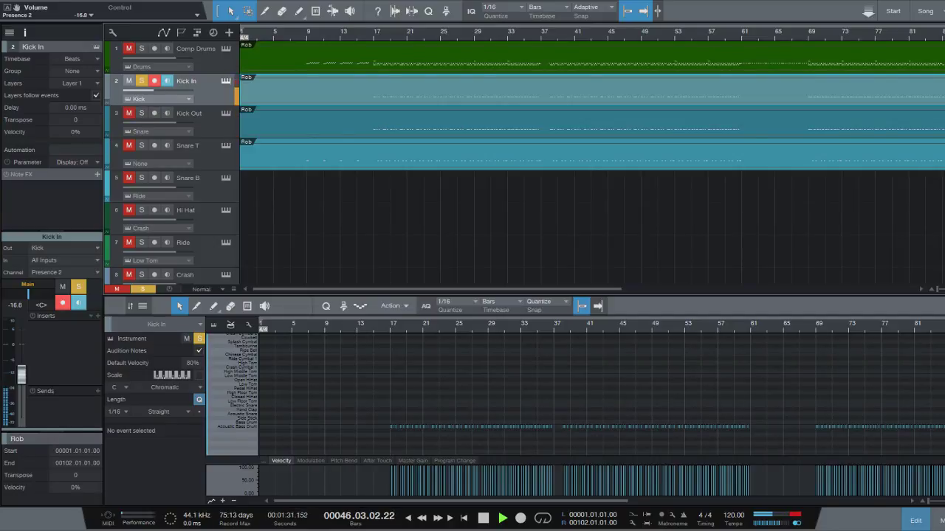
pyautogui.click(141, 113)
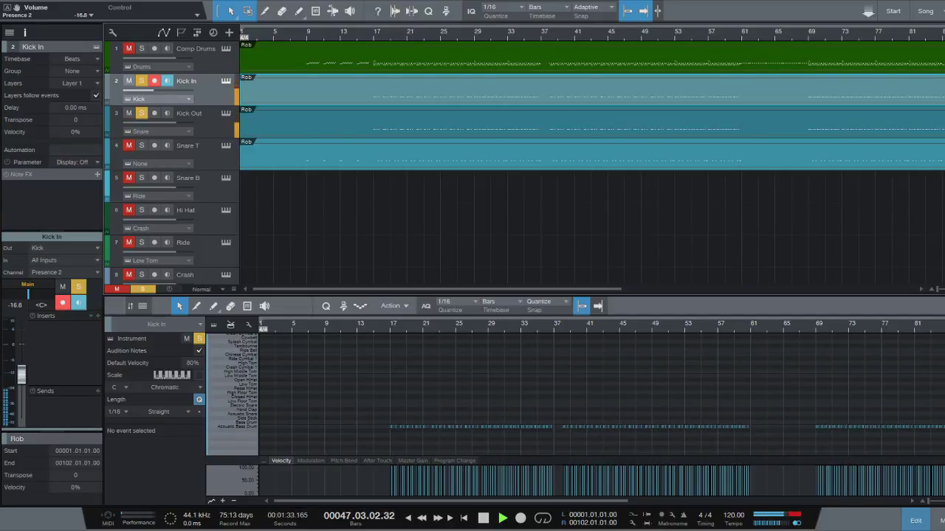
pyautogui.press('space')
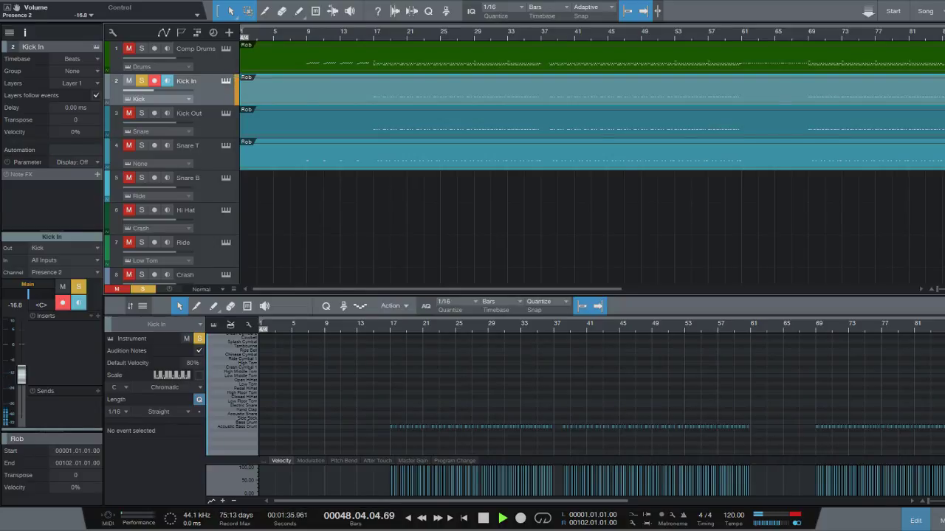
pyautogui.press('space')
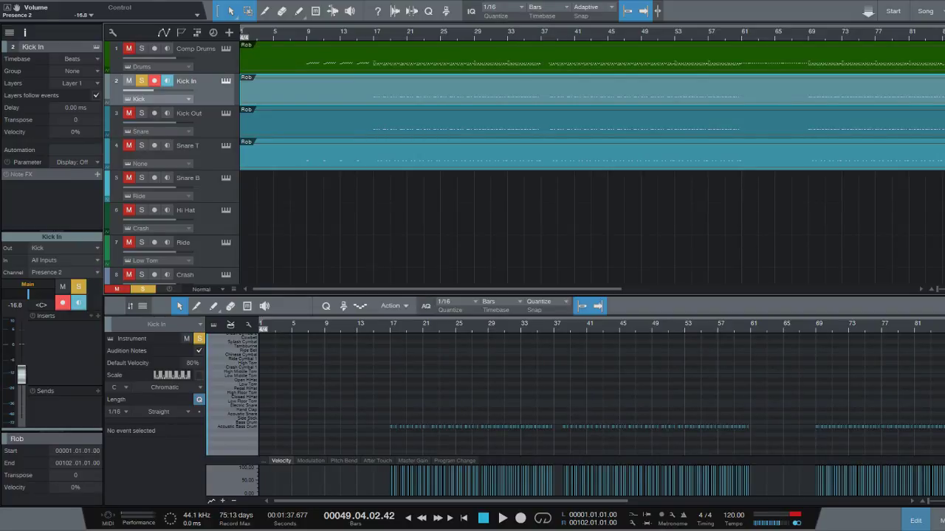
pyautogui.click(141, 113)
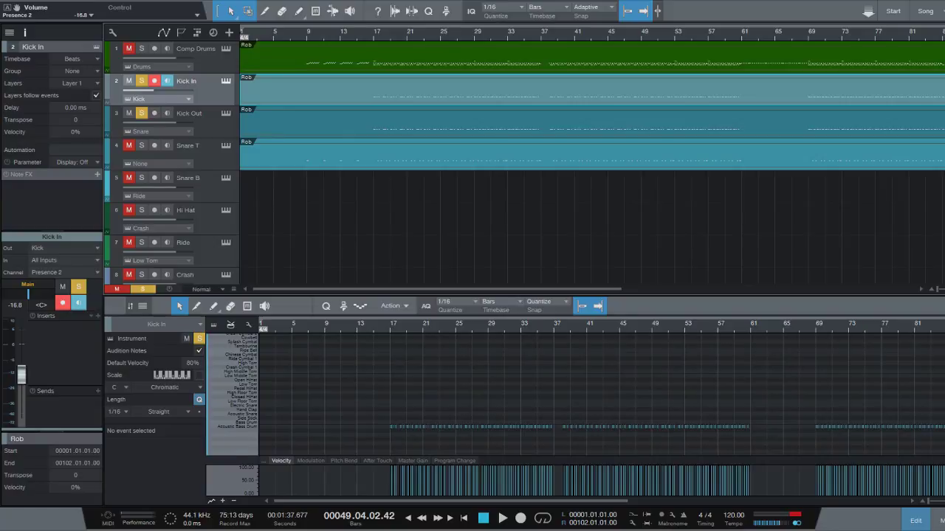
# Step: Copy the snare part from Snare T onto the Snare B track and turn off the solos on both kick tracks
pyautogui.click(189, 113)
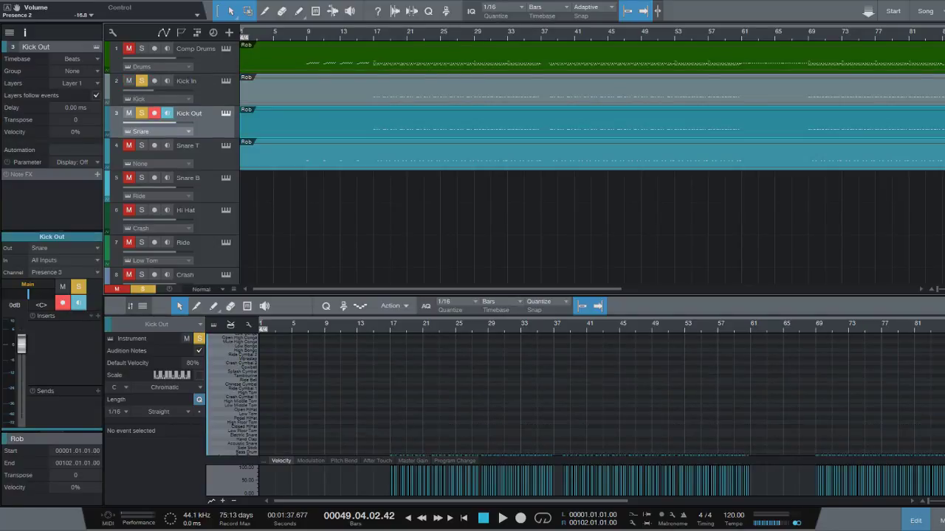
pyautogui.click(188, 146)
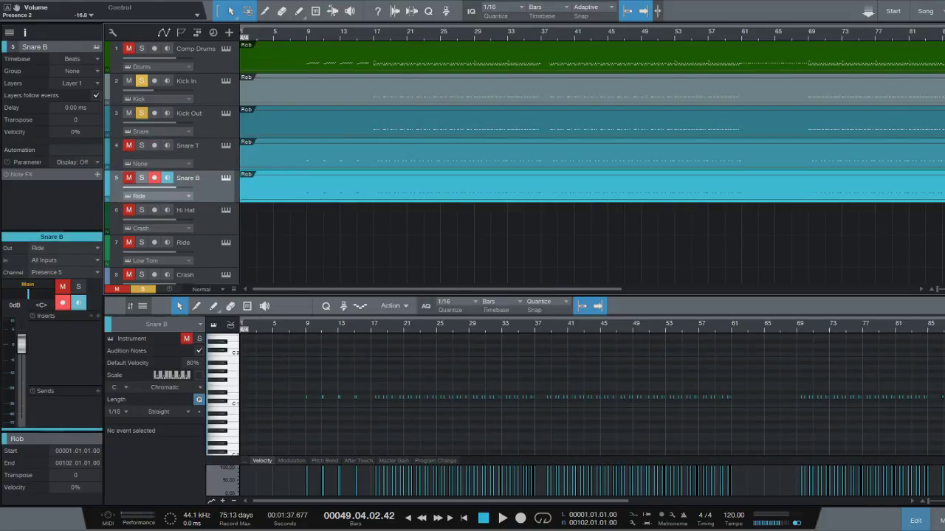
pyautogui.click(141, 81)
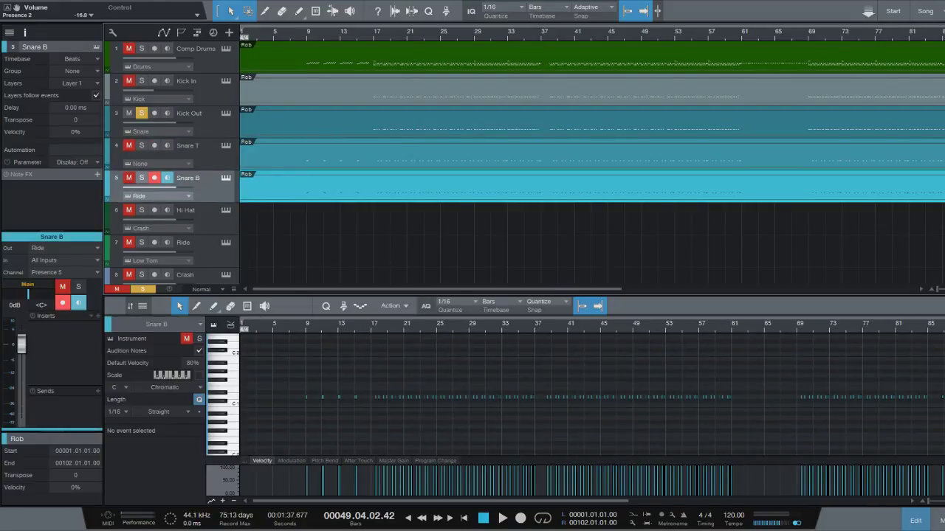
pyautogui.click(141, 114)
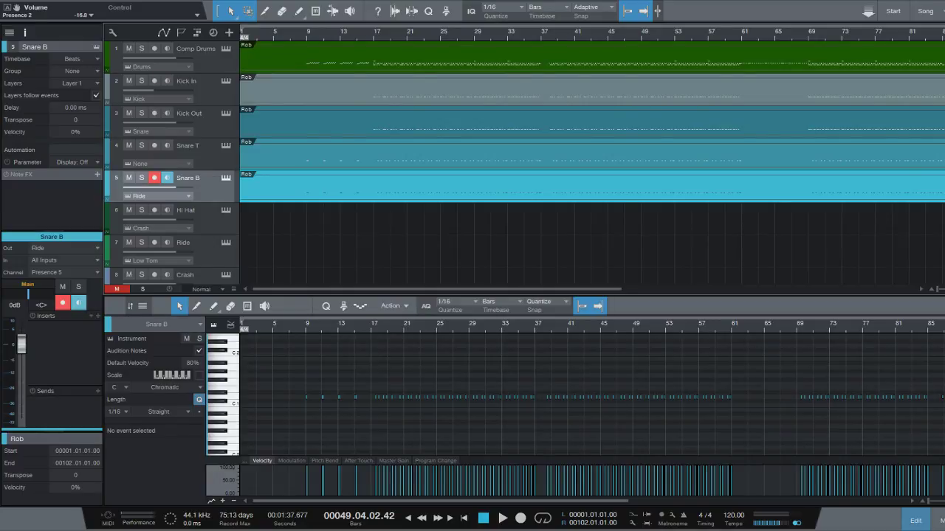
# Step: Route Kick Out and Snare T to the Kick instrument and Snare B to Snare, and open Snare T's instrument editor
pyautogui.click(161, 131)
pyautogui.click(158, 197)
pyautogui.click(159, 164)
pyautogui.click(158, 164)
pyautogui.click(226, 146)
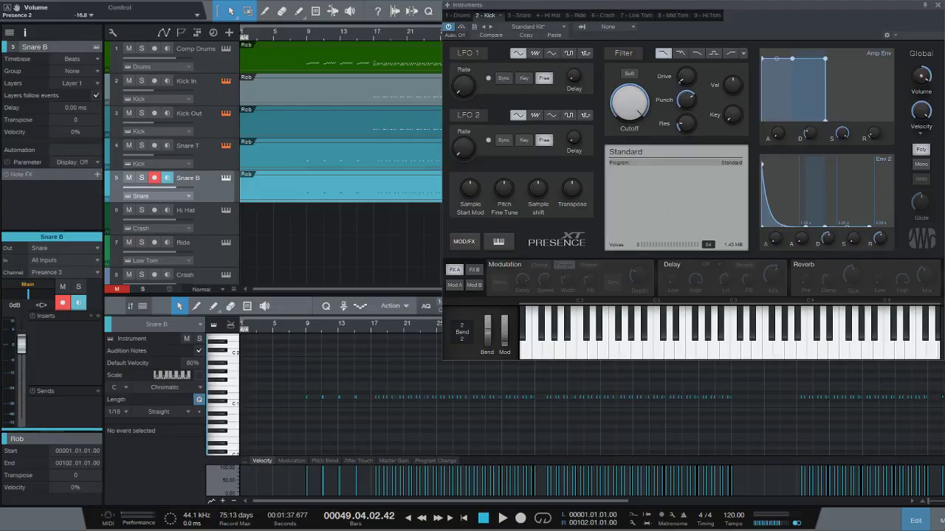
# Step: Solo Snare T, check the instruments assigned to the kick and snare tracks, and audition Snare T from about bar 17
pyautogui.click(141, 145)
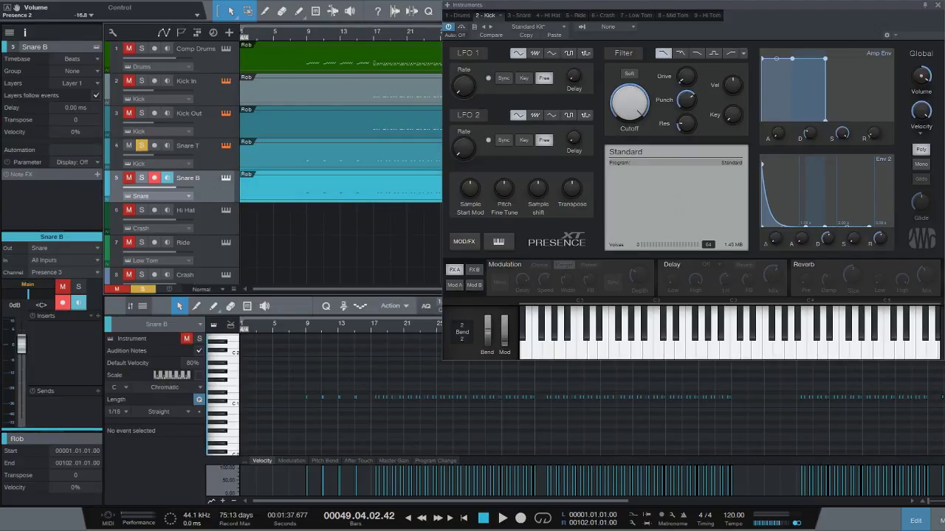
pyautogui.click(188, 146)
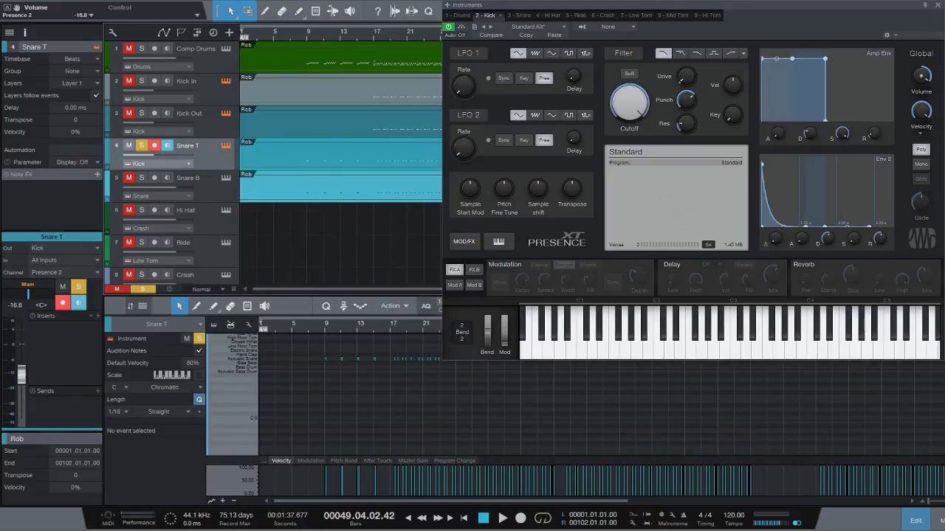
pyautogui.click(188, 81)
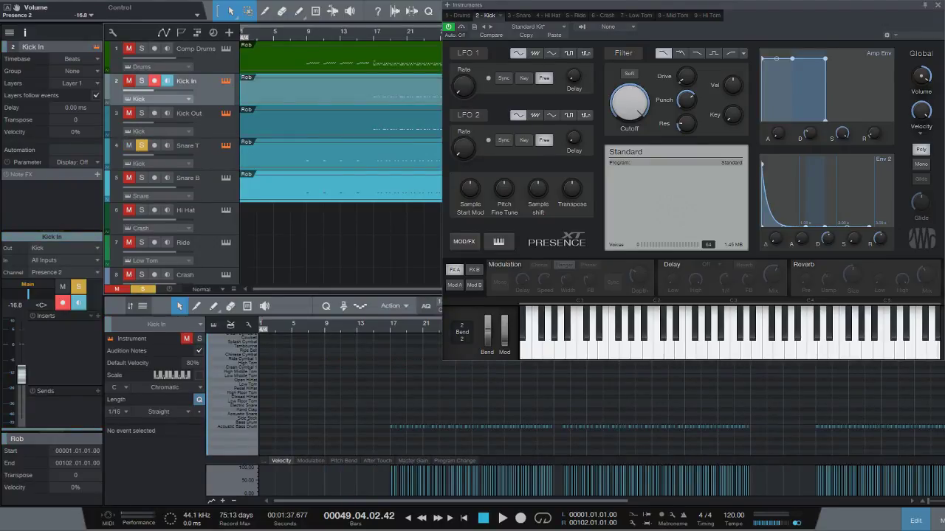
pyautogui.click(188, 146)
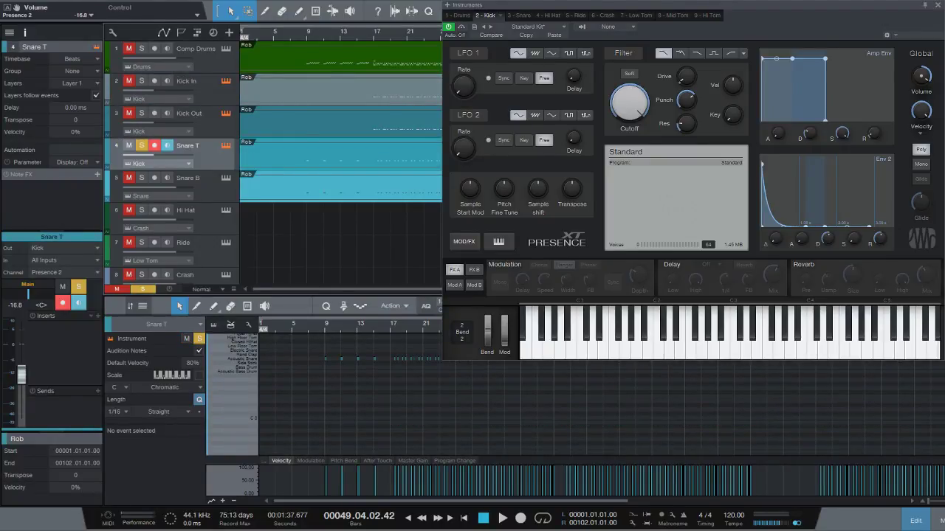
pyautogui.click(188, 178)
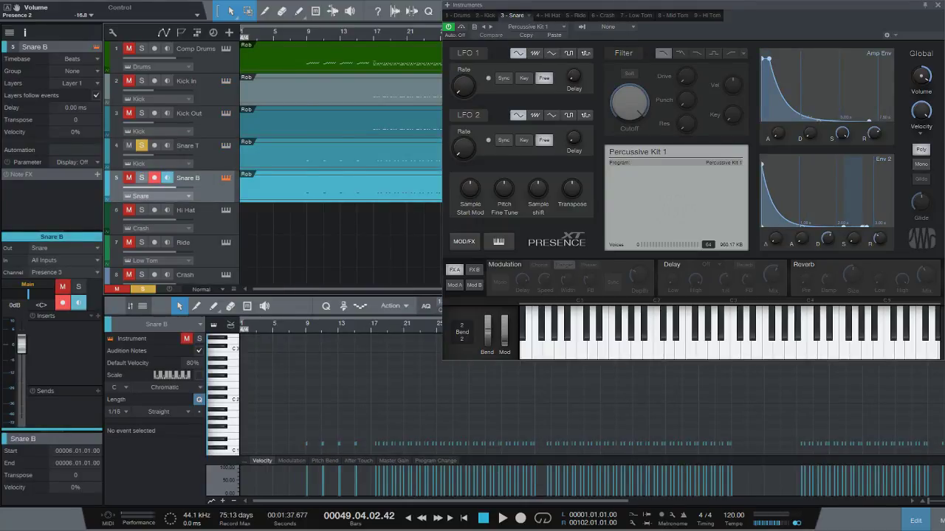
pyautogui.click(376, 33)
pyautogui.press('space')
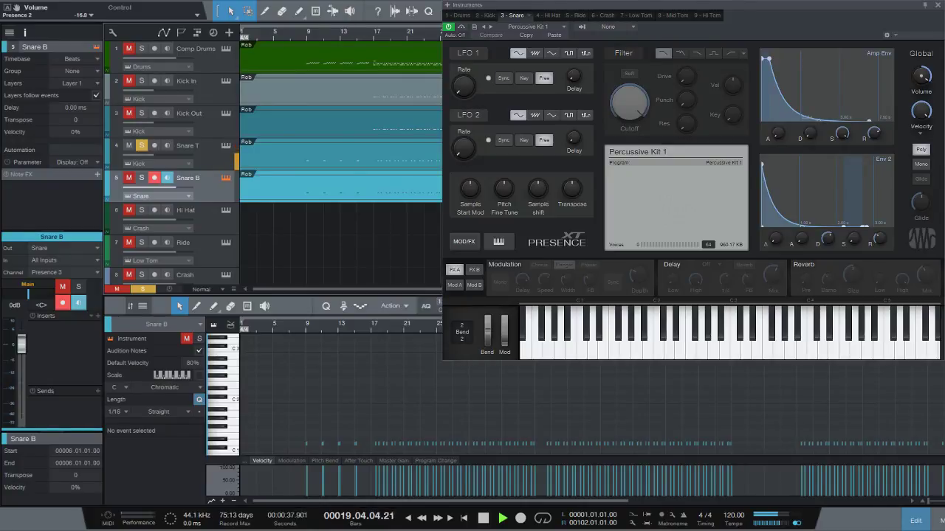
pyautogui.press('space')
# Step: Play Snare B and Snare T separately by switching solos, and layer both with the Snare B volume lowered to -14.9 dB
pyautogui.click(142, 146)
pyautogui.click(141, 178)
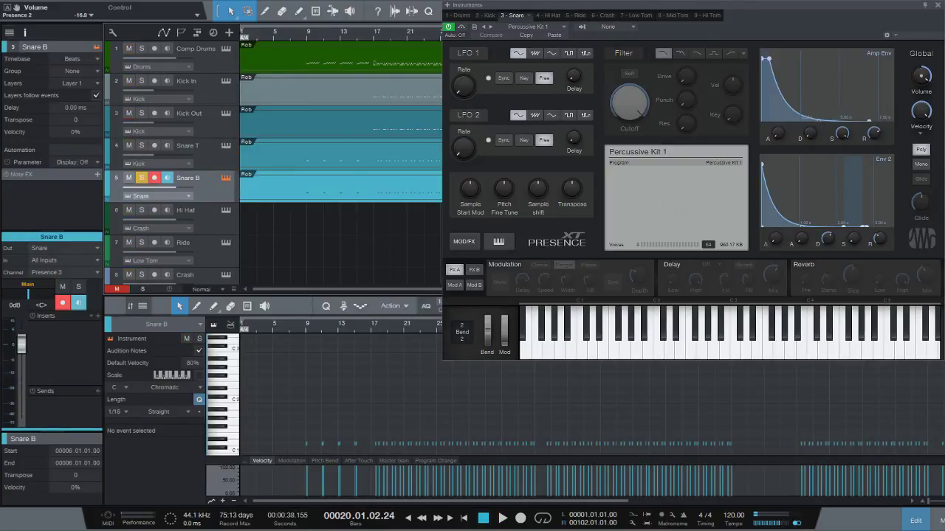
pyautogui.press('space')
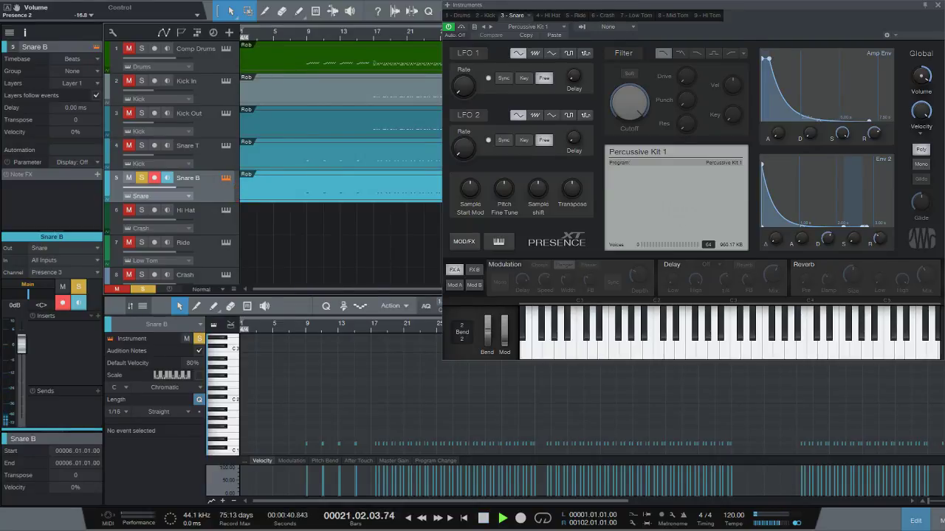
pyautogui.click(141, 145)
pyautogui.click(141, 145)
pyautogui.click(142, 178)
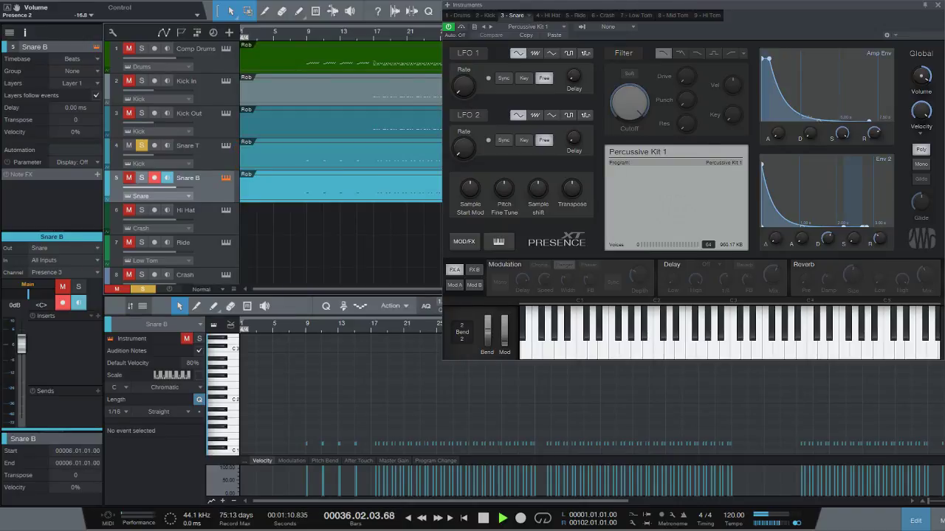
pyautogui.click(142, 178)
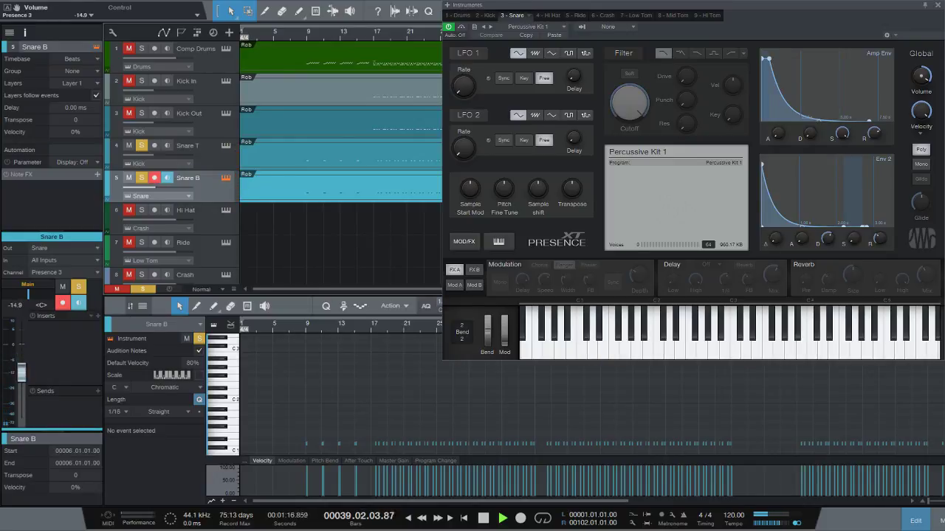
# Step: Solo Snare T, raise its volume to -6.0 dB, and bring Snare B back in to hear both snares layered
pyautogui.click(340, 154)
pyautogui.click(142, 146)
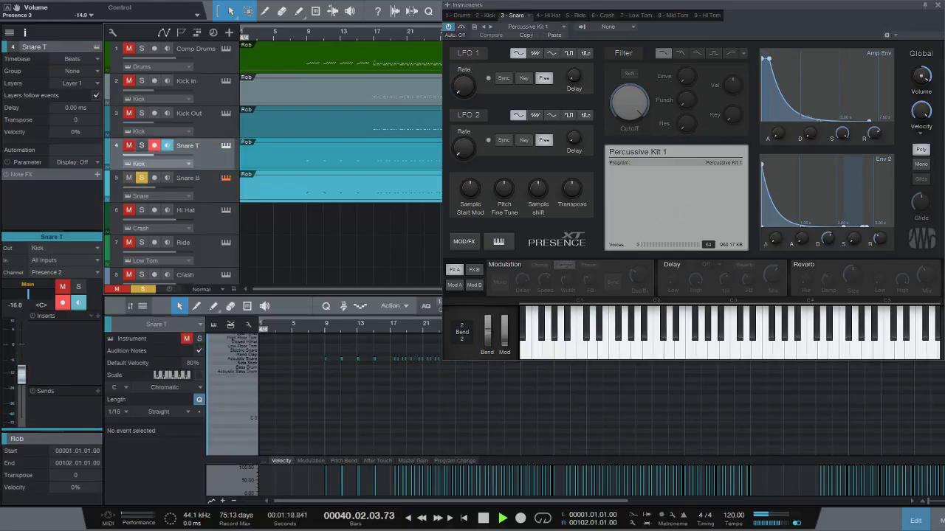
pyautogui.click(142, 146)
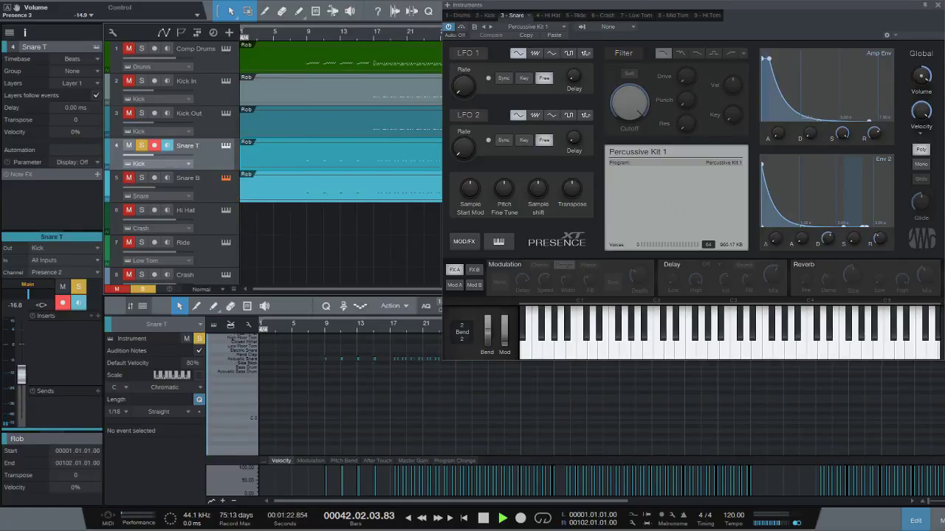
pyautogui.moveTo(21, 374)
pyautogui.mouseDown()
pyautogui.moveTo(22, 346)
pyautogui.moveTo(21, 359)
pyautogui.mouseUp()
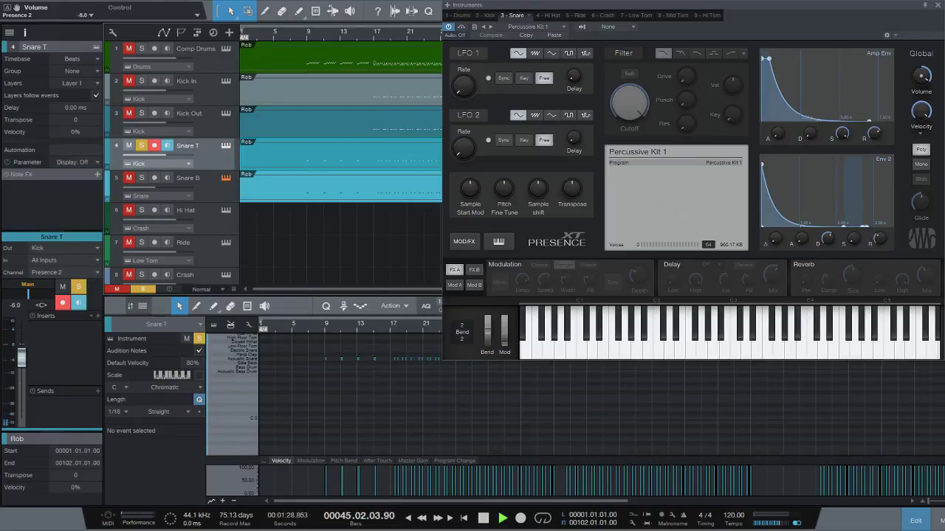
pyautogui.click(141, 178)
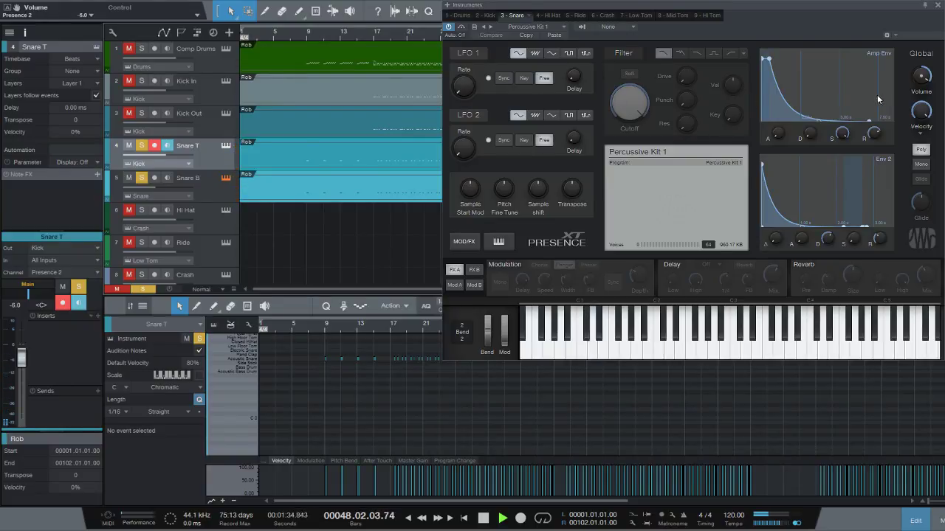
# Step: Set the Kick instrument's amp envelope release to 841 ms, stop playback, and close the instrument editor
pyautogui.click(485, 14)
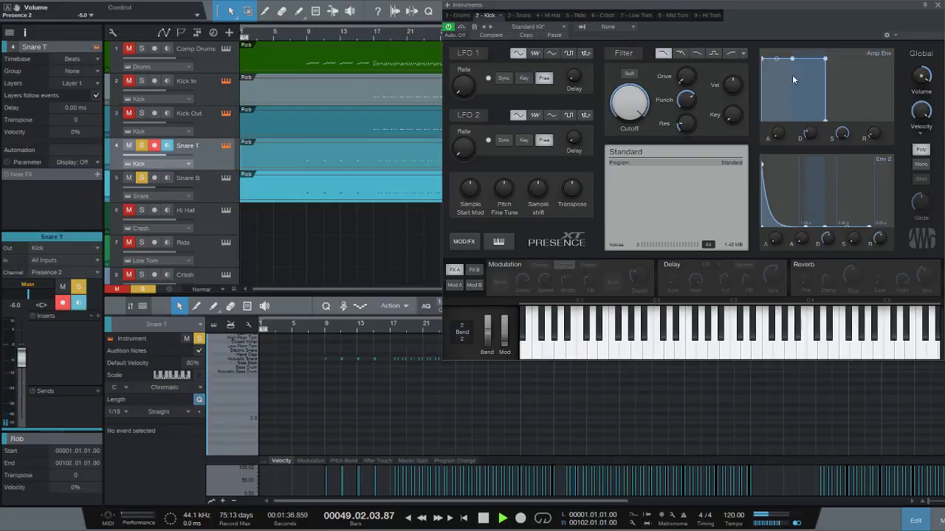
pyautogui.moveTo(870, 138); pyautogui.dragTo(865, 97)
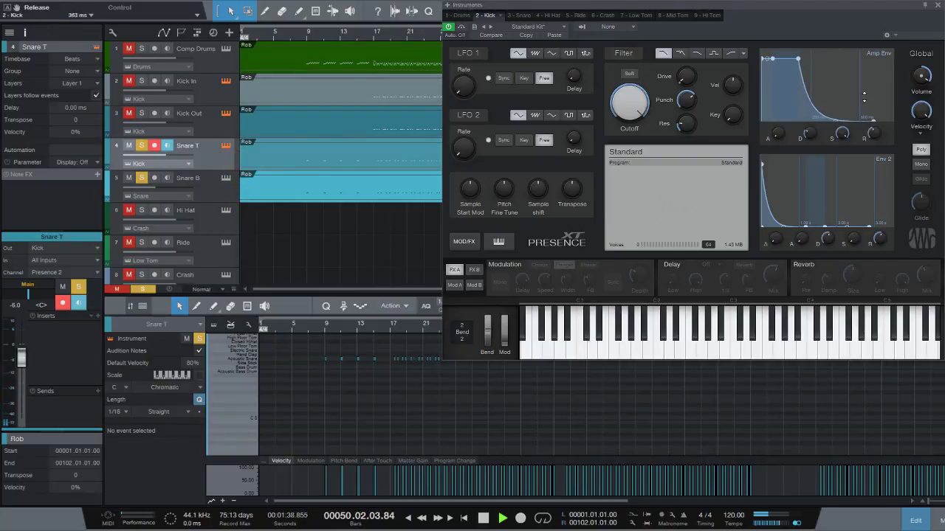
pyautogui.moveTo(874, 135); pyautogui.dragTo(871, 117)
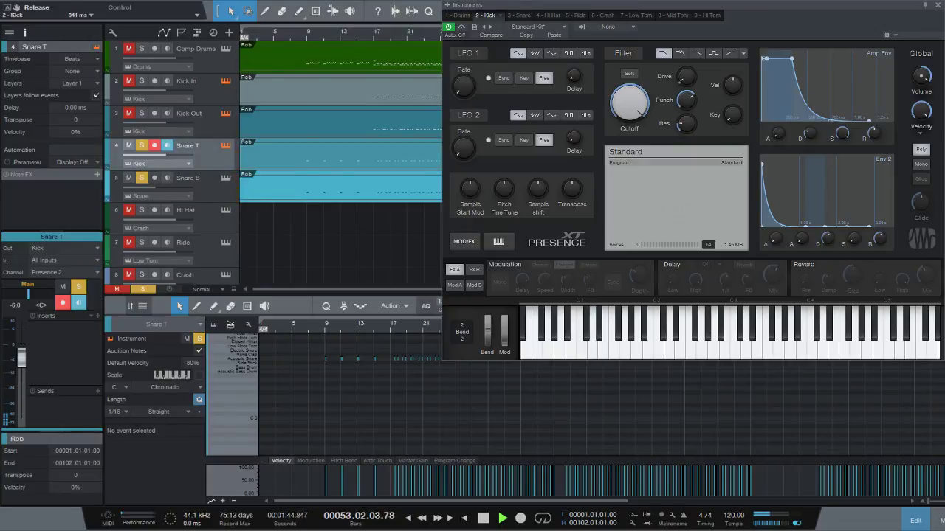
pyautogui.press('space')
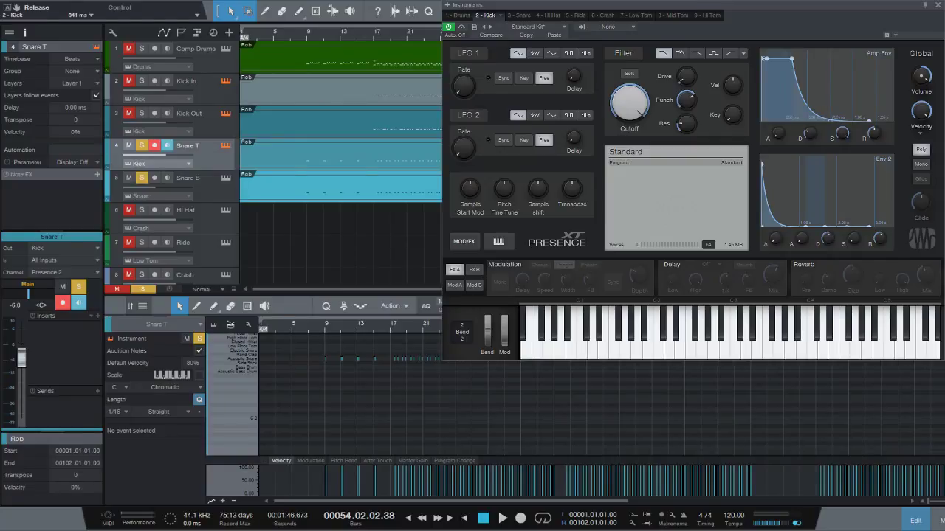
pyautogui.click(938, 5)
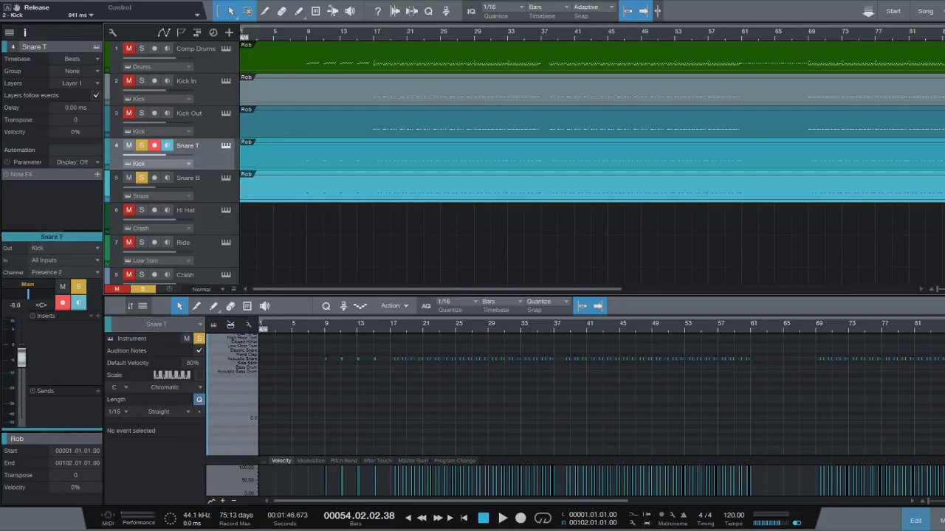
# Step: Browse the Analysis effects and list the presets available for the Spectrum Meter
pyautogui.press('F7')
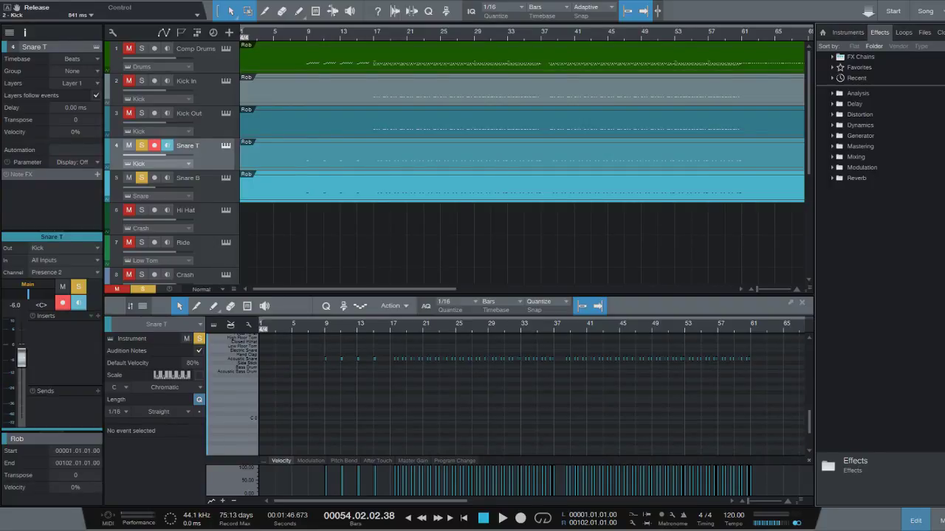
pyautogui.click(833, 94)
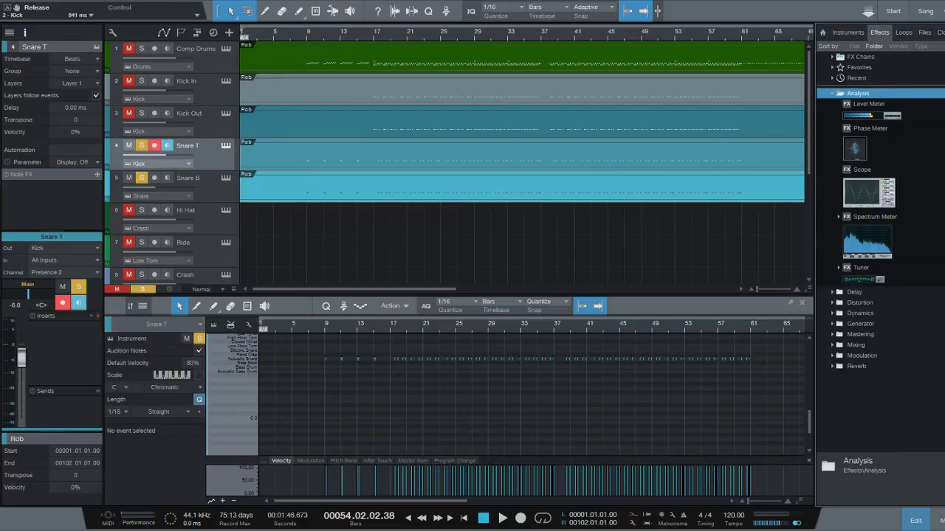
pyautogui.click(838, 217)
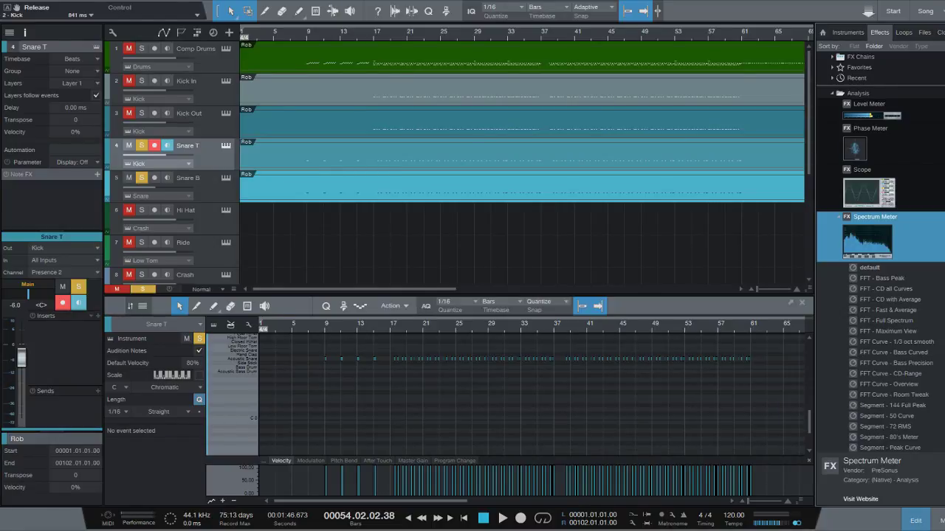
# Step: Turn off the solos on Snare T and Snare B, return the playhead to bar 9, and add an Impact instrument
pyautogui.click(140, 146)
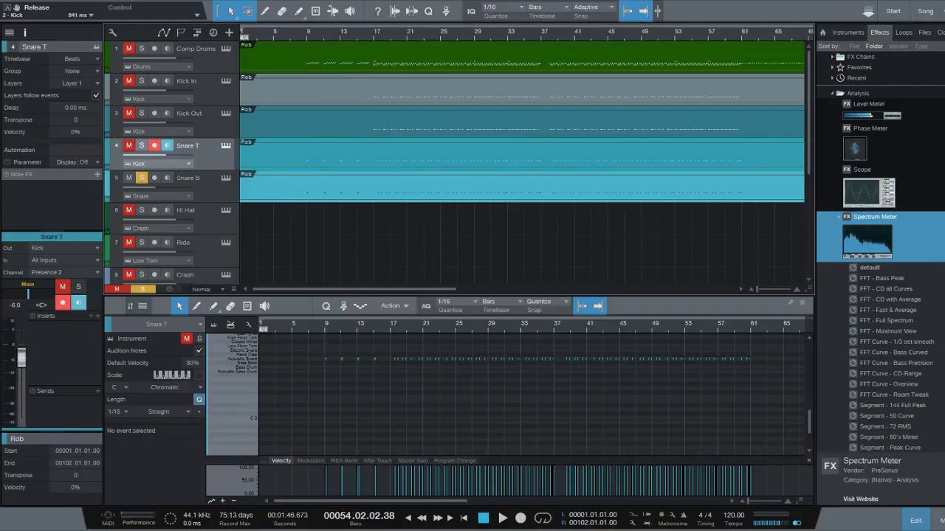
pyautogui.click(141, 178)
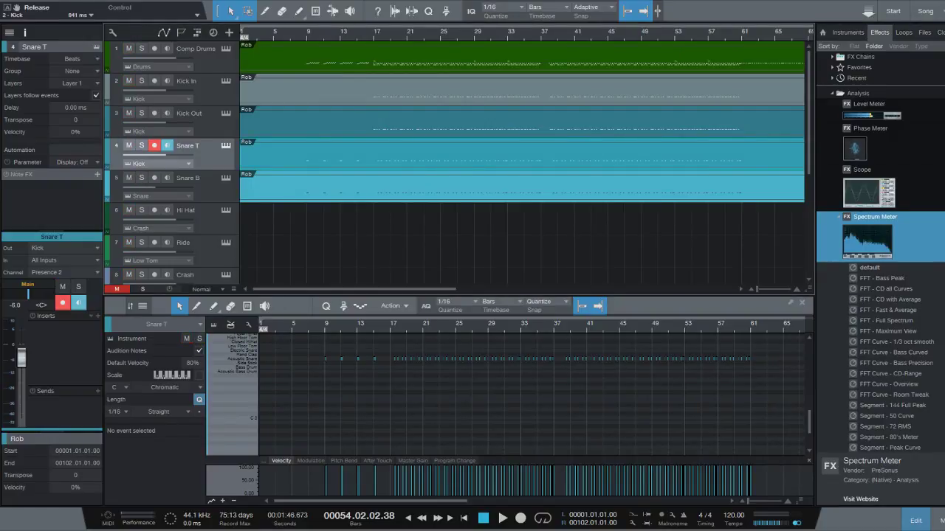
pyautogui.click(307, 32)
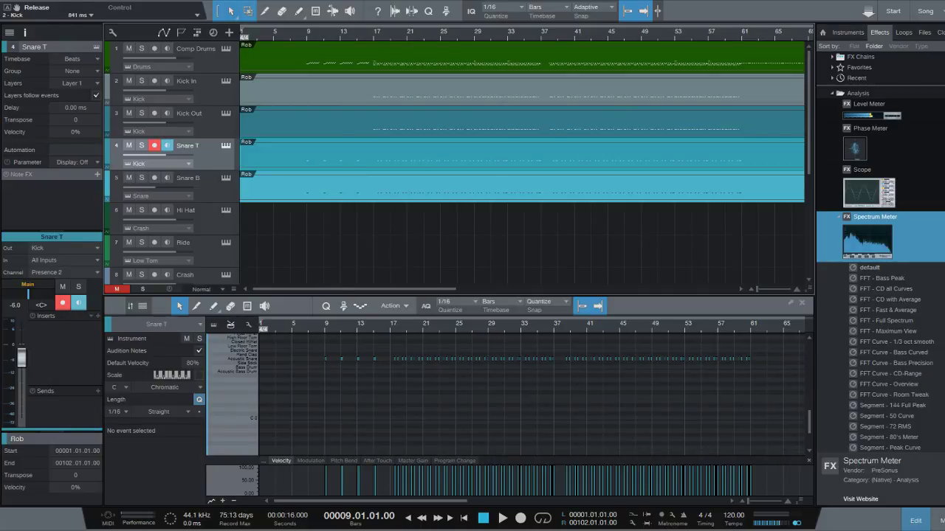
pyautogui.click(675, 34)
pyautogui.click(308, 32)
pyautogui.click(325, 155)
pyautogui.click(848, 33)
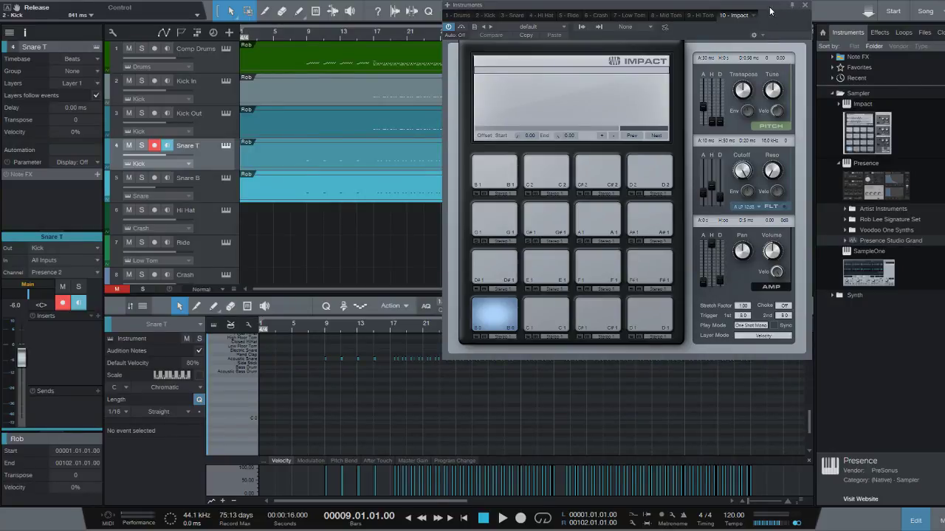
# Step: Solo Comp Drums and try several empty Impact pads, leaving the C#1 pad selected and the C#2 pad unmuted
pyautogui.click(141, 49)
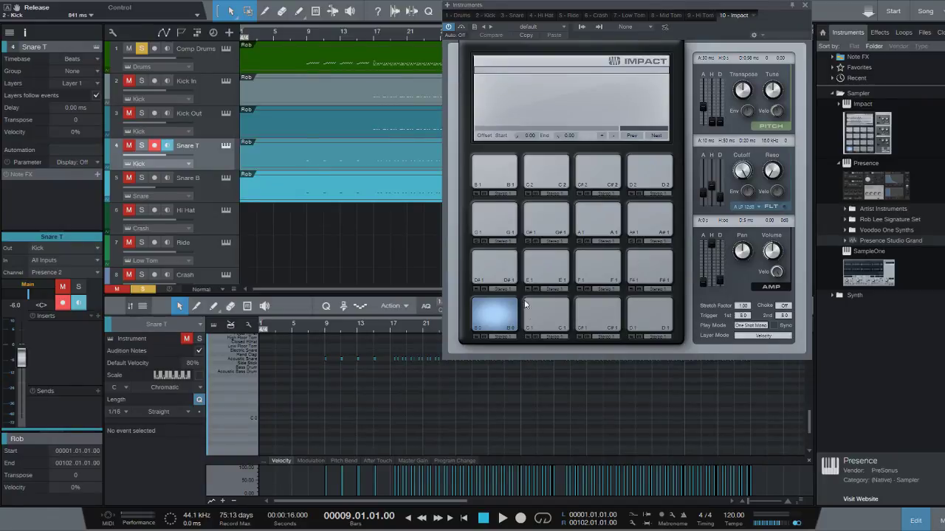
pyautogui.click(503, 279)
pyautogui.click(539, 272)
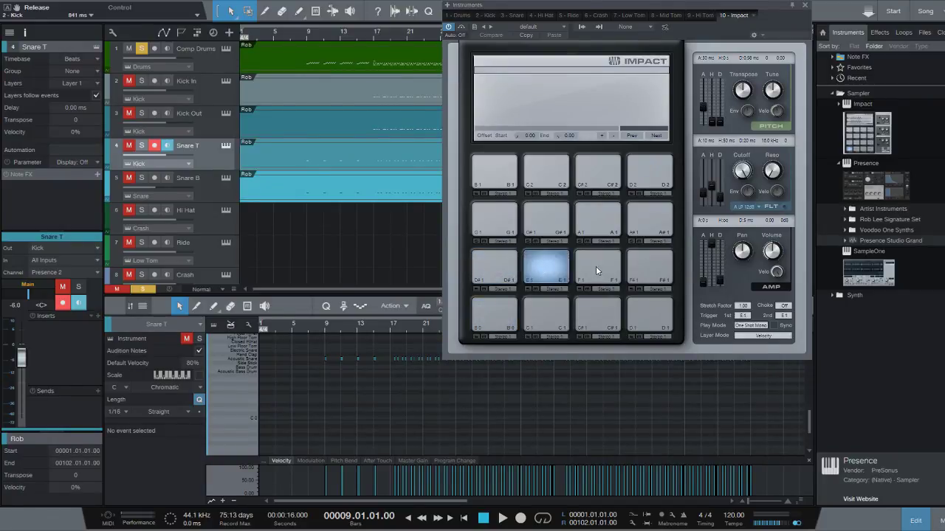
pyautogui.click(596, 267)
pyautogui.click(497, 319)
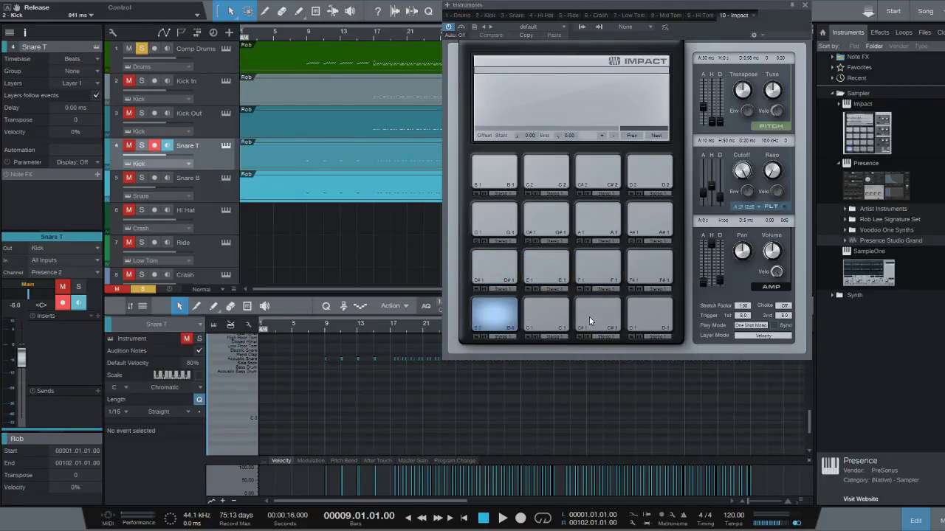
pyautogui.click(589, 316)
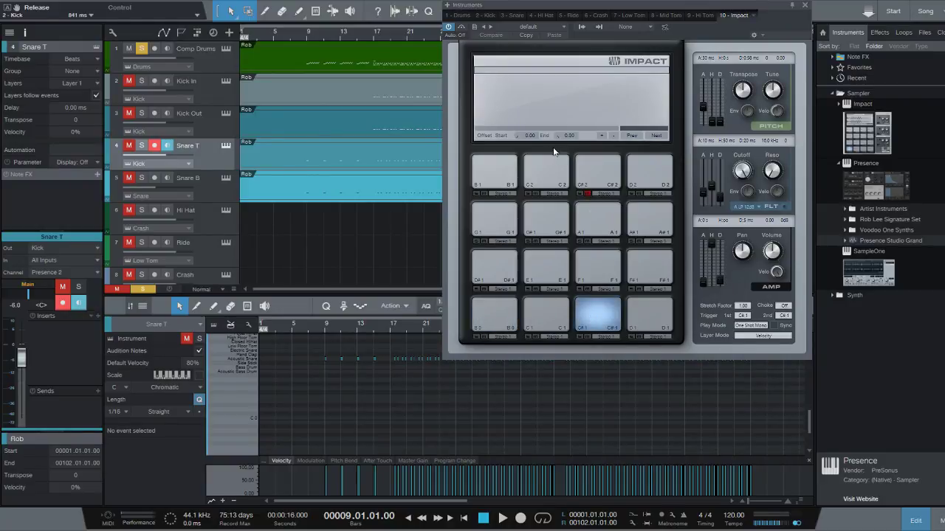
pyautogui.click(589, 193)
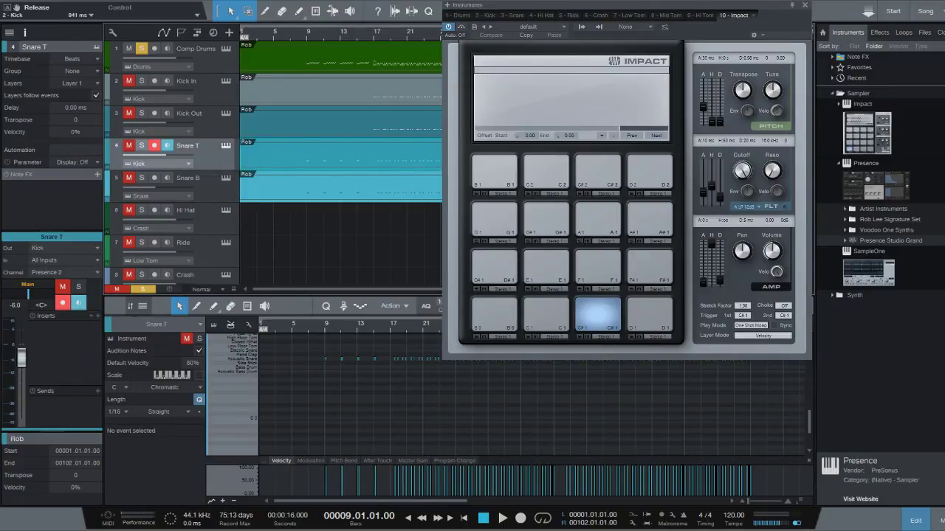
# Step: Assign Impact as the Comp Drums track's instrument and play the part from bar 9
pyautogui.press('space')
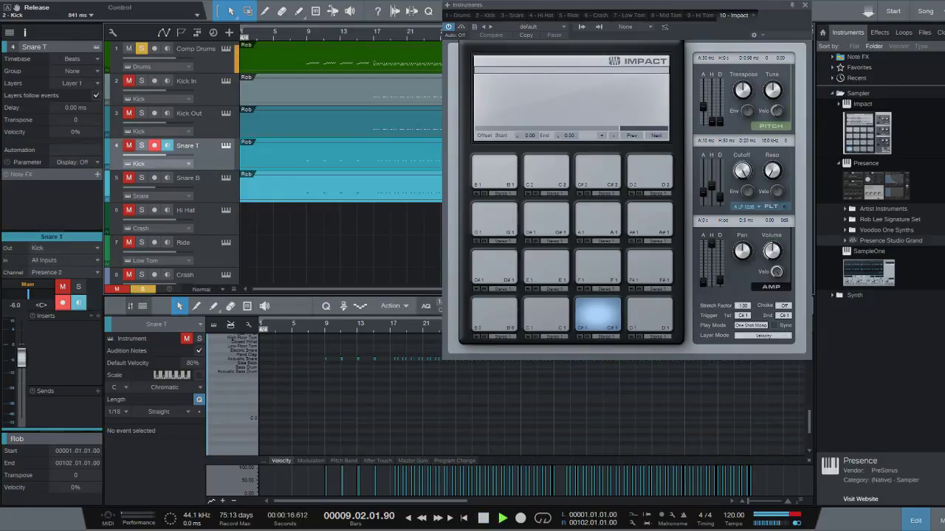
pyautogui.press('space')
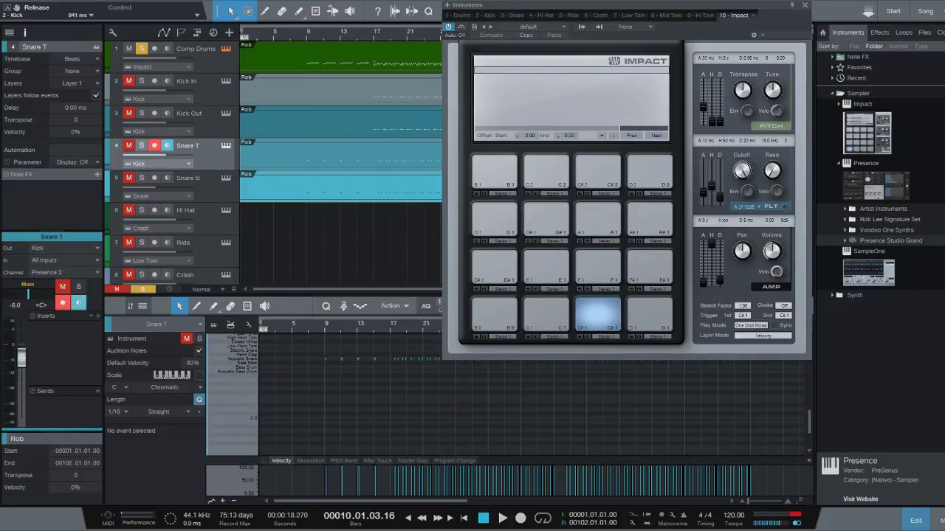
pyautogui.click(308, 33)
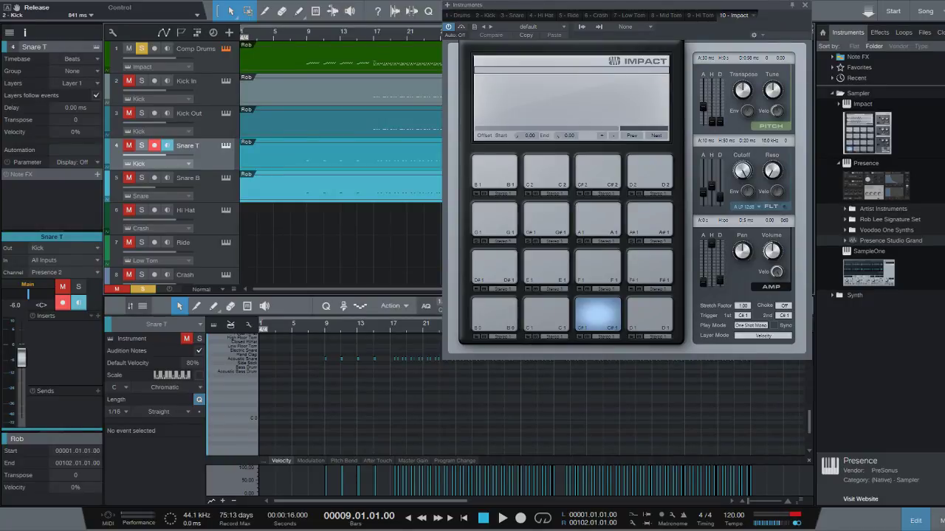
pyautogui.press('space')
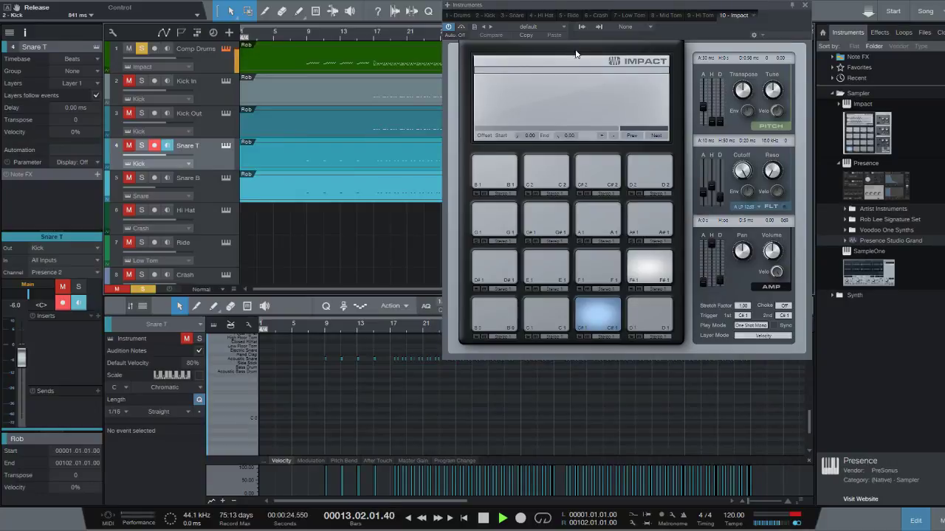
# Step: Load the Crunkzilla preset in Impact and audition the drum part from bar 8 and from bar 17
pyautogui.press('space')
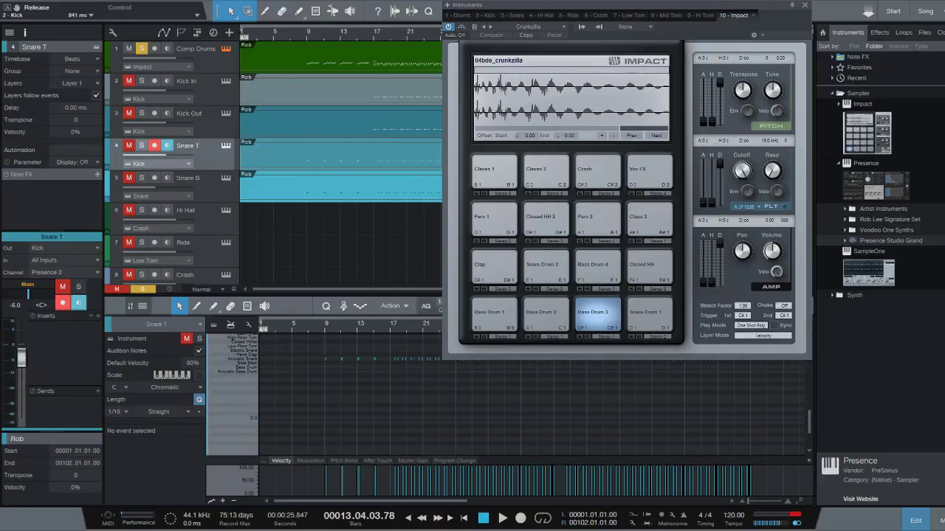
pyautogui.click(299, 32)
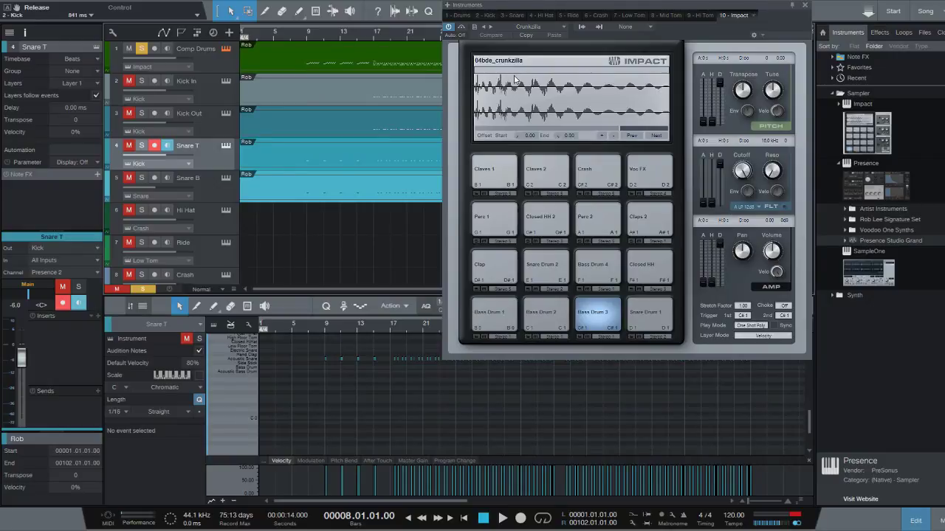
pyautogui.press('space')
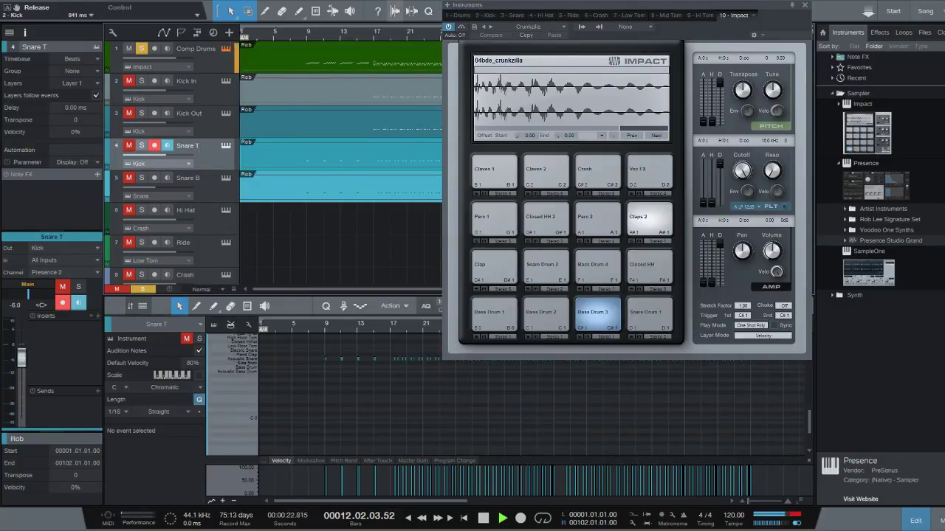
pyautogui.click(375, 34)
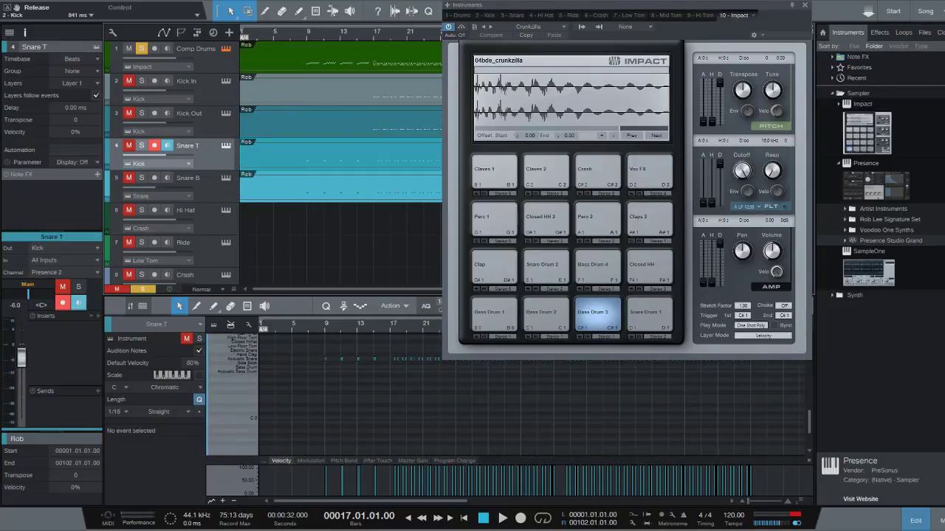
pyautogui.press('space')
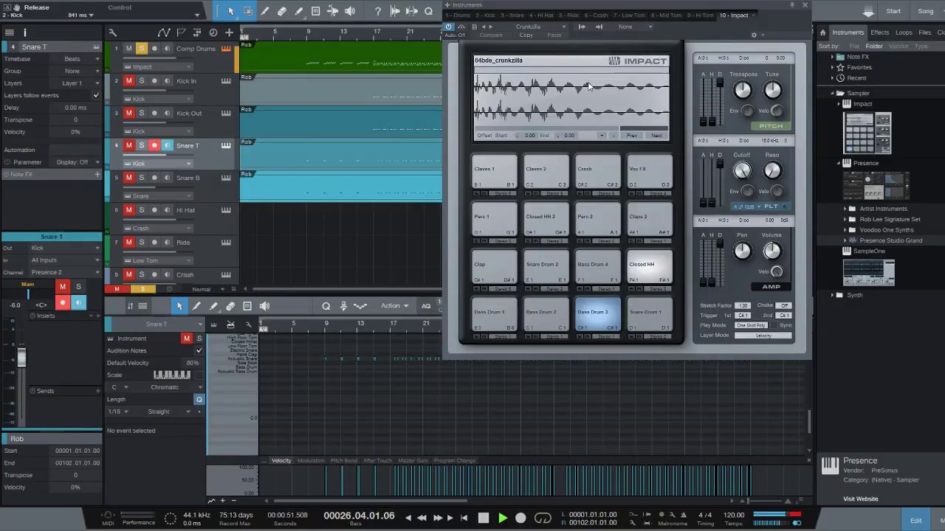
# Step: Audition the Balkan Lines and Astral Electro Flux presets in Impact with the drum part
pyautogui.click(582, 27)
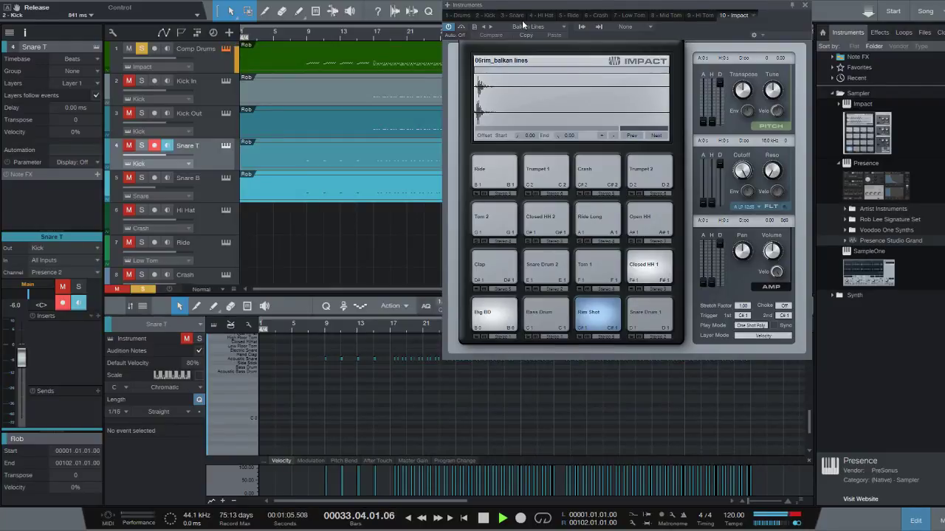
pyautogui.press('space')
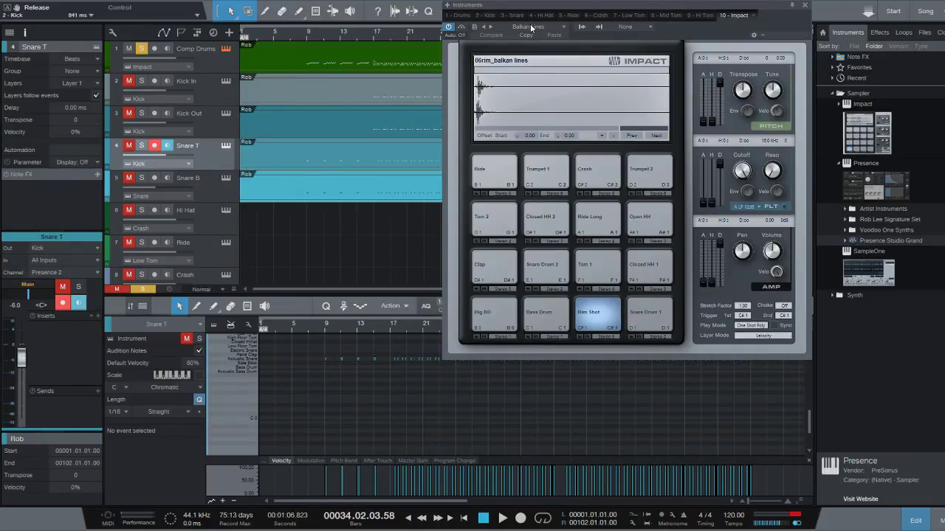
pyautogui.click(572, 75)
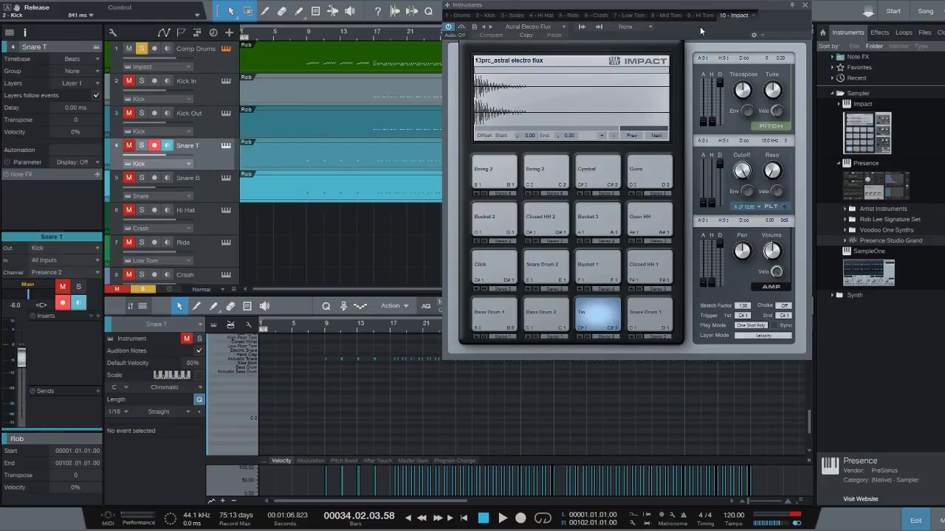
pyautogui.press('space')
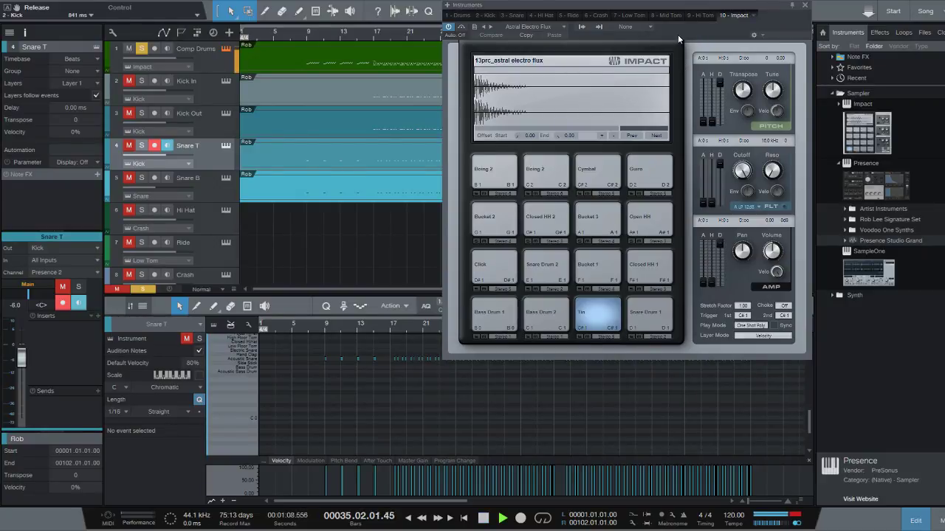
pyautogui.press('space')
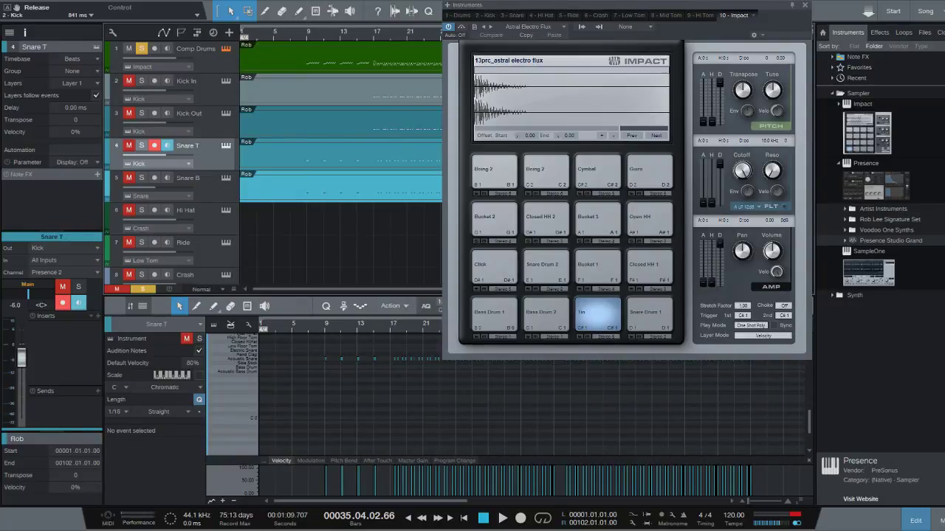
# Step: Audition the 60s a GoGo preset from bar 25, and replace it with Akustik Kit Multi Layer while playing the drums
pyautogui.press('KP_0')
pyautogui.hotkey('shift', 'n')
pyautogui.click(544, 51)
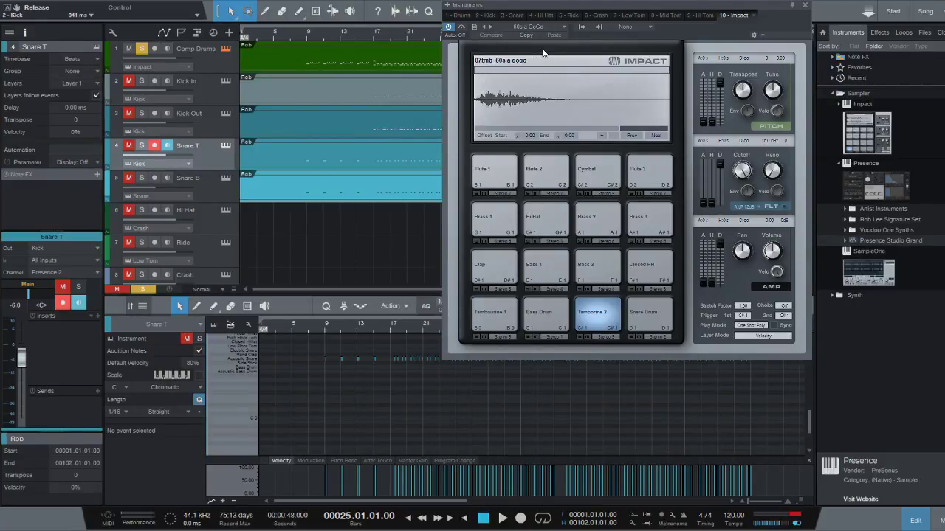
pyautogui.press('space')
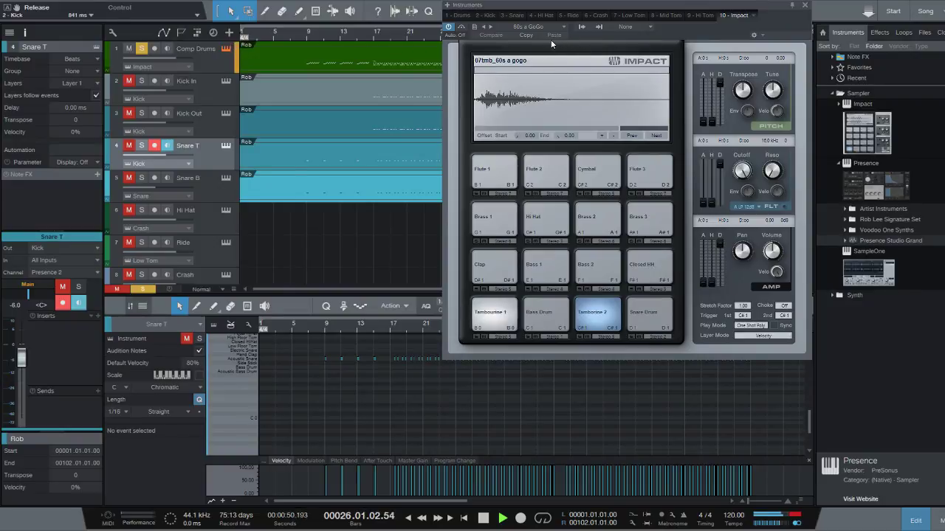
pyautogui.press('space')
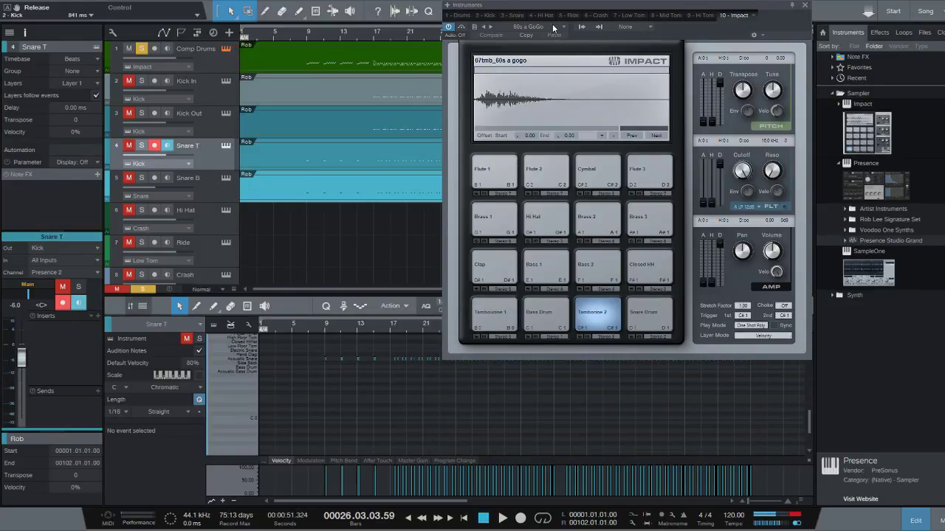
pyautogui.click(562, 61)
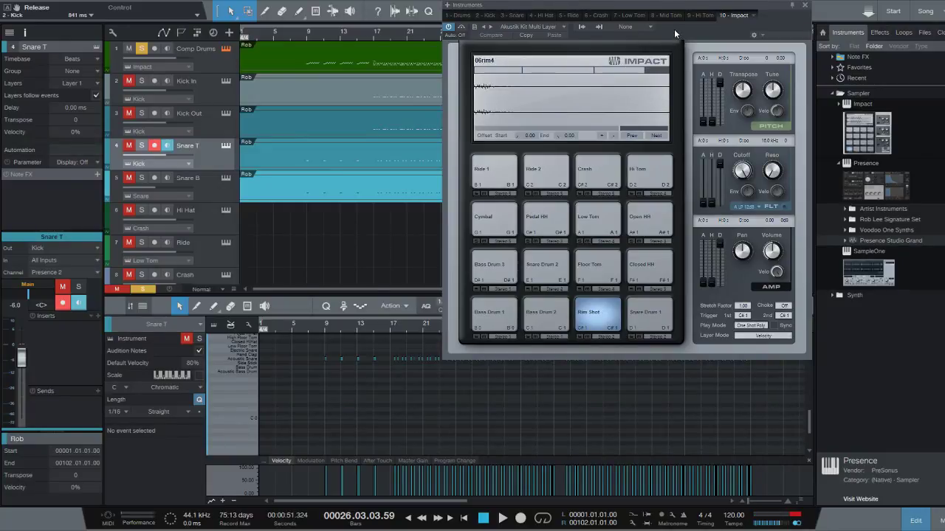
pyautogui.press('space')
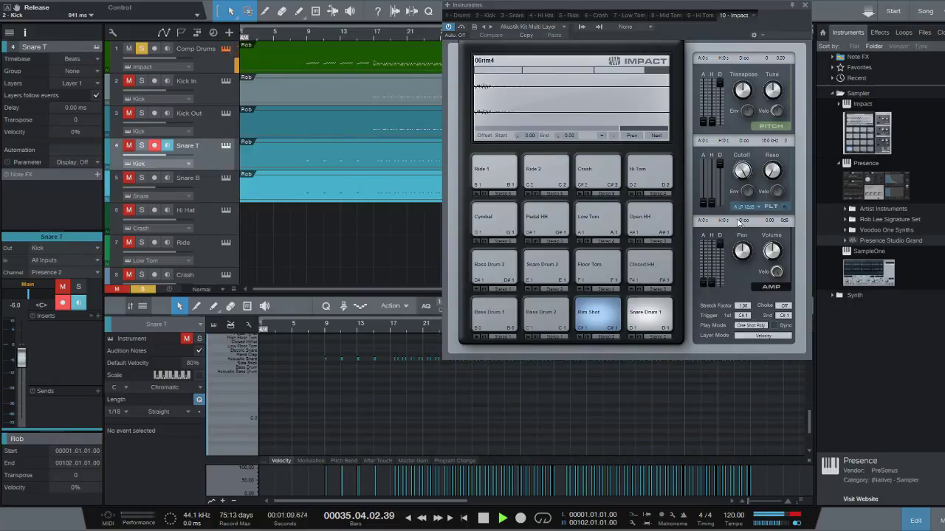
# Step: Try different pitch envelope hold, decay and attack times on the Rim Shot pad during playback, and restore their original settings
pyautogui.moveTo(713, 124); pyautogui.dragTo(723, 89)
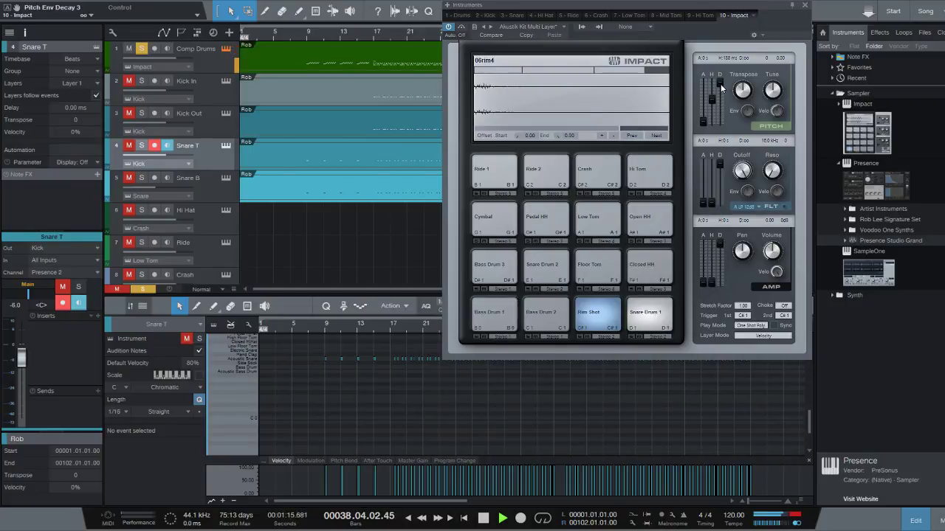
pyautogui.click(721, 125)
pyautogui.moveTo(702, 122); pyautogui.dragTo(704, 88)
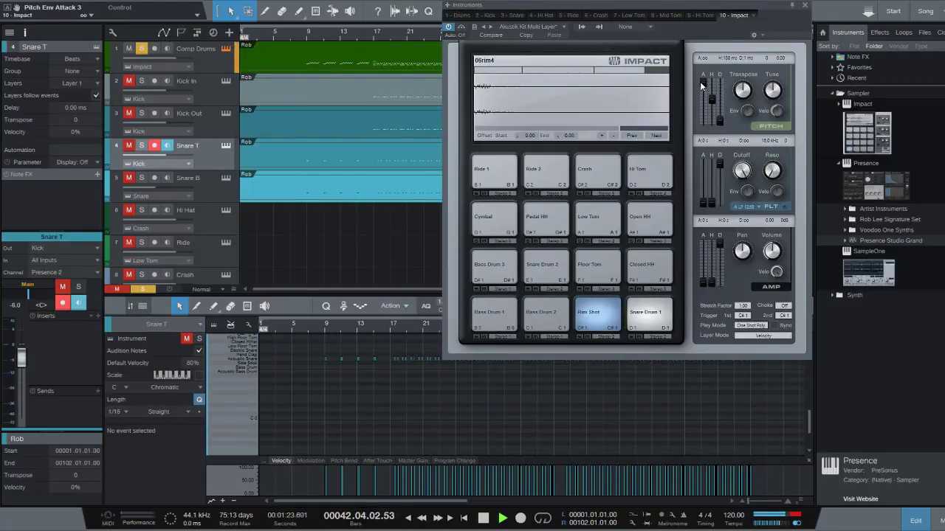
pyautogui.moveTo(698, 90); pyautogui.dragTo(696, 136)
pyautogui.keyDown('ctrl'); pyautogui.click(711, 100); pyautogui.keyUp('ctrl')
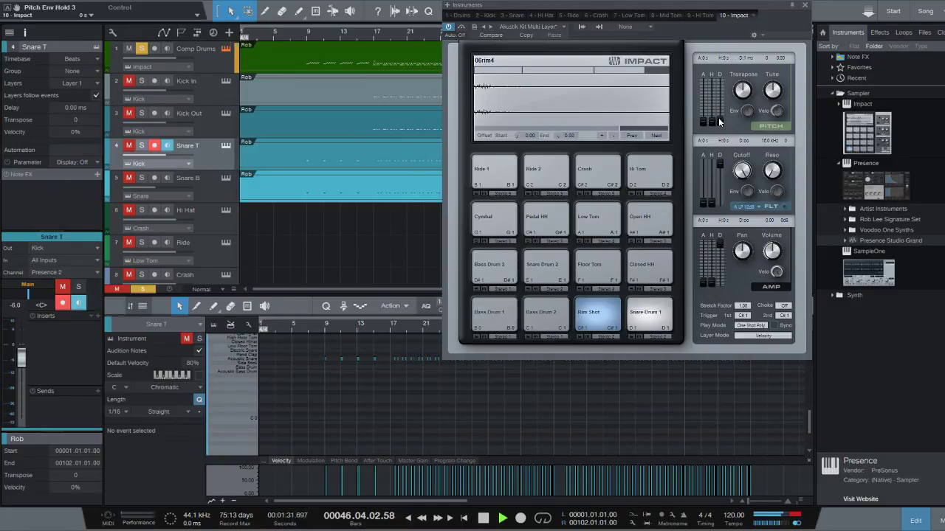
pyautogui.keyDown('ctrl'); pyautogui.click(719, 120); pyautogui.keyUp('ctrl')
# Step: Try longer amp and filter envelope attack times and toggle the filter on the Rim Shot pad, restore both attacks to 0 s, and stop playback
pyautogui.moveTo(702, 279); pyautogui.dragTo(706, 254)
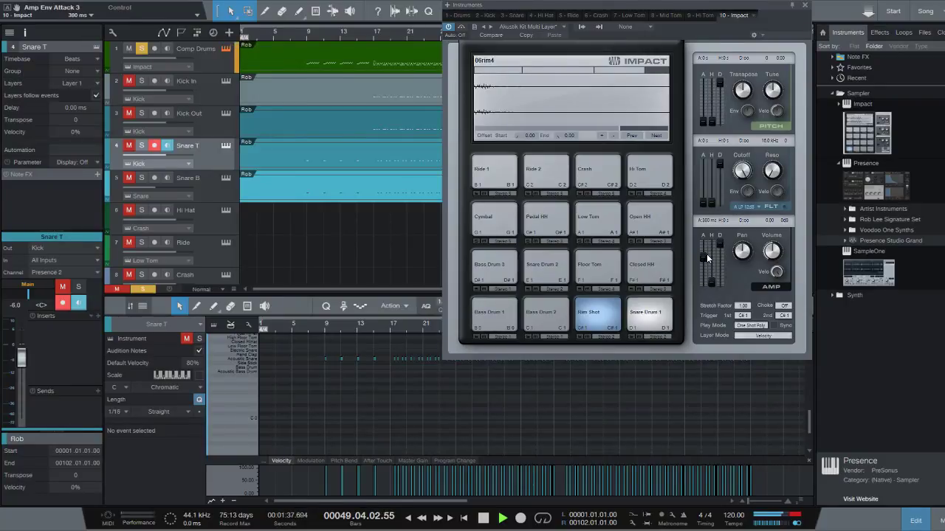
pyautogui.moveTo(702, 202); pyautogui.dragTo(704, 179)
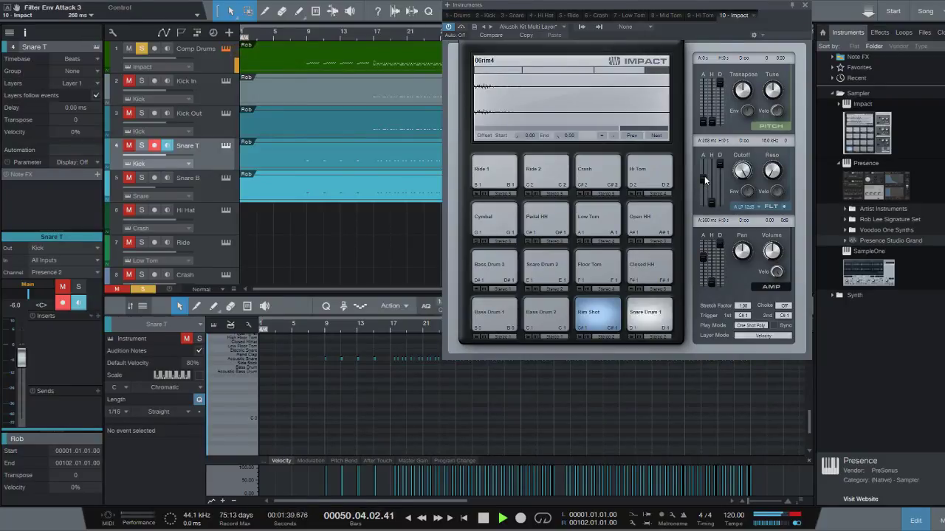
pyautogui.click(784, 207)
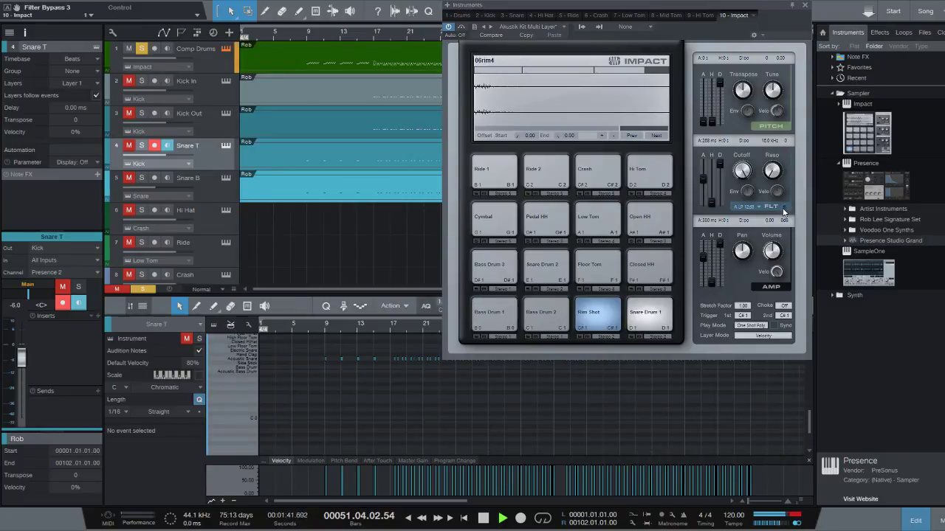
pyautogui.click(702, 180)
pyautogui.moveTo(703, 179); pyautogui.dragTo(702, 203)
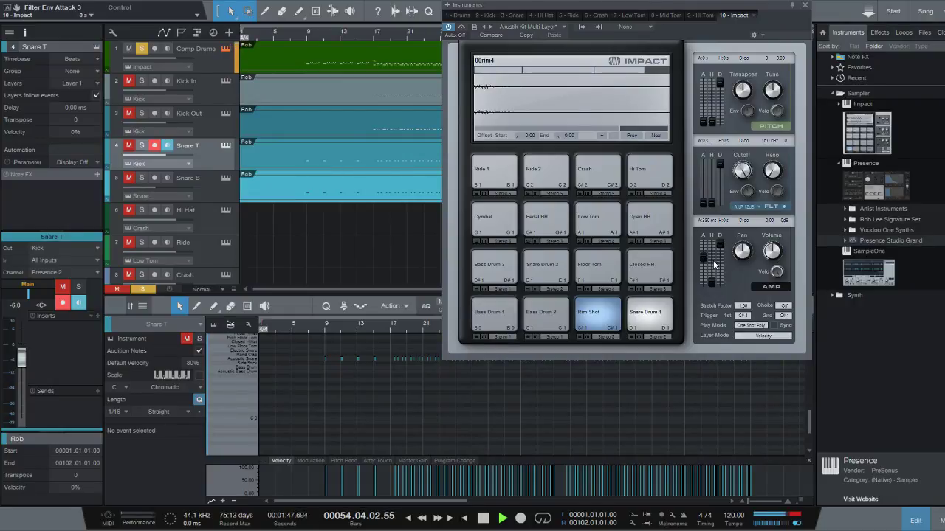
pyautogui.moveTo(704, 255)
pyautogui.mouseDown()
pyautogui.moveTo(705, 270)
pyautogui.moveTo(704, 257)
pyautogui.mouseUp()
pyautogui.press('space')
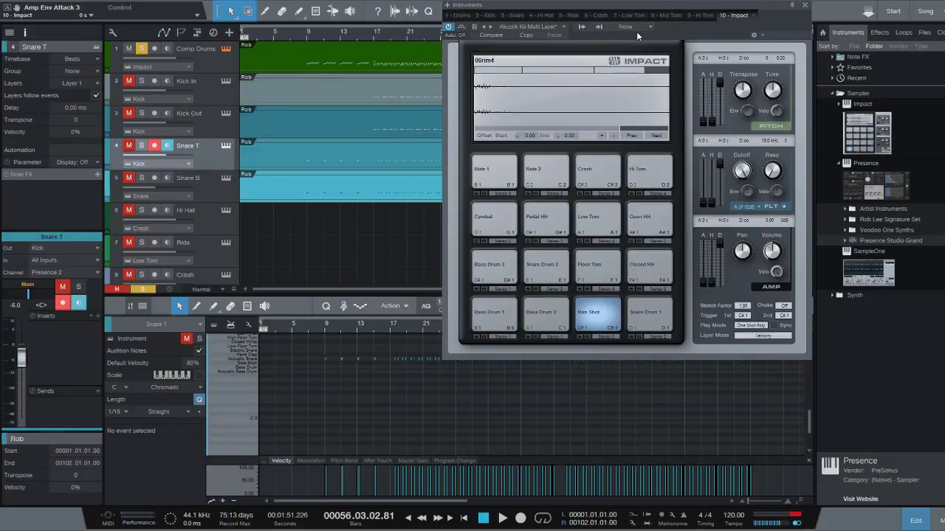
# Step: Load the Club Electro preset in Impact and audition it with the drum part
pyautogui.click(557, 109)
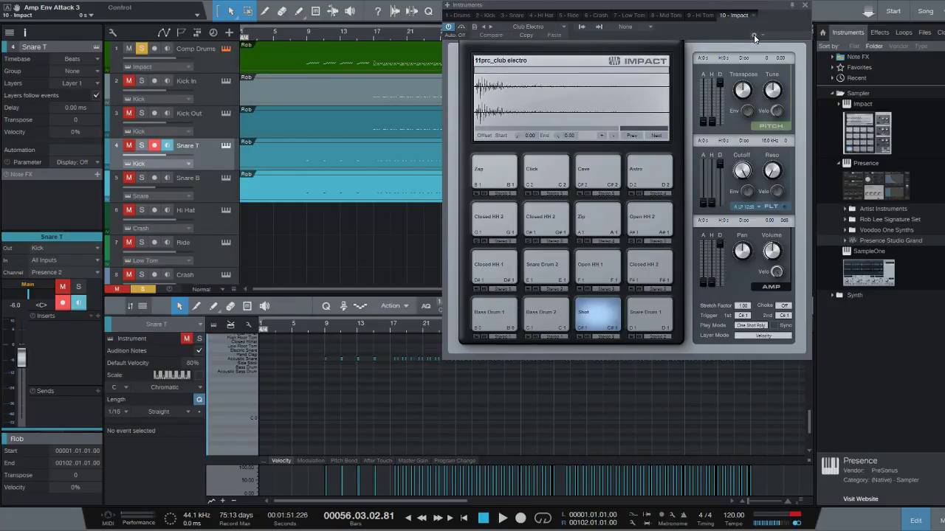
pyautogui.press('space')
pyautogui.click(225, 178)
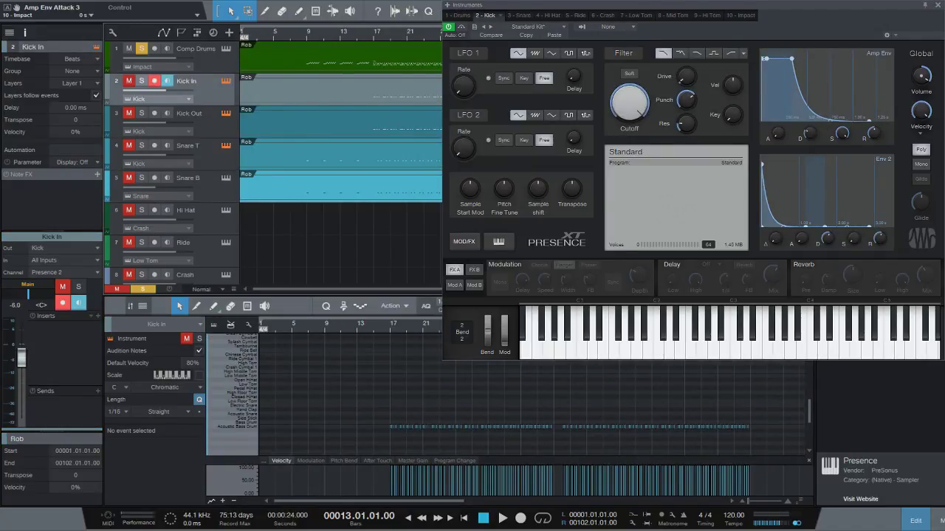
# Step: Take Comp Drums out of solo, delete the Kick Out, Snare T, Snare B and Kick In parts, and close the instrument window
pyautogui.click(190, 113)
pyautogui.click(186, 81)
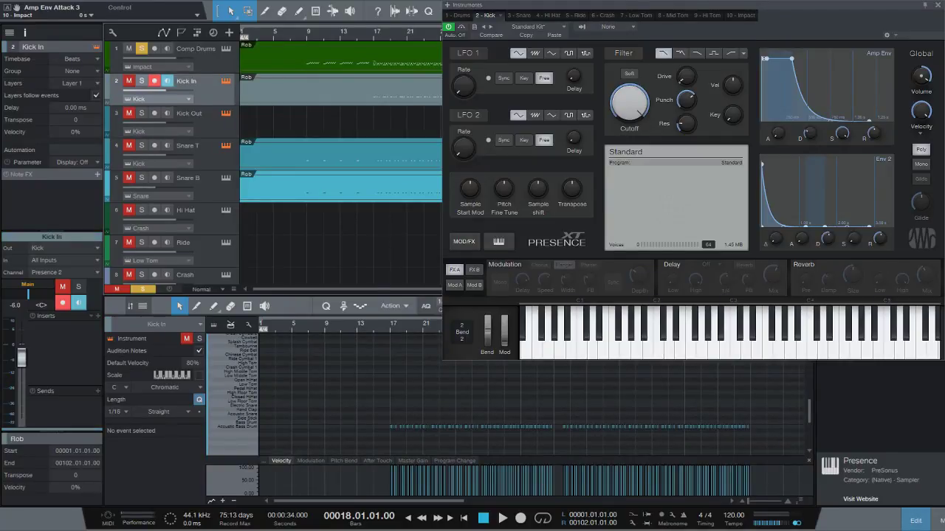
pyautogui.click(142, 49)
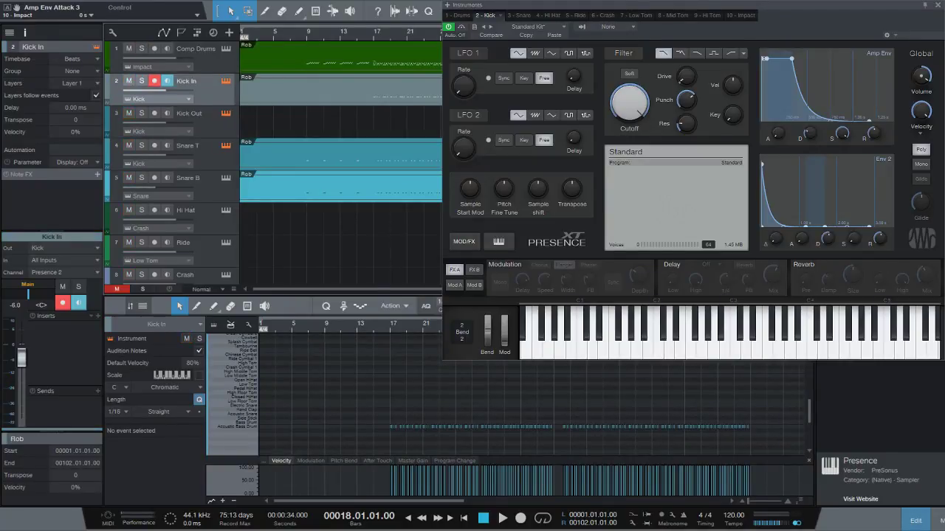
pyautogui.click(187, 178)
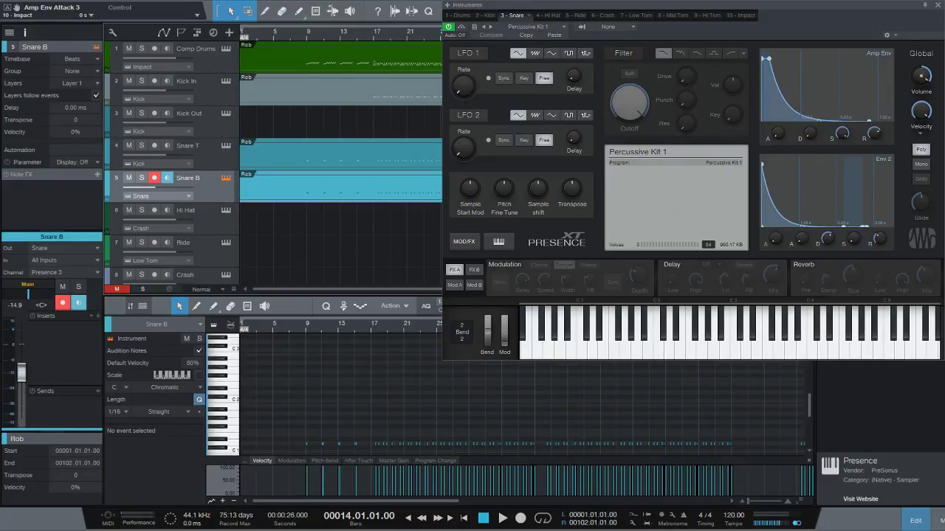
pyautogui.click(332, 155)
pyautogui.press('Delete')
pyautogui.click(332, 187)
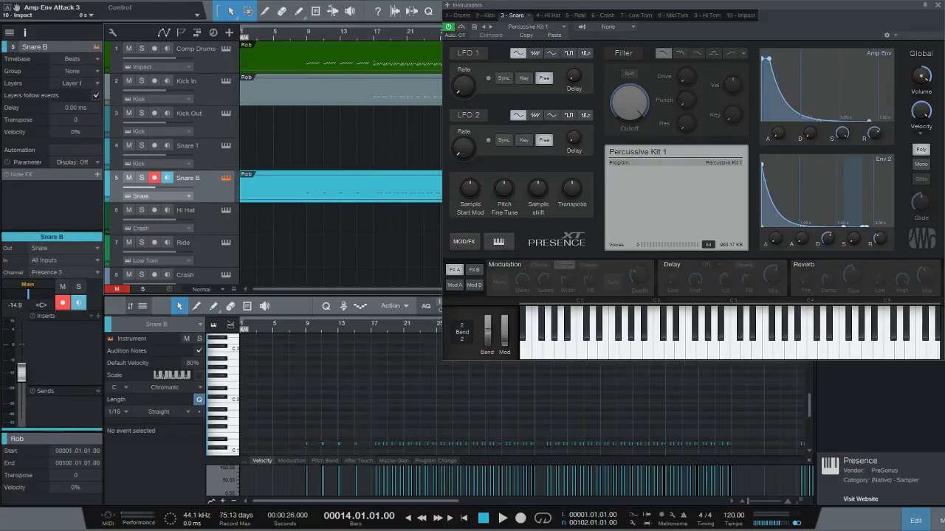
pyautogui.press('Delete')
pyautogui.click(332, 90)
pyautogui.press('Delete')
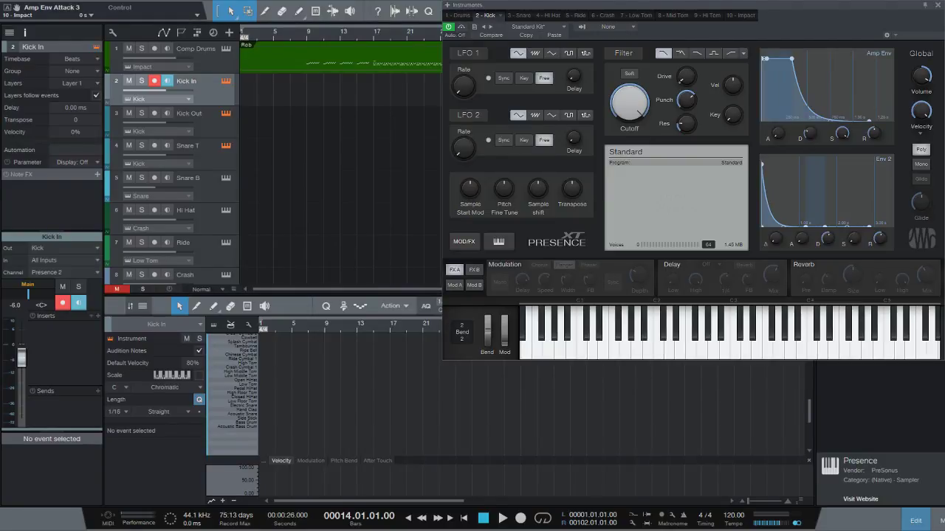
pyautogui.press('F11')
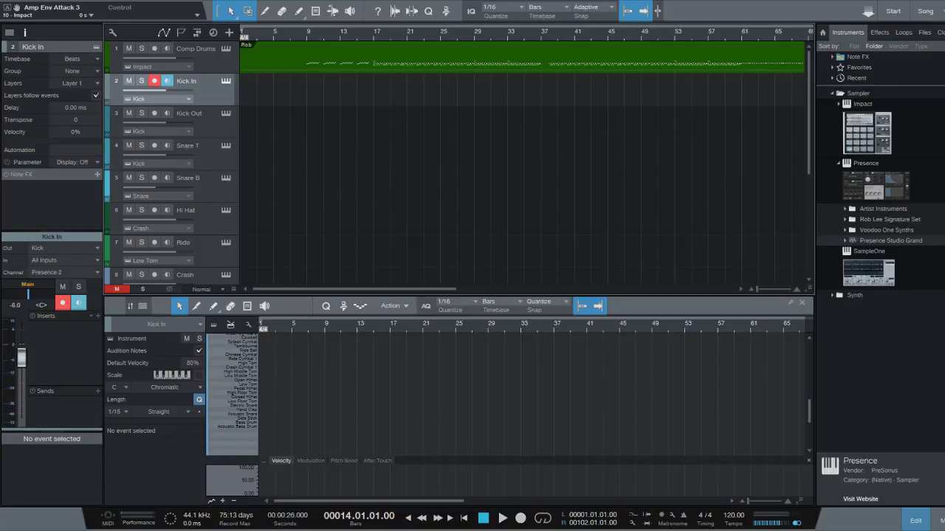
# Step: Assign the SampleOne instrument to the Hi Tom track
pyautogui.scroll(-4, 517, 163)
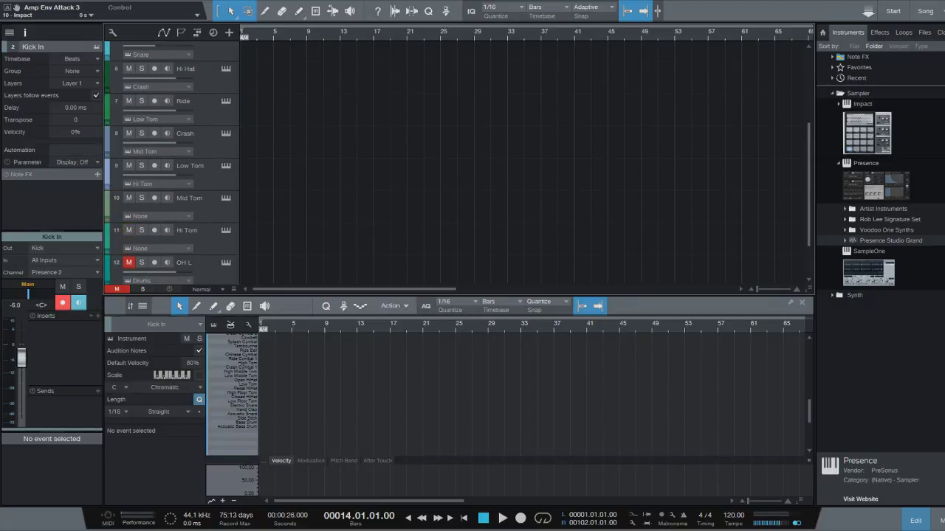
pyautogui.click(869, 265)
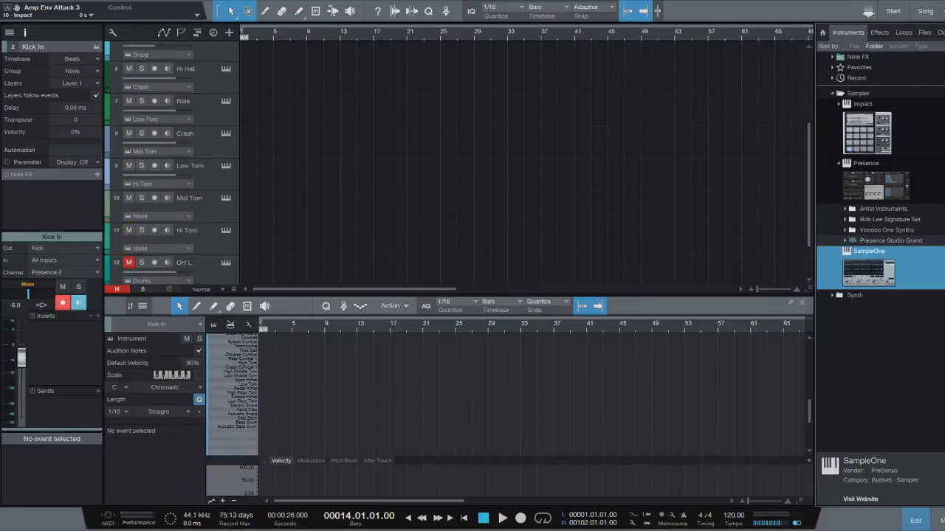
pyautogui.moveTo(869, 266); pyautogui.dragTo(177, 236)
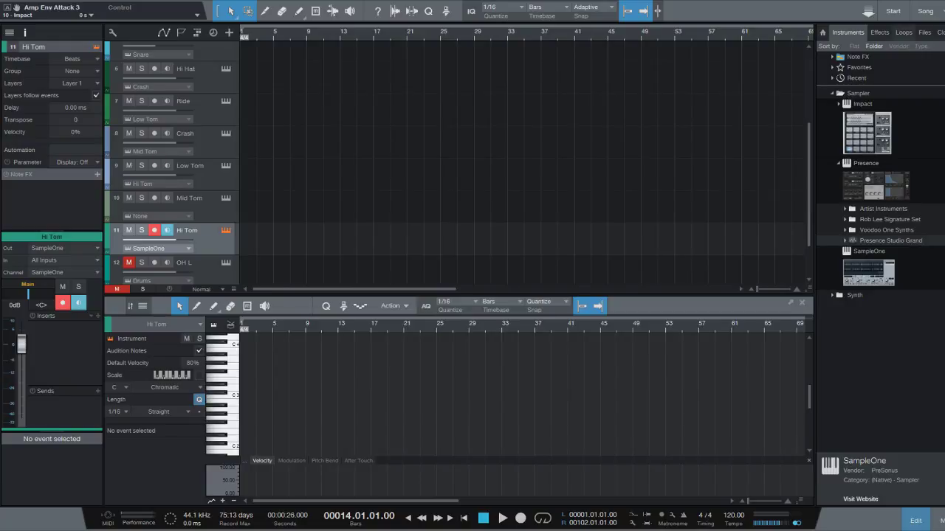
# Step: Add 128 Displaced Verse F1 from Power Rock Song 01 at bar 1 of the Hi Tom track and duplicate it once
pyautogui.click(924, 32)
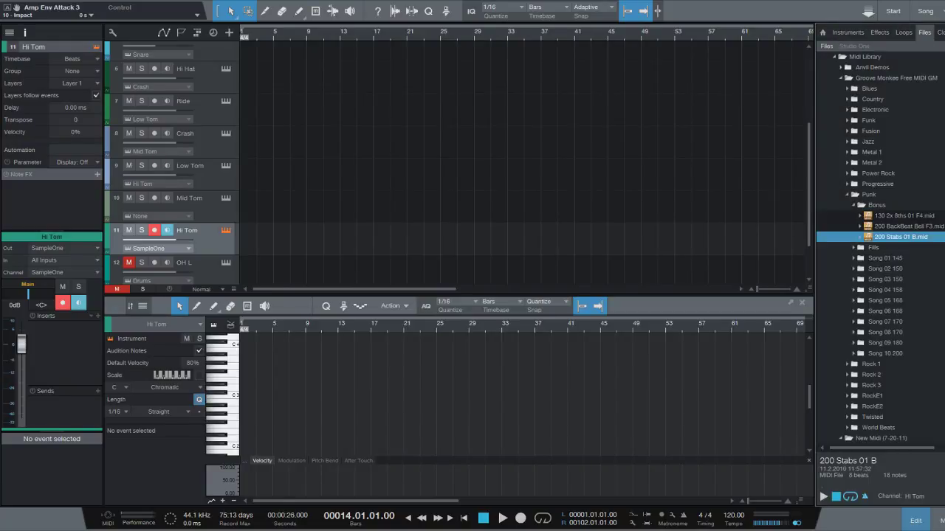
pyautogui.click(853, 205)
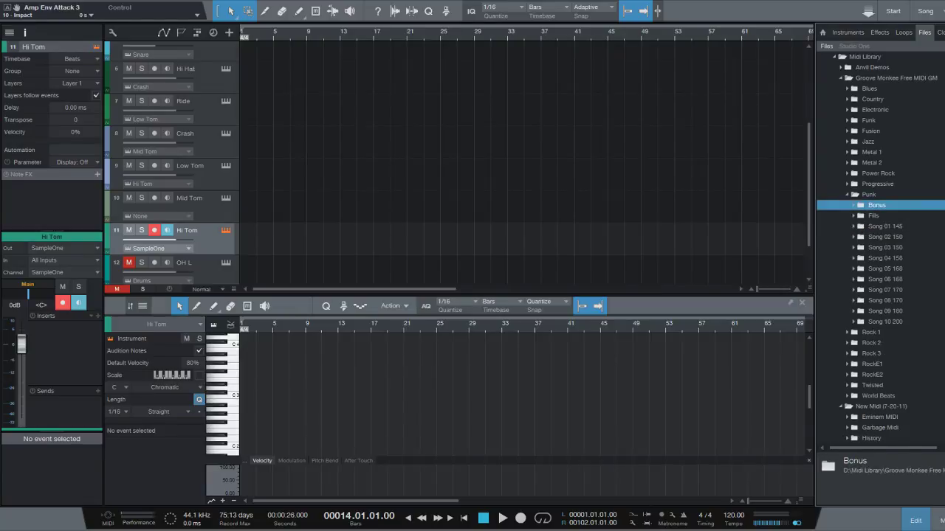
pyautogui.click(847, 173)
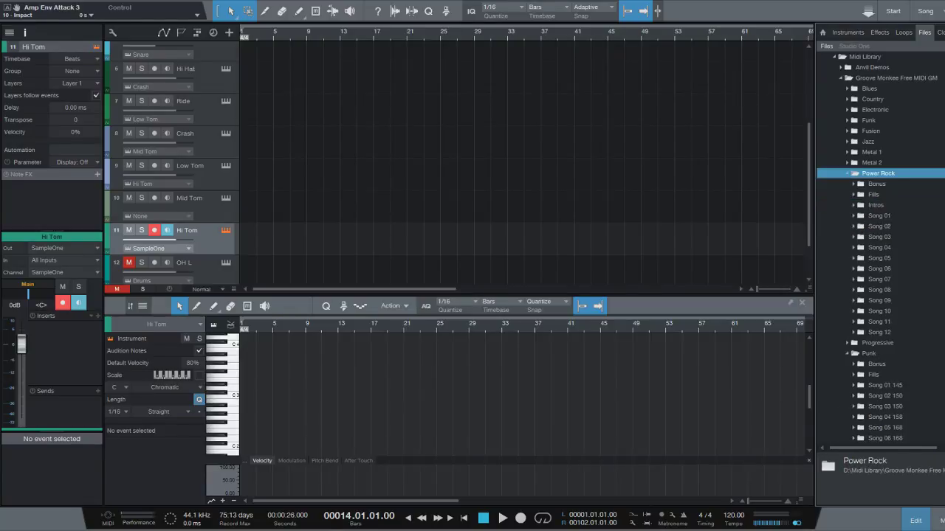
pyautogui.click(854, 216)
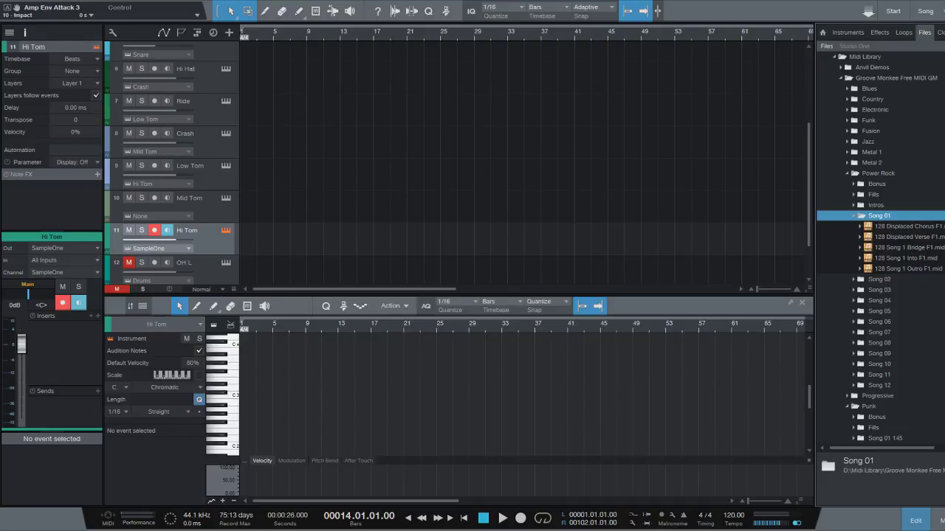
pyautogui.click(908, 237)
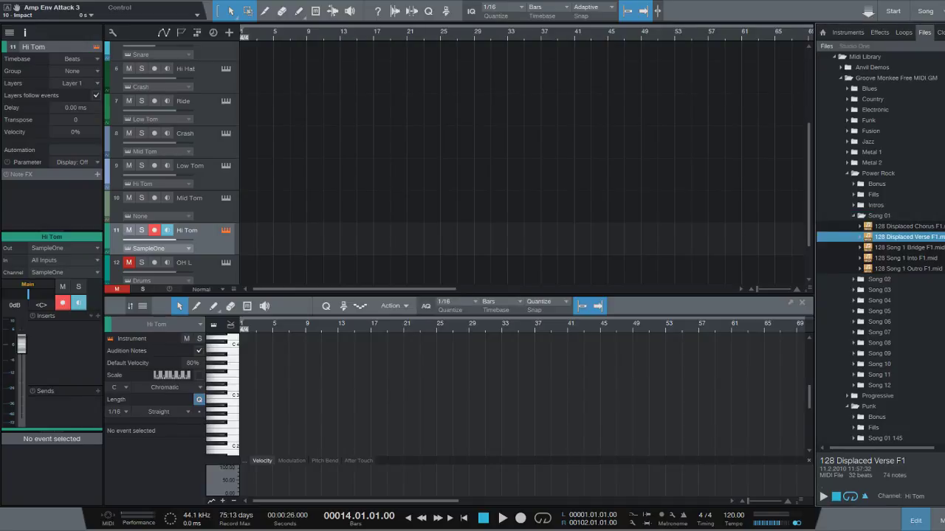
pyautogui.moveTo(908, 237); pyautogui.dragTo(242, 240)
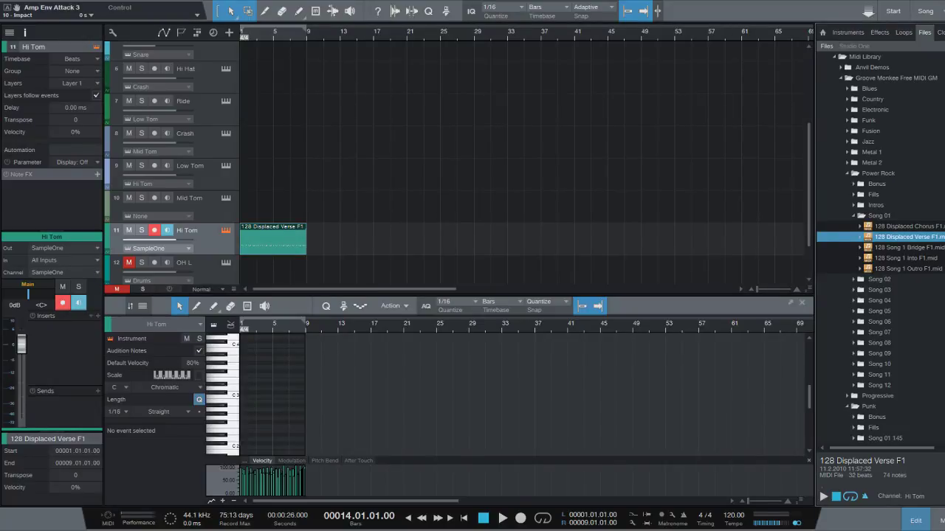
pyautogui.press('d')
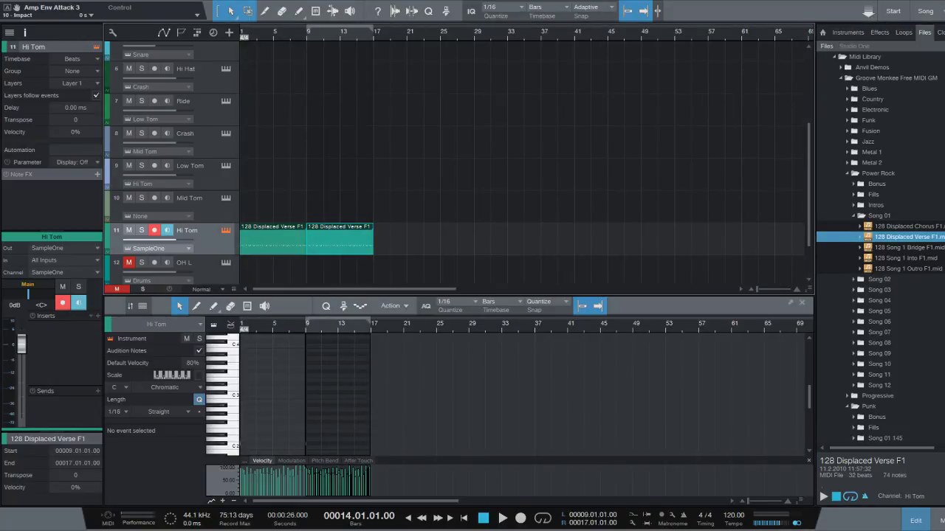
# Step: Add 128 Displaced Chorus F1 from the same song folder and place it on the Hi Tom track at bar 17
pyautogui.click(908, 227)
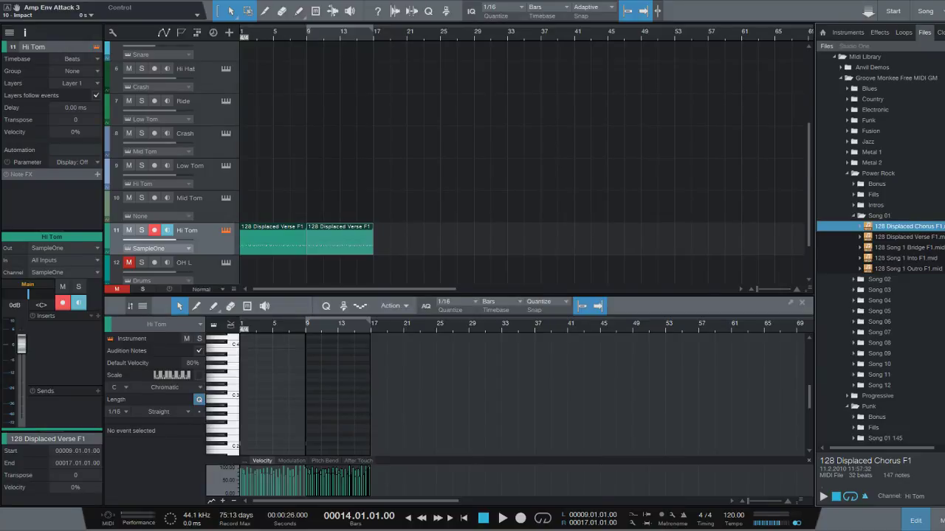
pyautogui.moveTo(908, 226); pyautogui.dragTo(393, 260)
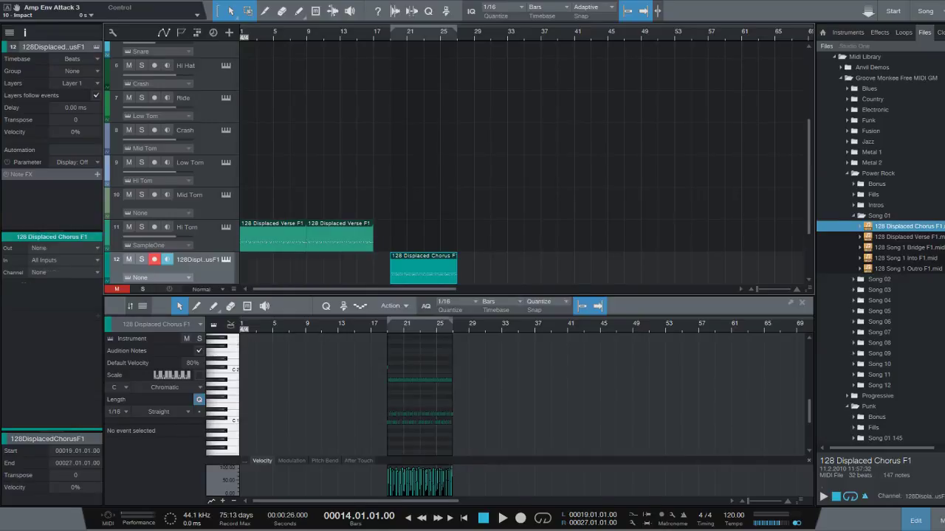
pyautogui.moveTo(423, 269); pyautogui.dragTo(423, 244)
pyautogui.hotkey('ctrl', 'd')
pyautogui.press('Escape')
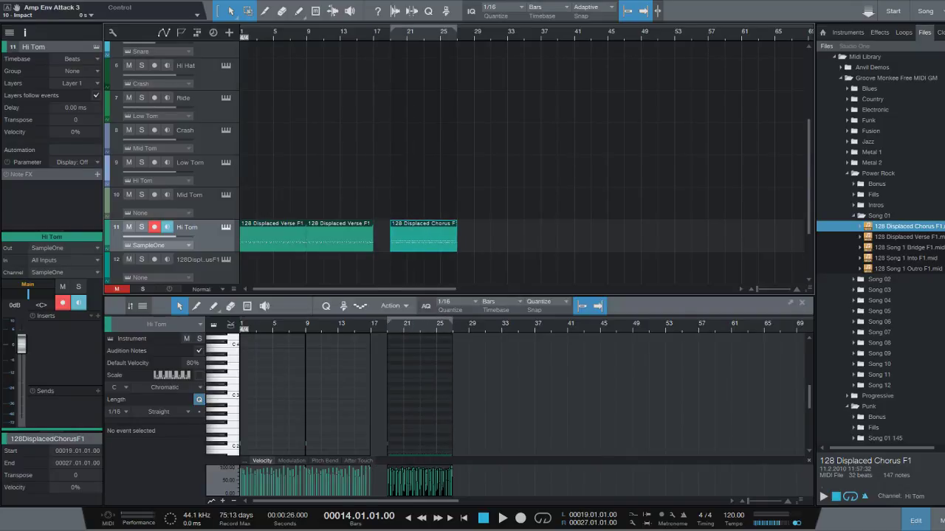
pyautogui.hotkey('ctrl', 'z')
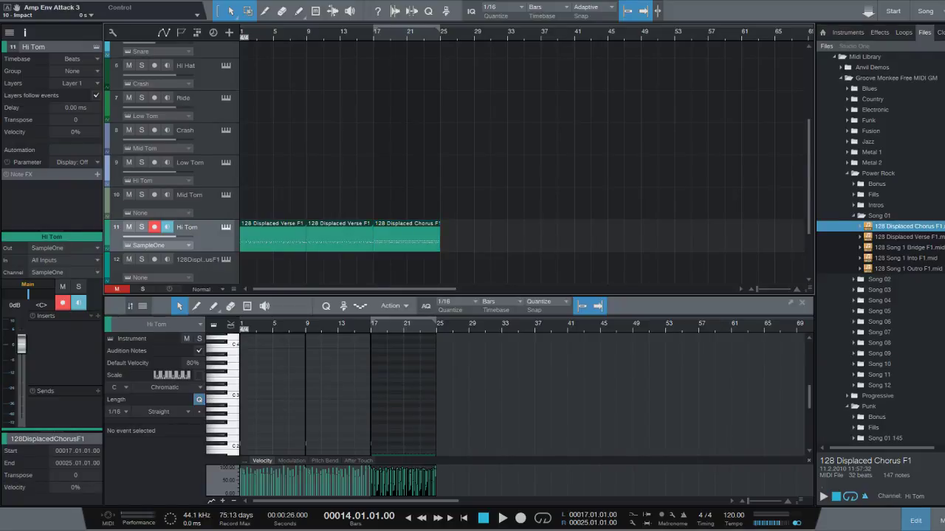
# Step: Try soloing the Hi Tom track and playing it from bar 1 through SampleOne, and undo the SampleOne assignment
pyautogui.press(',')
pyautogui.click(142, 227)
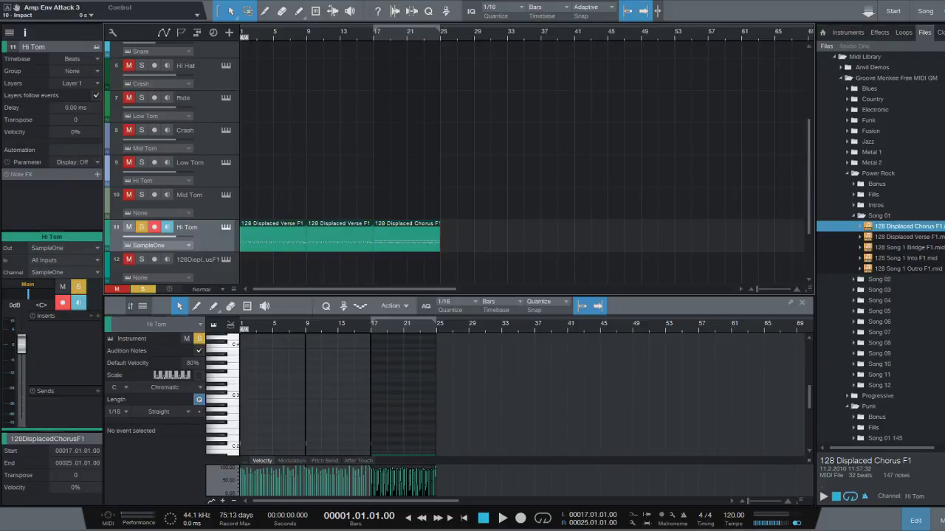
pyautogui.click(226, 227)
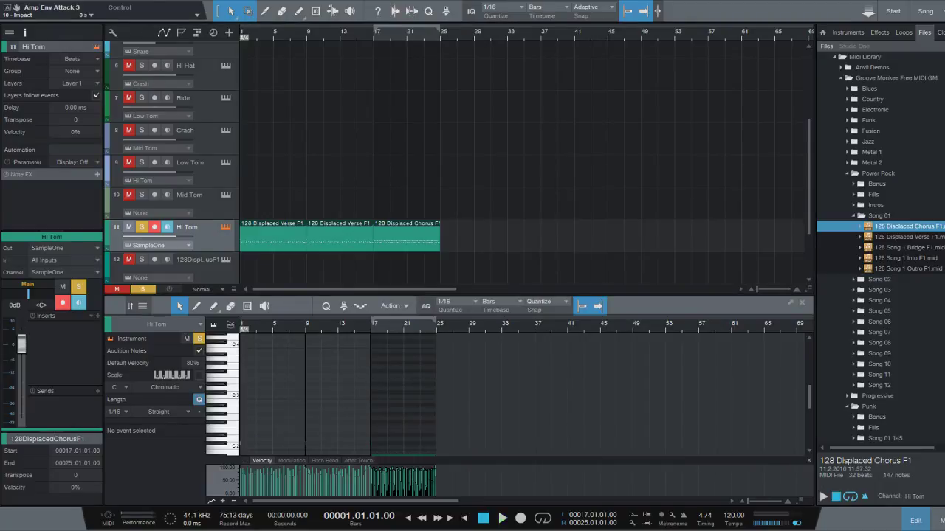
pyautogui.press('space')
pyautogui.press(',')
pyautogui.hotkey('ctrl', 'z')
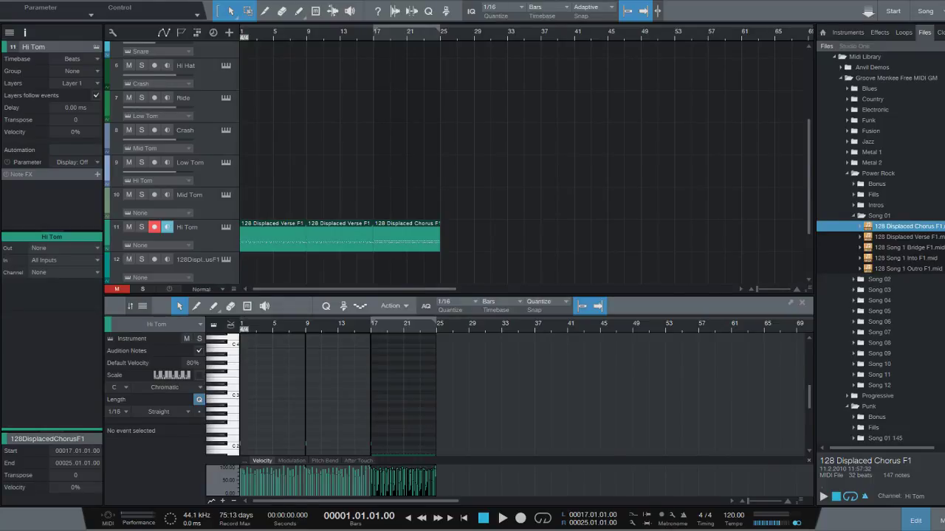
# Step: Assign the Mai Tai synth to the Hi Tom track and solo the track
pyautogui.click(848, 33)
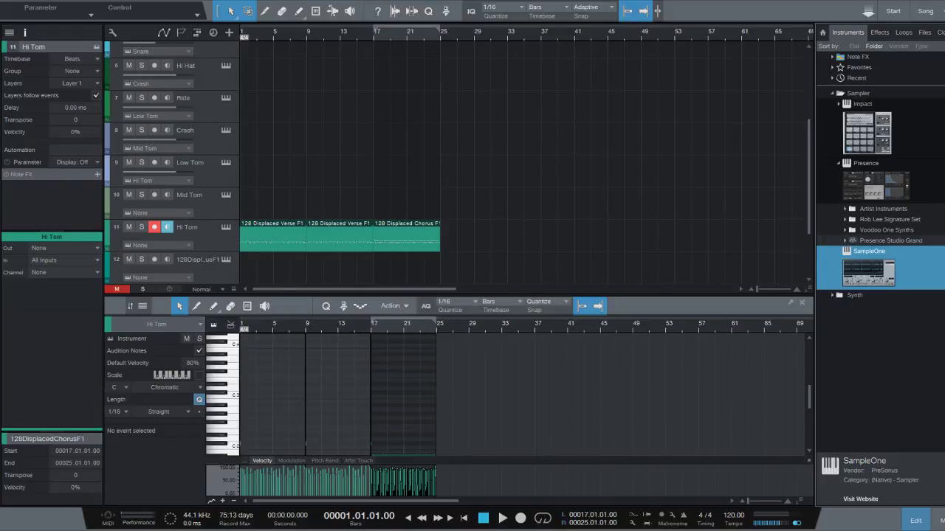
pyautogui.click(833, 295)
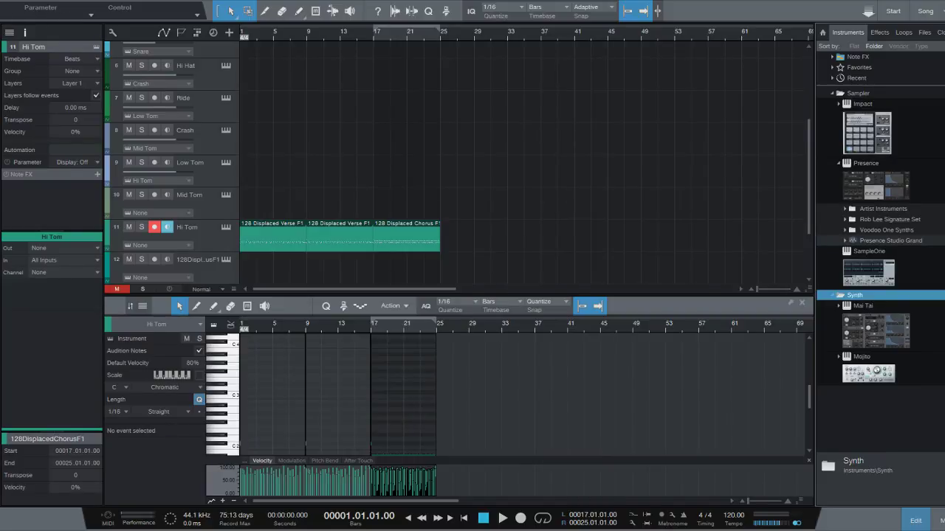
pyautogui.click(839, 306)
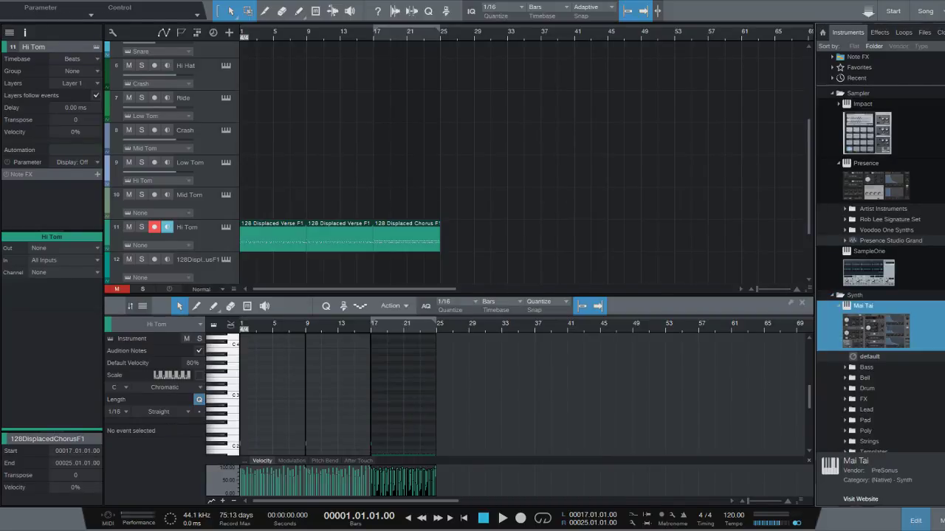
pyautogui.moveTo(863, 306); pyautogui.dragTo(185, 235)
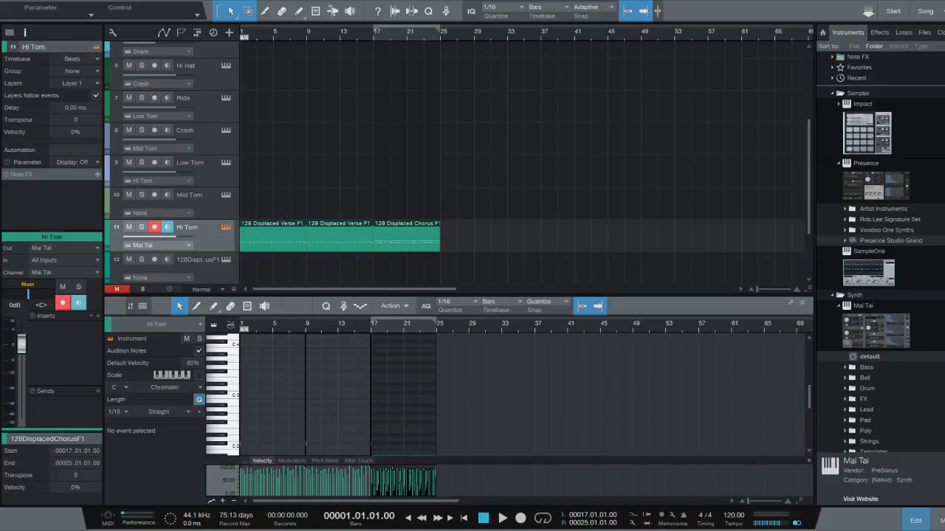
pyautogui.click(141, 226)
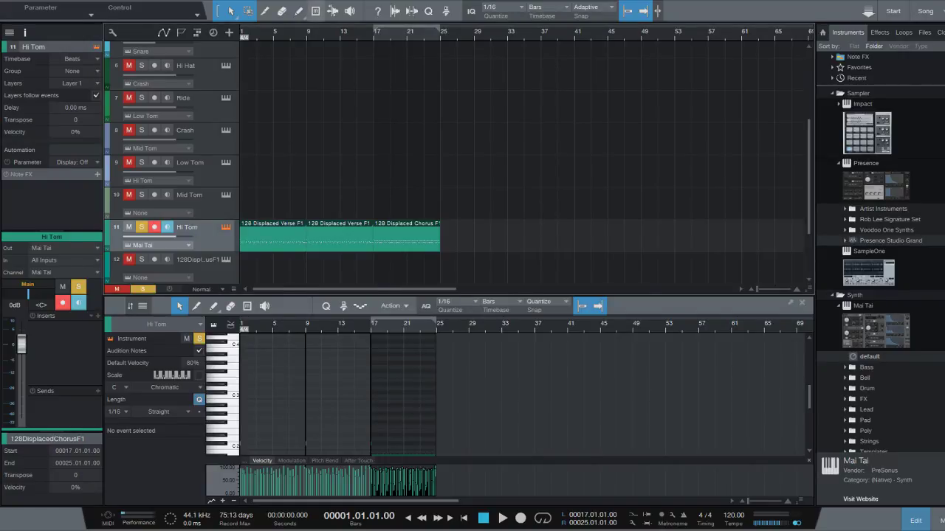
# Step: Play the soloed Hi Tom track through Mai Tai repeatedly, restarting from bar 1 each time to audition the sound
pyautogui.press('space')
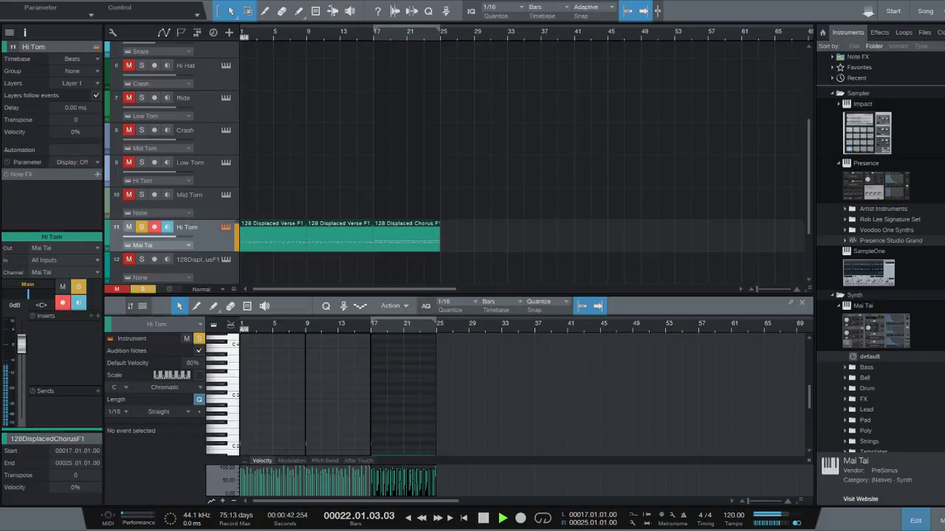
pyautogui.press('space')
pyautogui.press(',')
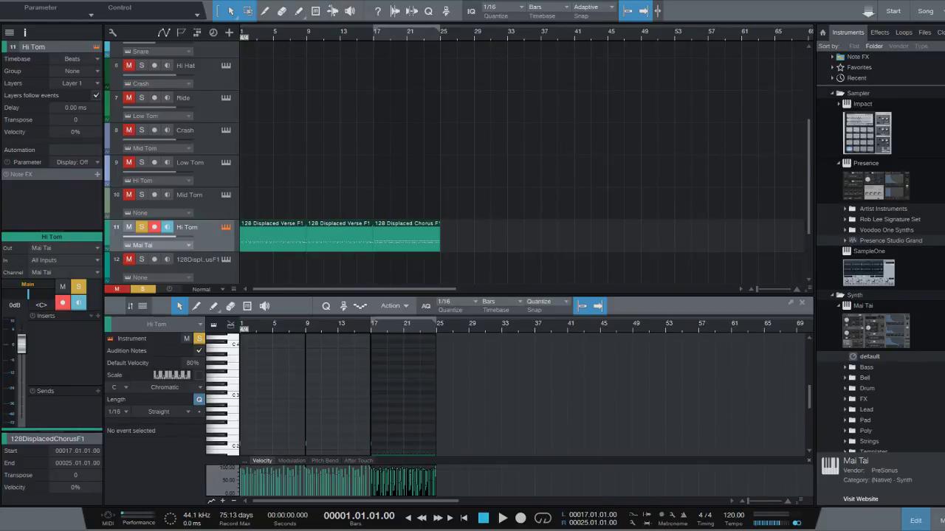
pyautogui.press('space')
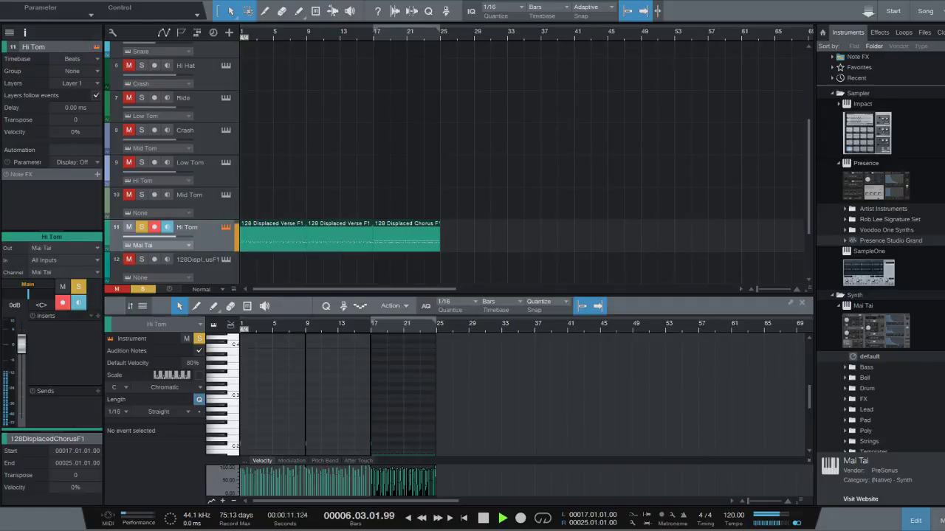
pyautogui.press('space')
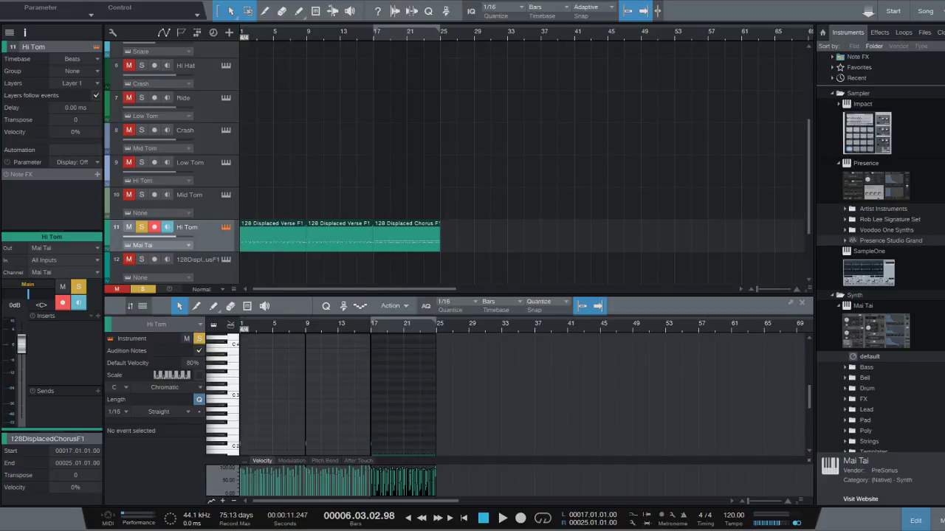
pyautogui.press(',')
pyautogui.press('space')
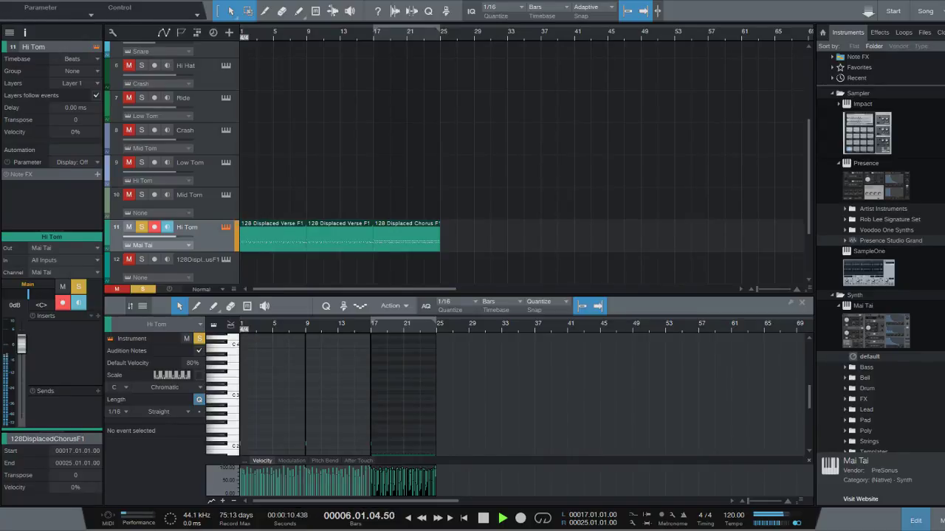
pyautogui.press('space')
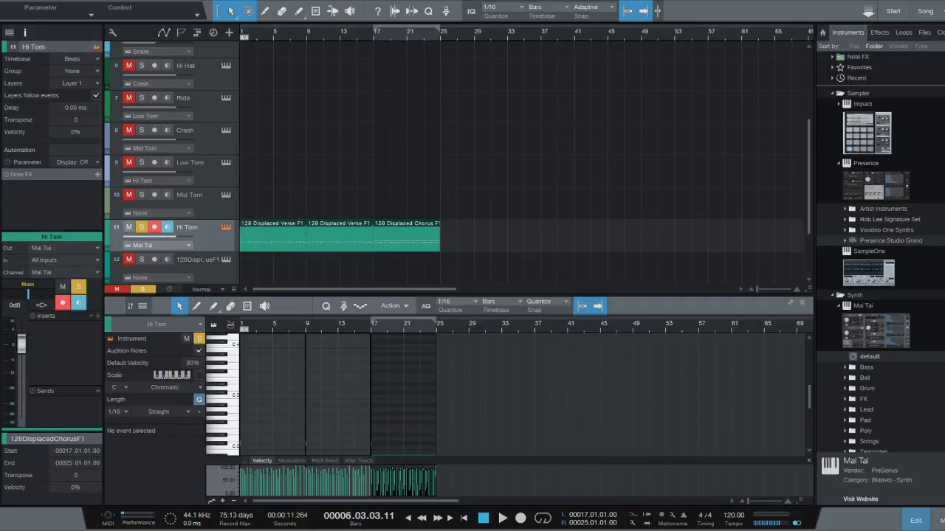
pyautogui.press(',')
pyautogui.press('space')
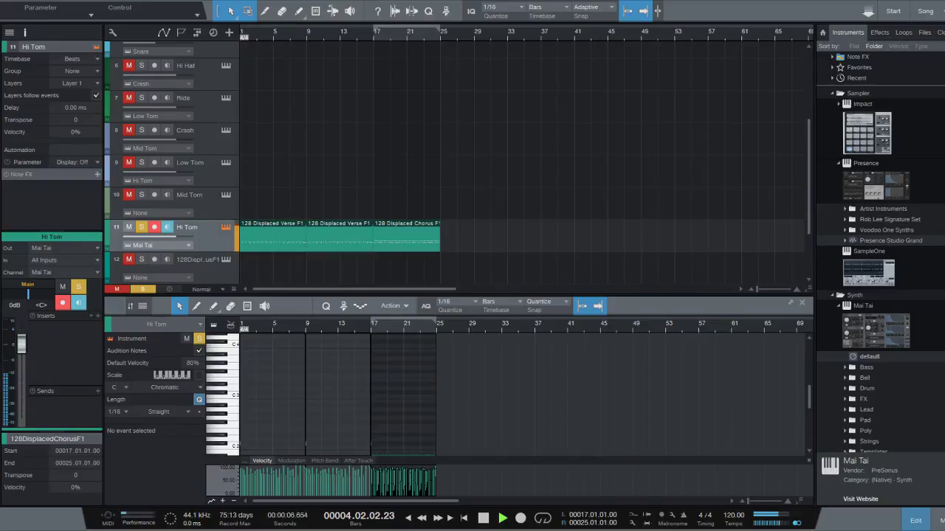
pyautogui.press('space')
pyautogui.press(',')
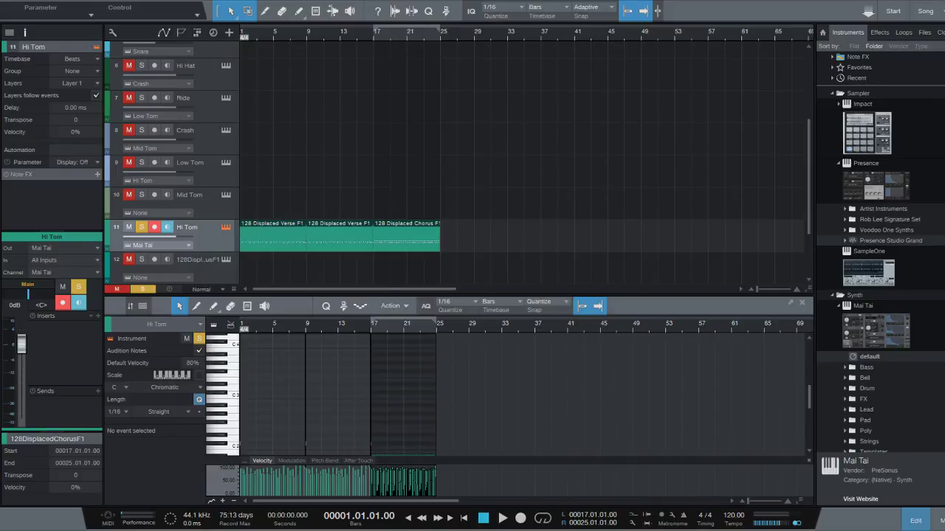
pyautogui.press('space')
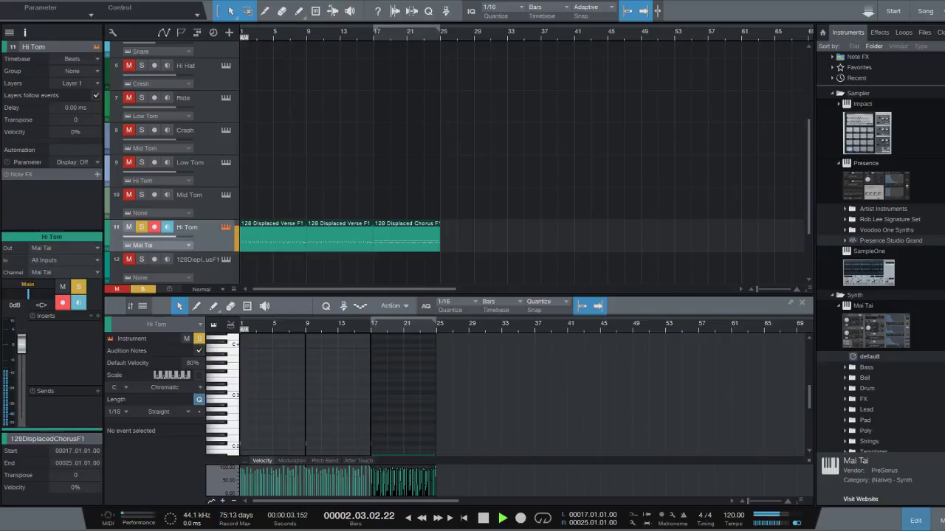
pyautogui.press('space')
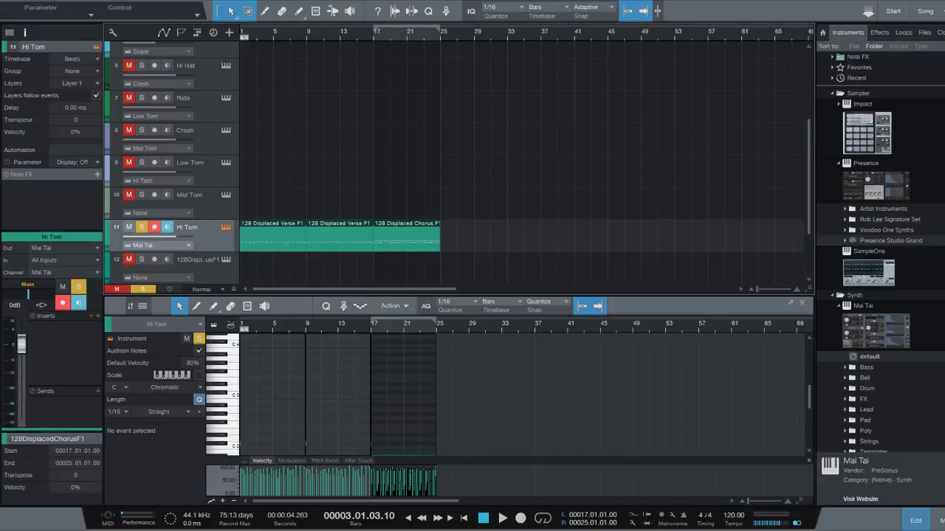
pyautogui.press(',')
pyautogui.press('space')
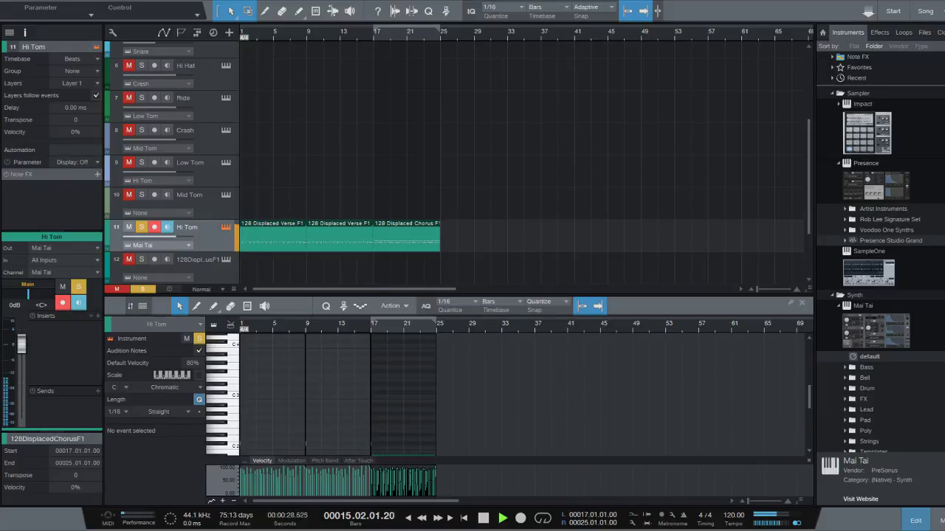
pyautogui.press('space')
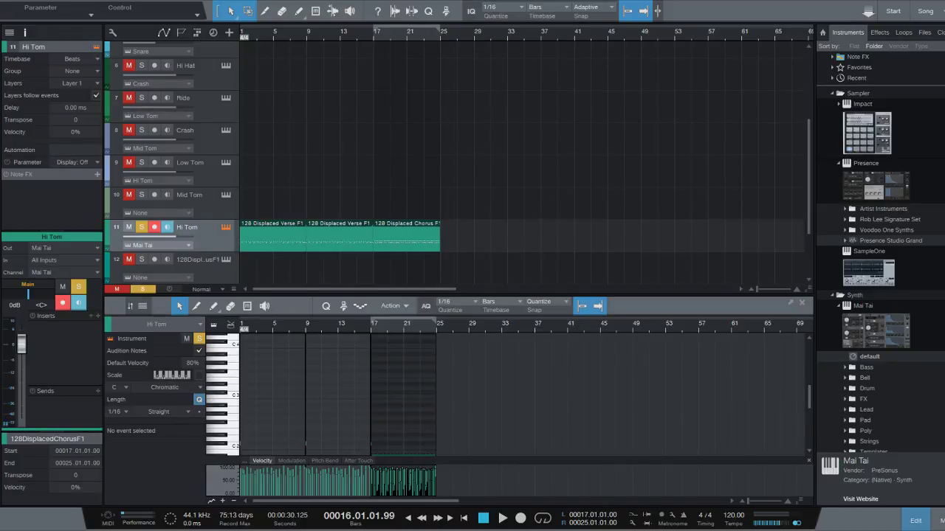
# Step: Check the After Touch, Pitch Bend and Modulation lanes of the Hi Tom part and return to the Velocity lane
pyautogui.click(359, 461)
pyautogui.click(325, 460)
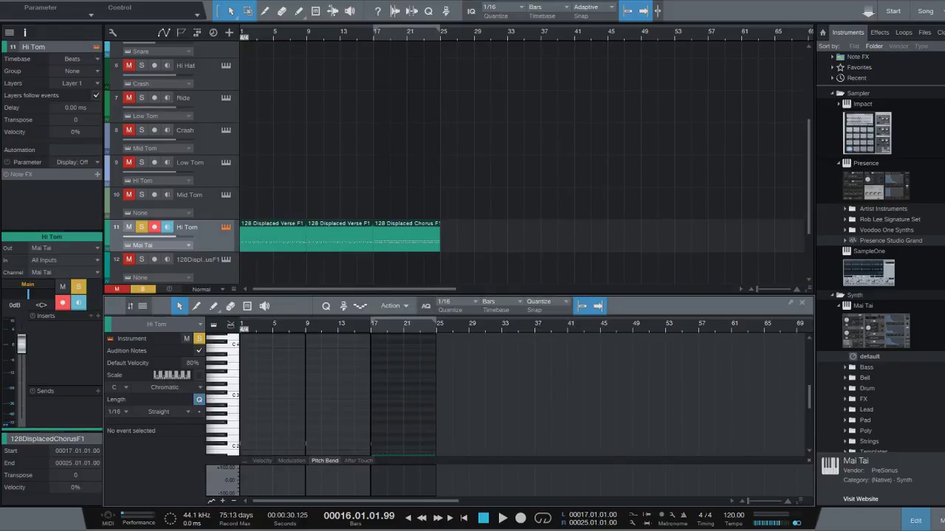
pyautogui.click(292, 461)
pyautogui.click(262, 461)
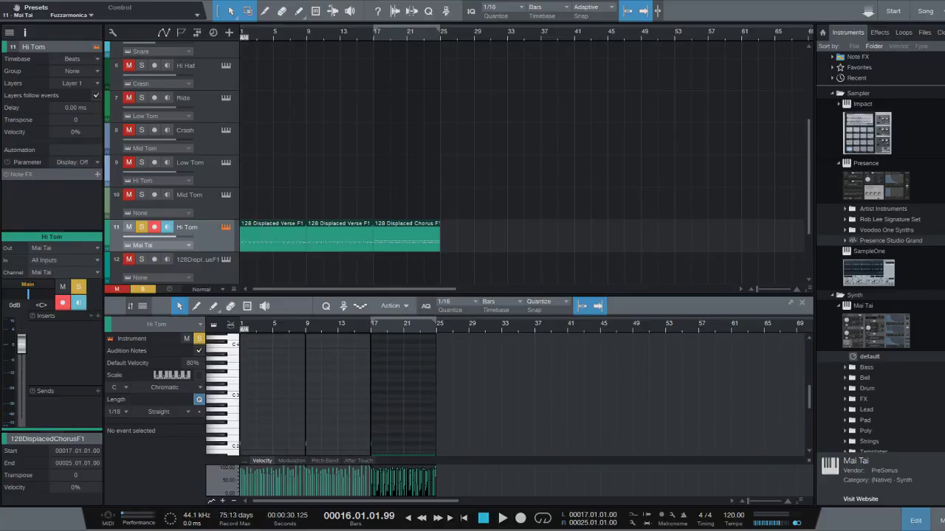
# Step: Try the English Cabinet lead preset in Mai Tai by playing the Hi Tom track from bar 1
pyautogui.press('Up')
pyautogui.press('Down')
pyautogui.press('Up')
pyautogui.press(',')
pyautogui.press('space')
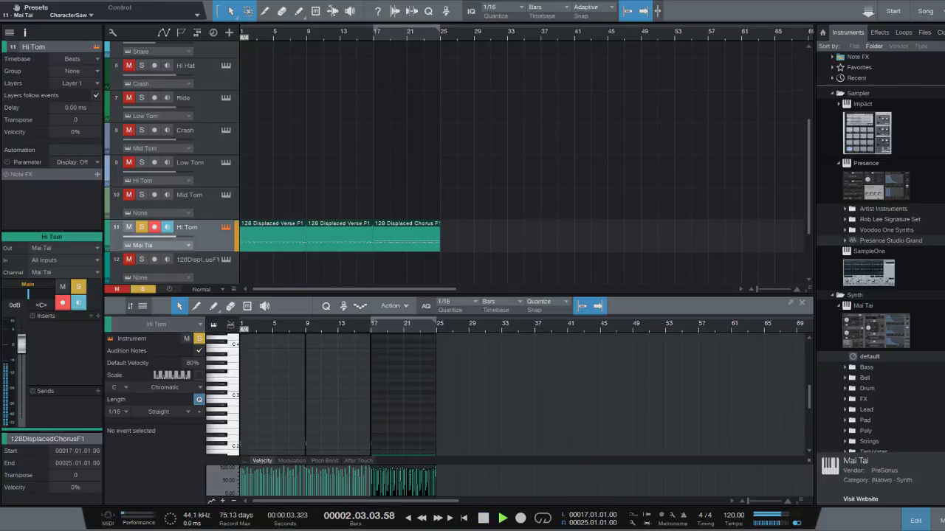
pyautogui.press('space')
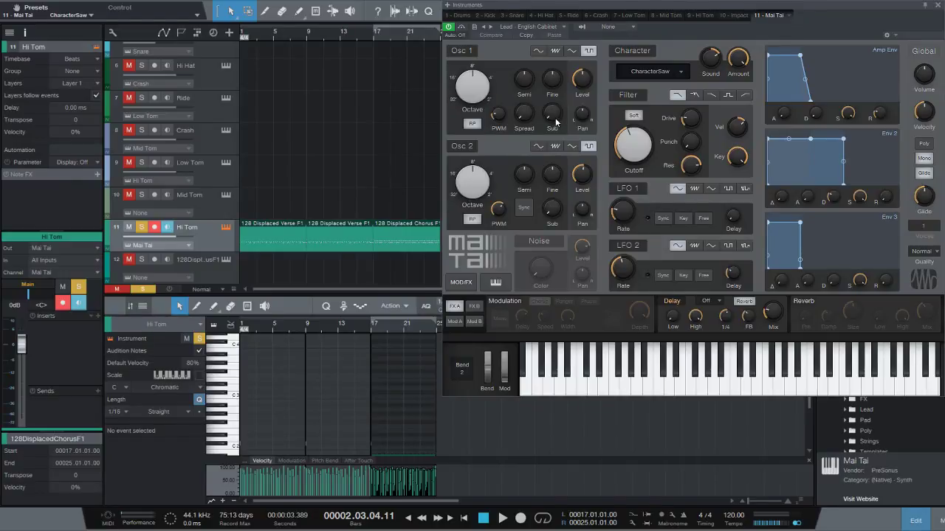
# Step: Switch Mai Tai to the Blues for Blade preset and play the Hi Tom track from bar 1
pyautogui.hotkey('ctrl', 'z')
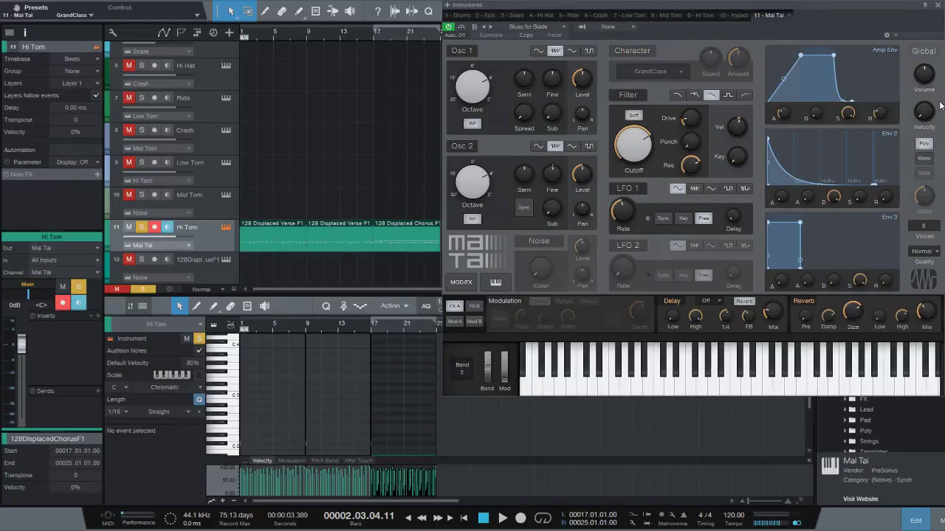
pyautogui.press(',')
pyautogui.press('space')
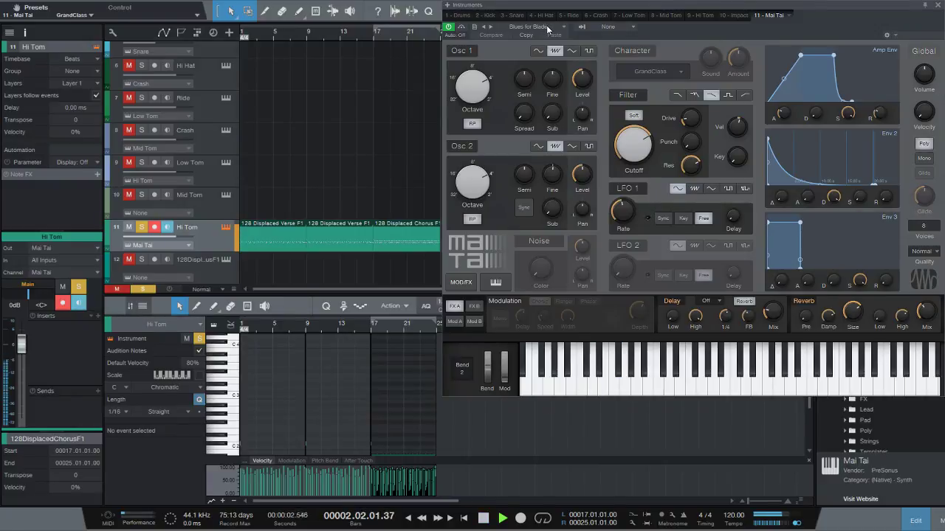
pyautogui.press('space')
# Step: Audition single notes from high to low on the Mai Tai keyboard with the Blues for Blade preset
pyautogui.click(739, 384)
pyautogui.click(764, 386)
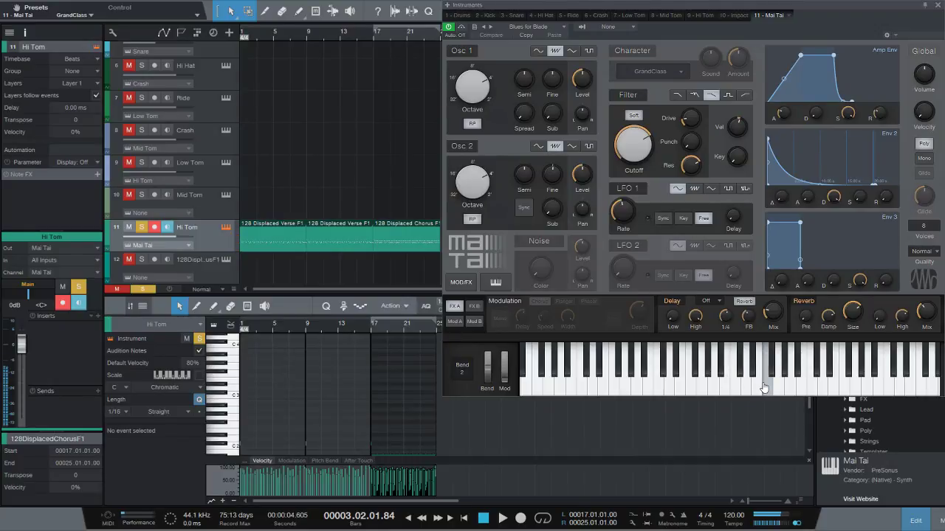
pyautogui.click(714, 386)
pyautogui.click(692, 386)
pyautogui.click(702, 386)
pyautogui.click(637, 387)
pyautogui.click(614, 387)
pyautogui.click(639, 391)
pyautogui.click(615, 386)
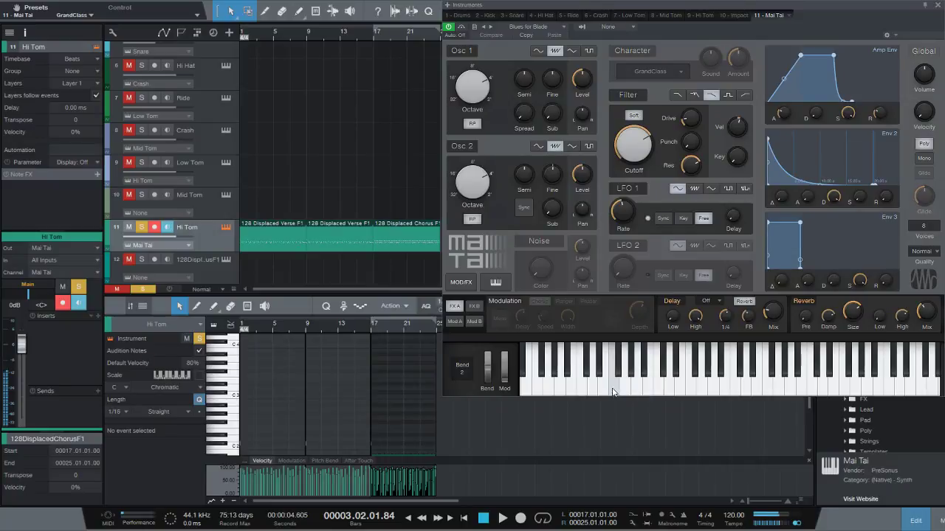
pyautogui.click(593, 387)
pyautogui.click(571, 388)
pyautogui.click(566, 387)
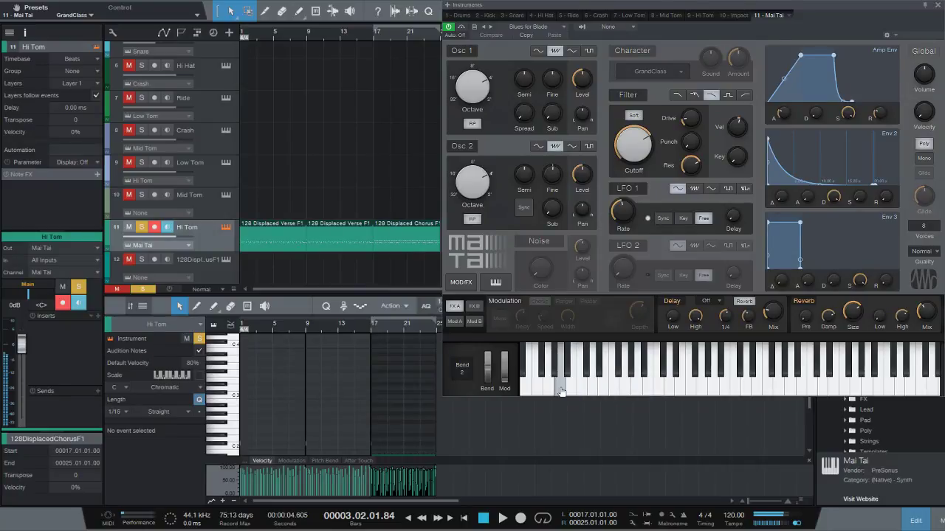
pyautogui.click(564, 387)
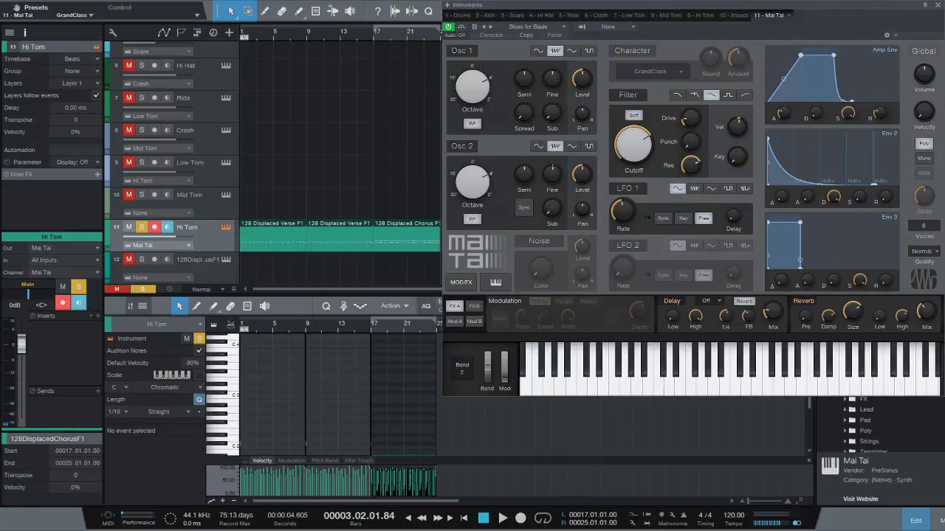
# Step: Replace Mai Tai with the Mojito synth on the Hi Tom track and play it from bar 1
pyautogui.press('Up')
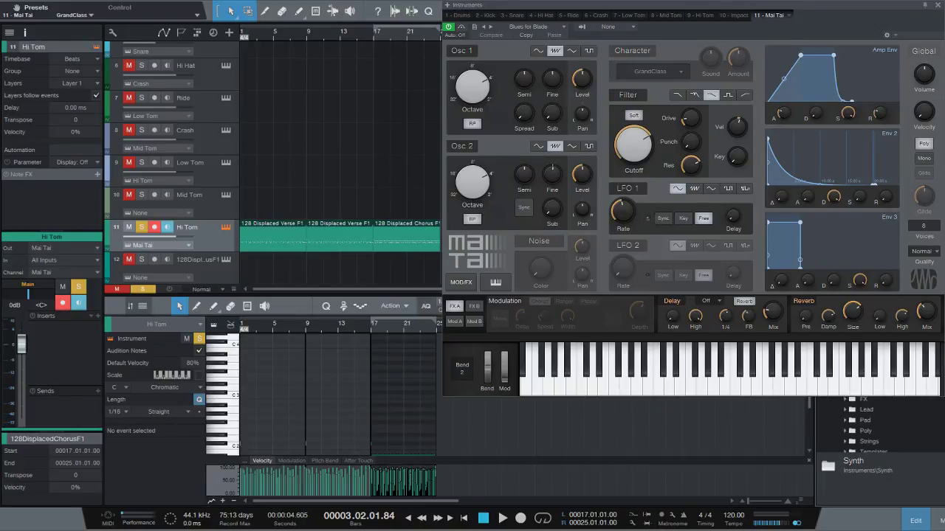
pyautogui.press('Left')
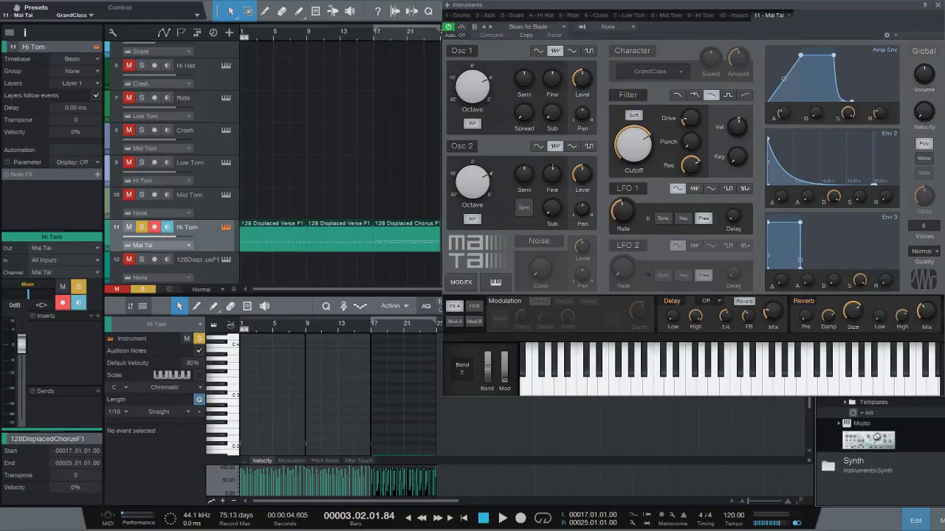
pyautogui.click(868, 435)
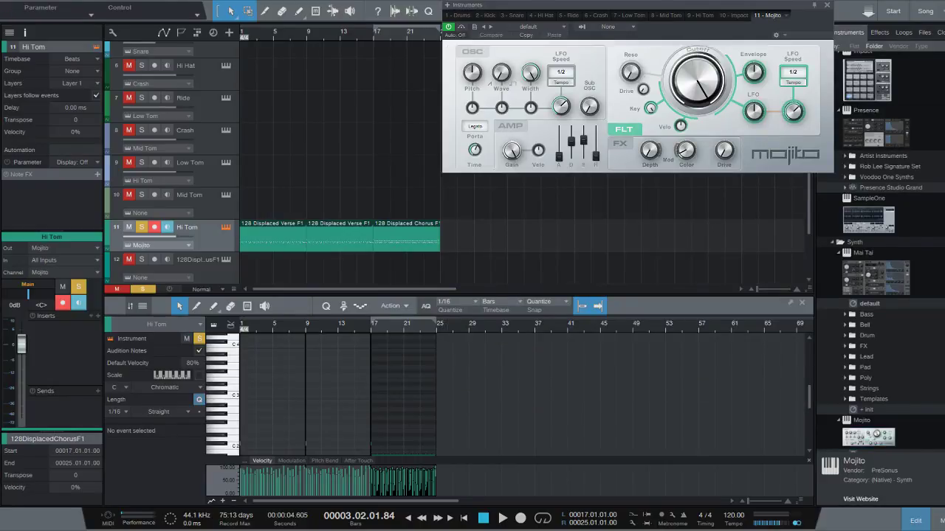
pyautogui.press(',')
pyautogui.press('space')
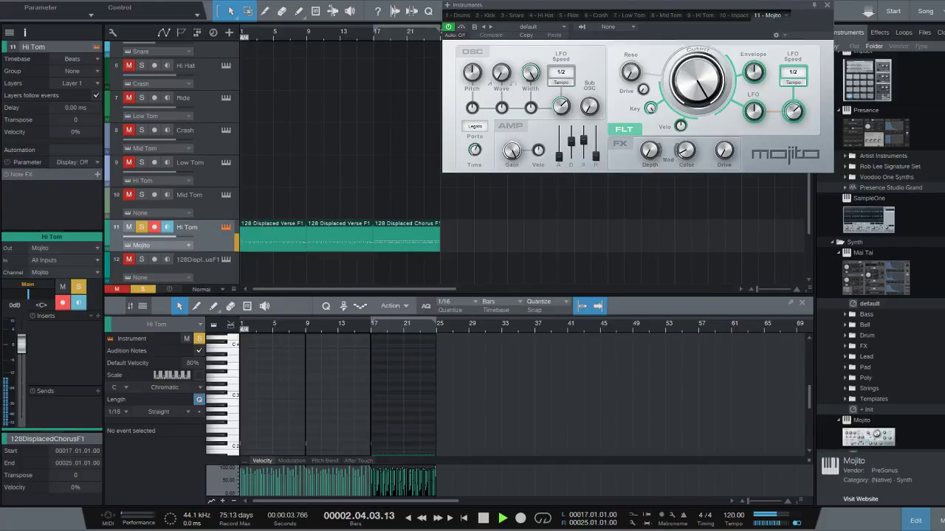
pyautogui.press('space')
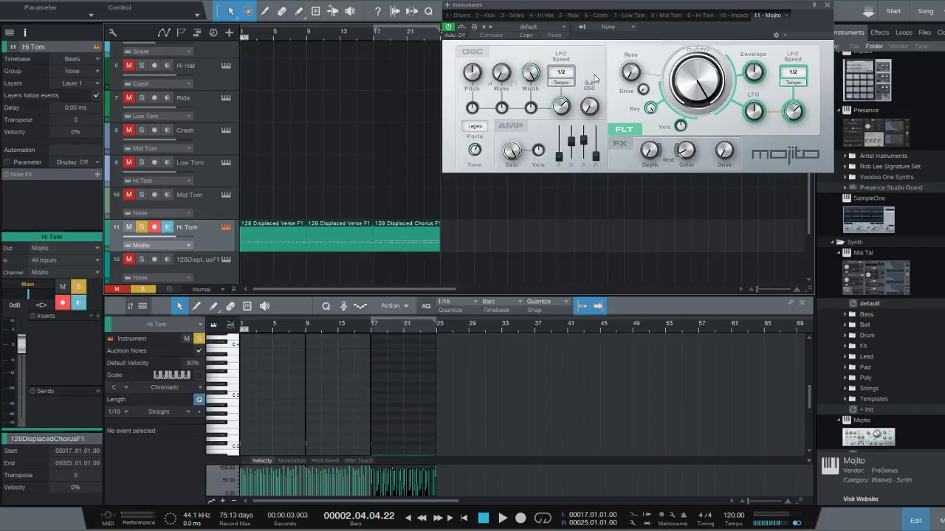
# Step: Load the Buzzing preset in Mojito and play the Hi Tom track from bar 1
pyautogui.click(553, 26)
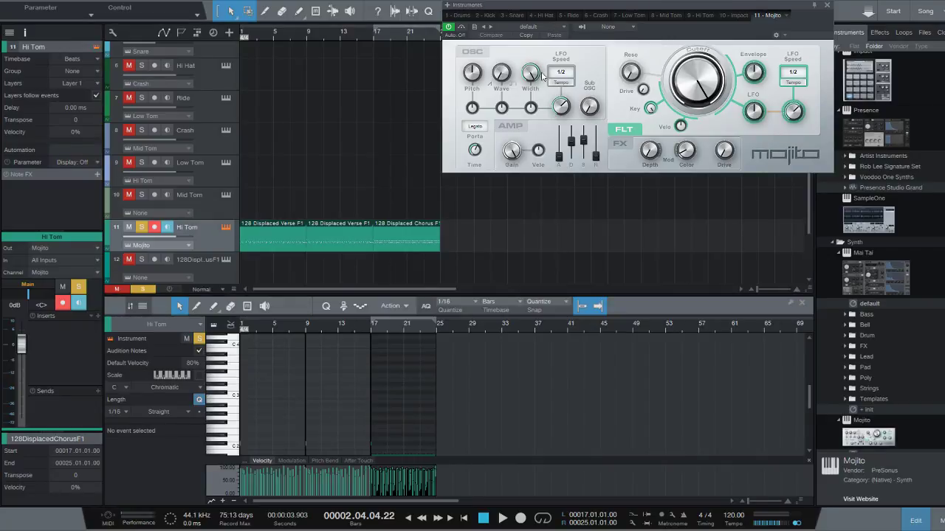
pyautogui.click(542, 75)
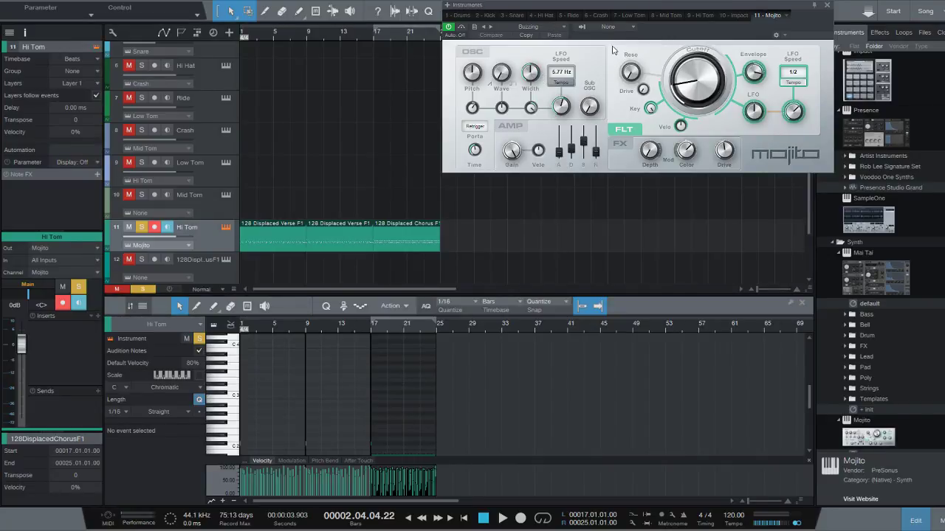
pyautogui.press(',')
pyautogui.press('space')
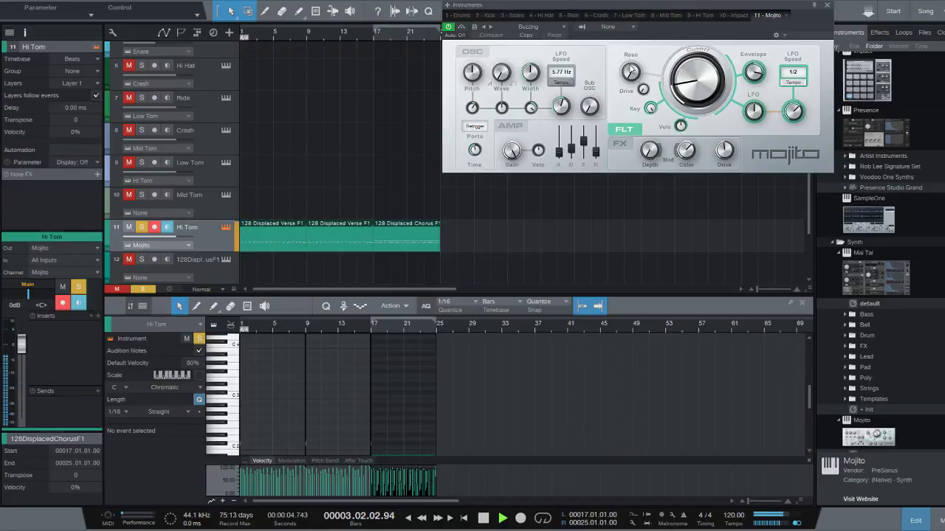
pyautogui.press('space')
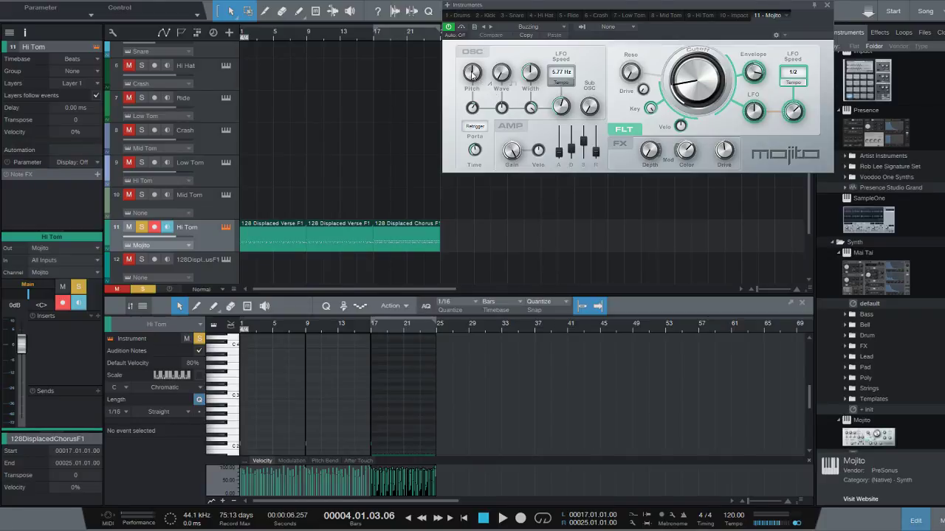
# Step: Play from bar 1 while adjusting Mojito's oscillator pitch, saw/square balance and pulse width, and set LFO to pulse width to 41%
pyautogui.press(',')
pyautogui.press('space')
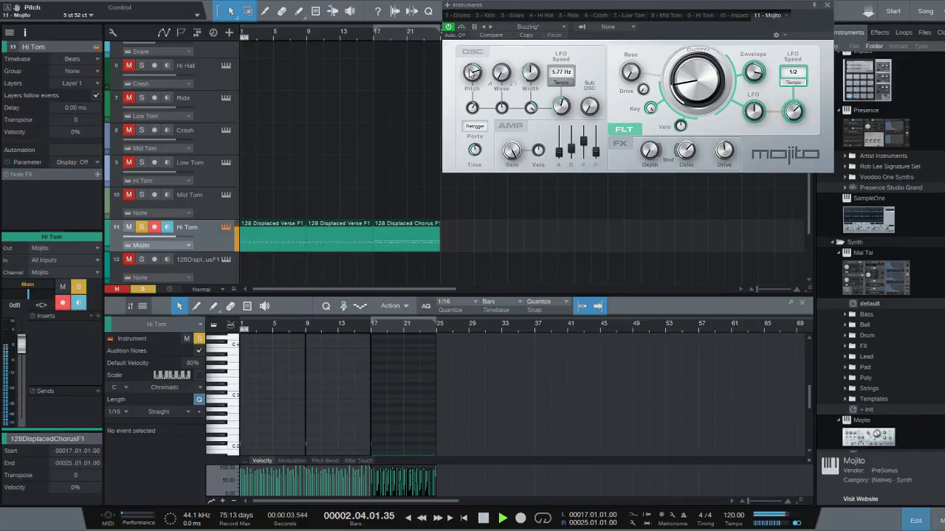
pyautogui.moveTo(471, 74); pyautogui.dragTo(484, 117)
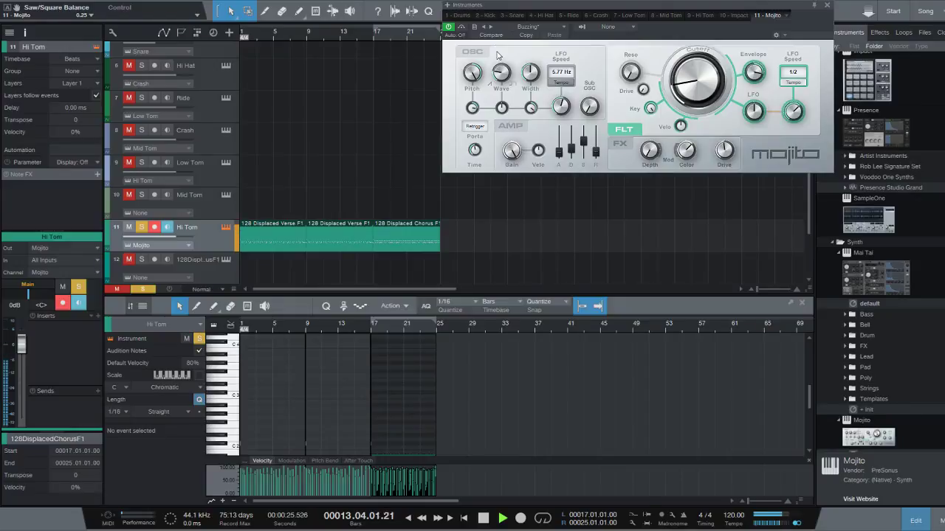
pyautogui.moveTo(501, 108); pyautogui.dragTo(503, 73)
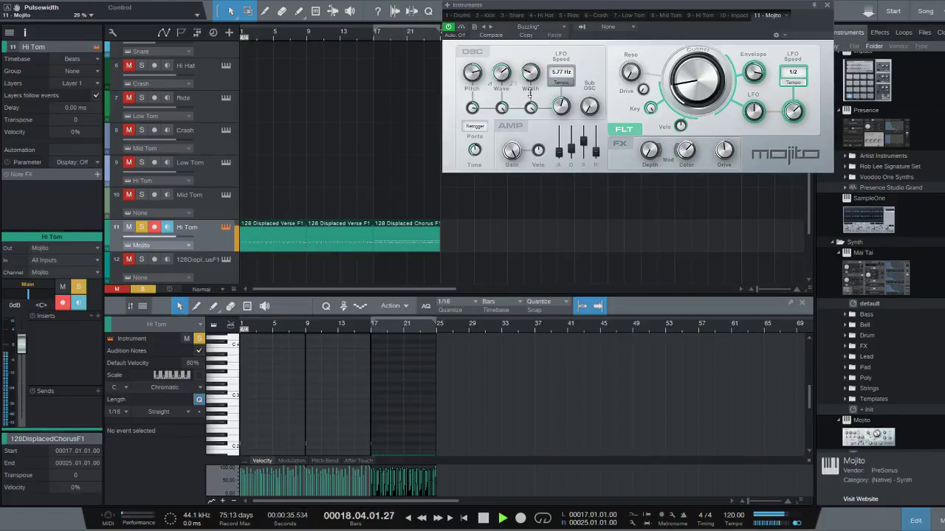
pyautogui.moveTo(527, 128)
pyautogui.mouseDown()
pyautogui.moveTo(520, 180)
pyautogui.moveTo(523, 124)
pyautogui.mouseUp()
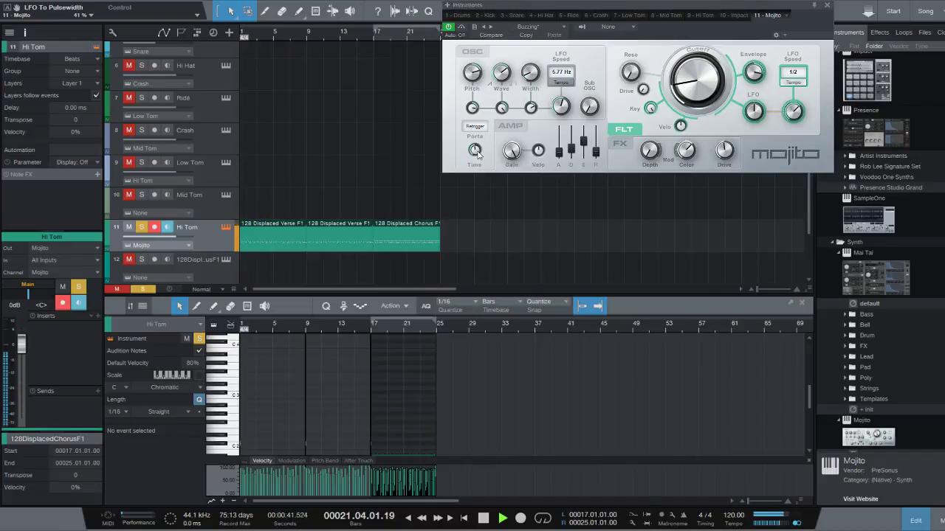
# Step: Play from bar 1 while adjusting Mojito's glide time and filter cutoff, and set the effects drive to 79%
pyautogui.moveTo(477, 152); pyautogui.dragTo(480, 136)
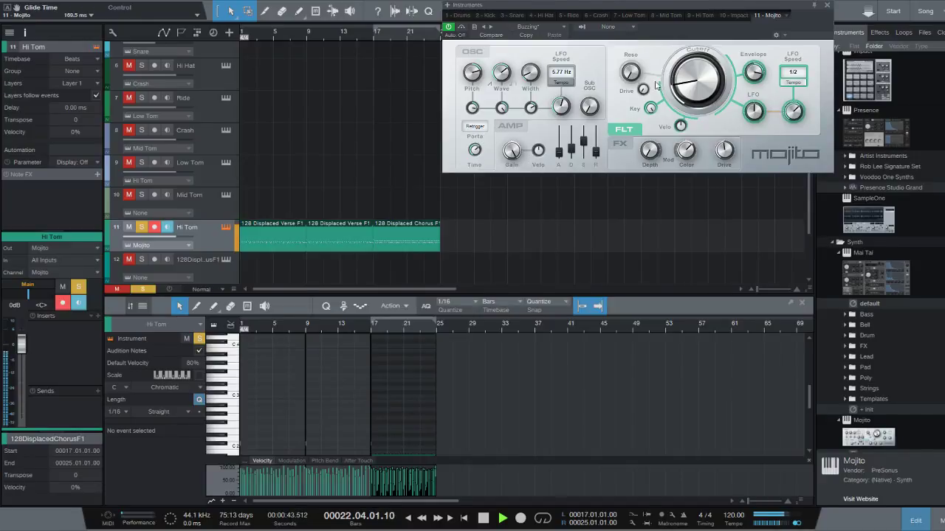
pyautogui.moveTo(703, 93); pyautogui.dragTo(692, 52)
pyautogui.press(',')
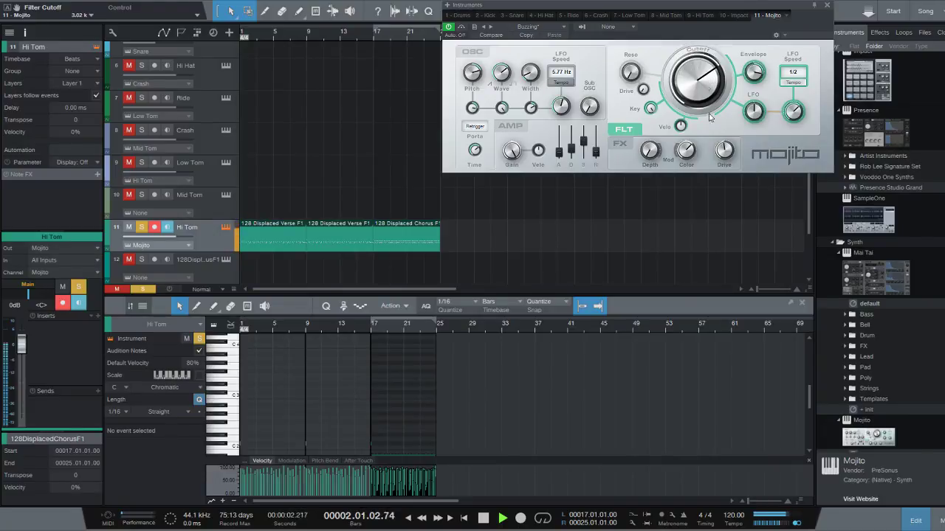
pyautogui.moveTo(687, 81); pyautogui.dragTo(681, 125)
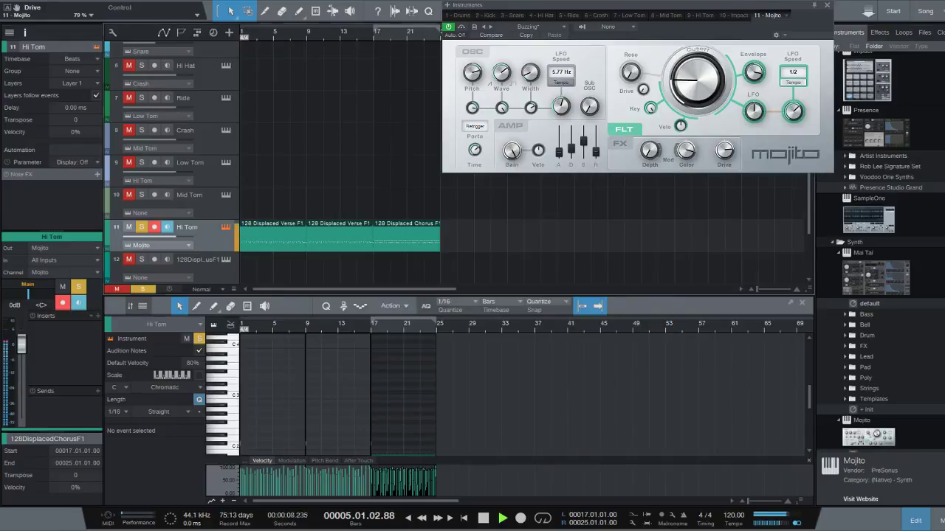
pyautogui.press('space')
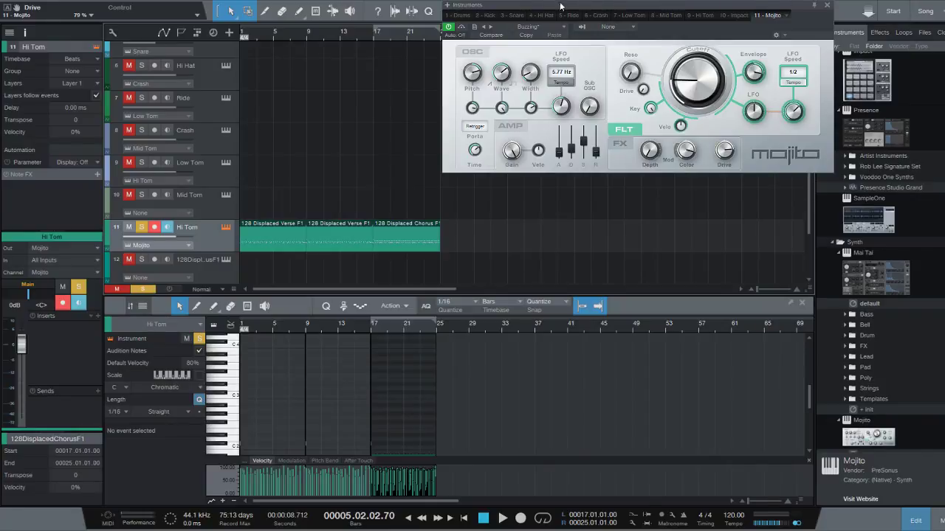
# Step: Load the Deep Pulse preset in Mojito and play the Hi Tom track with it
pyautogui.click(552, 26)
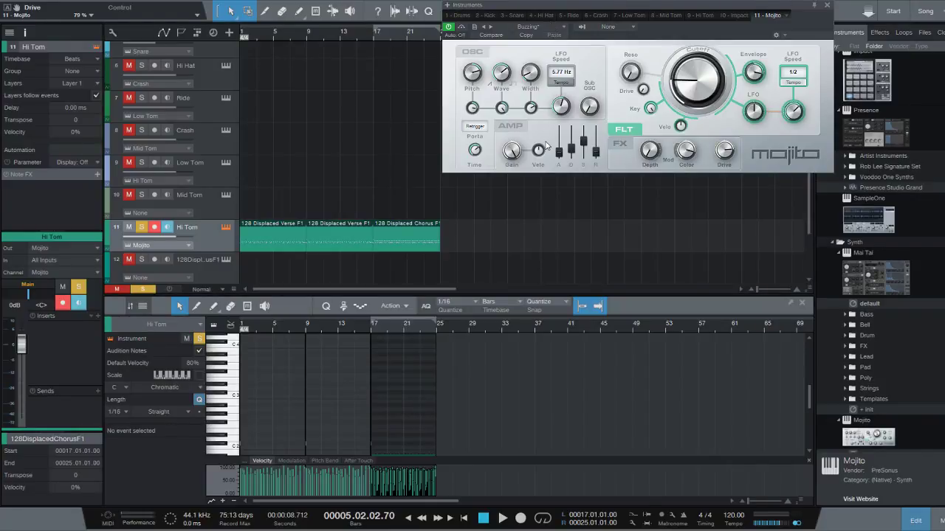
pyautogui.click(540, 116)
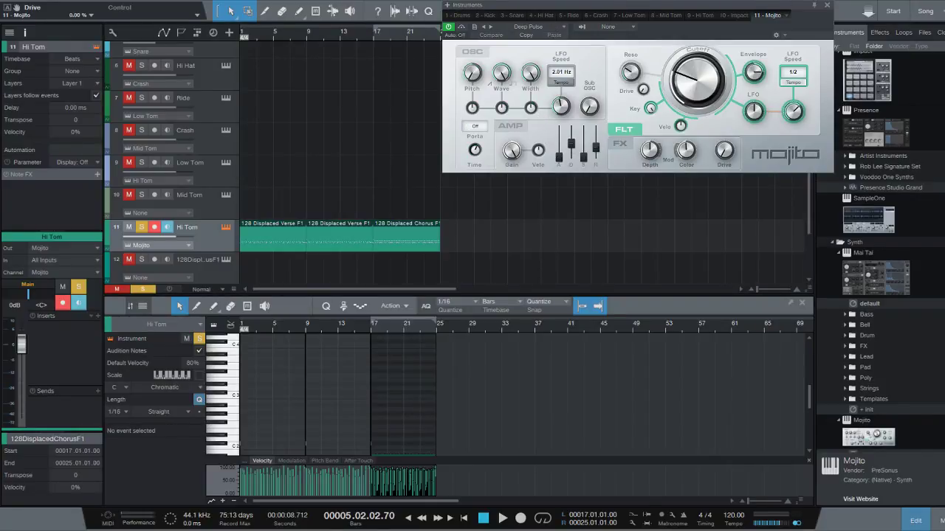
pyautogui.press('space')
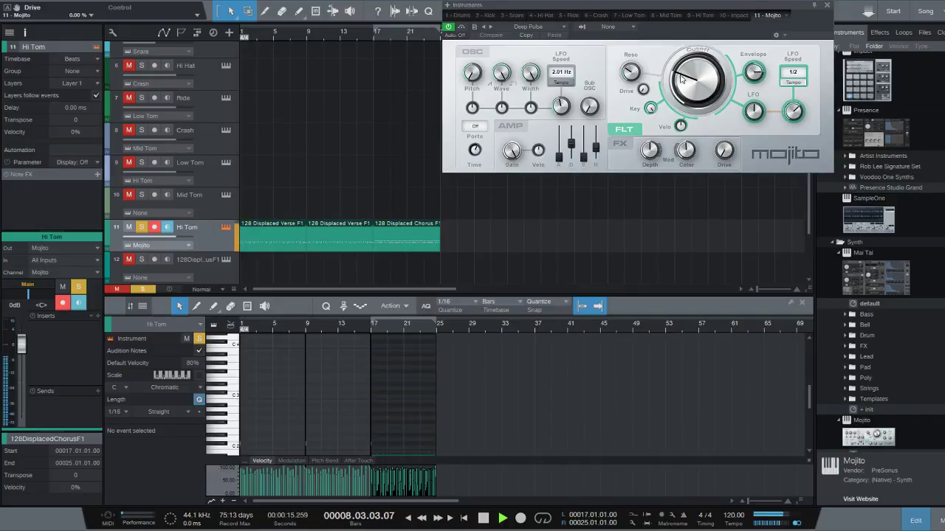
pyautogui.press('space')
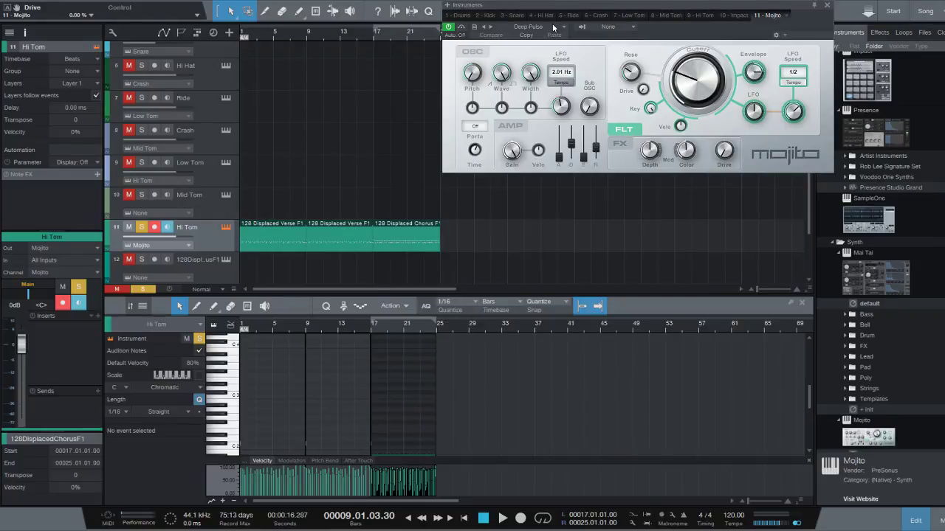
# Step: Play the Hi Tom track from bar 1 while comparing Mojito's Drive In, Gummi and Kick It presets
pyautogui.click(486, 27)
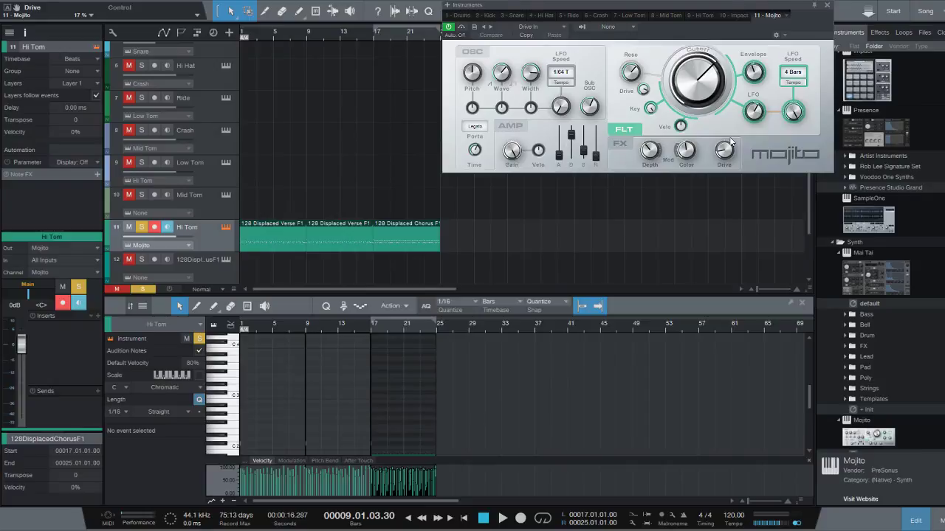
pyautogui.press(',')
pyautogui.press('space')
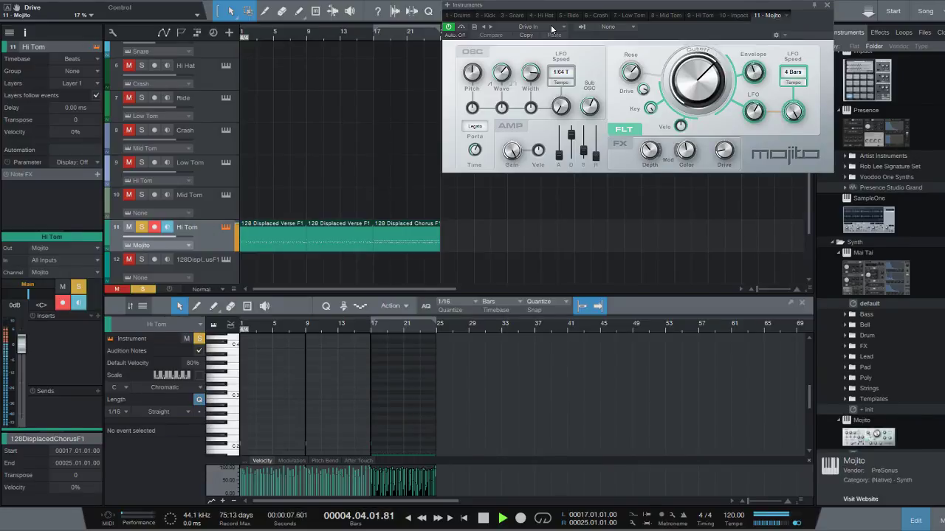
pyautogui.press('Down')
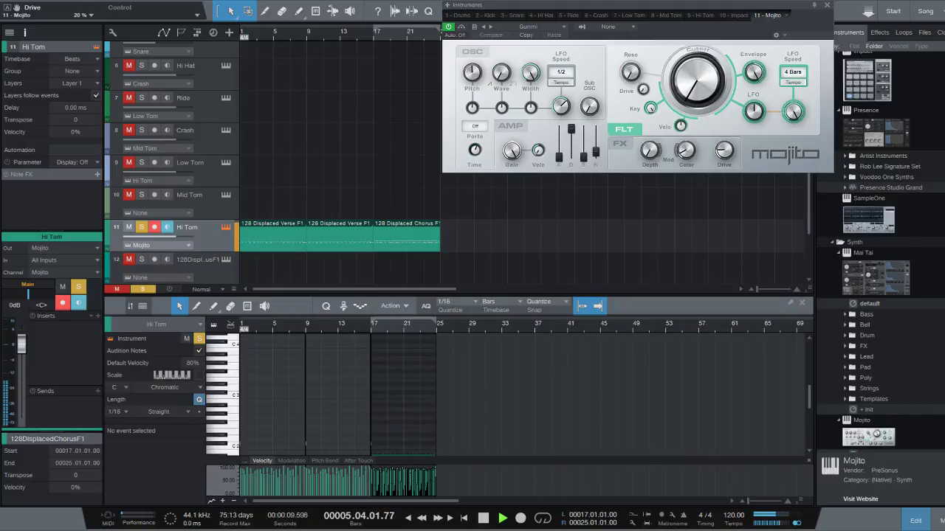
pyautogui.press('Down')
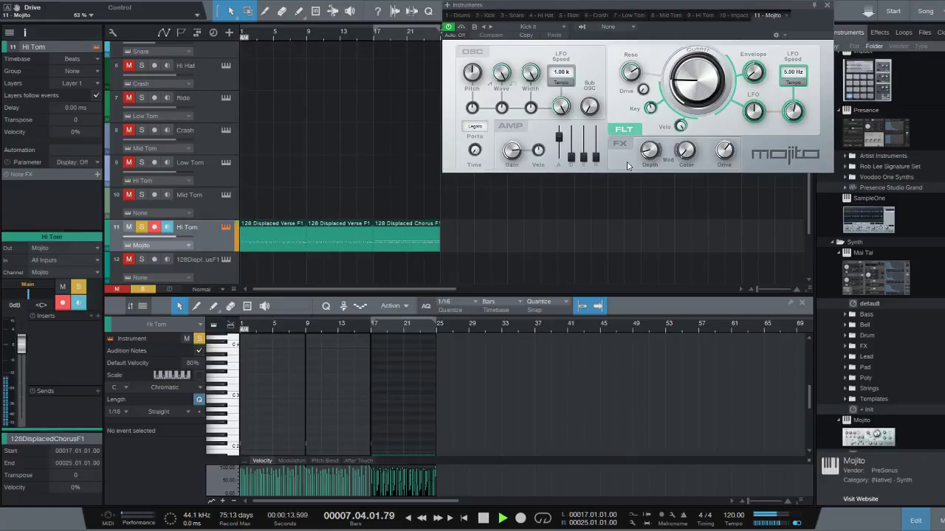
pyautogui.press('space')
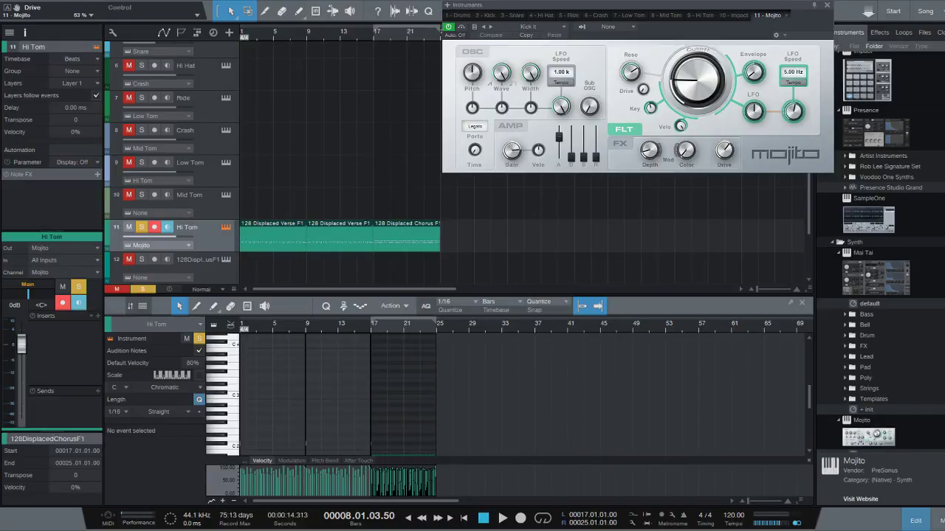
# Step: Replace Mojito with Presence on the Hi Tom track and play it from bar 1 with the Full Strat preset
pyautogui.click(839, 110)
pyautogui.click(838, 110)
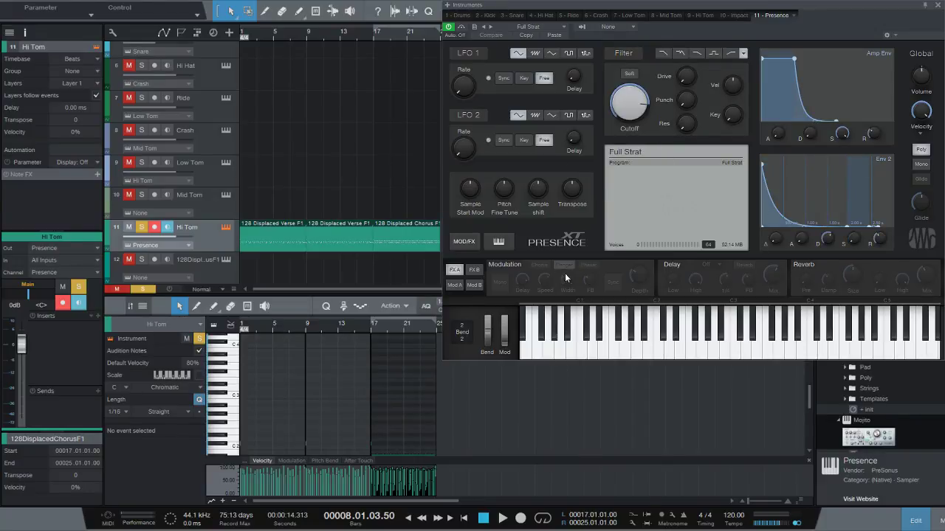
pyautogui.press(',')
pyautogui.press('space')
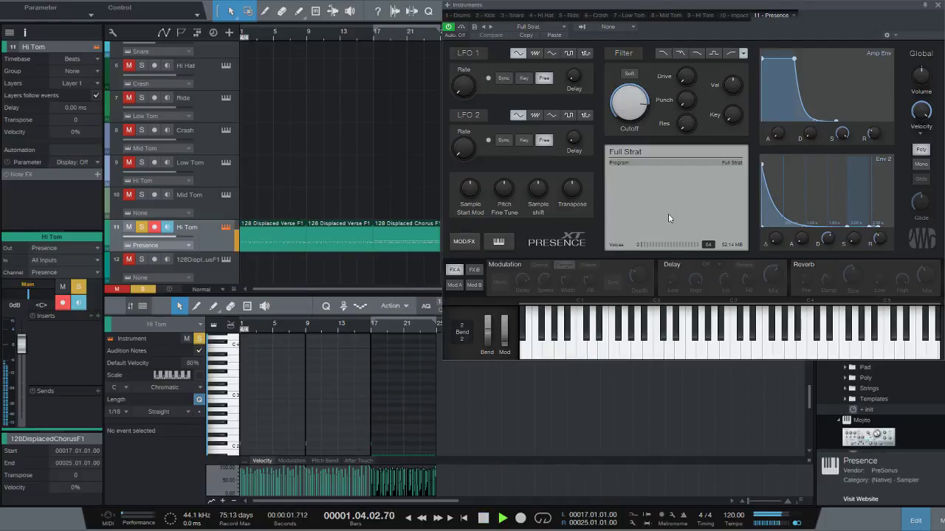
pyautogui.press('space')
# Step: Audition notes on the Presence keyboard with Full Strat, and load the Phatt Paul preset
pyautogui.click(671, 341)
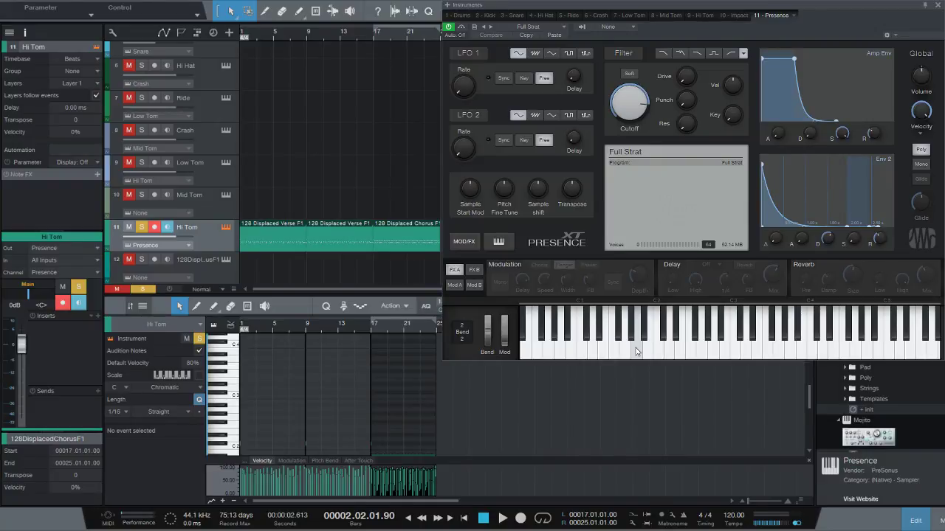
pyautogui.click(636, 351)
pyautogui.click(574, 221)
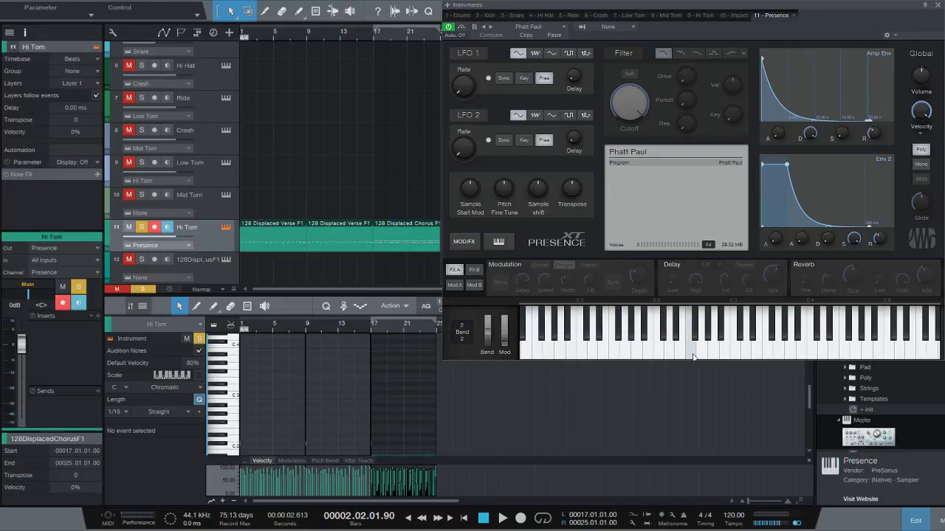
# Step: Audition middle and low notes on the Presence keyboard with the Phatt Paul preset
pyautogui.click(638, 356)
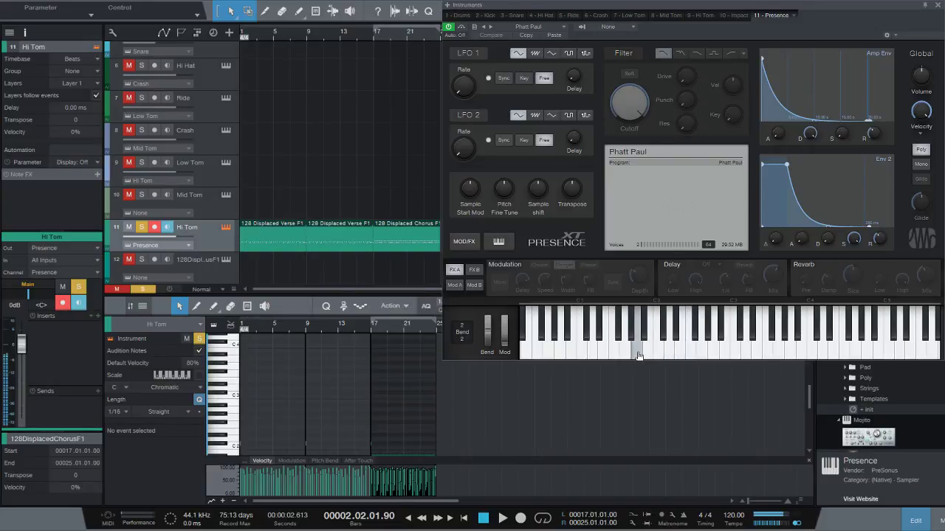
pyautogui.click(659, 355)
pyautogui.moveTo(659, 355); pyautogui.dragTo(692, 355)
pyautogui.click(651, 354)
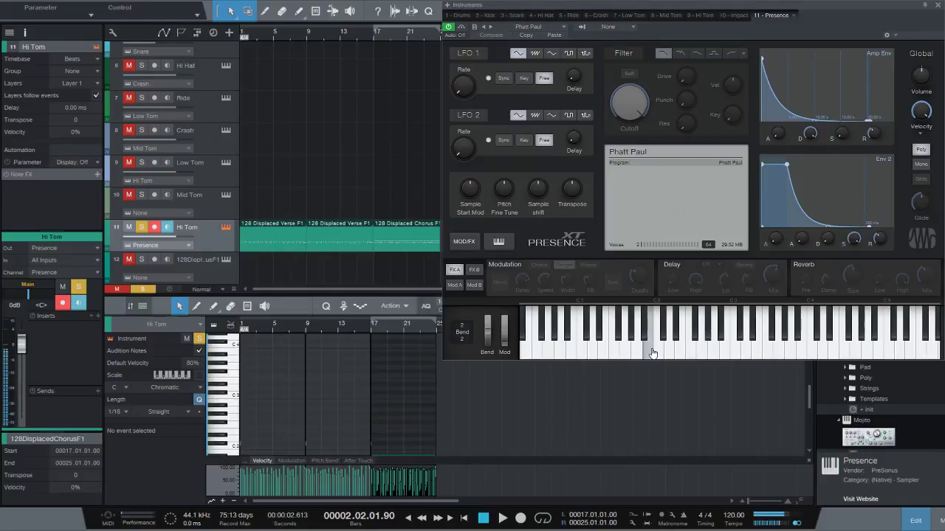
pyautogui.click(613, 357)
pyautogui.click(639, 357)
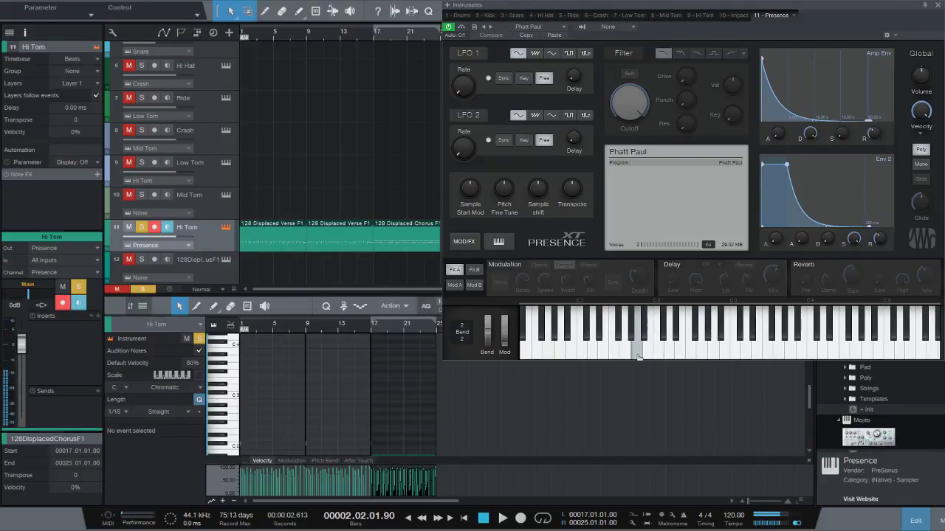
pyautogui.click(604, 355)
pyautogui.click(563, 353)
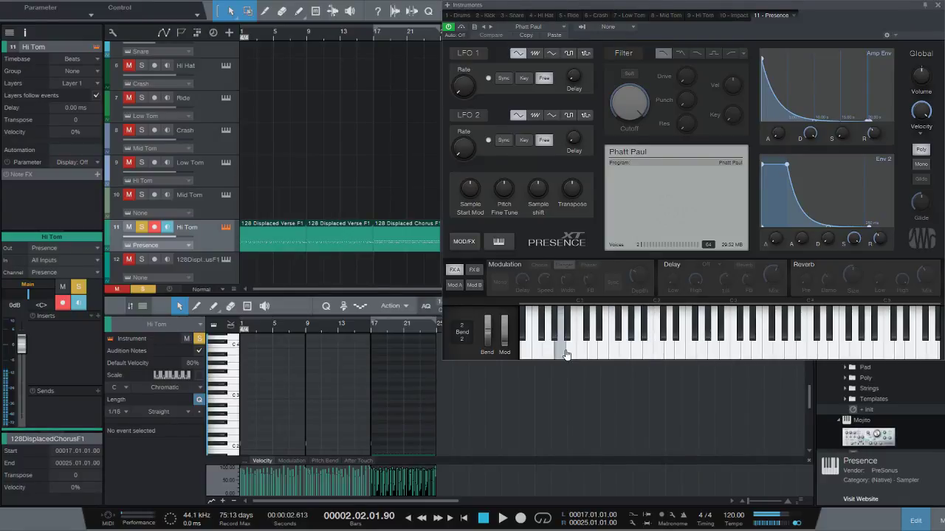
pyautogui.click(581, 353)
pyautogui.click(570, 353)
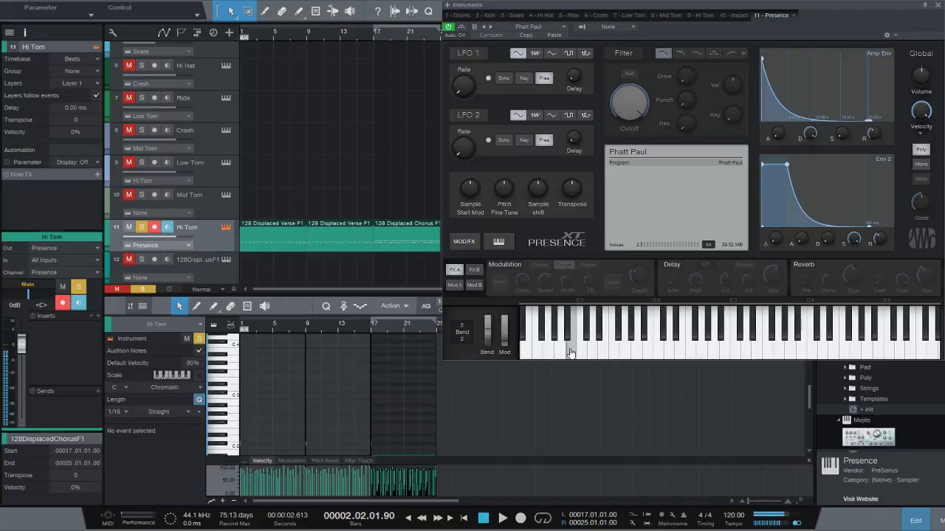
pyautogui.click(564, 355)
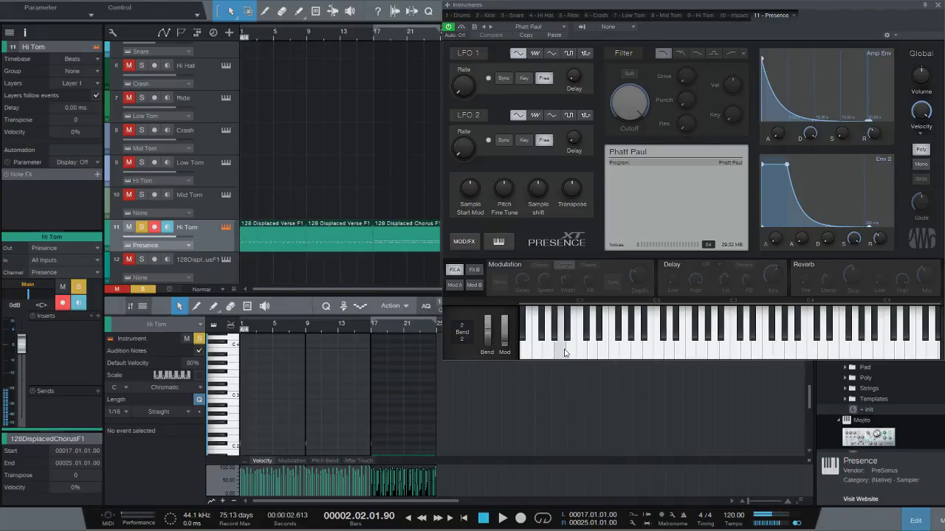
pyautogui.click(587, 352)
pyautogui.click(586, 353)
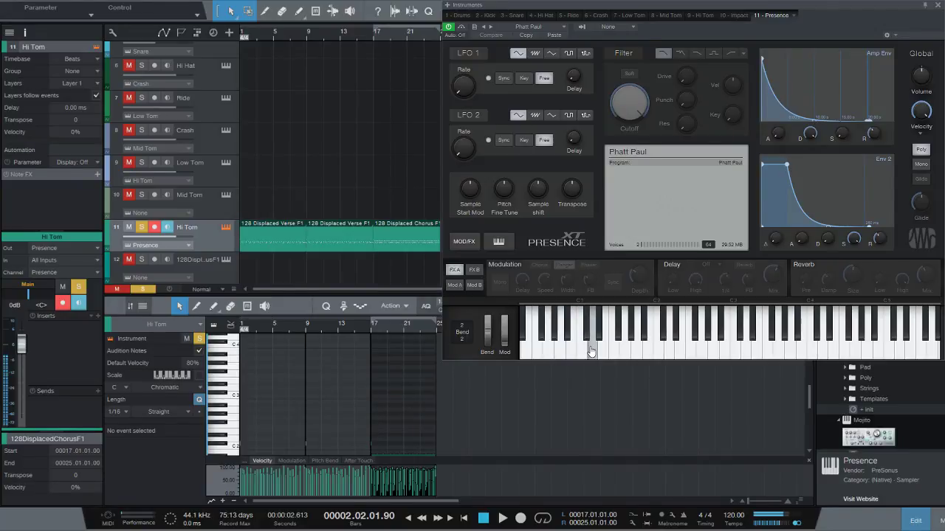
pyautogui.click(587, 353)
pyautogui.click(562, 355)
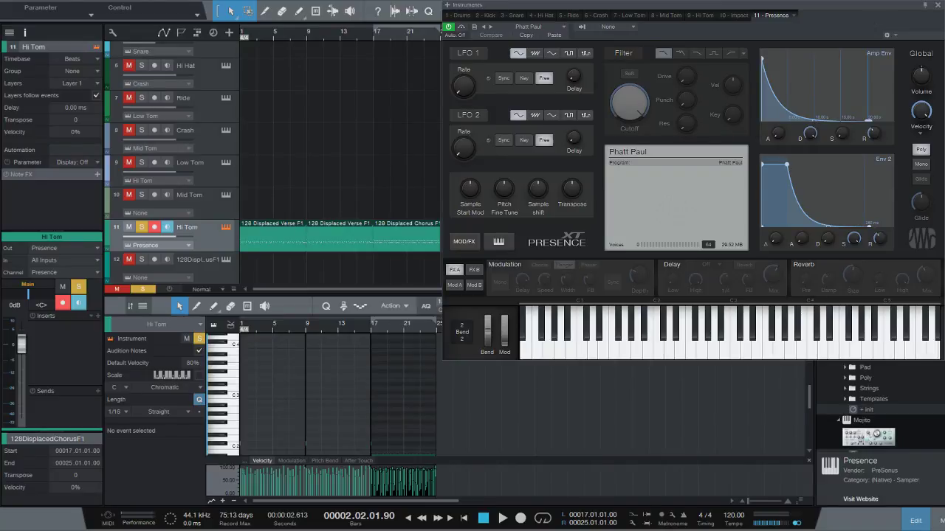
# Step: Close the instrument window, add a Bus 1 send to the Hi Tom channel and set its level to -2.3
pyautogui.click(941, 6)
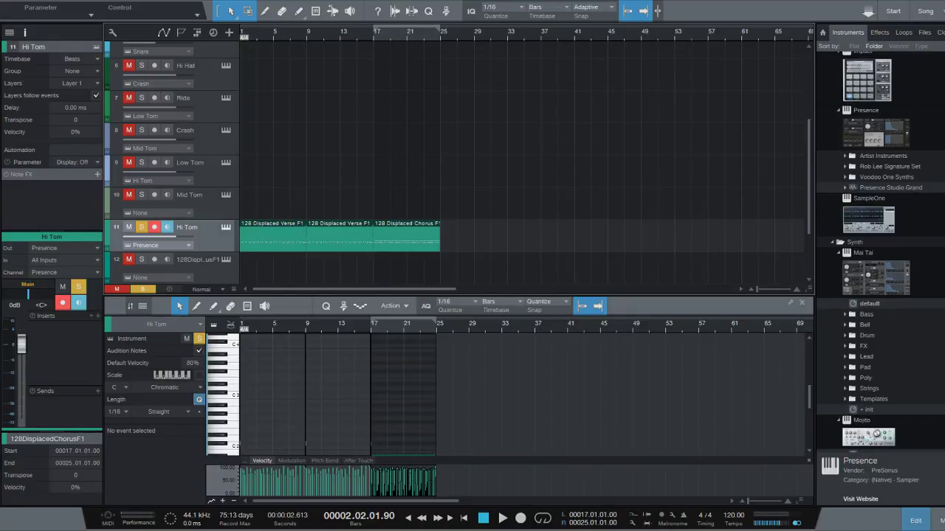
pyautogui.scroll(5, 457, 163)
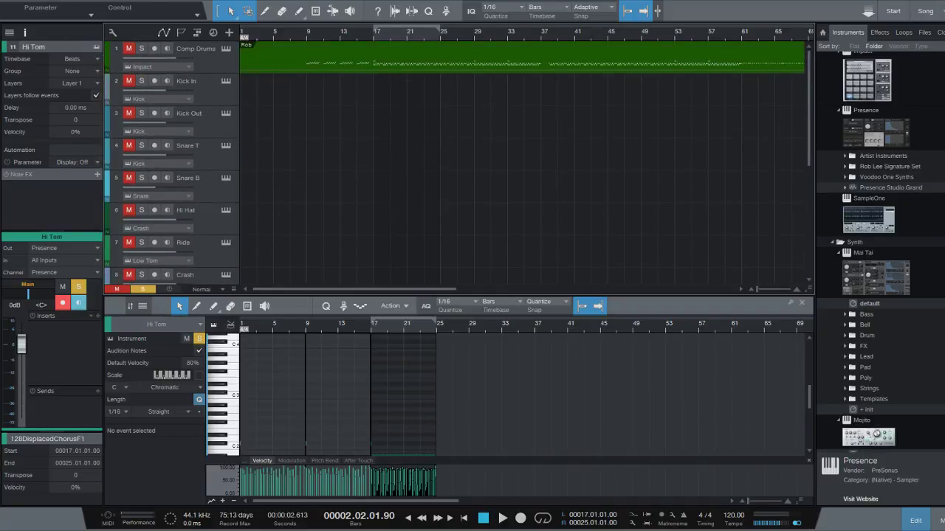
pyautogui.scroll(-5, 458, 163)
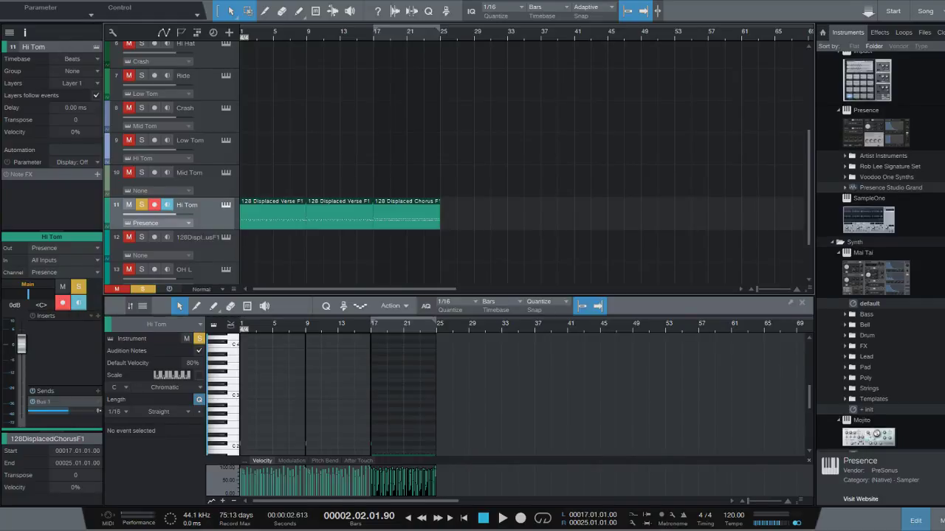
pyautogui.click(99, 411)
pyautogui.click(99, 411)
pyautogui.moveTo(66, 411)
pyautogui.mouseDown()
pyautogui.moveTo(33, 411)
pyautogui.moveTo(88, 411)
pyautogui.moveTo(53, 411)
pyautogui.moveTo(74, 411)
pyautogui.mouseUp()
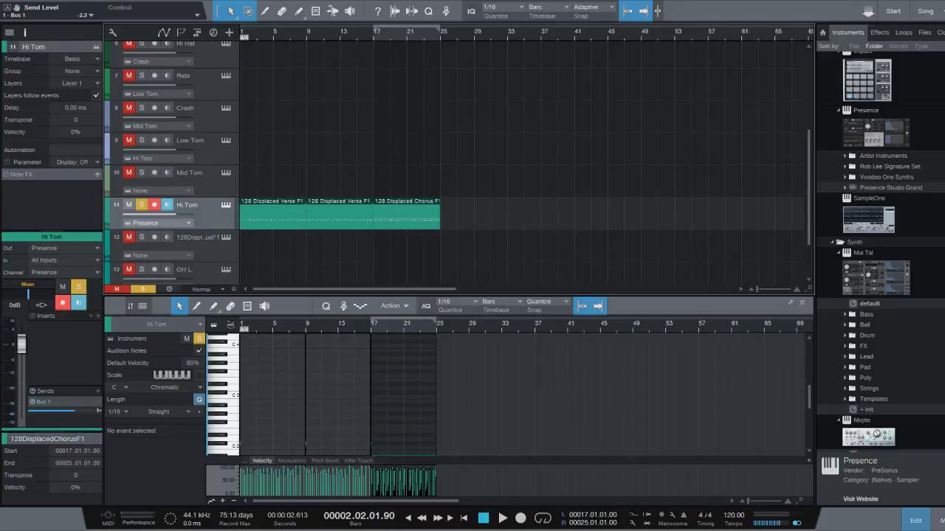
# Step: Jump the playhead between the loop's start and end, and leave it at the loop start in bar 17
pyautogui.scroll(-2, 458, 162)
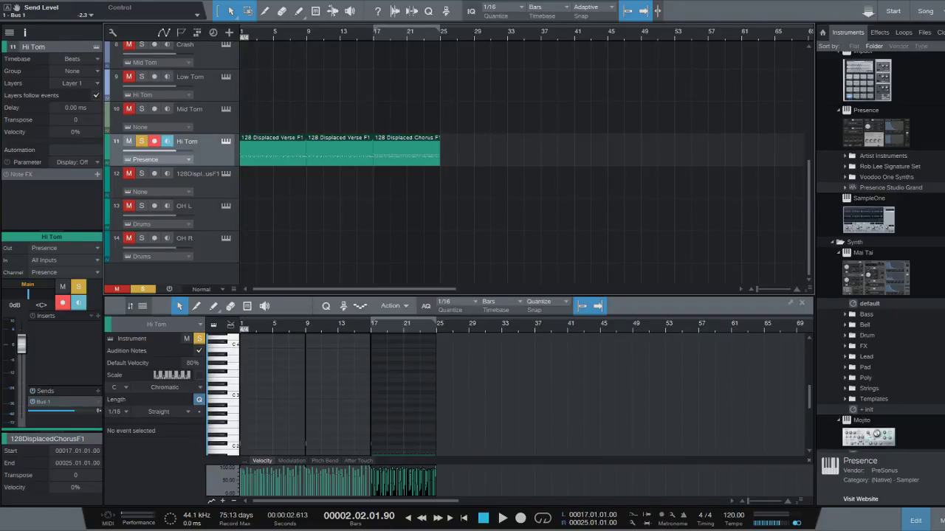
pyautogui.click(276, 32)
pyautogui.press('KP_1')
pyautogui.press('KP_2')
pyautogui.click(307, 32)
pyautogui.click(373, 32)
pyautogui.press('KP_2')
pyautogui.press('KP_1')
# Step: Solo the Comp Drums track instead of the Hi Tom track and play from bar 17
pyautogui.scroll(5, 458, 163)
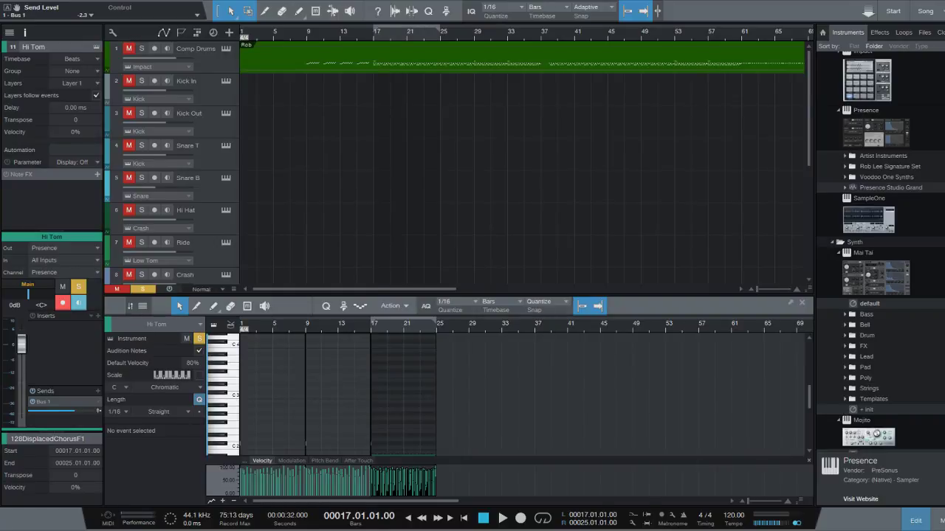
pyautogui.click(142, 47)
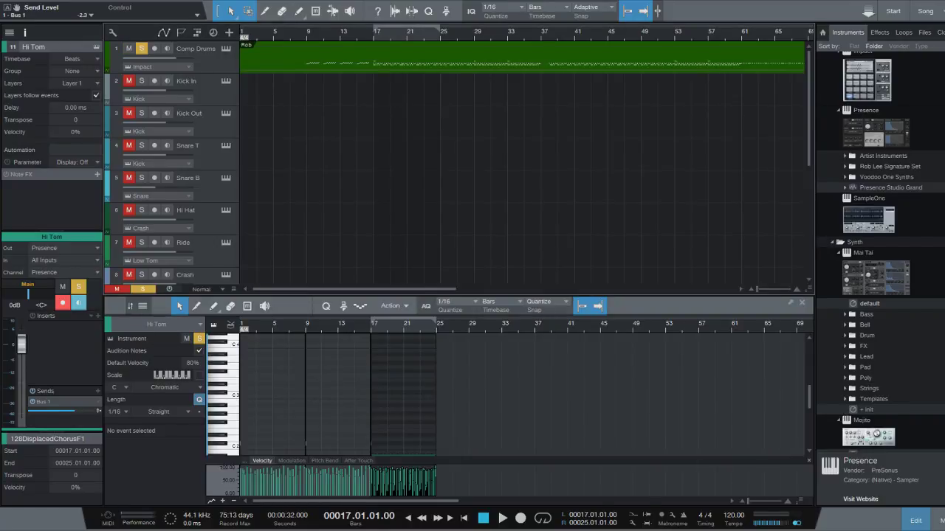
pyautogui.scroll(-5, 171, 162)
pyautogui.click(141, 200)
pyautogui.press('space')
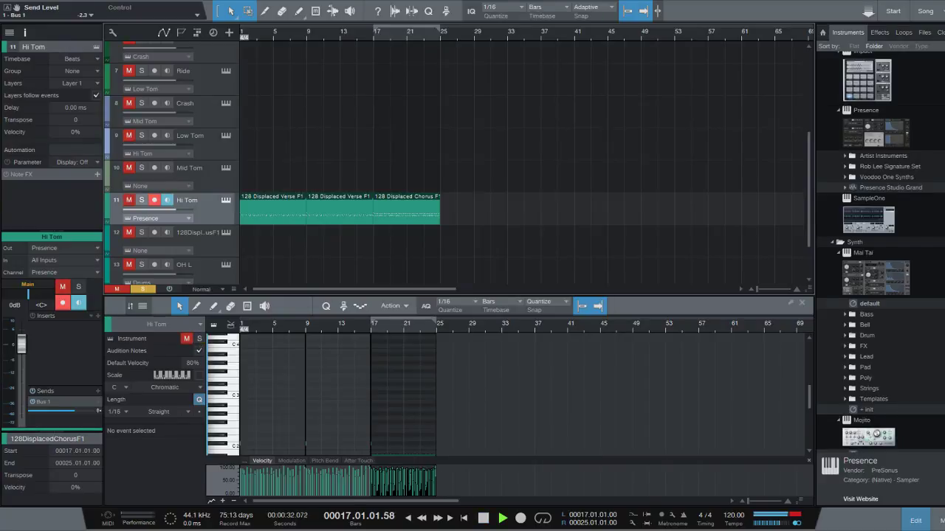
# Step: Switch the Comp Drums track's instrument from Impact to Presence during playback
pyautogui.scroll(5, 171, 163)
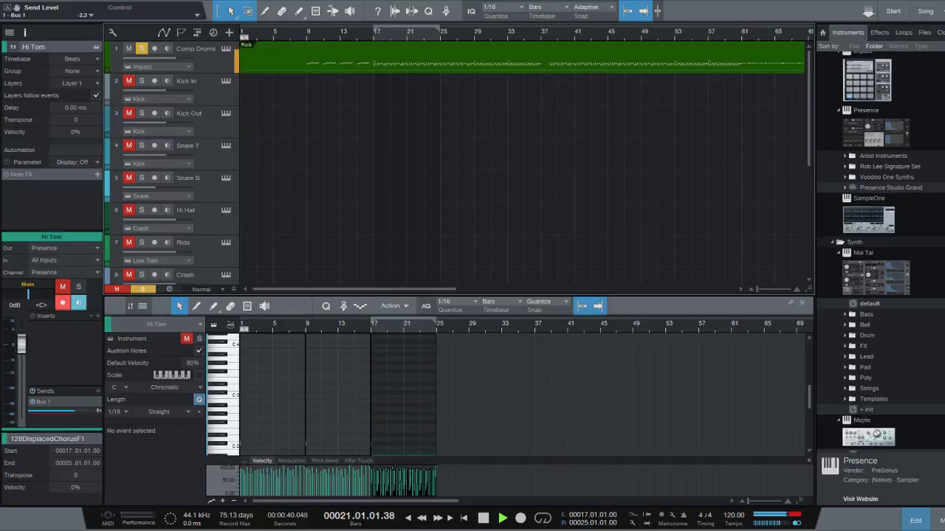
pyautogui.click(159, 67)
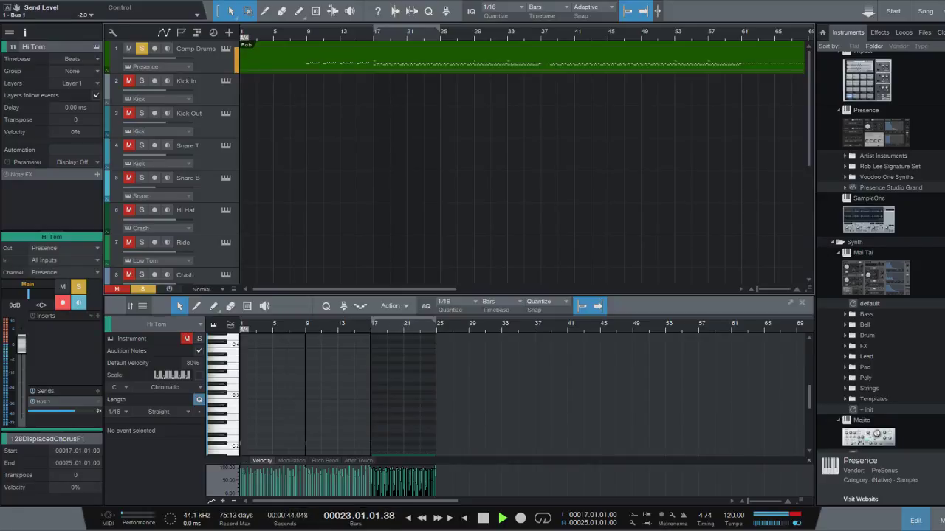
# Step: Switch the Comp Drums track's instrument from Presence to Snare and on to Hi Hat, and play the part from bar 23
pyautogui.press('space')
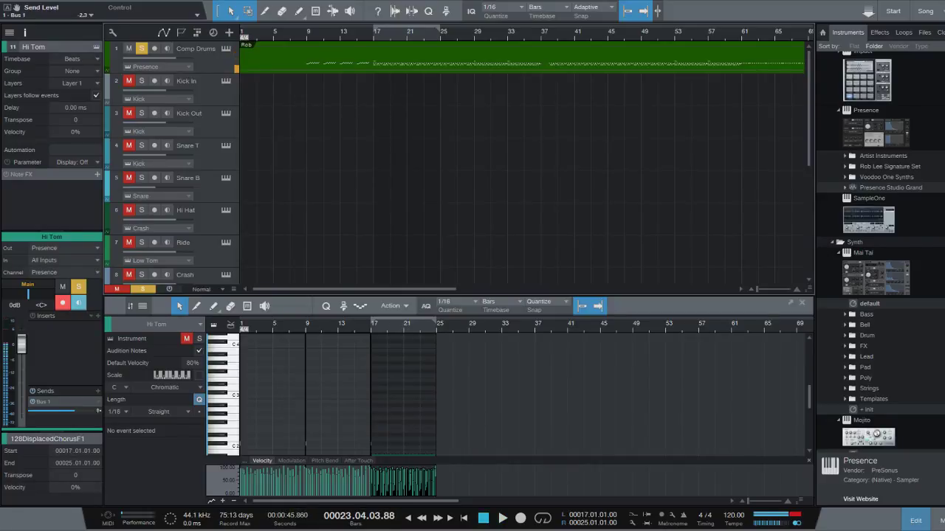
pyautogui.click(157, 66)
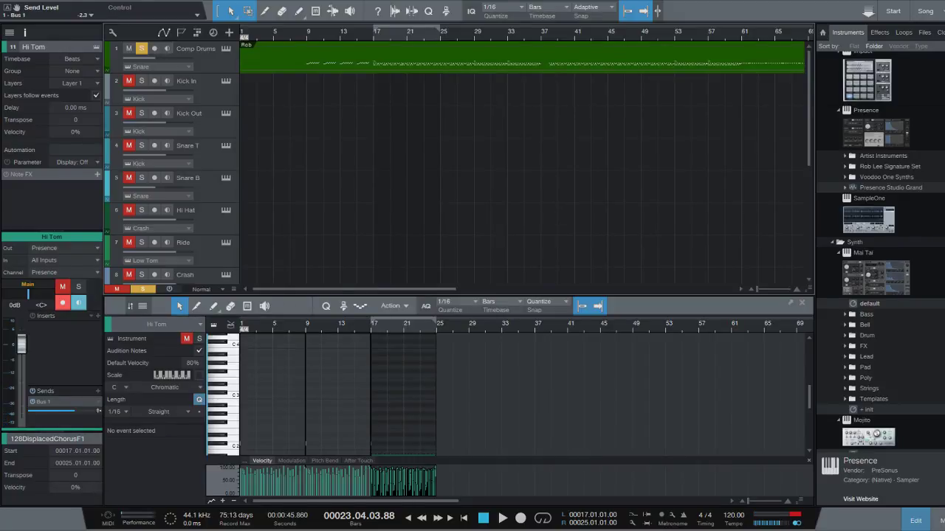
pyautogui.press('space')
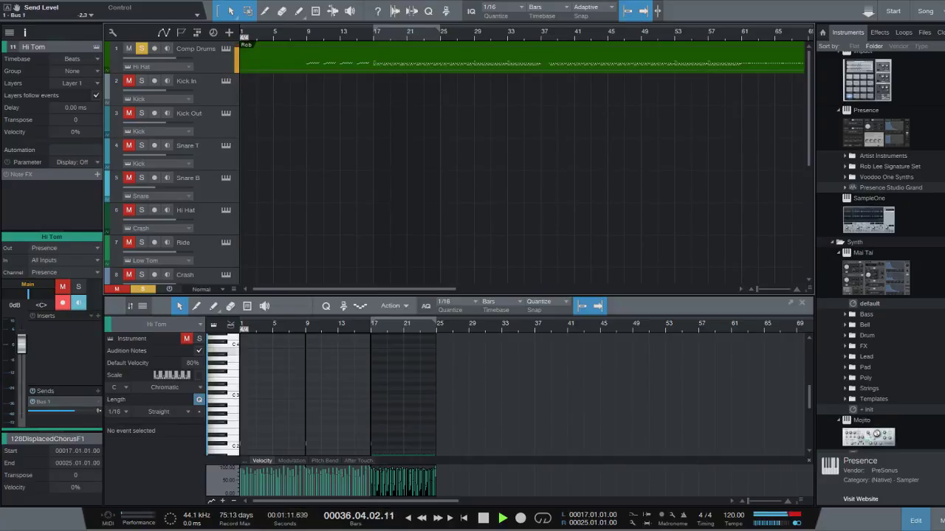
pyautogui.press('space')
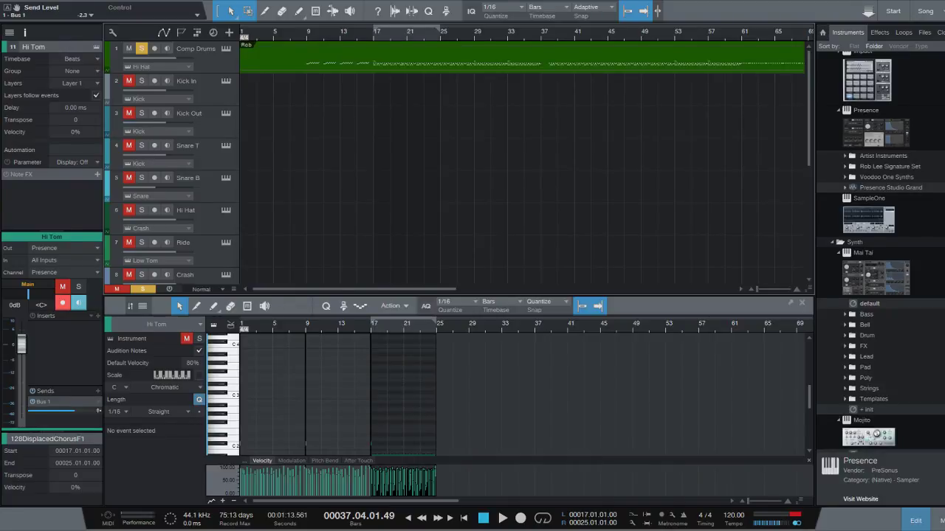
# Step: Select bars 1 to 25 on the Kick In track and delete that selection
pyautogui.moveTo(242, 83); pyautogui.dragTo(440, 83)
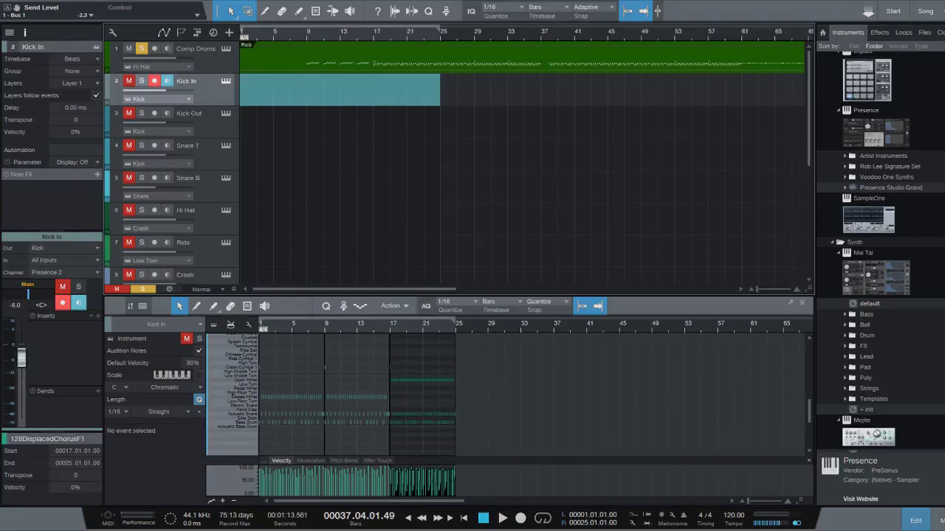
pyautogui.press('Delete')
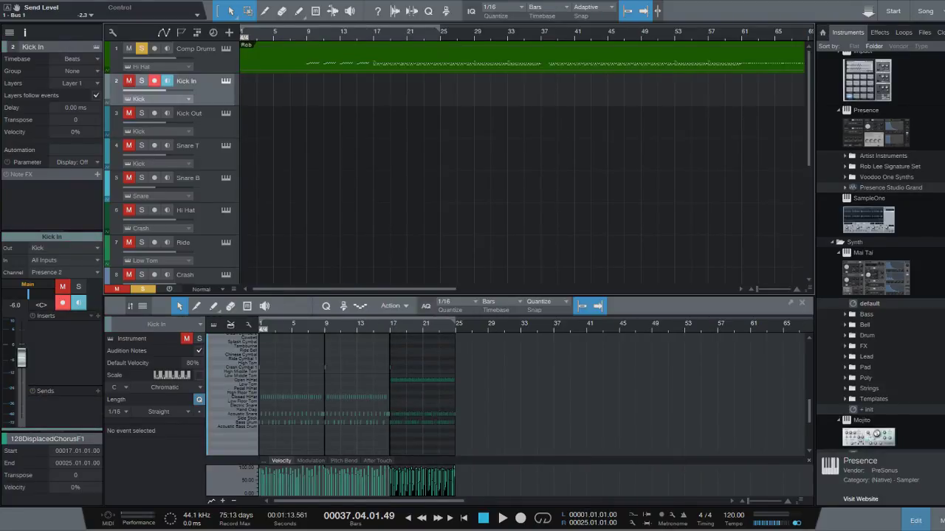
pyautogui.scroll(-6, 458, 163)
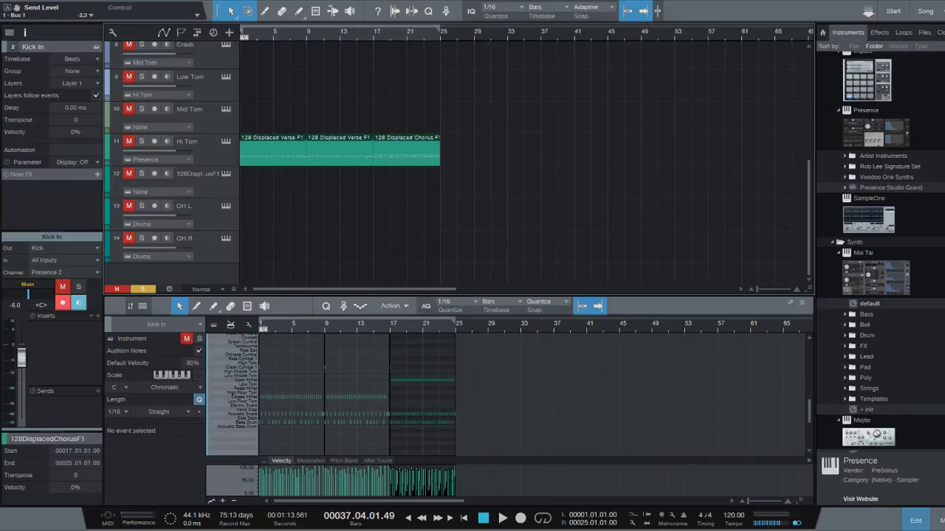
# Step: Look through the effects library's categories, including Generator, Mixing, Modulation, Reverb and Delay, leaving each one collapsed
pyautogui.click(879, 32)
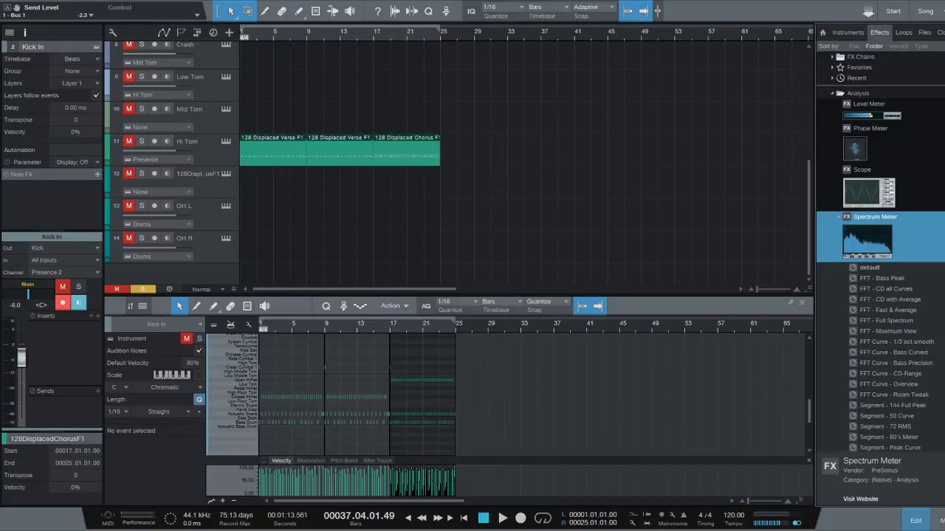
pyautogui.click(831, 94)
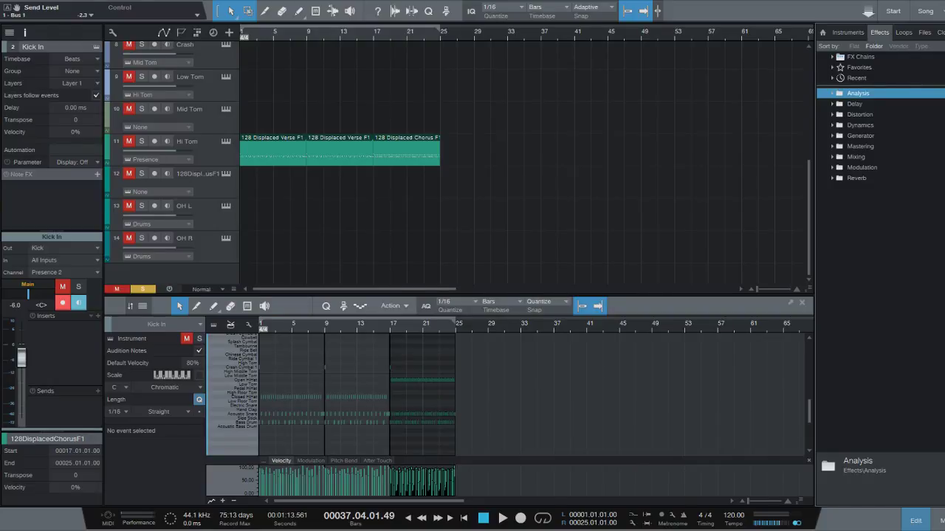
pyautogui.click(832, 136)
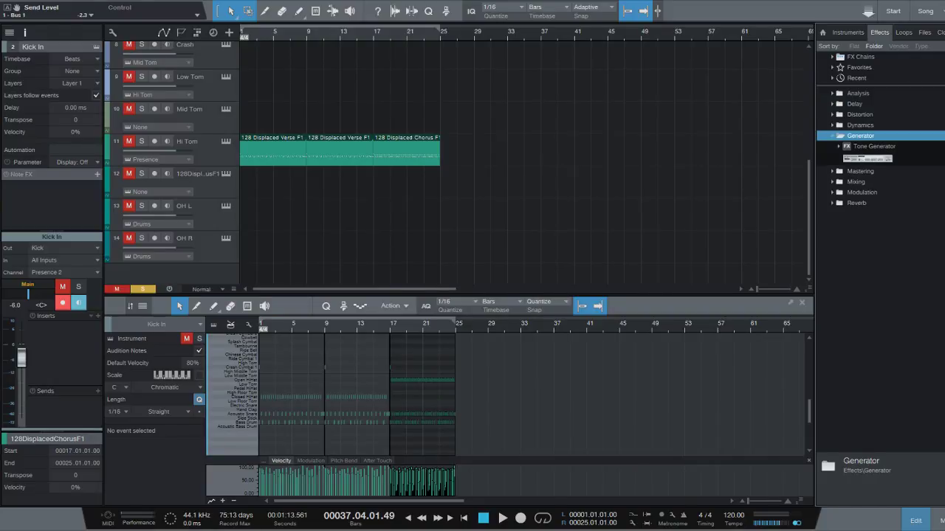
pyautogui.click(832, 136)
pyautogui.click(832, 146)
pyautogui.click(831, 146)
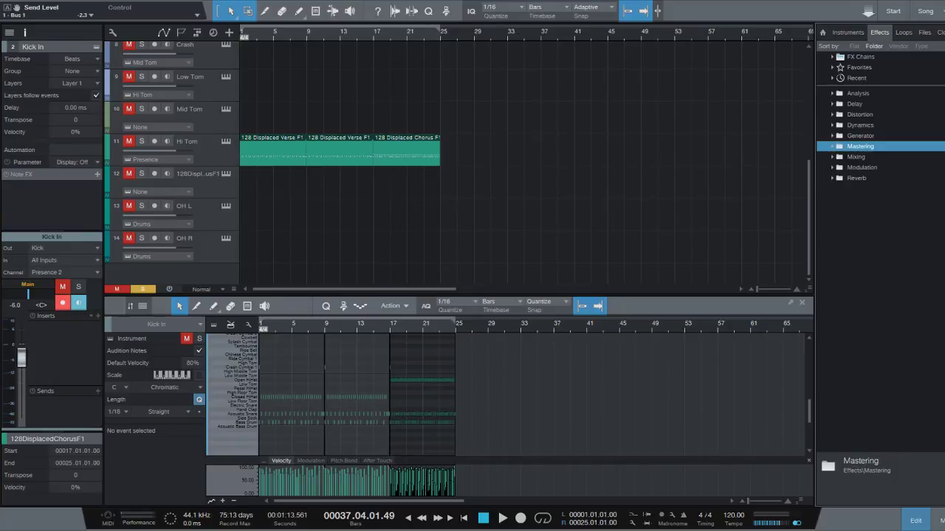
pyautogui.click(832, 157)
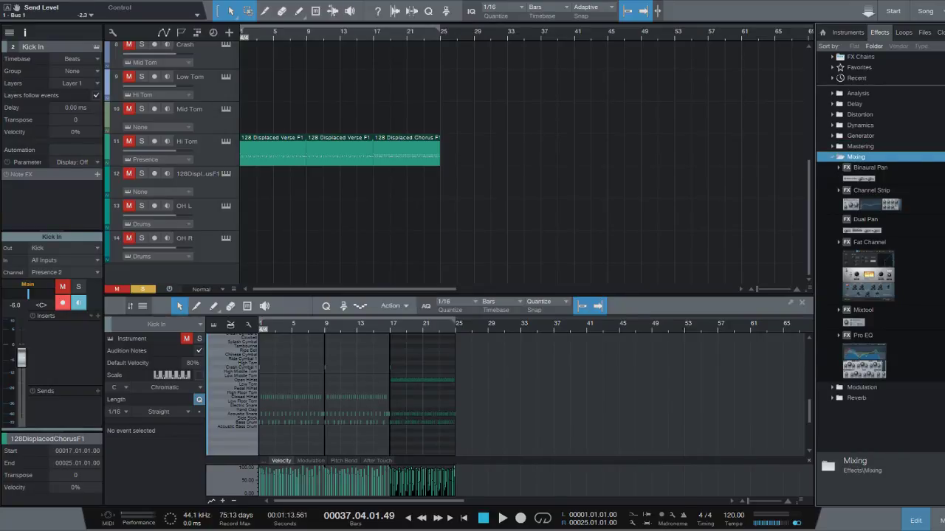
pyautogui.click(832, 157)
pyautogui.click(832, 167)
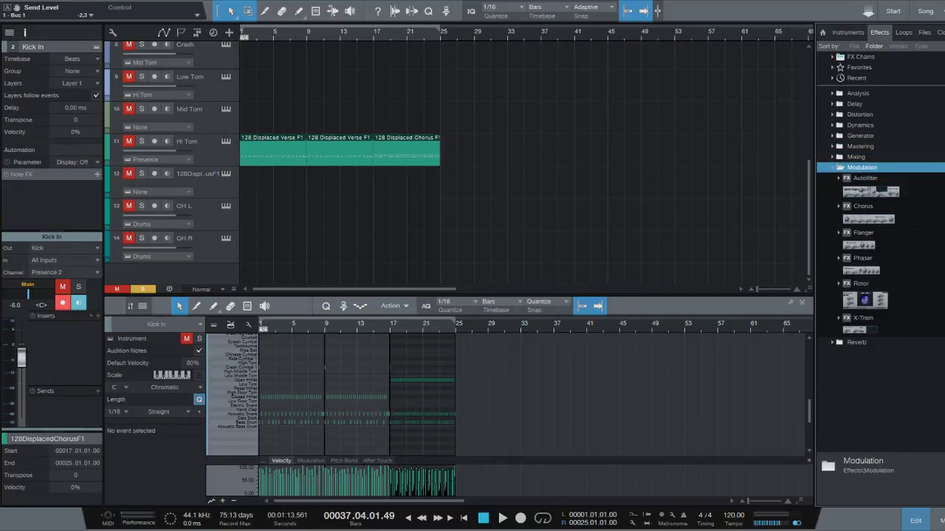
pyautogui.click(832, 168)
pyautogui.click(832, 178)
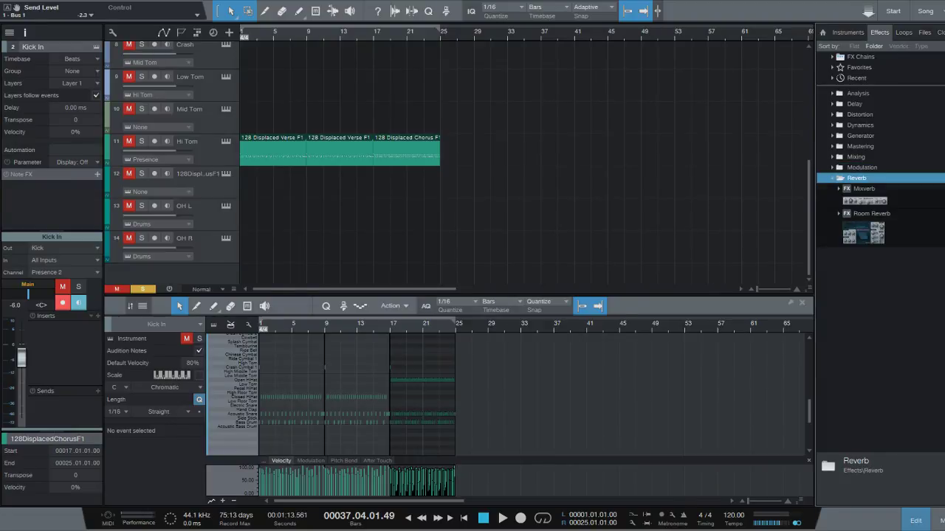
pyautogui.click(832, 177)
pyautogui.click(832, 104)
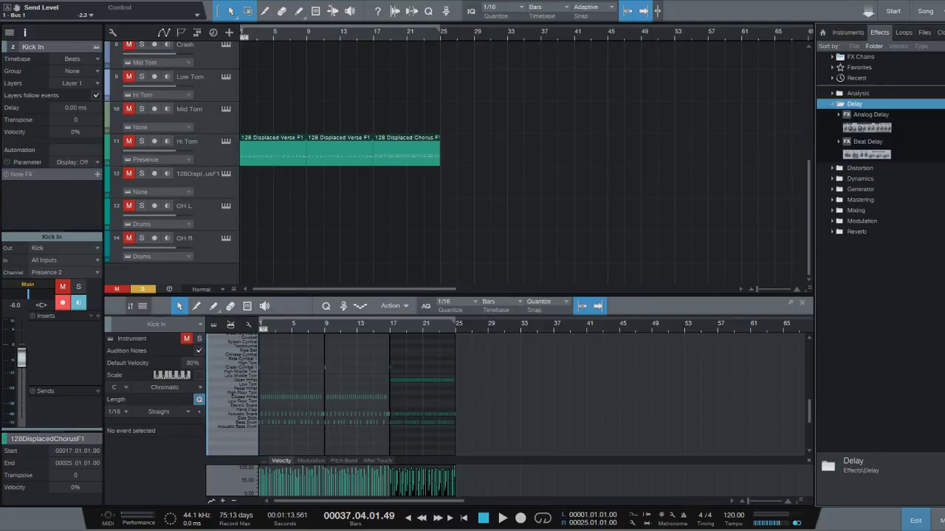
pyautogui.click(832, 104)
# Step: Collapse the Presence, Mojito and Mai Tai entries and the Sampler and Synth folders in the instrument library
pyautogui.click(847, 31)
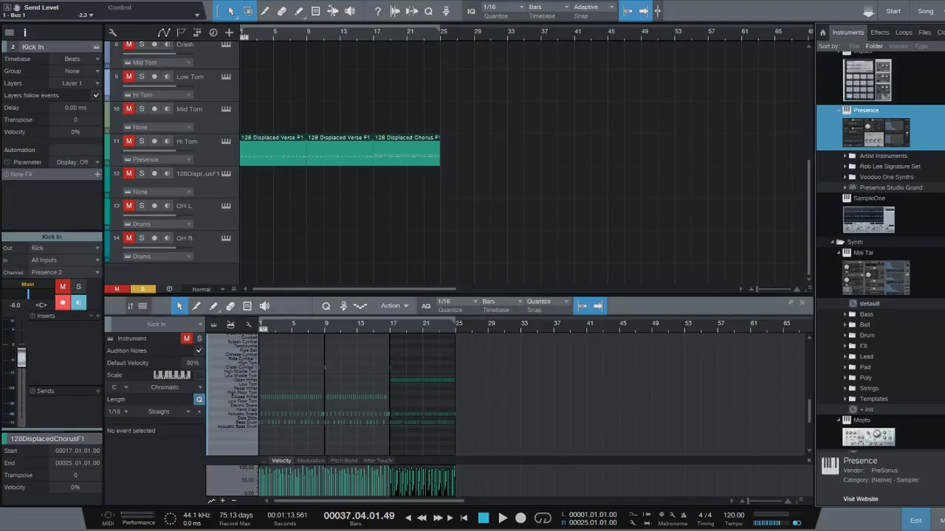
pyautogui.click(838, 110)
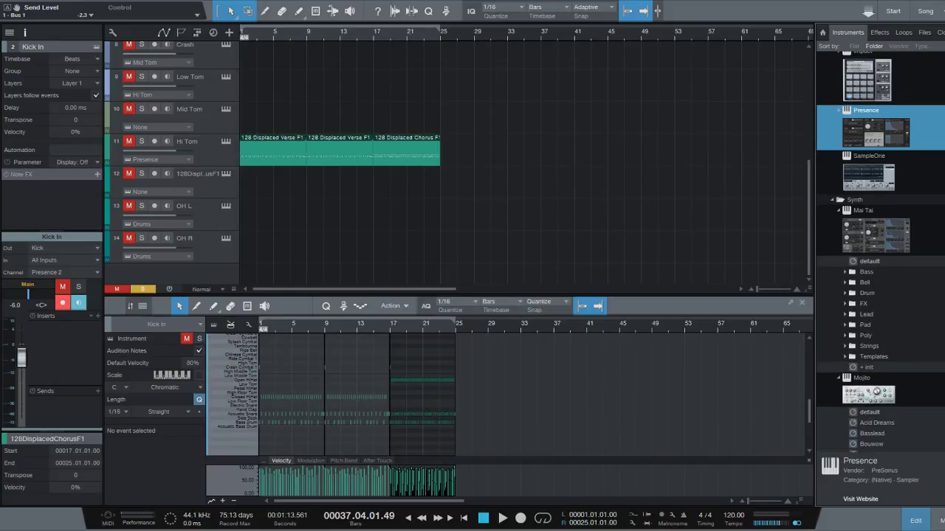
pyautogui.scroll(2, 879, 251)
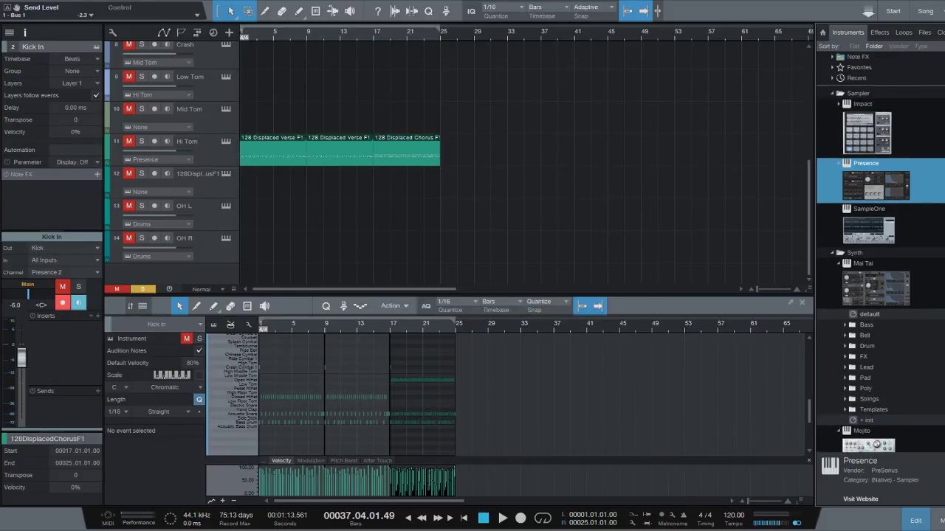
pyautogui.click(832, 94)
pyautogui.click(832, 104)
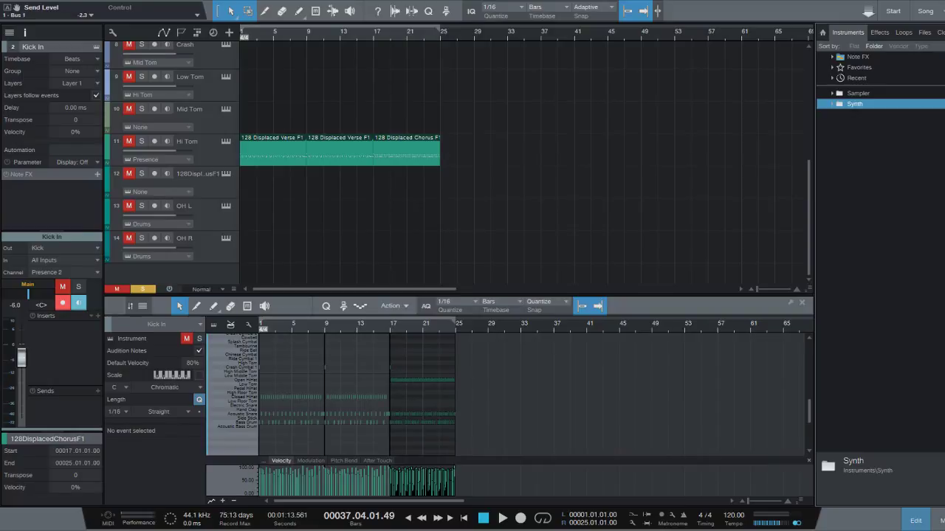
pyautogui.click(833, 104)
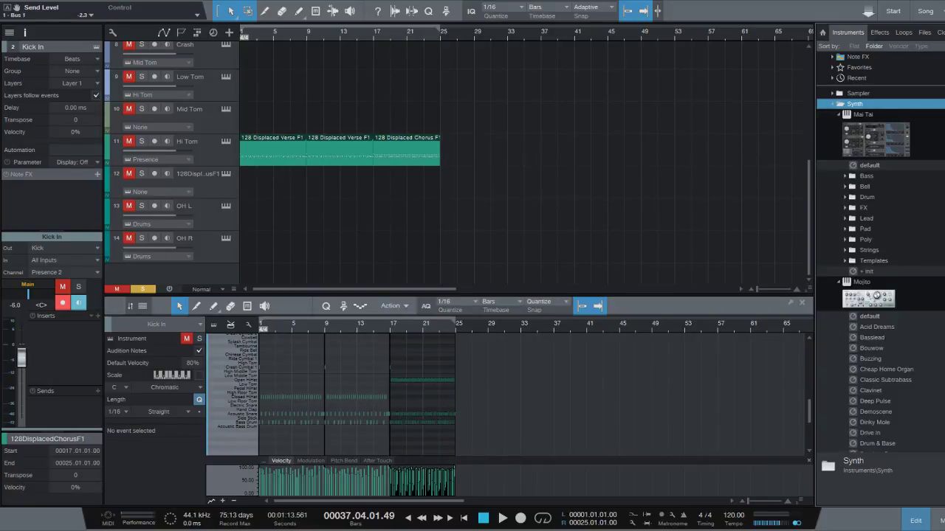
pyautogui.scroll(-10, 878, 251)
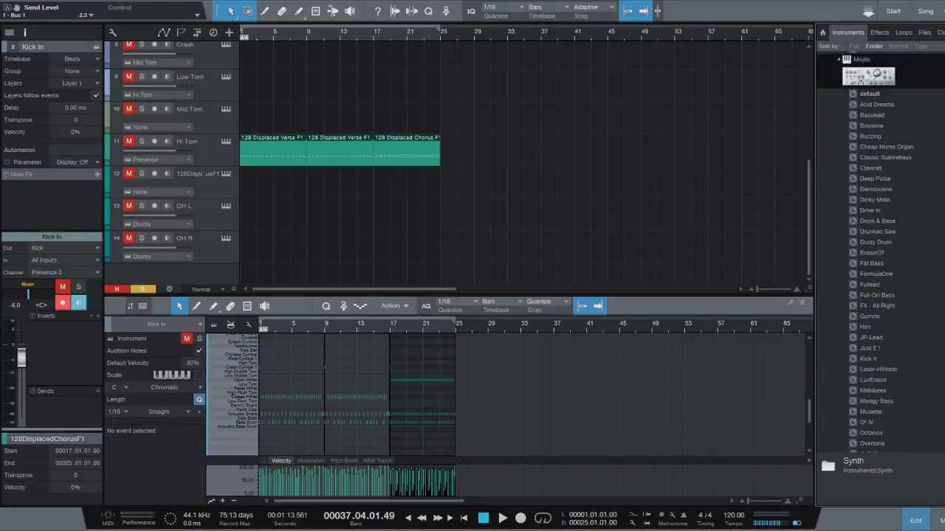
pyautogui.scroll(3, 879, 251)
pyautogui.click(838, 187)
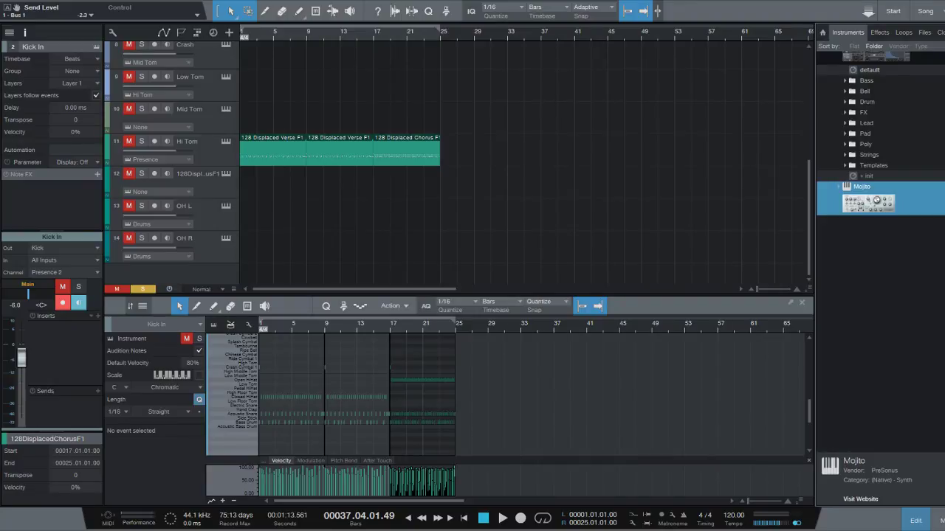
pyautogui.scroll(3, 840, 187)
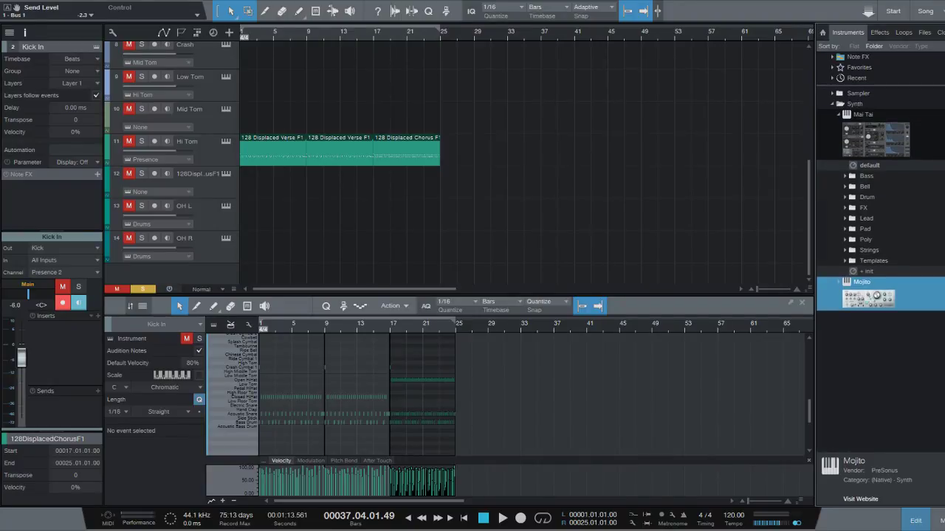
pyautogui.click(839, 115)
pyautogui.click(832, 104)
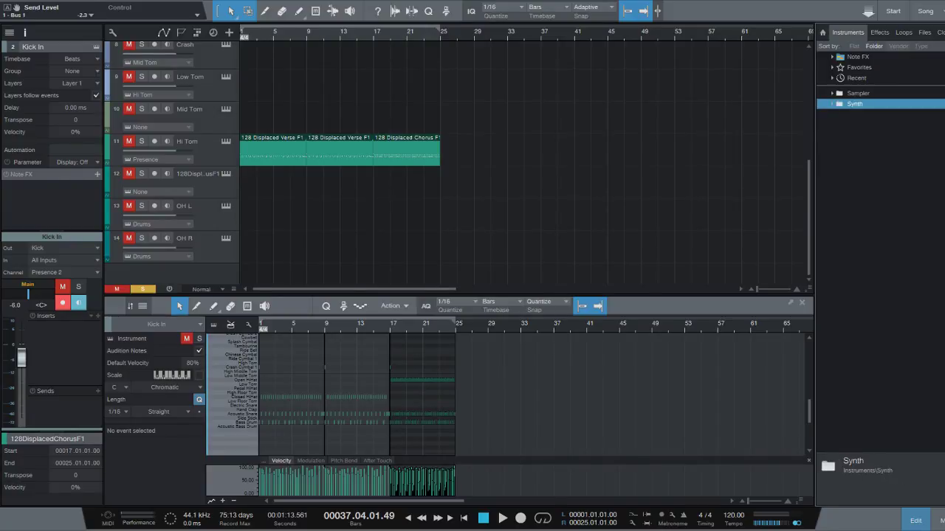
# Step: Sort the instrument library by vendor, inspect its PreSonus, Note FX, Recent and Favorites groups, and return to the effects library
pyautogui.click(899, 46)
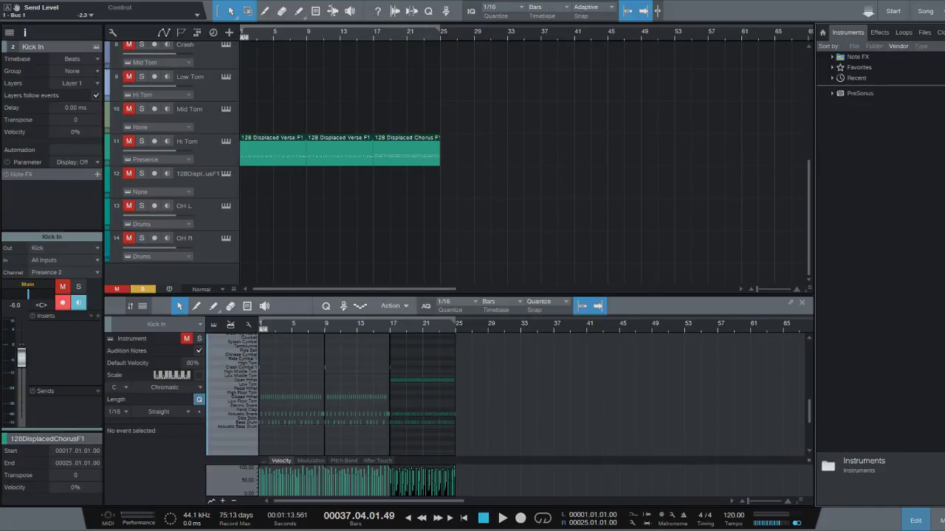
pyautogui.click(832, 94)
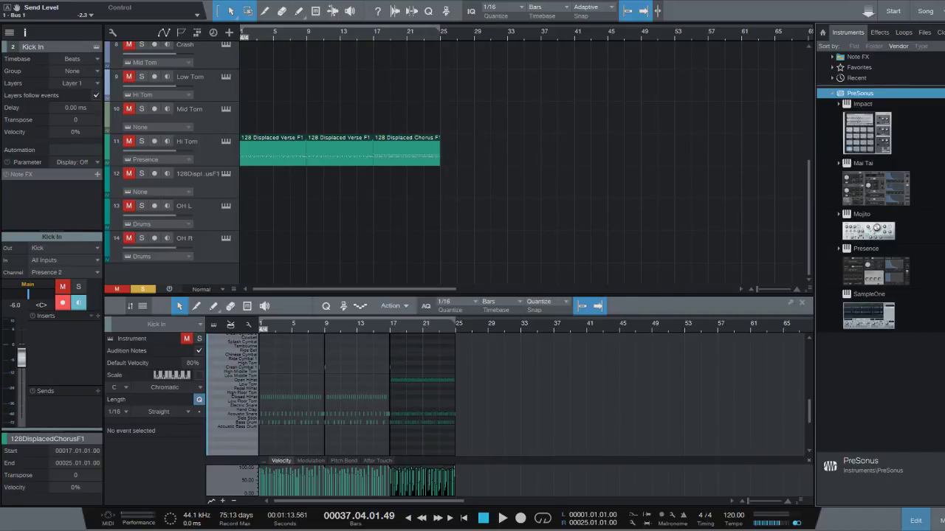
pyautogui.click(832, 57)
pyautogui.click(832, 57)
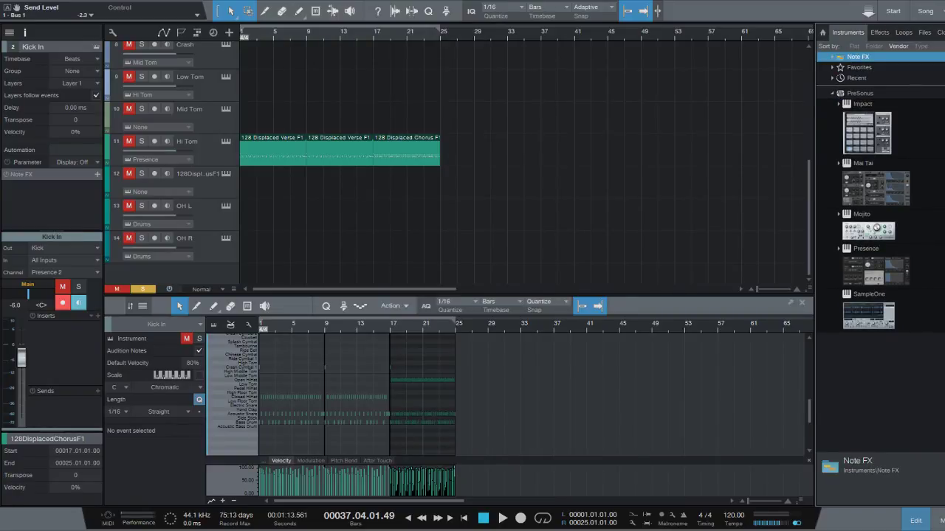
pyautogui.click(831, 78)
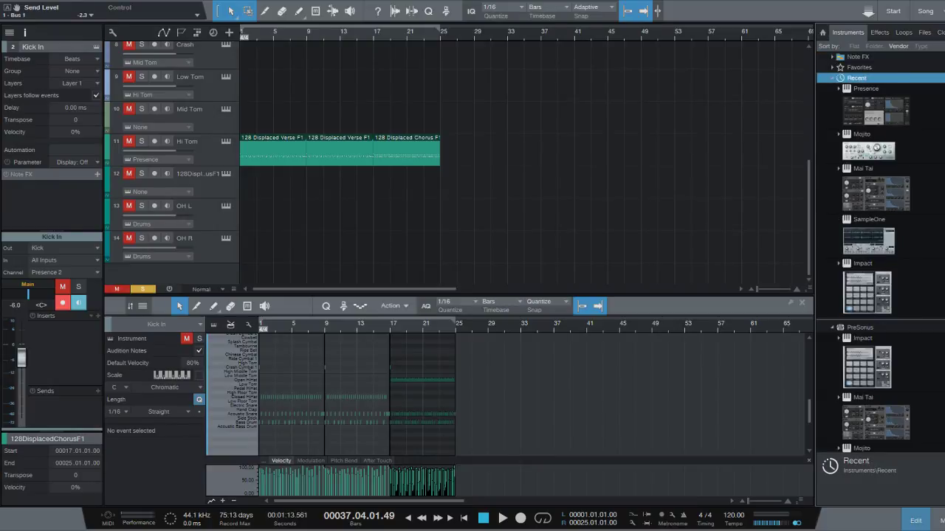
pyautogui.scroll(-3, 879, 251)
pyautogui.scroll(3, 880, 251)
pyautogui.click(832, 78)
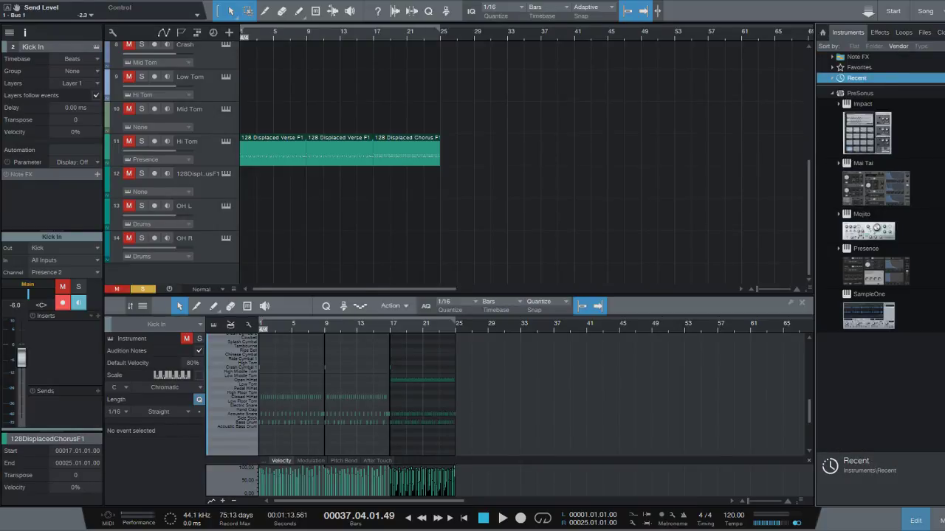
pyautogui.click(832, 67)
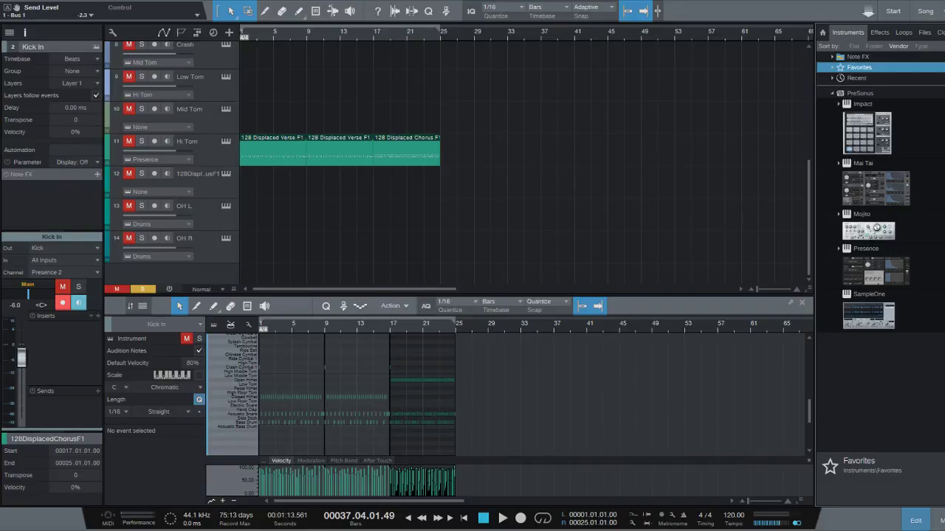
pyautogui.click(879, 32)
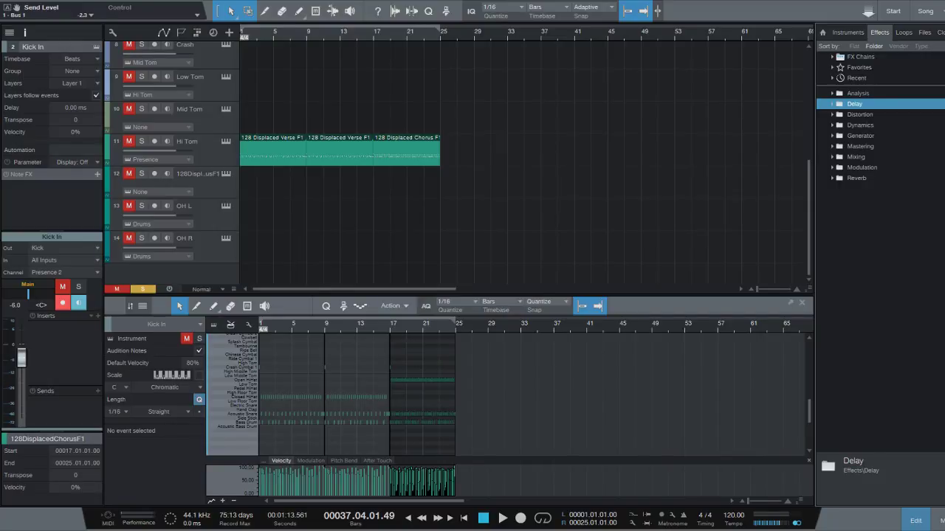
# Step: Set the loop around the Comp Drums part from bar 1 to bar 102 and place the playhead at bar 9
pyautogui.scroll(5, 454, 162)
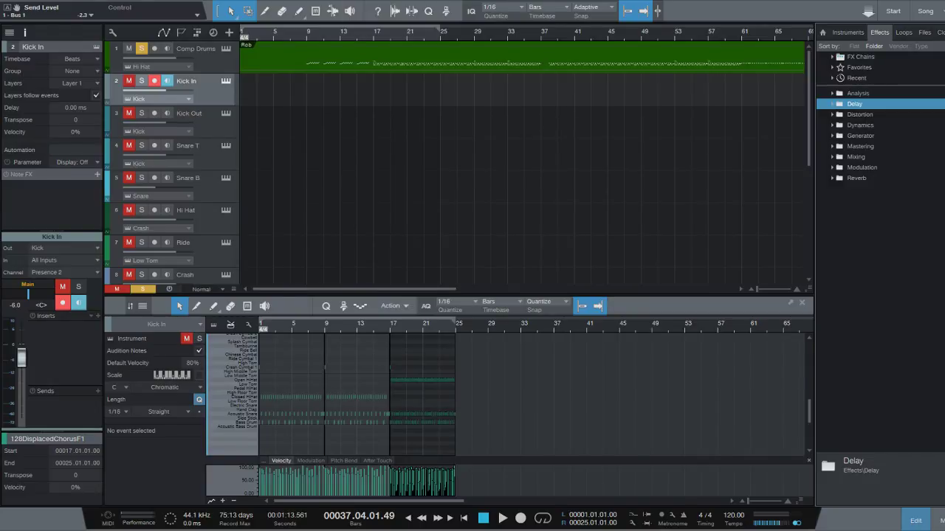
pyautogui.click(522, 58)
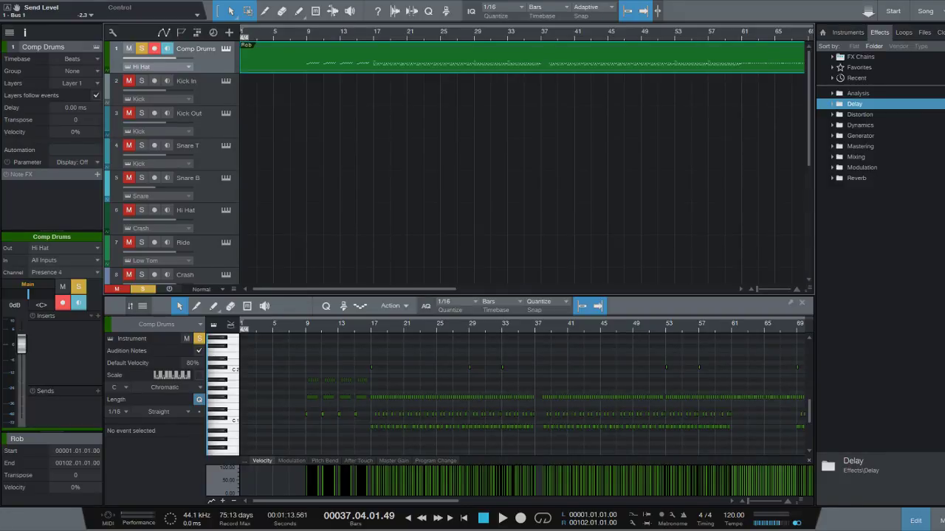
pyautogui.click(307, 33)
pyautogui.press(',')
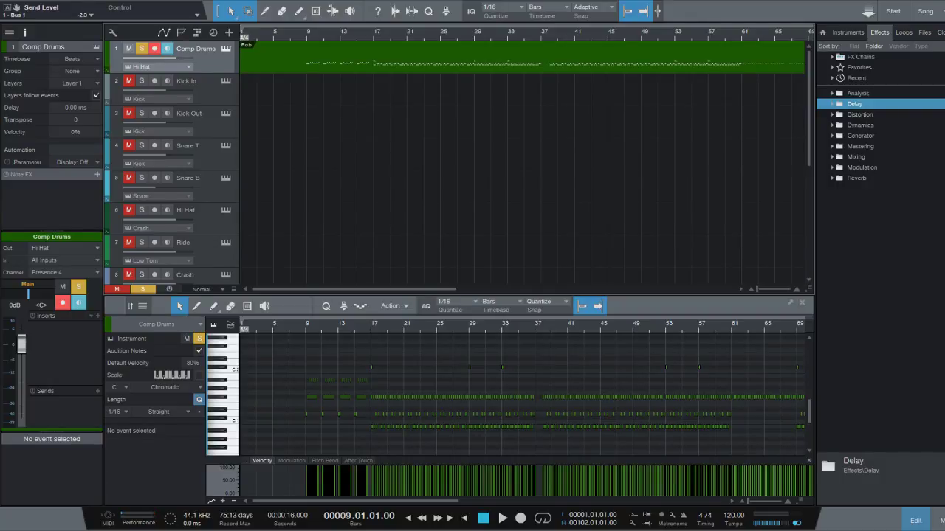
# Step: Examine the rest of the Comp Drums part through to its end in the arrangement
pyautogui.scroll(-5, 517, 163)
pyautogui.scroll(5, 457, 163)
pyautogui.moveTo(337, 289); pyautogui.dragTo(358, 289)
pyautogui.hscroll(10, 521, 163)
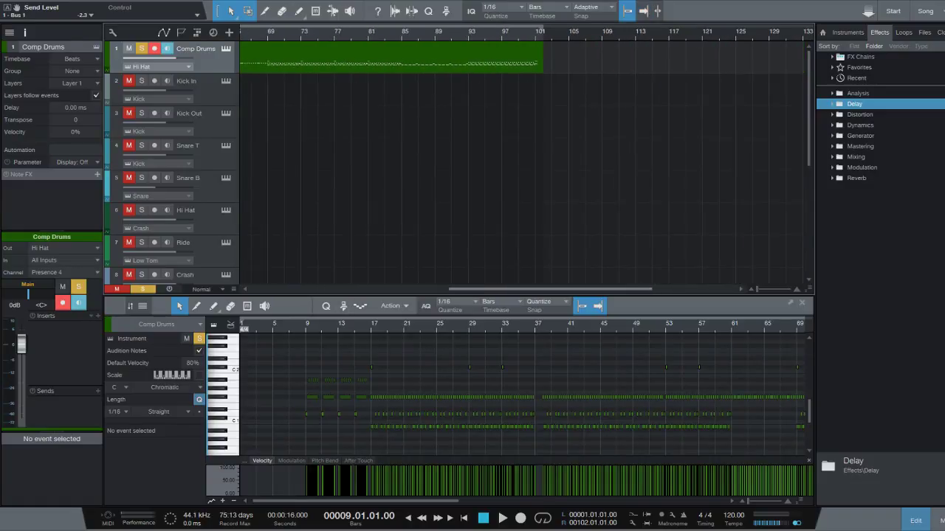
# Step: Play the Comp Drums part briefly from bar 9, return the playhead to bar 9, and look over the other tracks
pyautogui.hscroll(-11, 527, 162)
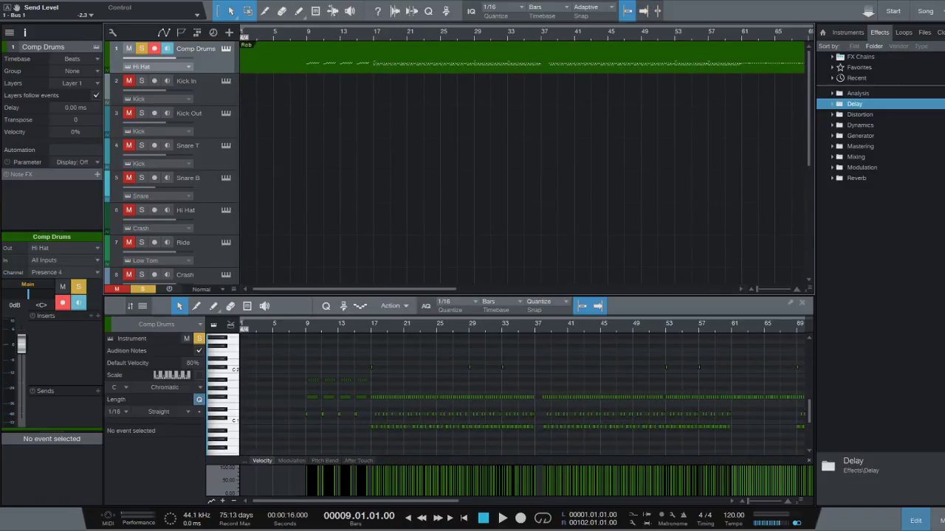
pyautogui.press('space')
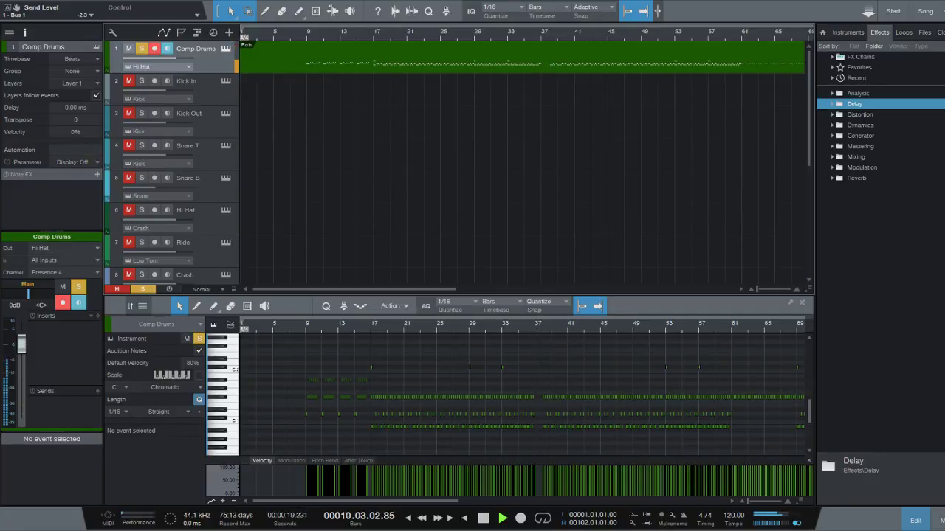
pyautogui.press('space')
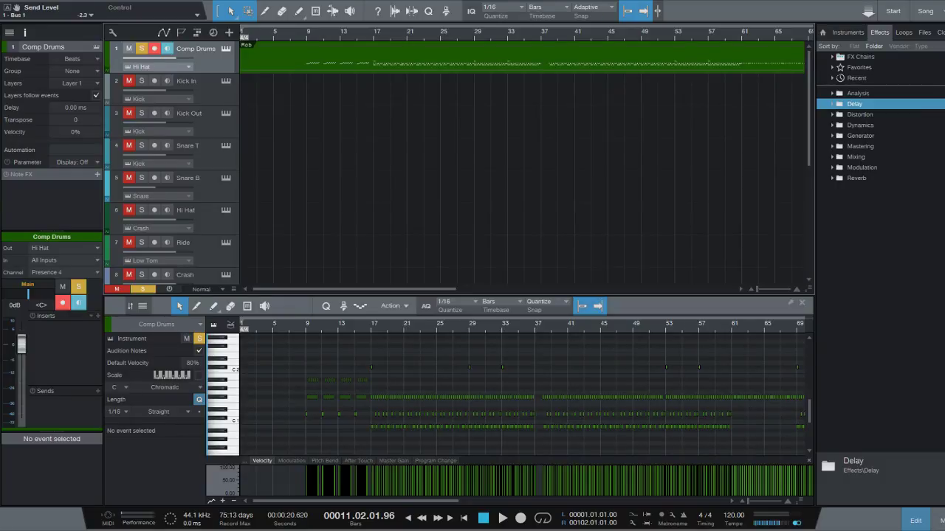
pyautogui.press('KP_0')
pyautogui.scroll(-4, 522, 163)
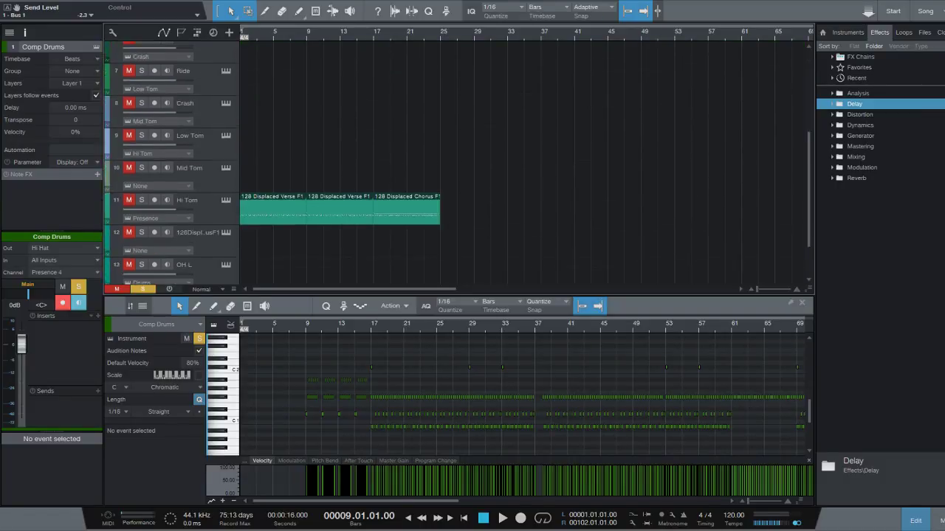
pyautogui.scroll(4, 522, 162)
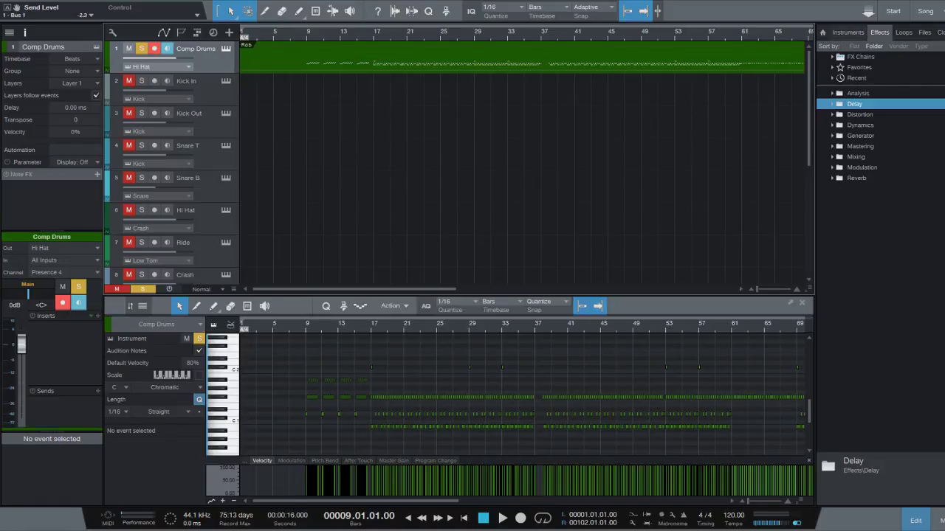
# Step: Open the loop library from the browser's home page and expand its Electronic and Drums folders
pyautogui.click(822, 32)
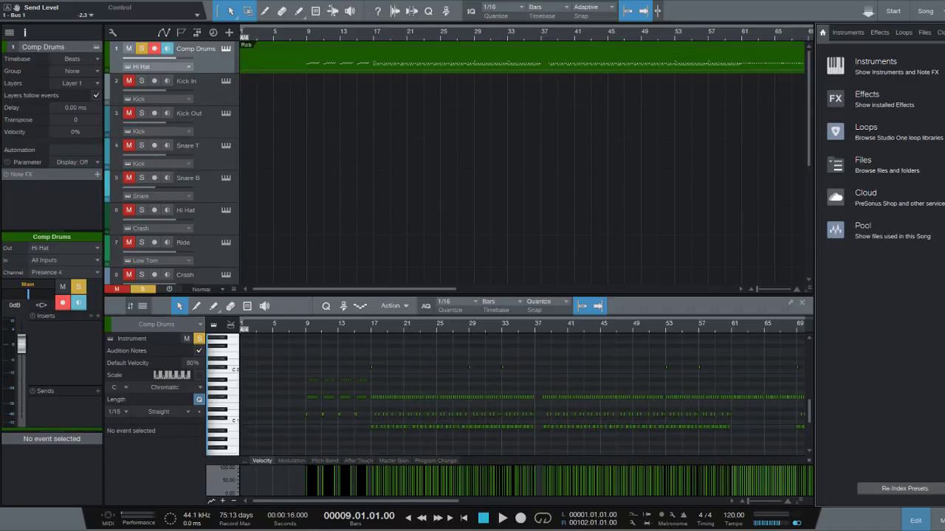
pyautogui.click(866, 131)
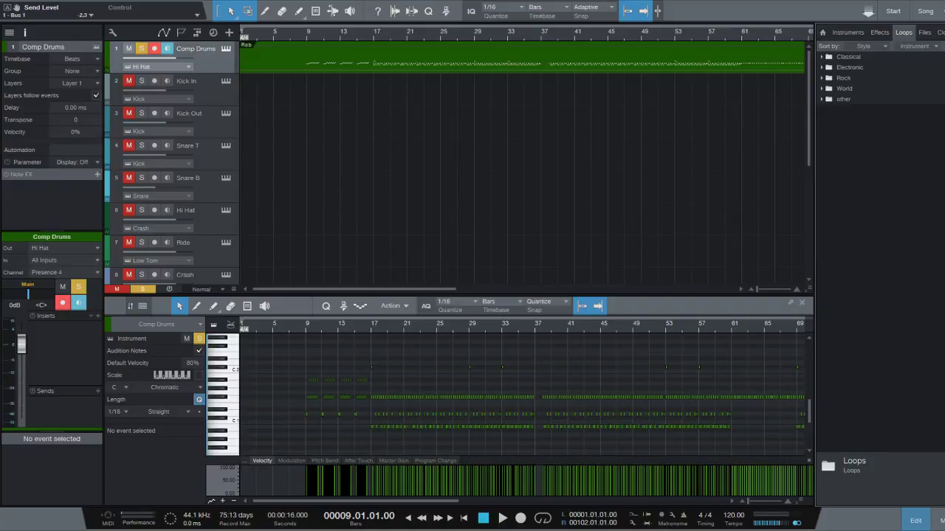
pyautogui.click(822, 67)
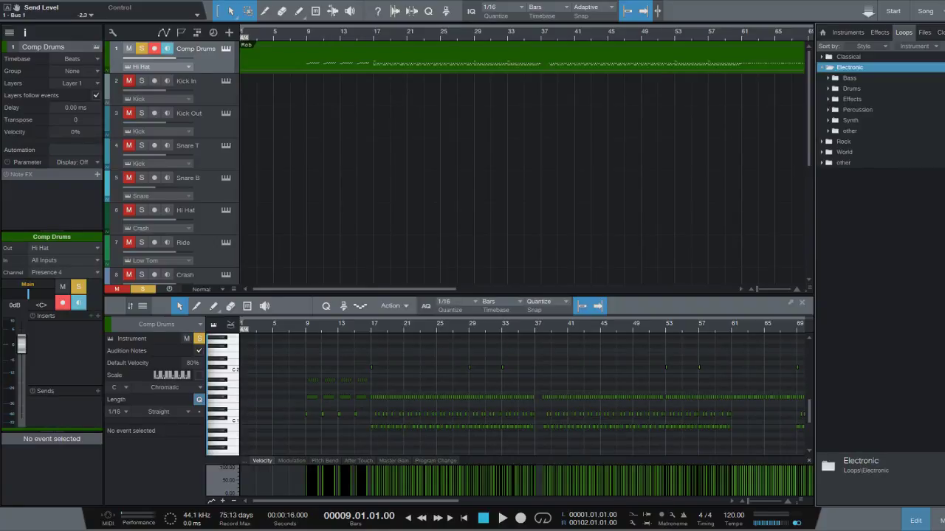
pyautogui.click(828, 89)
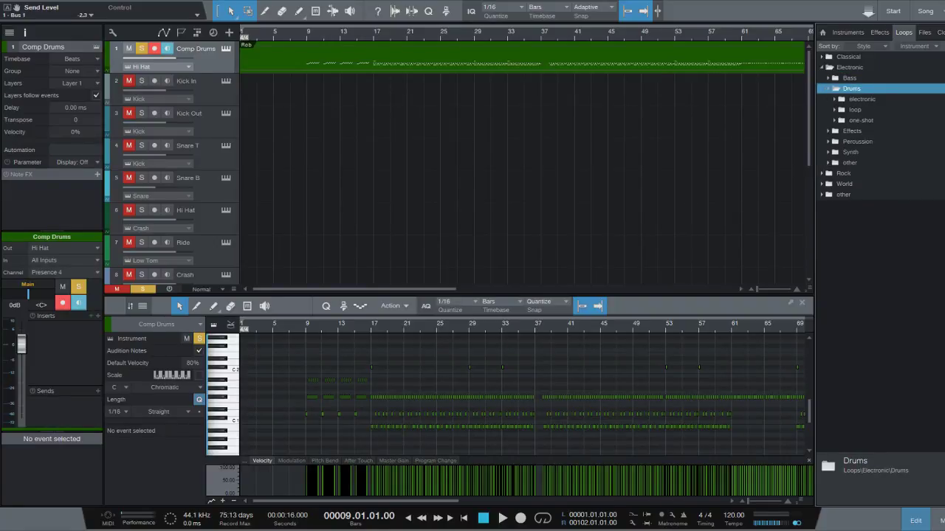
# Step: Preview the 01bds1.wav and 03bde2.wav samples from the electronic drums folder, and collapse the electronic and Drums folders
pyautogui.click(835, 99)
pyautogui.click(872, 110)
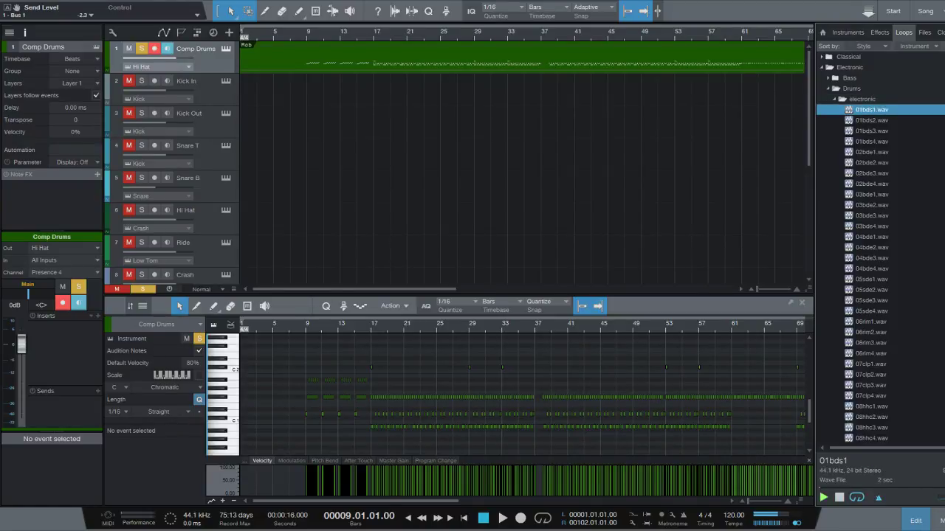
pyautogui.click(871, 205)
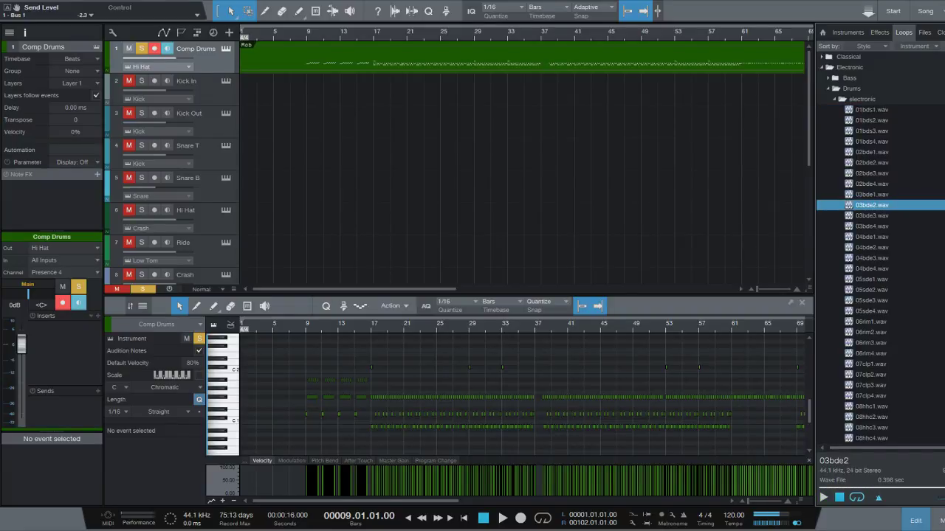
pyautogui.click(835, 99)
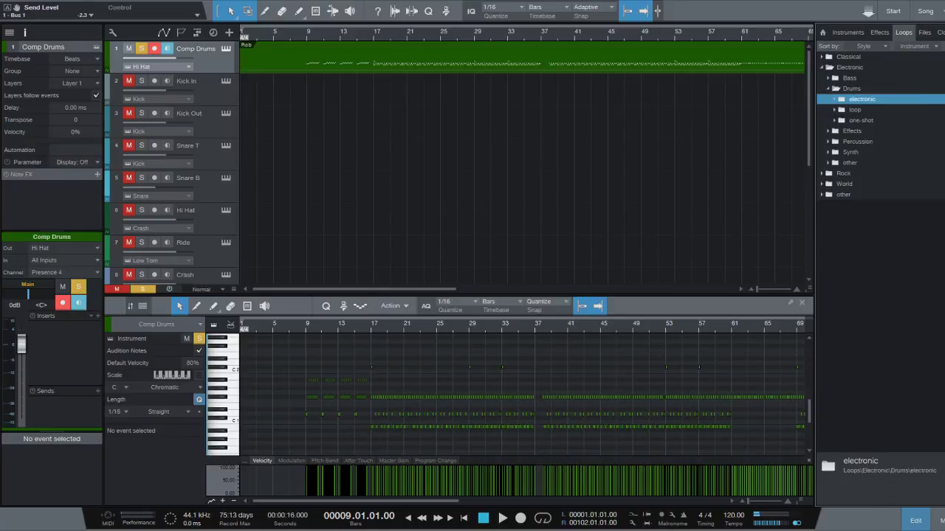
pyautogui.click(828, 89)
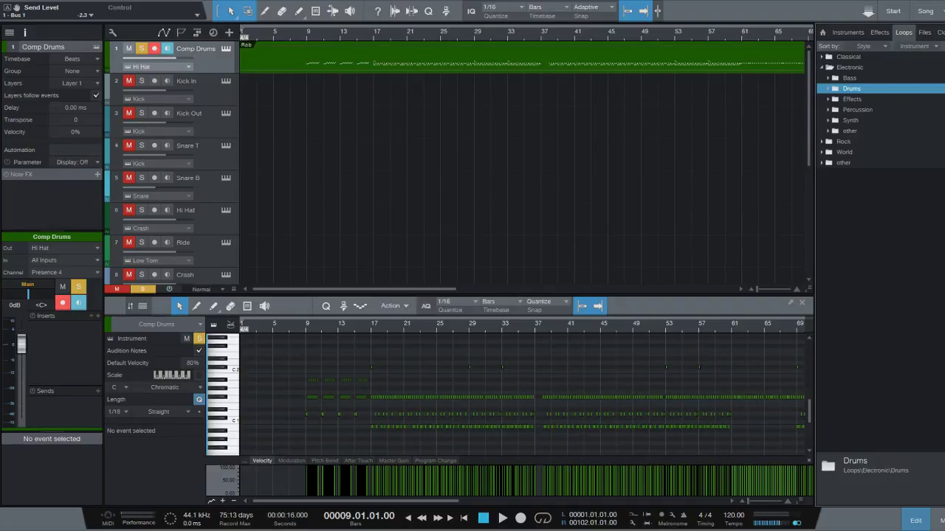
# Step: Collapse the Groove Monkee Free MIDI GM folder in the file browser and look through the remaining MIDI files and drive folders
pyautogui.click(924, 32)
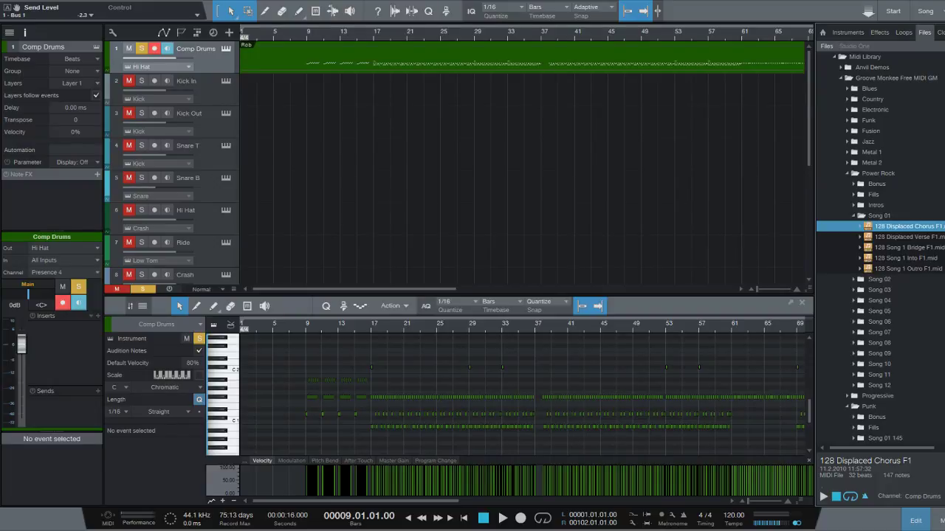
pyautogui.click(841, 79)
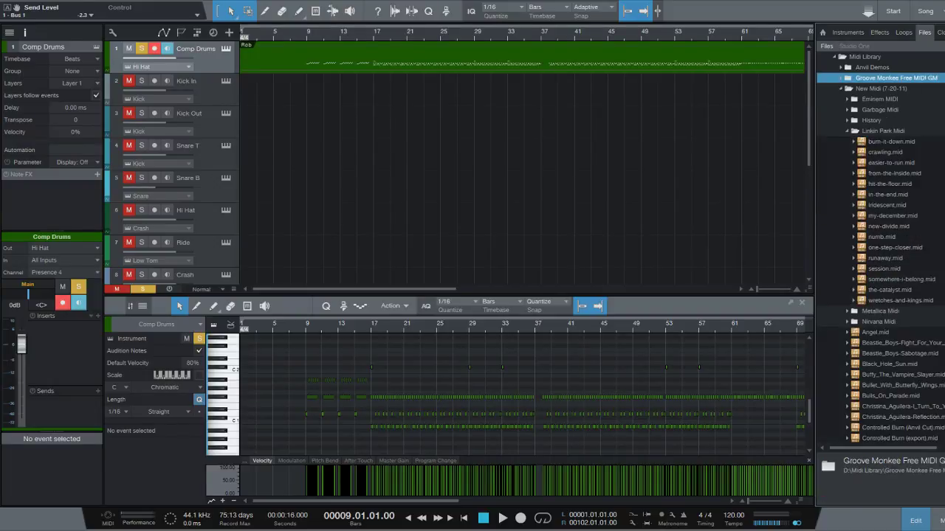
pyautogui.scroll(7, 879, 243)
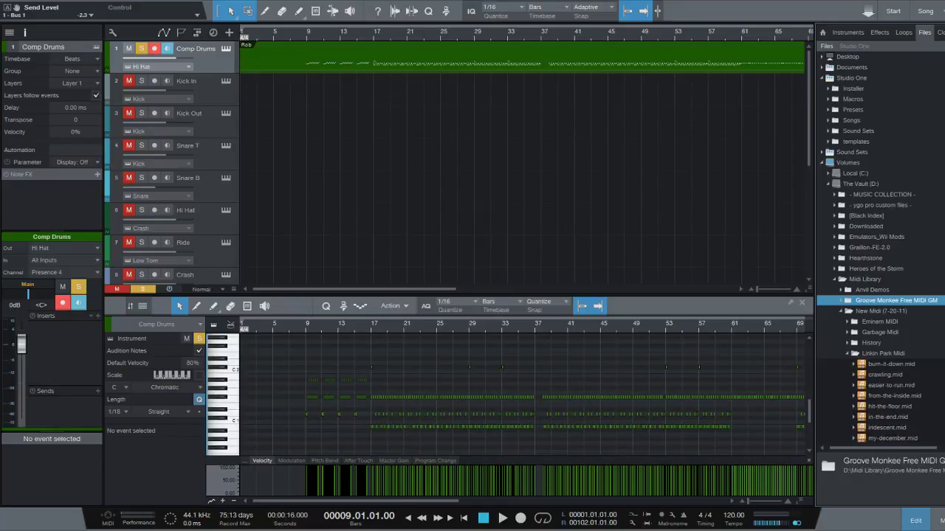
pyautogui.scroll(-15, 878, 244)
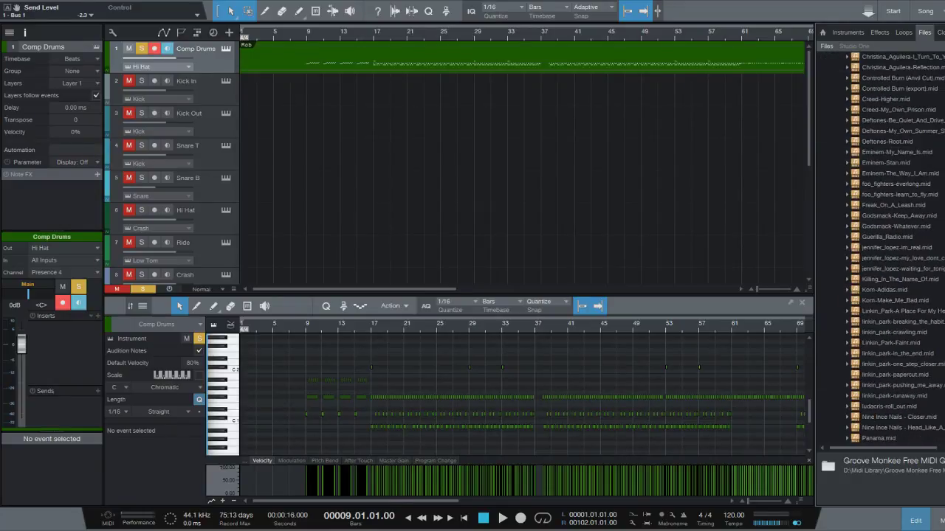
pyautogui.scroll(-15, 878, 244)
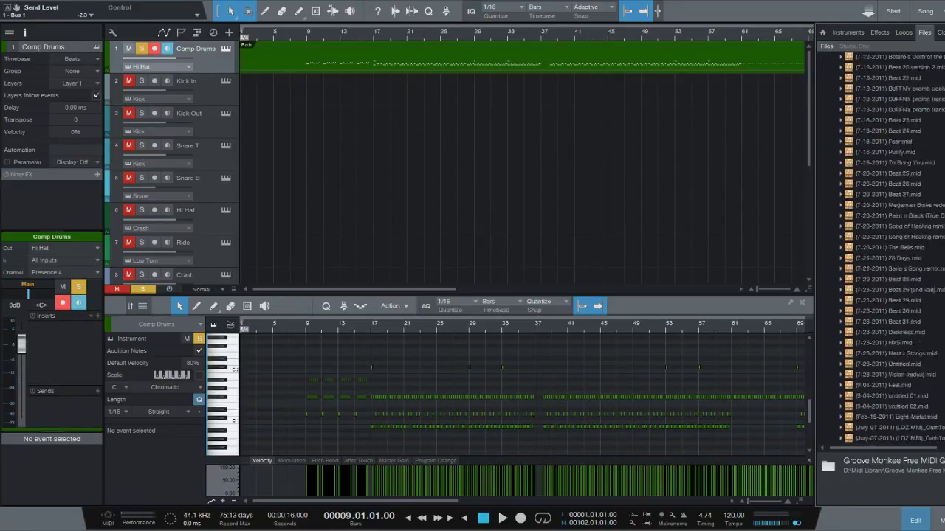
pyautogui.scroll(-15, 878, 251)
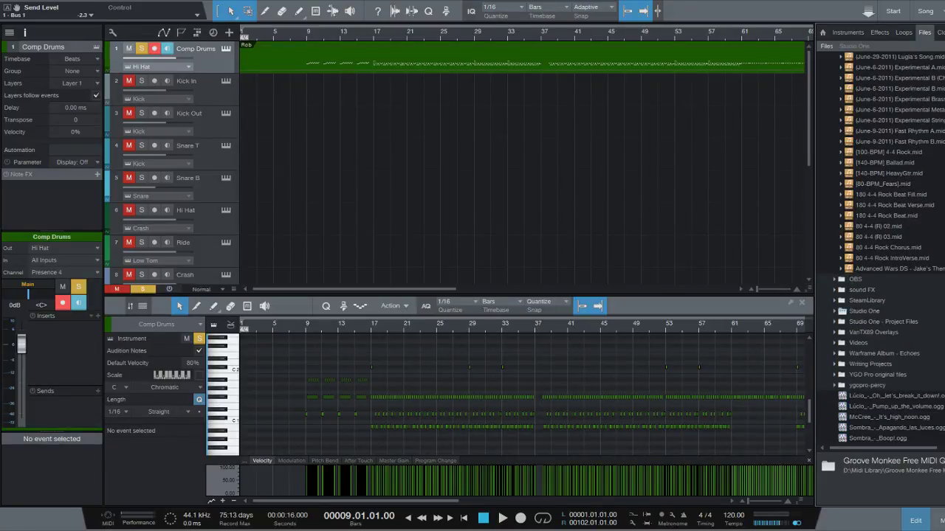
pyautogui.scroll(3, 879, 244)
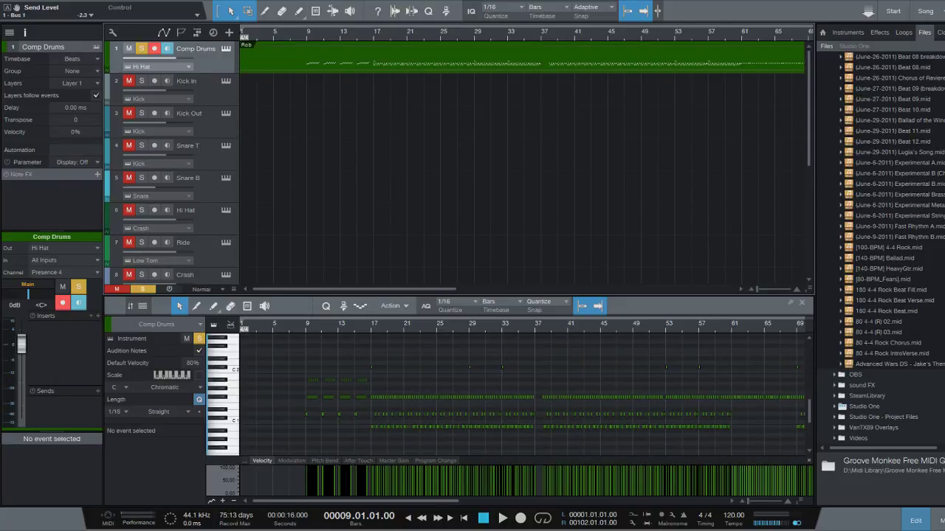
pyautogui.scroll(-12, 458, 164)
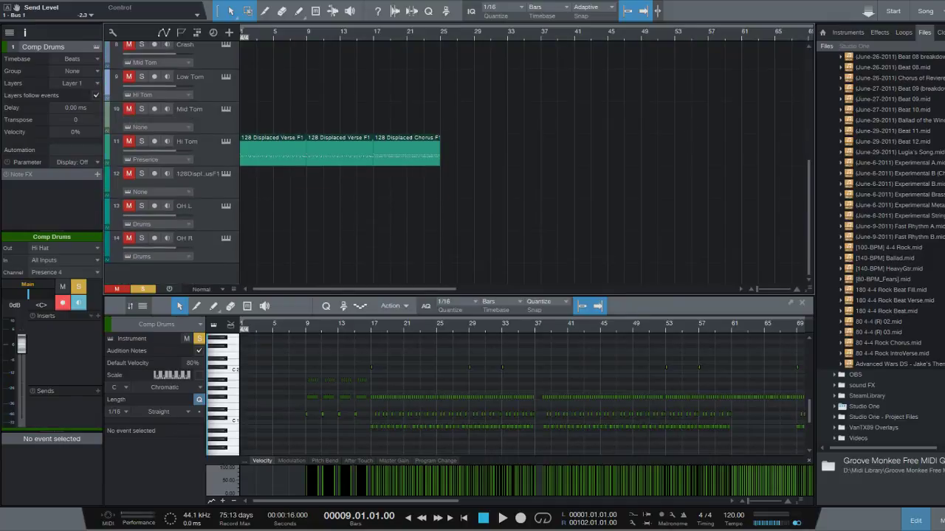
pyautogui.scroll(8, 458, 164)
pyautogui.scroll(3, 457, 164)
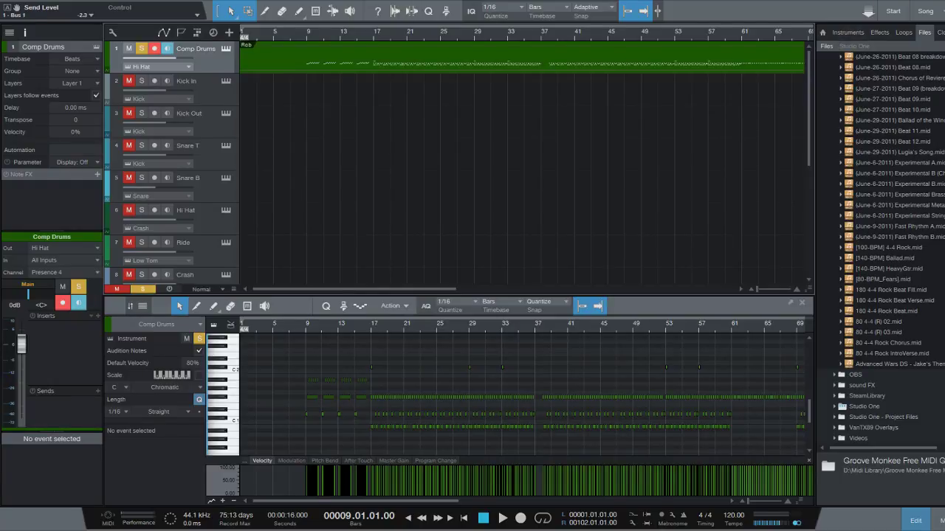
# Step: Toggle the inspector and the browser's views on and off, leaving both the inspector and the browser hidden
pyautogui.press('F5')
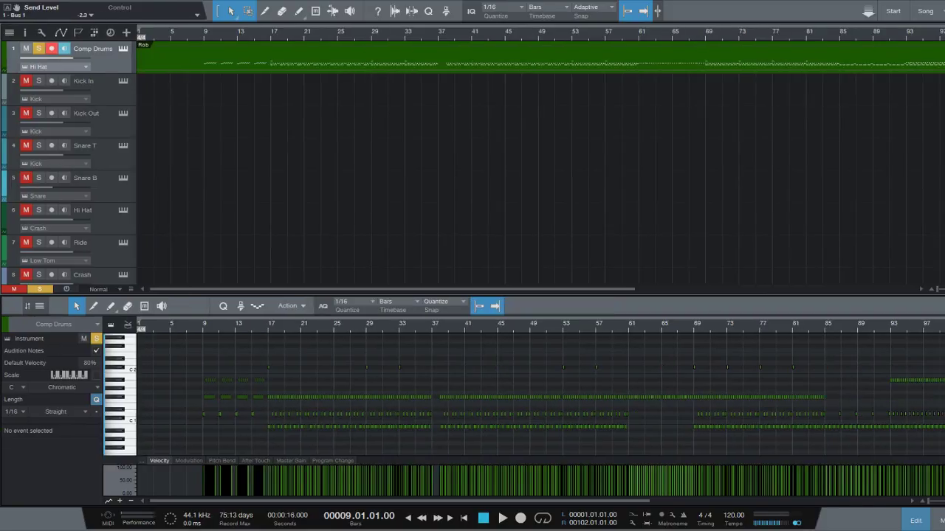
pyautogui.press('F4')
pyautogui.press('F5')
pyautogui.press('F5')
pyautogui.press('F6')
pyautogui.press('F5')
pyautogui.press('F7')
pyautogui.press('F7')
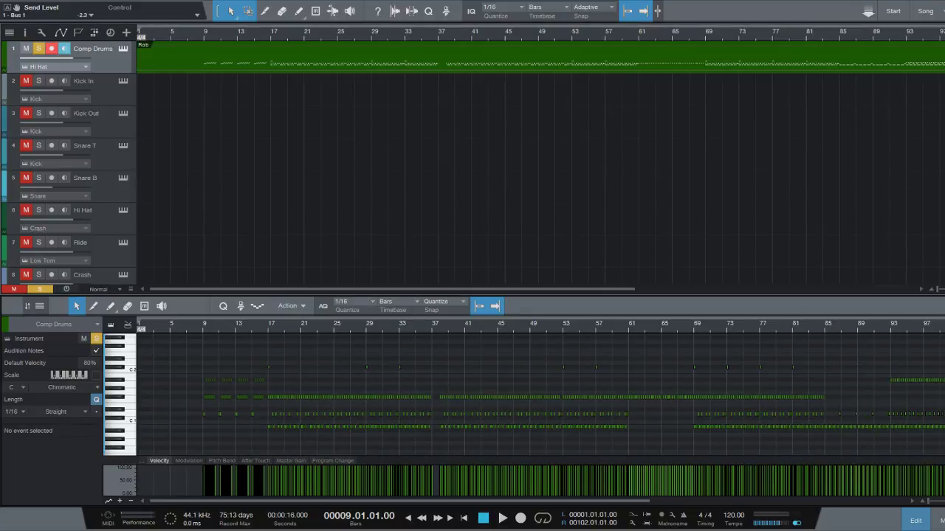